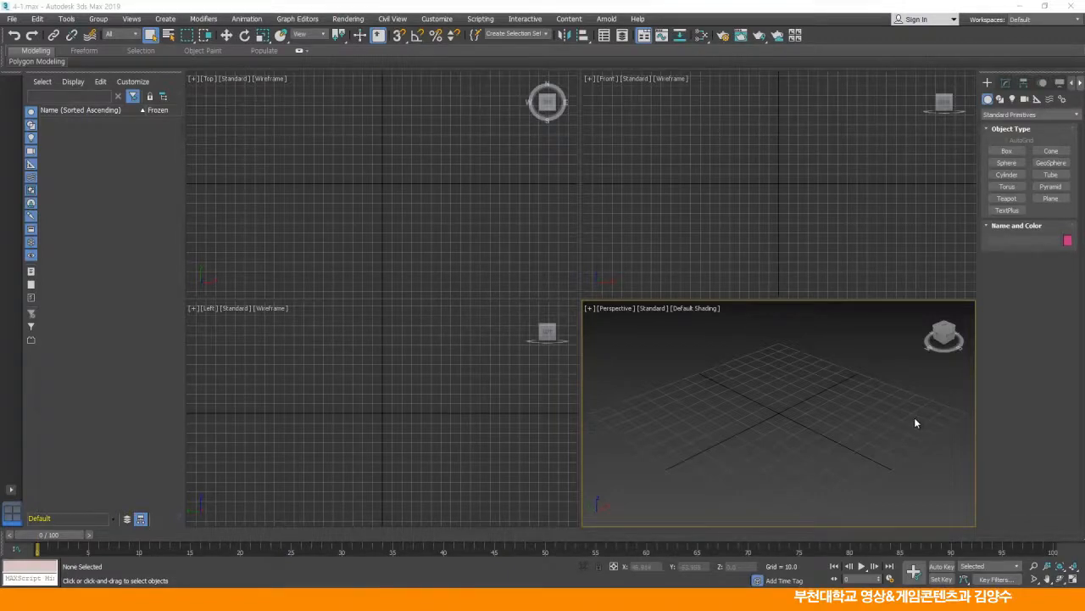
# Create a Text spline with the default wording near the origin of the Front view and maximize that view
pyautogui.click(1000, 99)
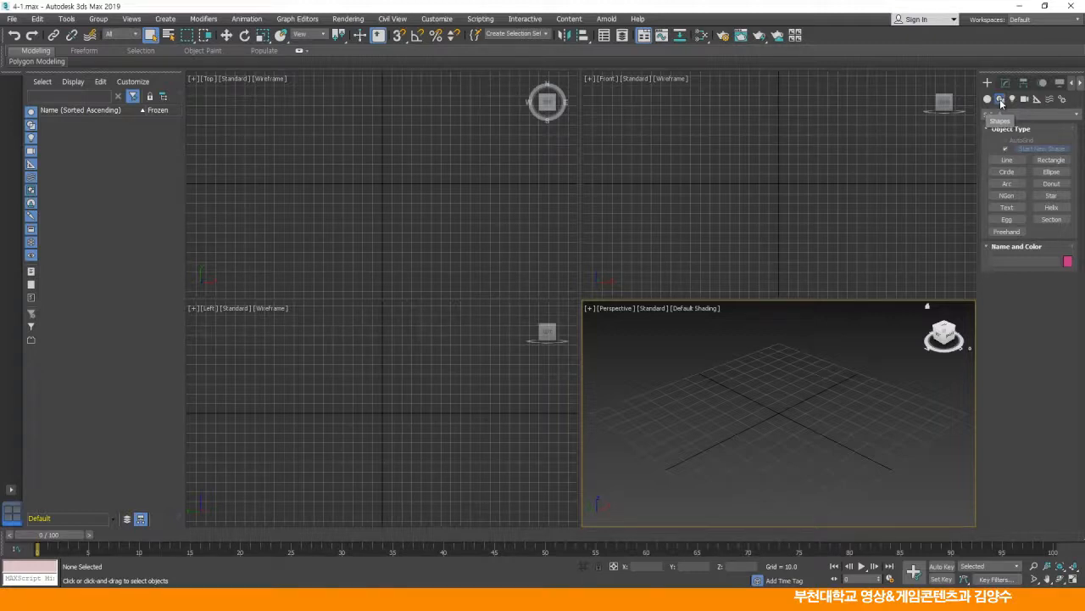
pyautogui.click(1008, 208)
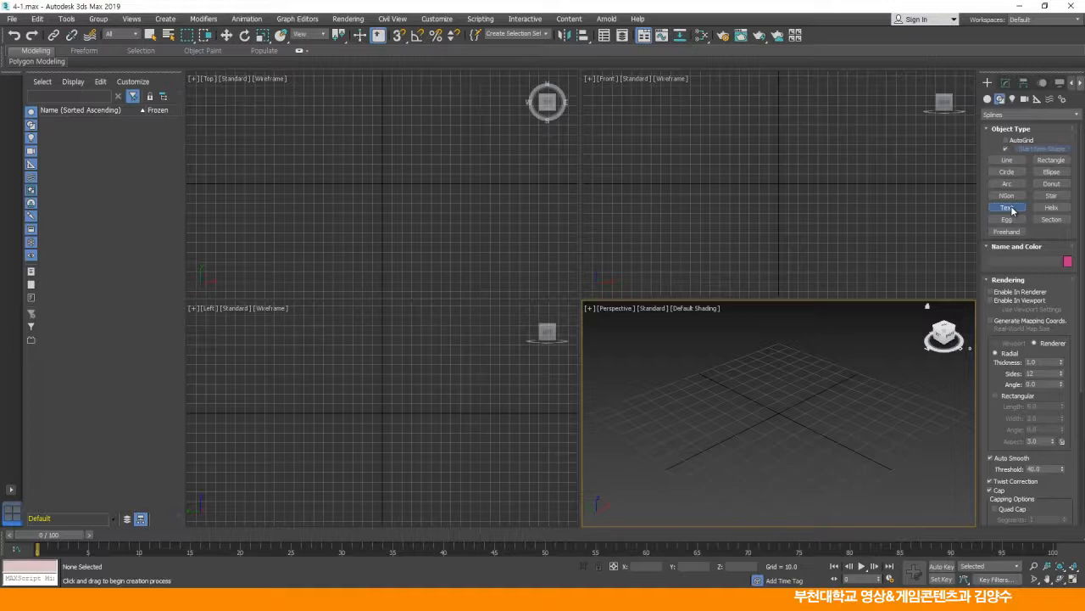
pyautogui.click(780, 179)
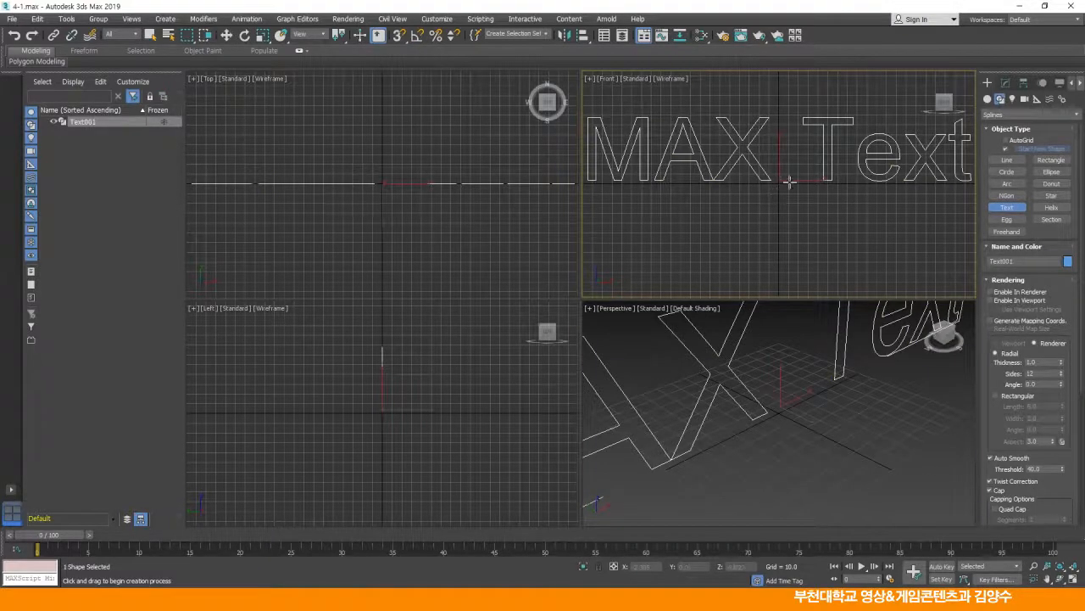
pyautogui.scroll(-2, 787, 179)
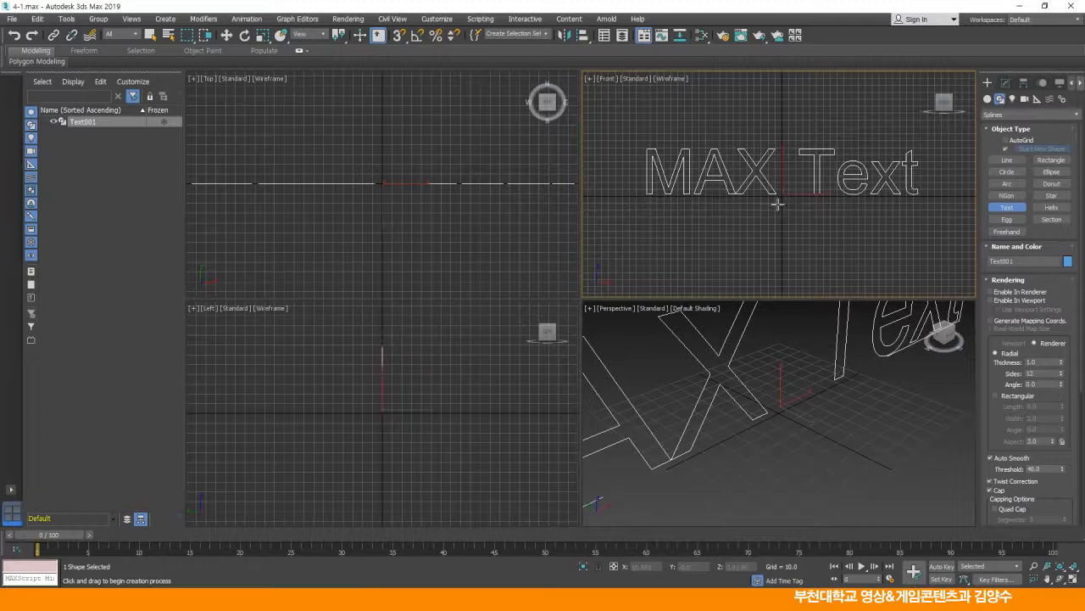
pyautogui.hotkey('alt', 'w')
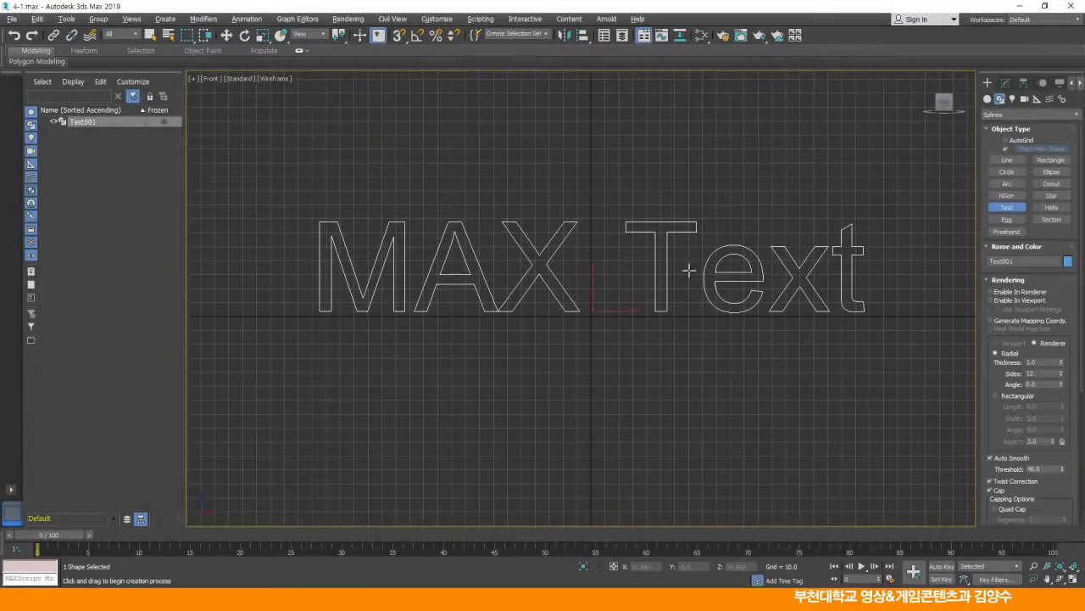
# Widen the command panel to show all text parameters and replace the wording with BUCHEON
pyautogui.click(1006, 83)
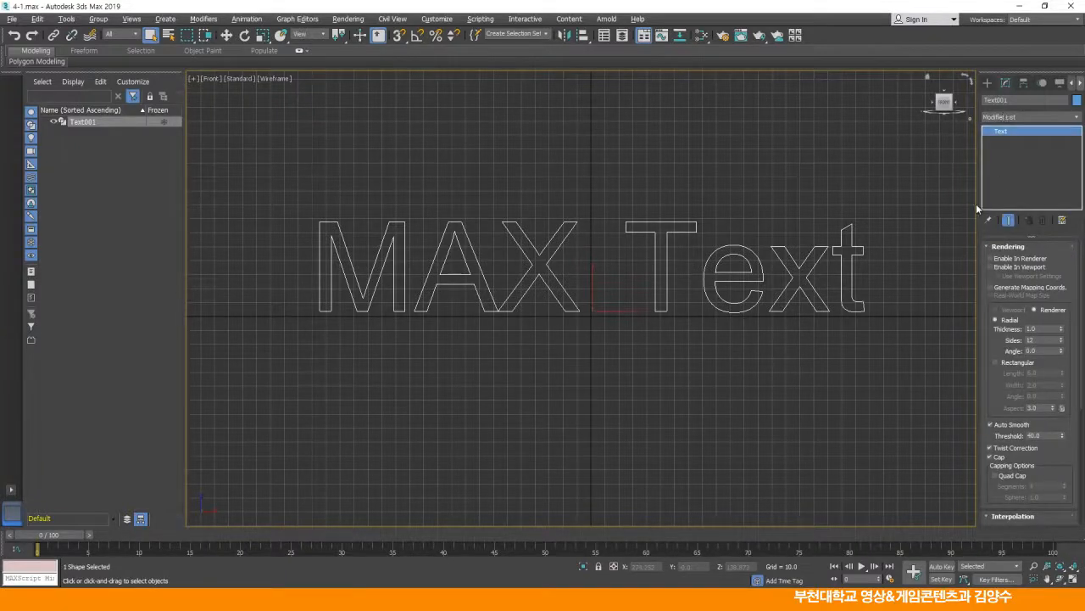
pyautogui.moveTo(976, 204); pyautogui.dragTo(844, 202)
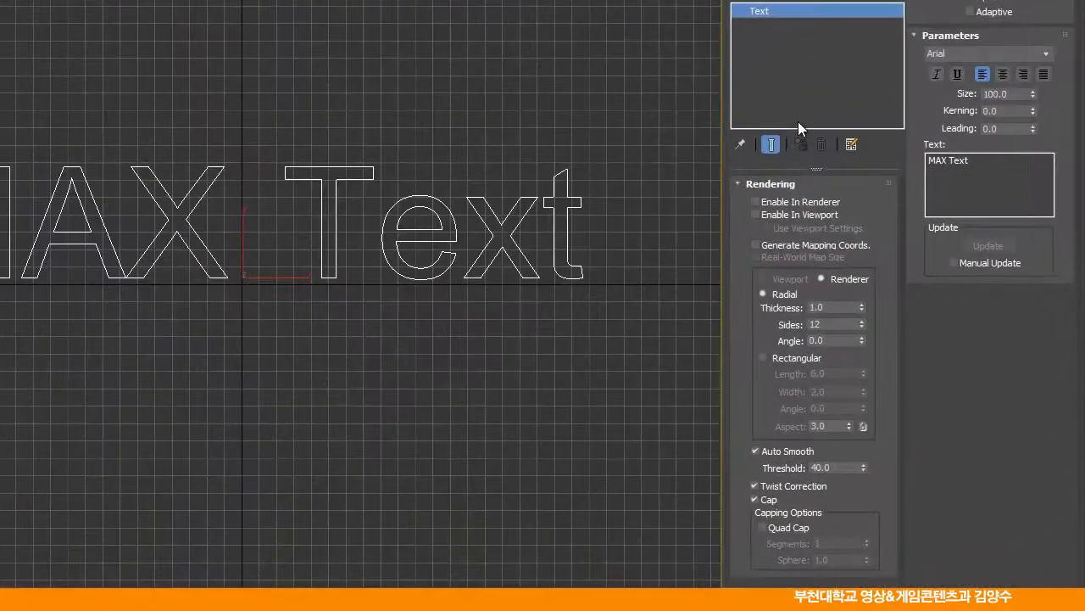
pyautogui.moveTo(975, 160); pyautogui.dragTo(920, 162)
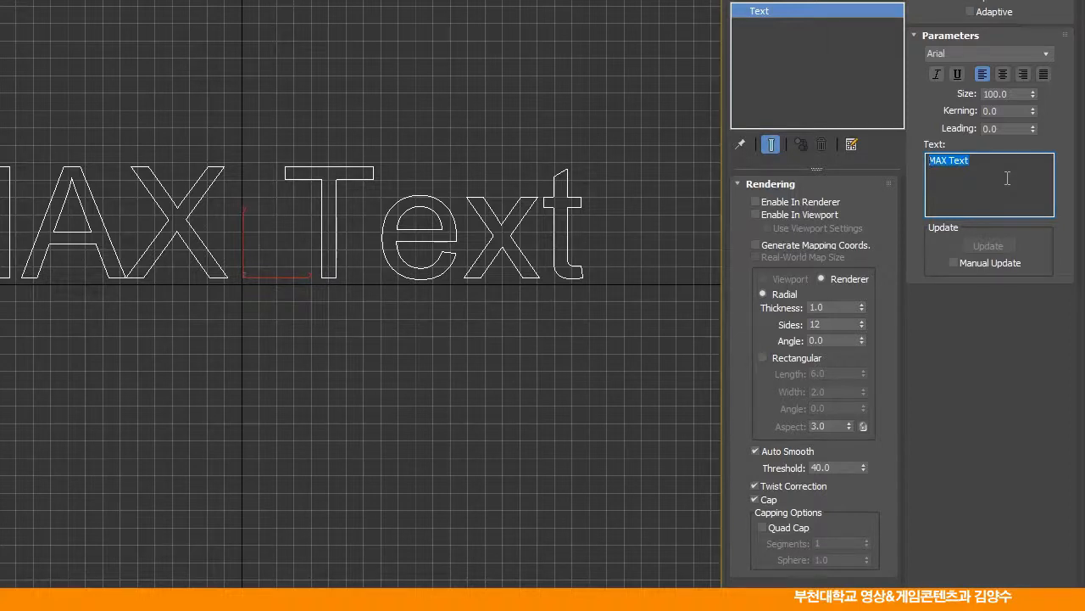
pyautogui.write('BUCHEON')
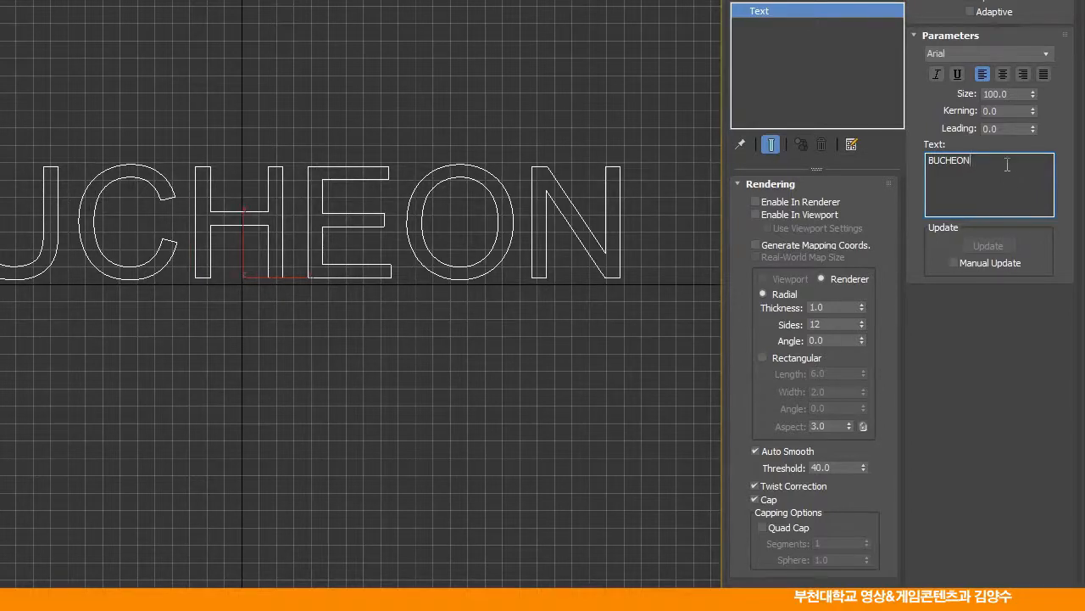
pyautogui.click(1046, 55)
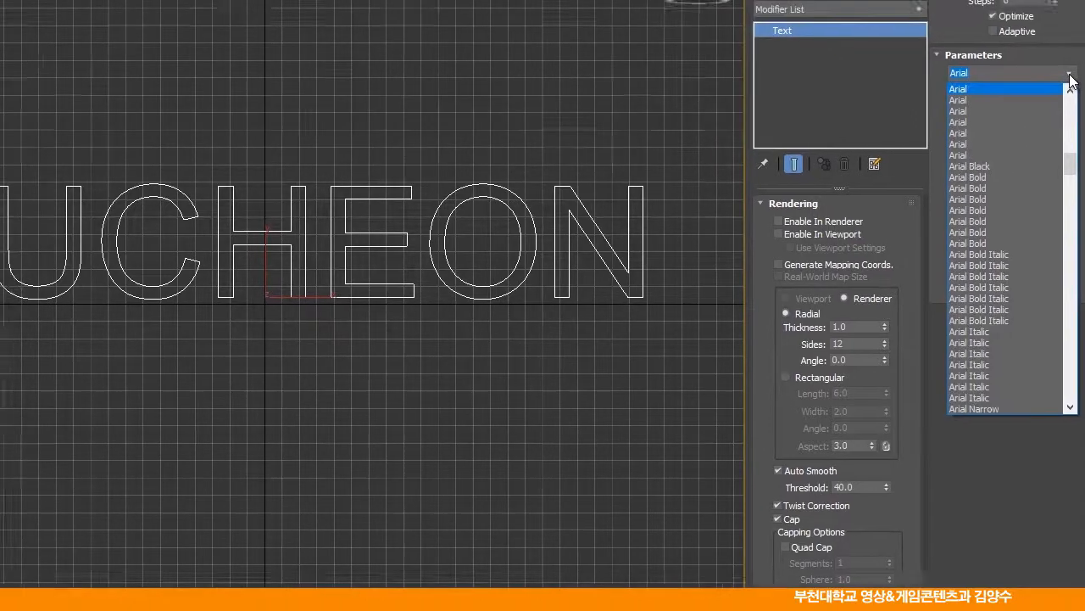
pyautogui.click(1047, 56)
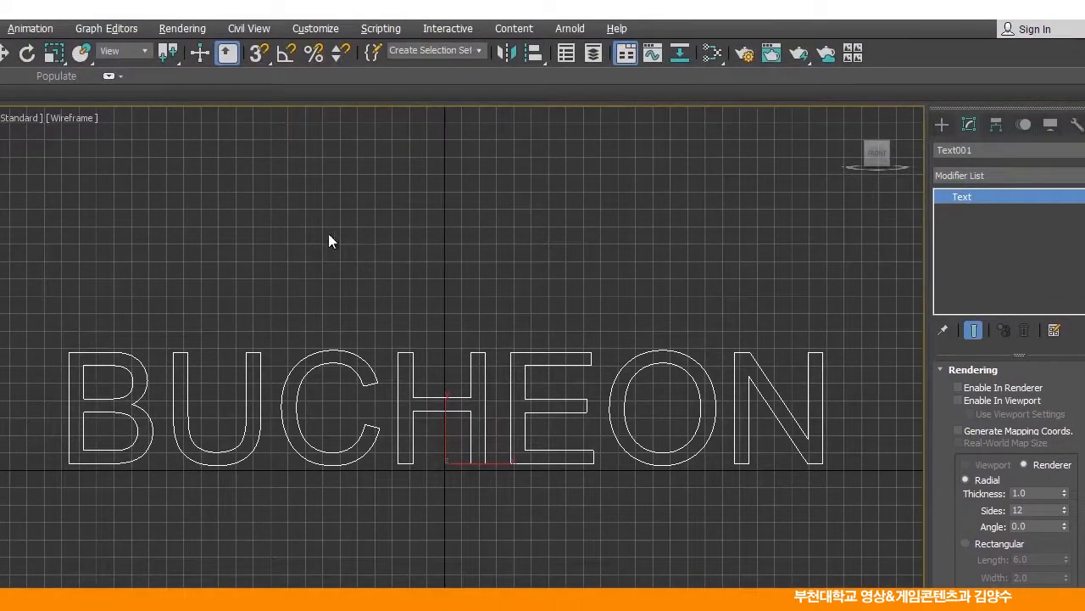
# Clone the BUCHEON text straight down as two independent copies, spaced about 82 units apart, and deselect everything
pyautogui.click(4, 53)
pyautogui.moveTo(351, 356); pyautogui.dragTo(375, 310, button='middle')
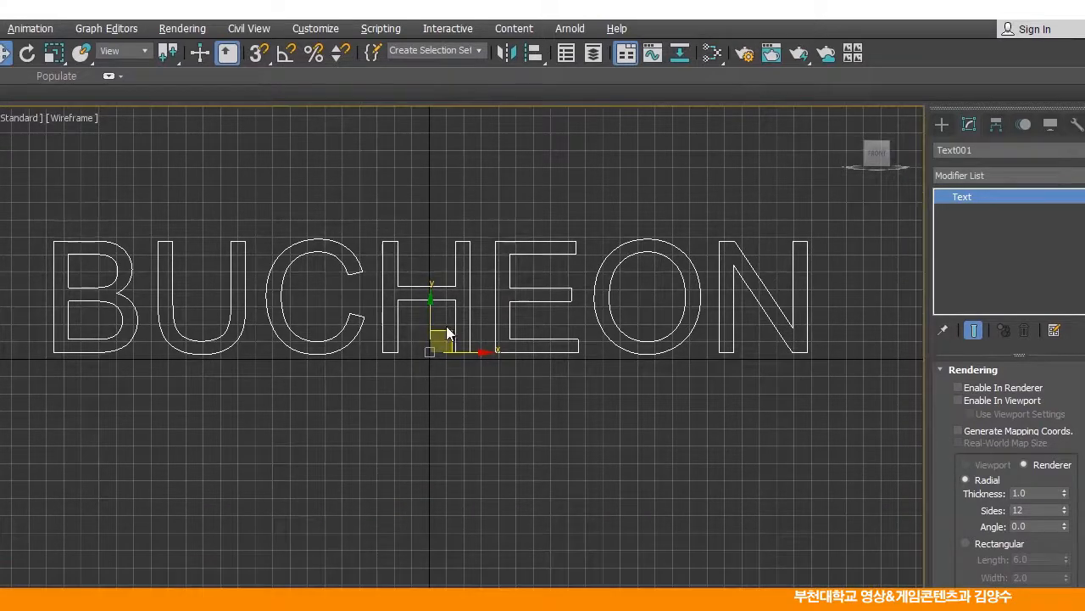
pyautogui.keyDown('shift'); pyautogui.moveTo(432, 300); pyautogui.dragTo(425, 443); pyautogui.keyUp('shift')
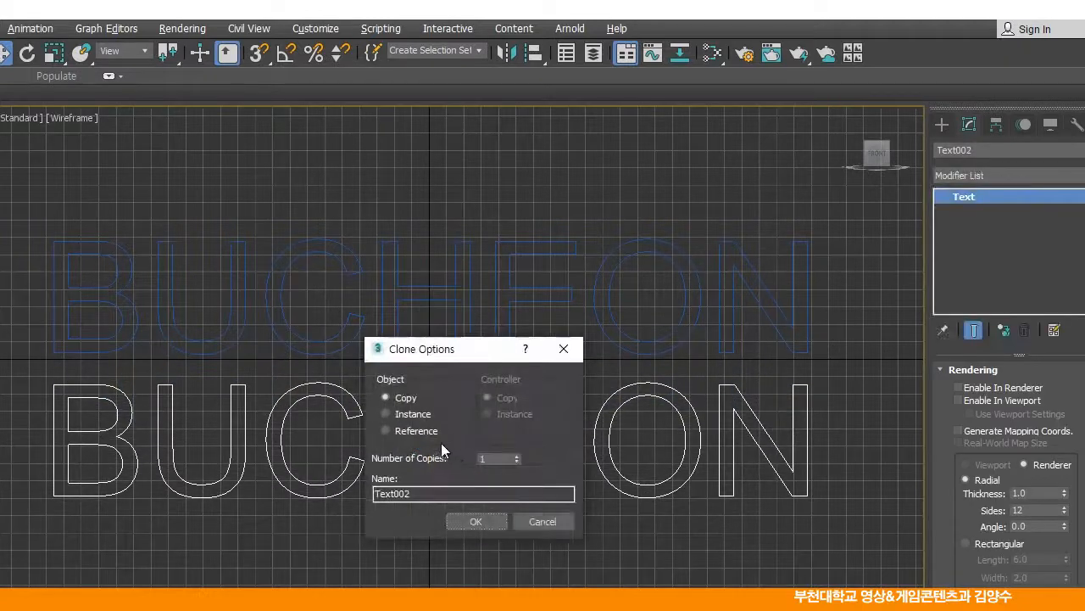
pyautogui.click(483, 459)
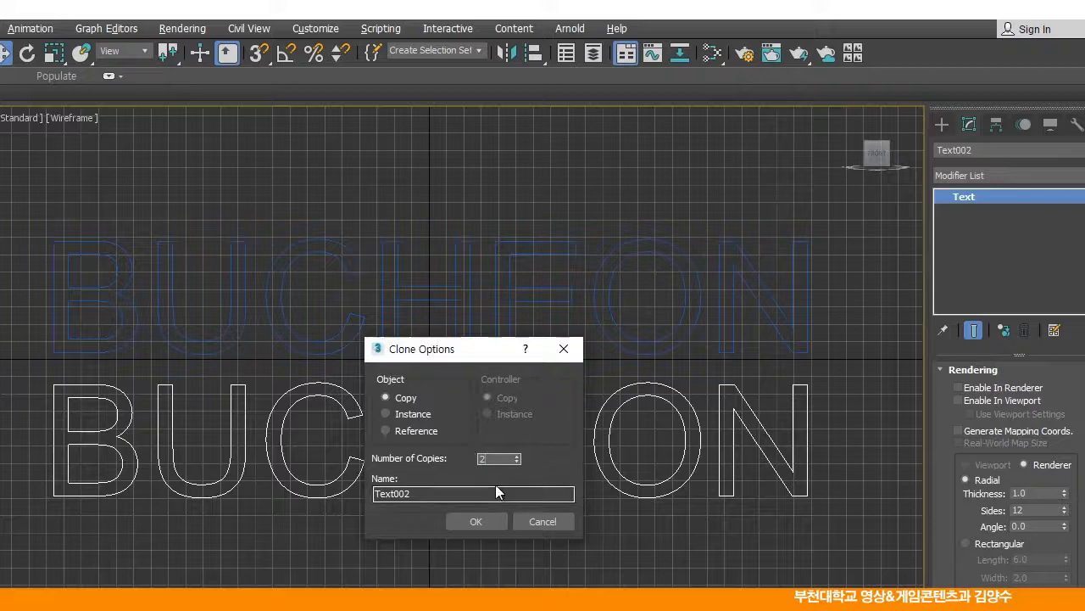
pyautogui.click(482, 519)
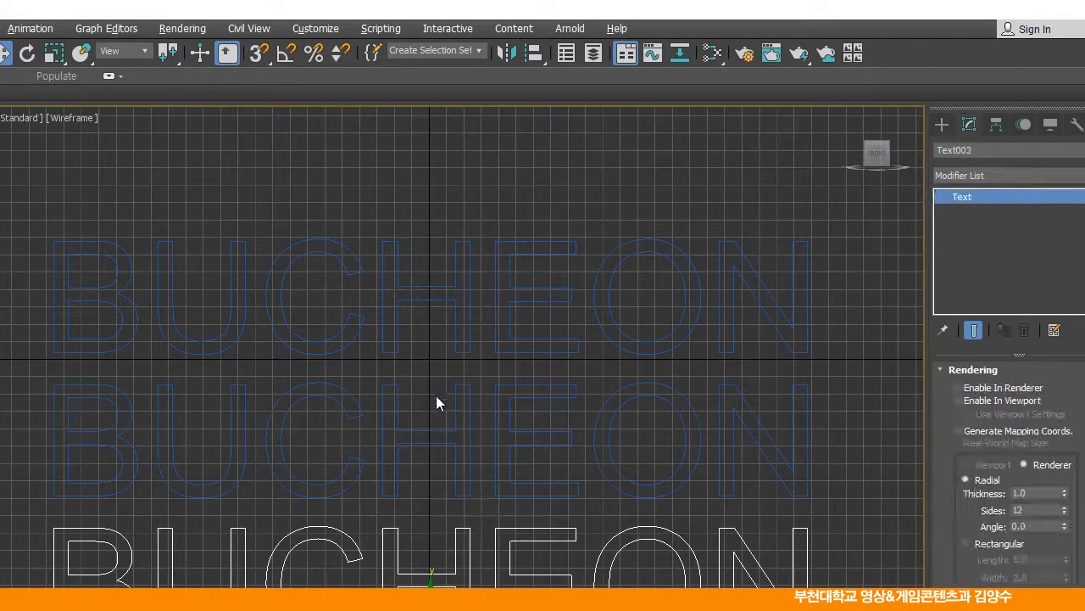
pyautogui.click(393, 161)
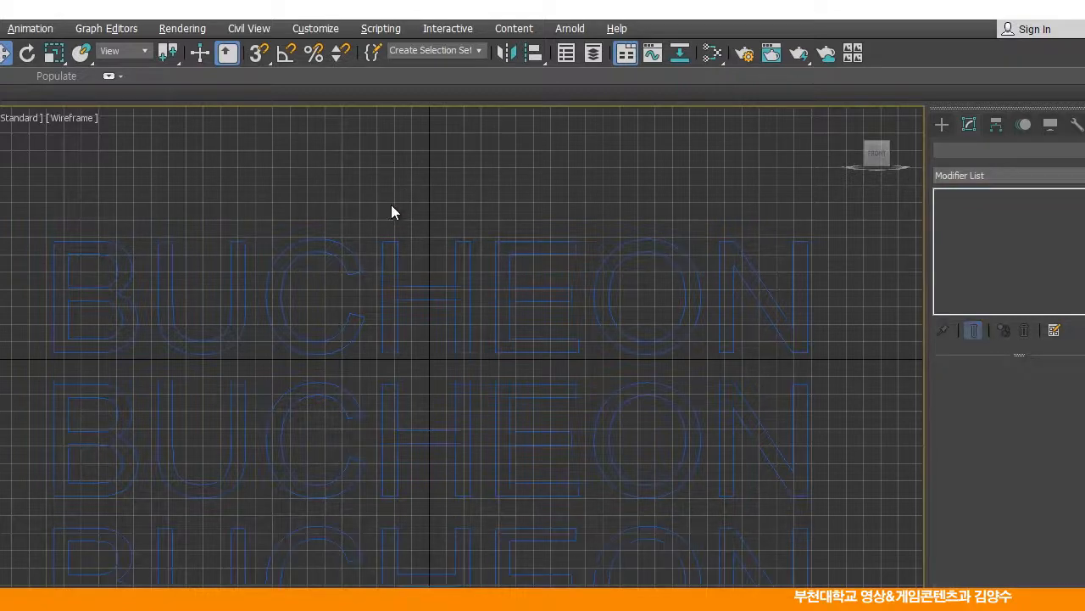
# Hide the grid and assign a lighter blue object color to all three BUCHEON texts
pyautogui.press('g')
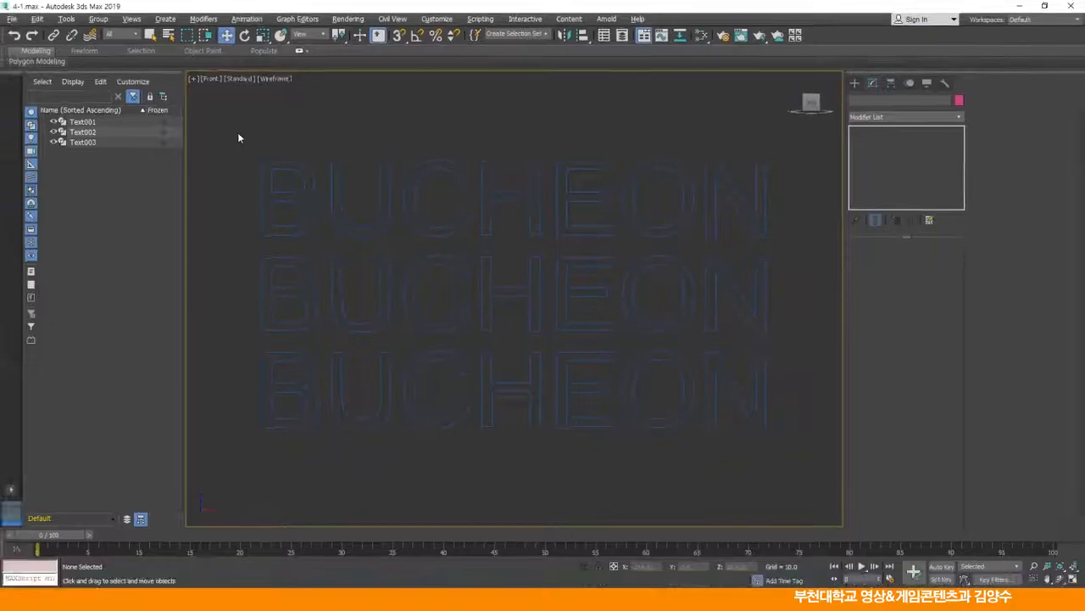
pyautogui.moveTo(239, 136); pyautogui.dragTo(792, 460)
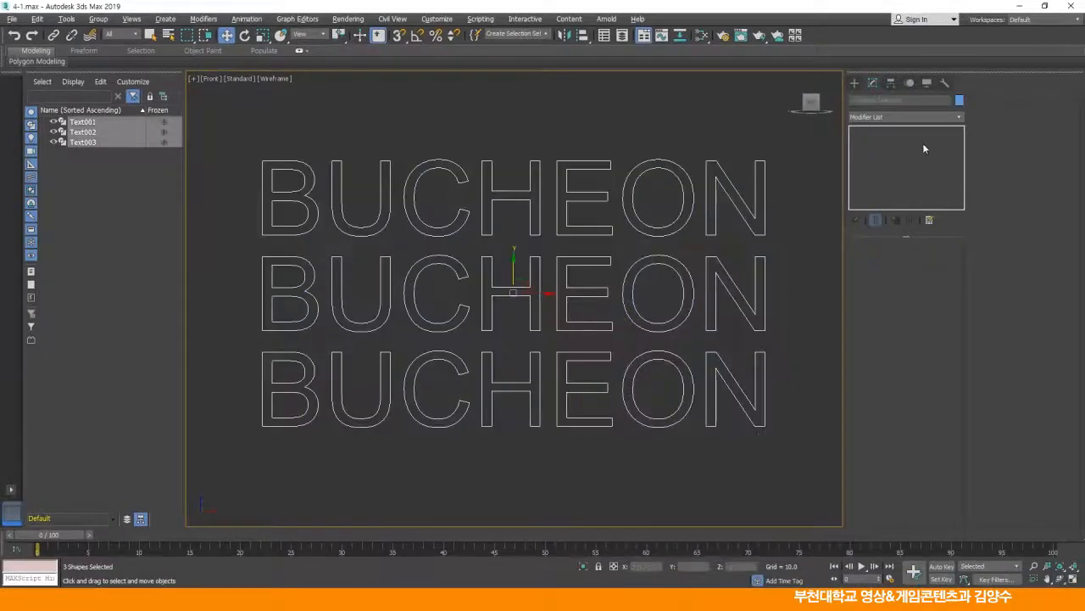
pyautogui.click(959, 99)
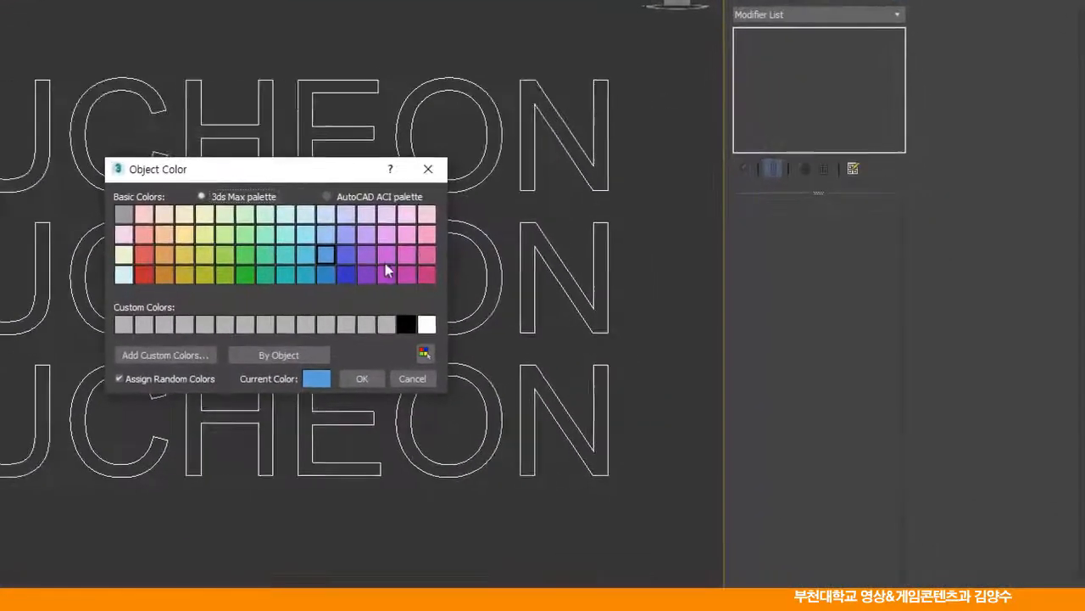
pyautogui.click(325, 234)
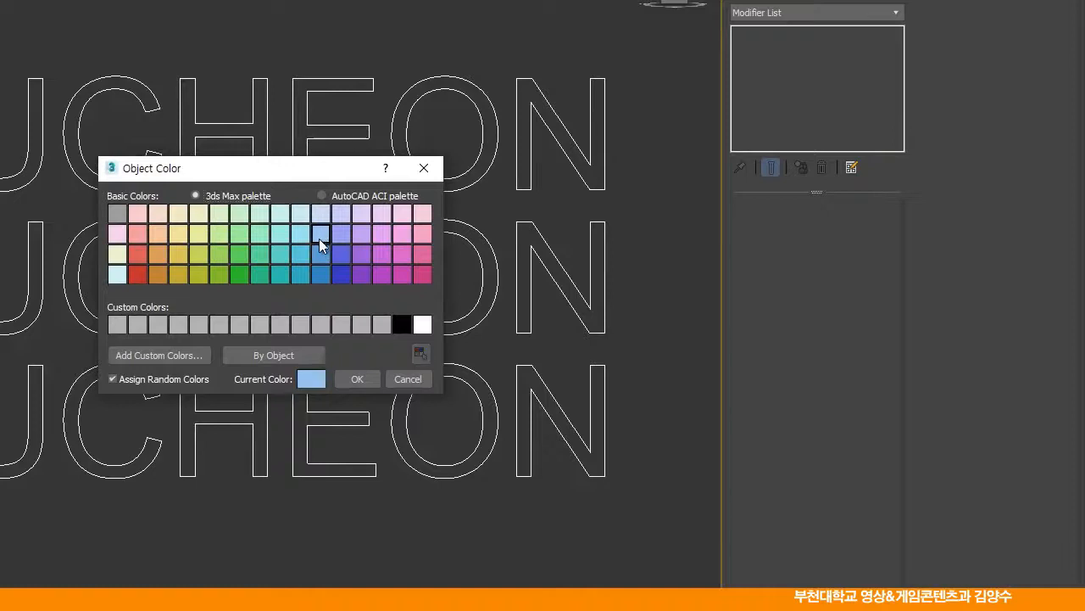
pyautogui.click(356, 380)
pyautogui.click(473, 551)
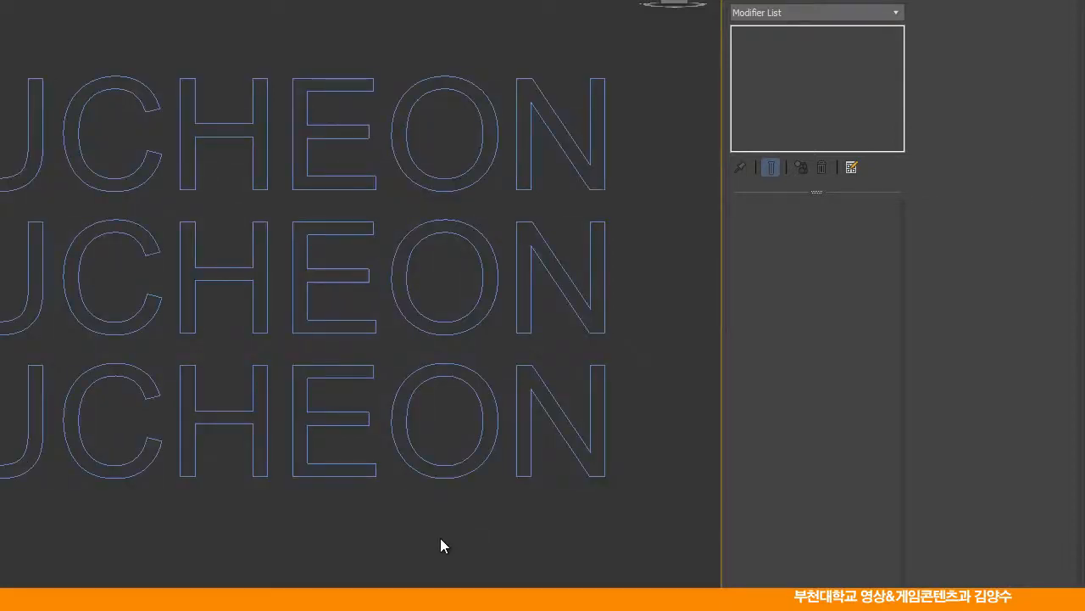
# Change the font of the middle BUCHEON text to Arial Black
pyautogui.moveTo(635, 53); pyautogui.dragTo(315, 138)
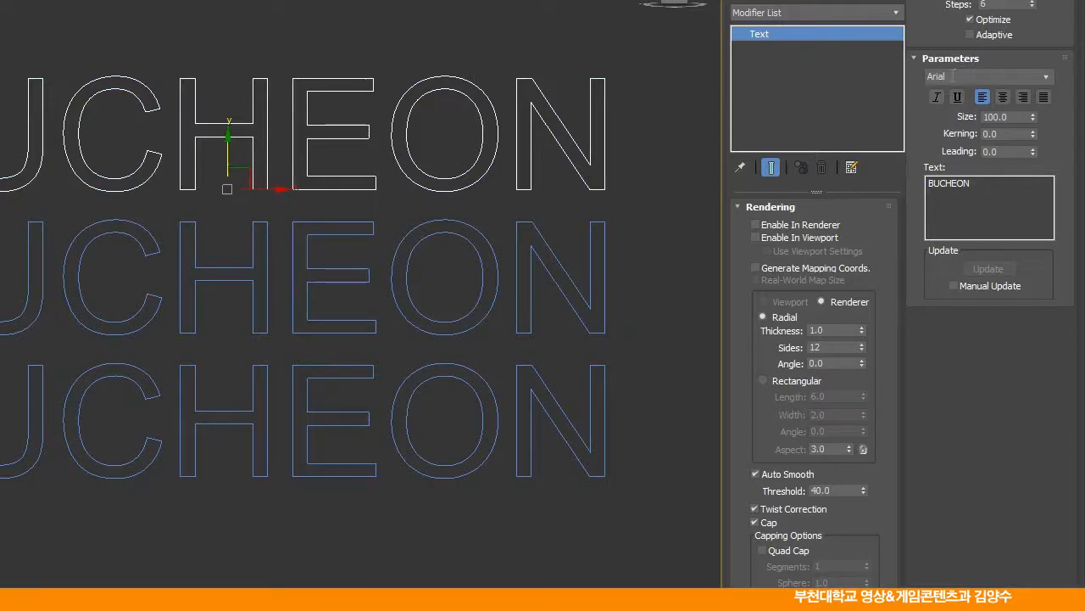
pyautogui.click(490, 245)
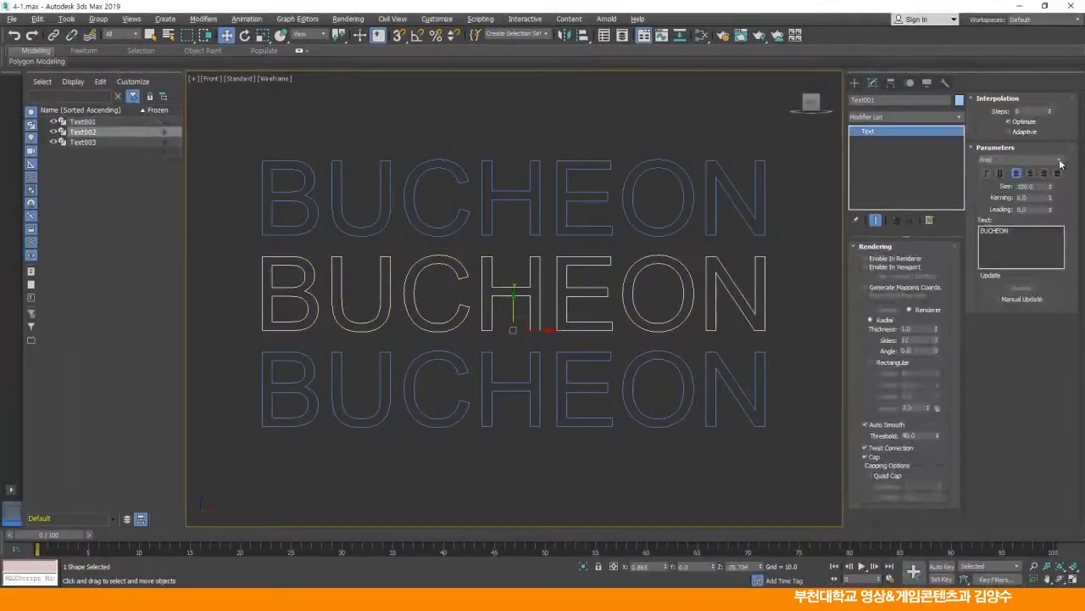
pyautogui.click(1059, 160)
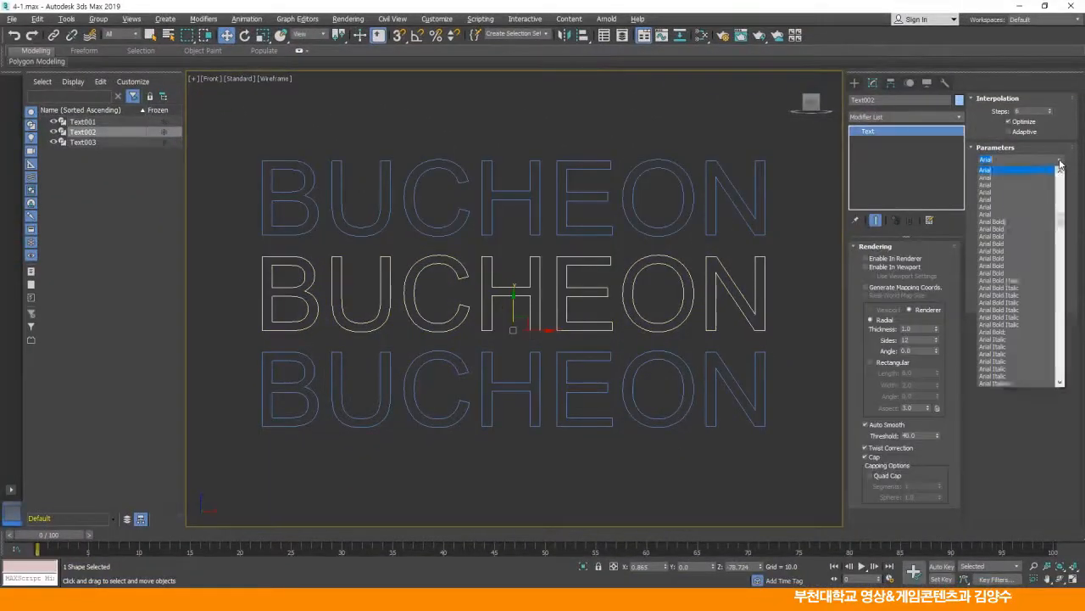
pyautogui.click(1006, 228)
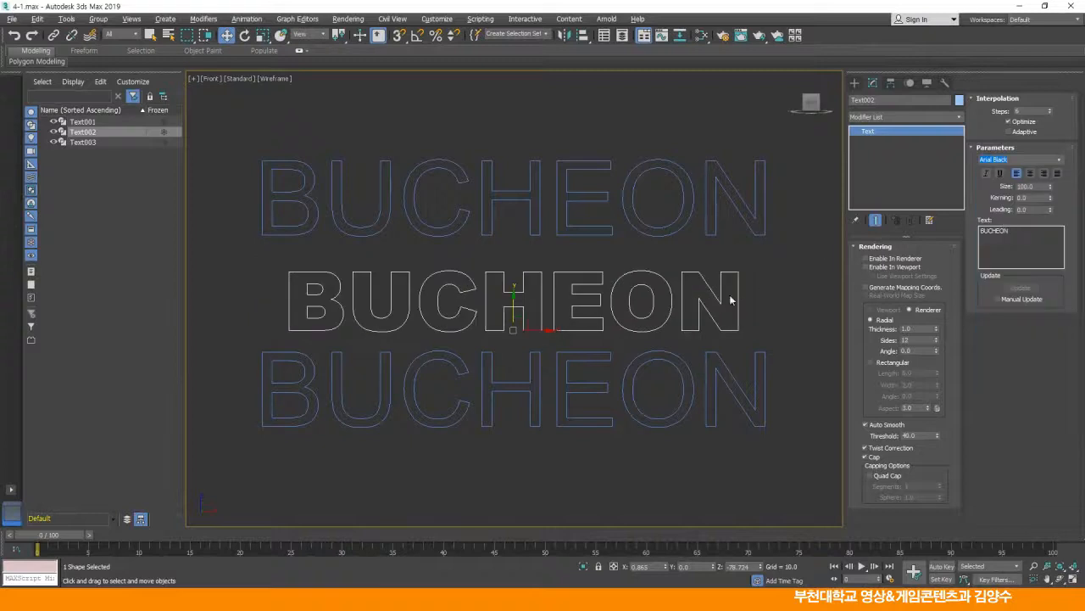
# Change the font of the lowest BUCHEON text to Arial Bold
pyautogui.click(656, 356)
pyautogui.click(1059, 160)
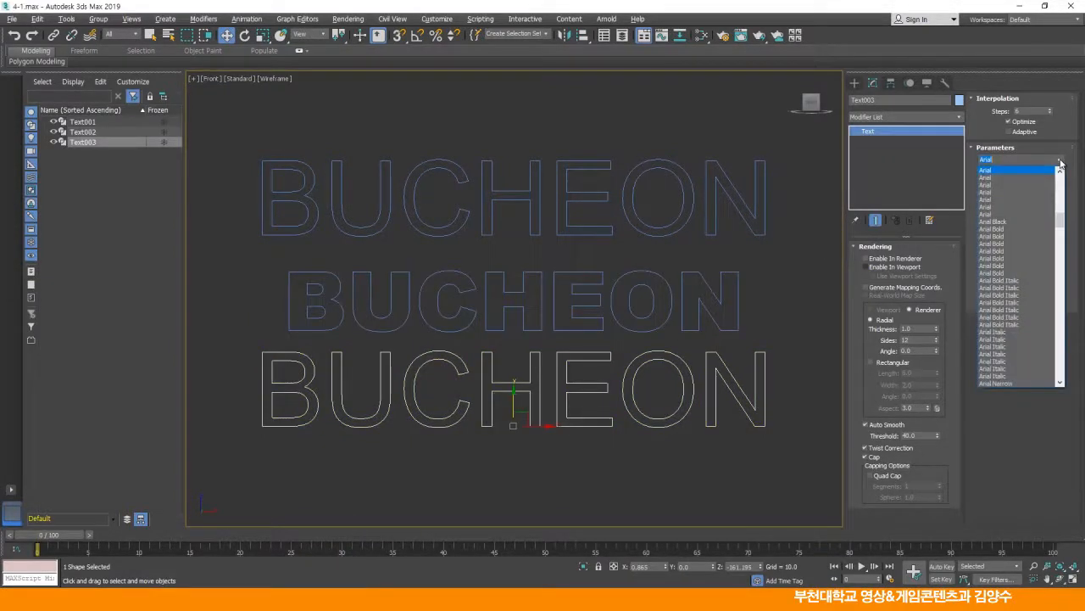
pyautogui.click(1006, 230)
pyautogui.click(701, 448)
pyautogui.moveTo(700, 438); pyautogui.dragTo(703, 388, button='middle')
# Copy the Arial Bold text once, about 78 units straight down, and make the copy italic
pyautogui.moveTo(354, 428); pyautogui.dragTo(548, 346)
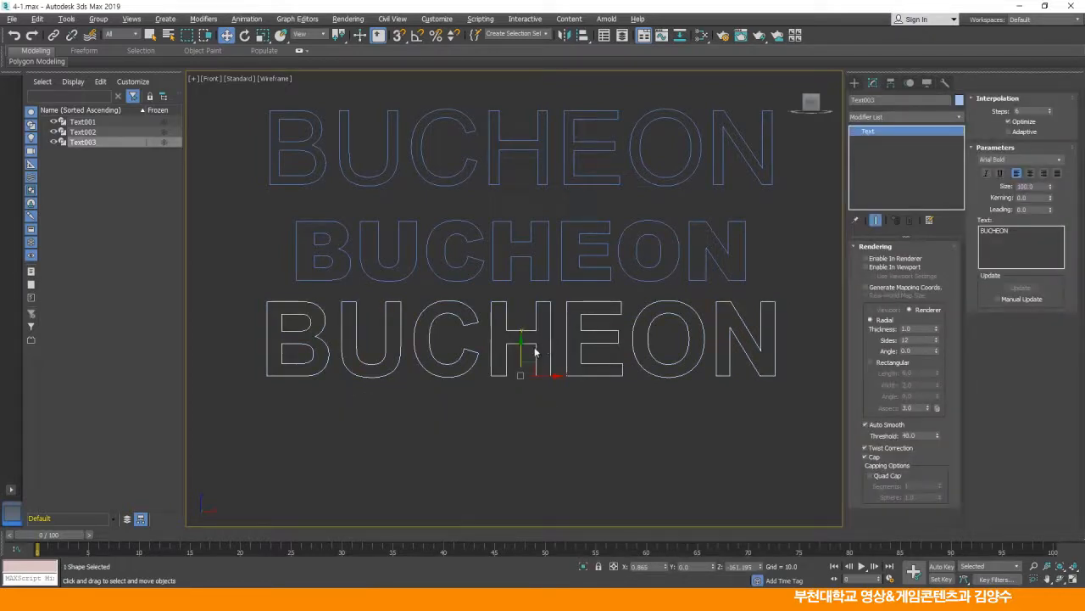
pyautogui.keyDown('shift'); pyautogui.moveTo(521, 340); pyautogui.dragTo(512, 444); pyautogui.keyUp('shift')
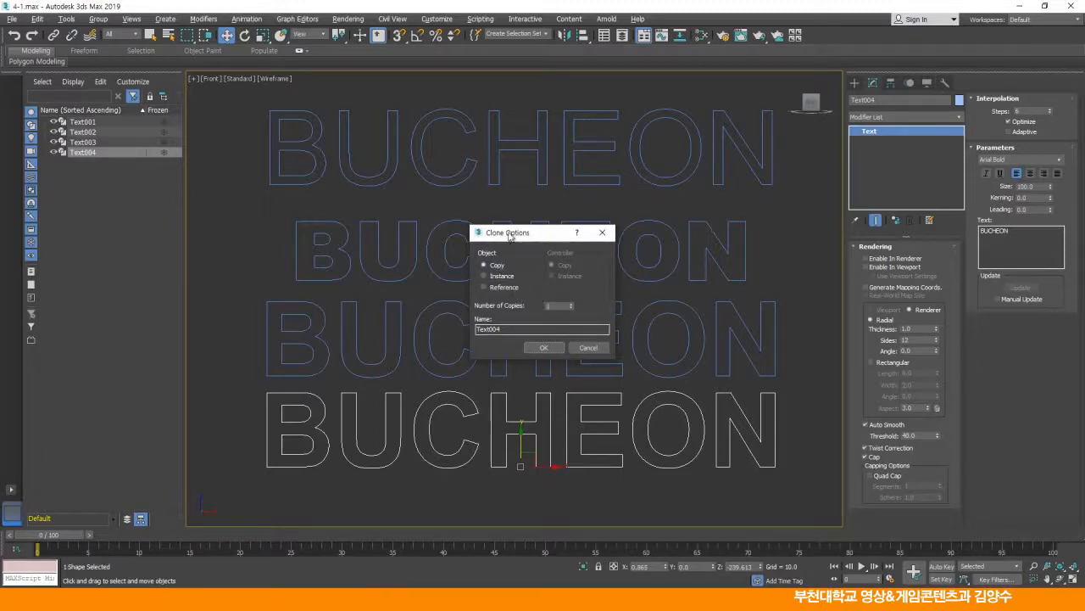
pyautogui.click(543, 347)
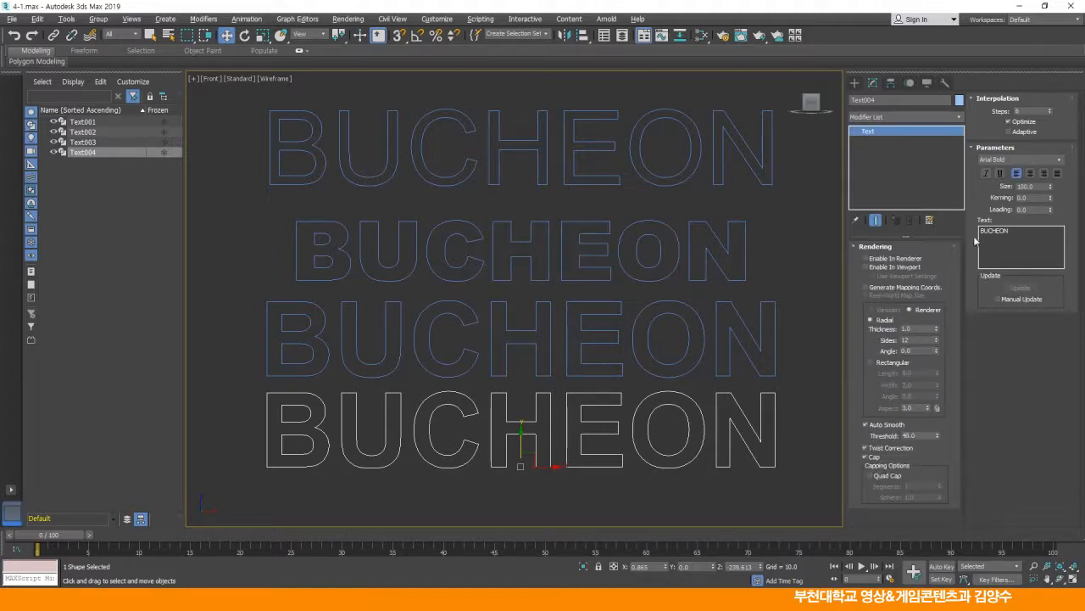
pyautogui.click(986, 173)
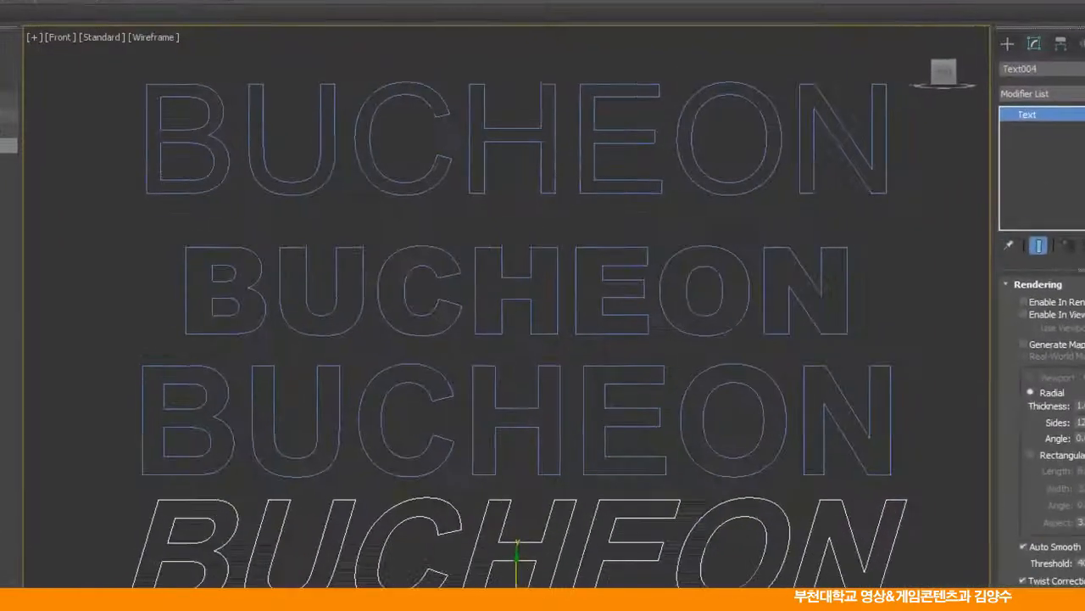
pyautogui.click(930, 342)
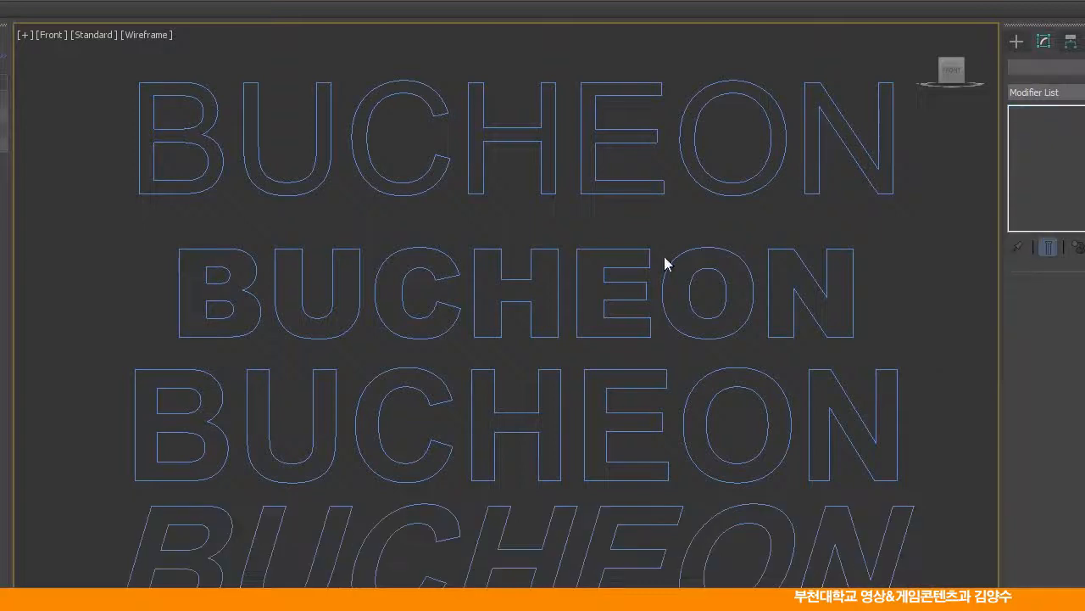
# Set the size of the topmost Arial text and the Arial Black text below it to 50
pyautogui.moveTo(81, 81); pyautogui.dragTo(579, 161)
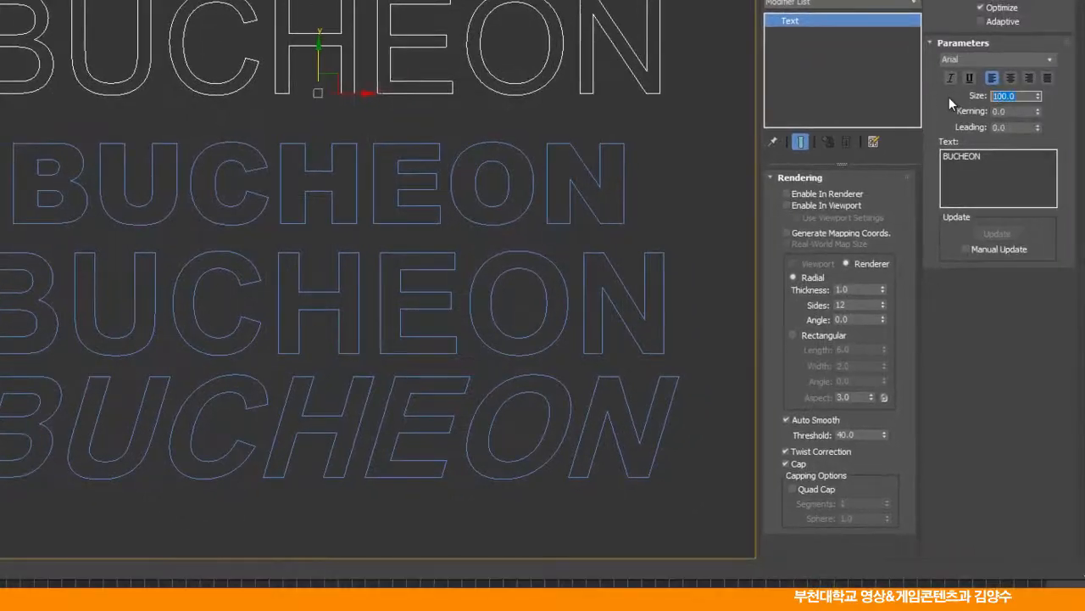
pyautogui.write('50')
pyautogui.press('Return')
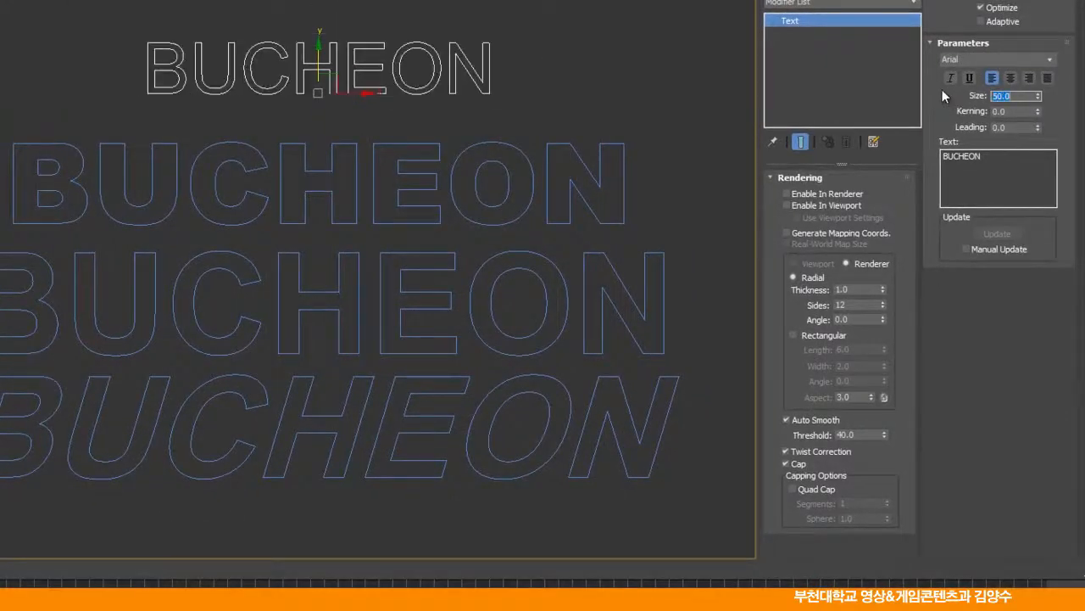
pyautogui.click(527, 157)
pyautogui.doubleClick(1022, 96)
pyautogui.write('50')
pyautogui.press('Return')
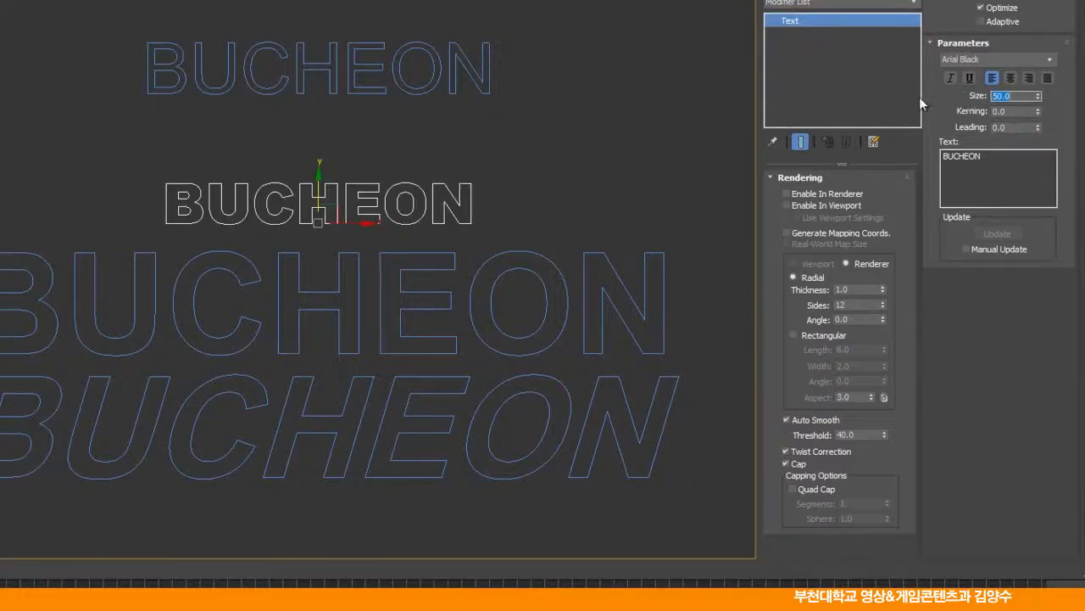
# Set the size of the upright Arial Bold text and the italic Arial Bold text to 50
pyautogui.click(445, 265)
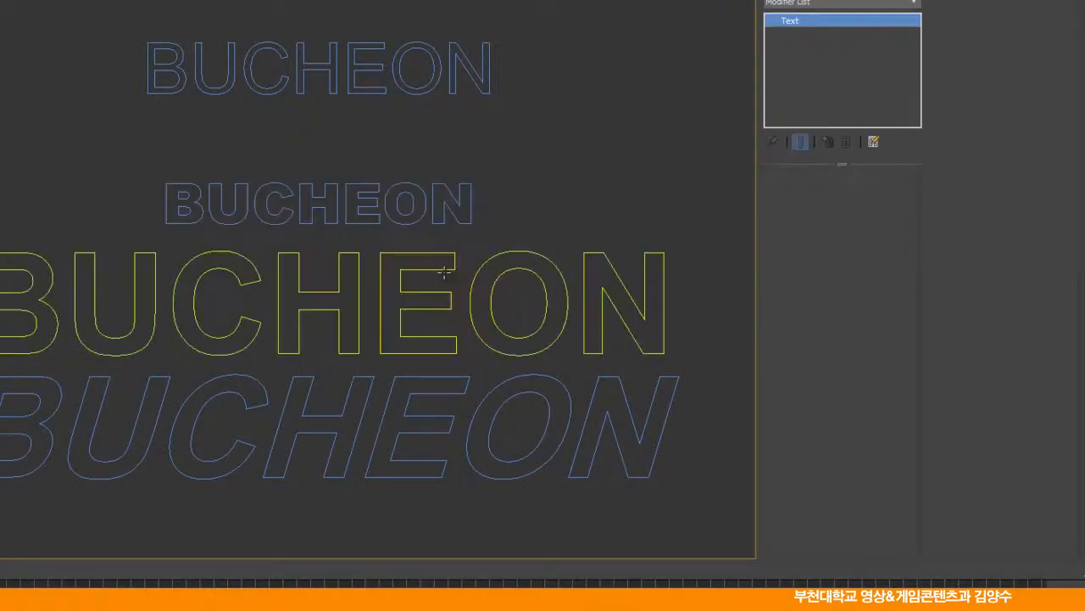
pyautogui.moveTo(1021, 96); pyautogui.dragTo(989, 98)
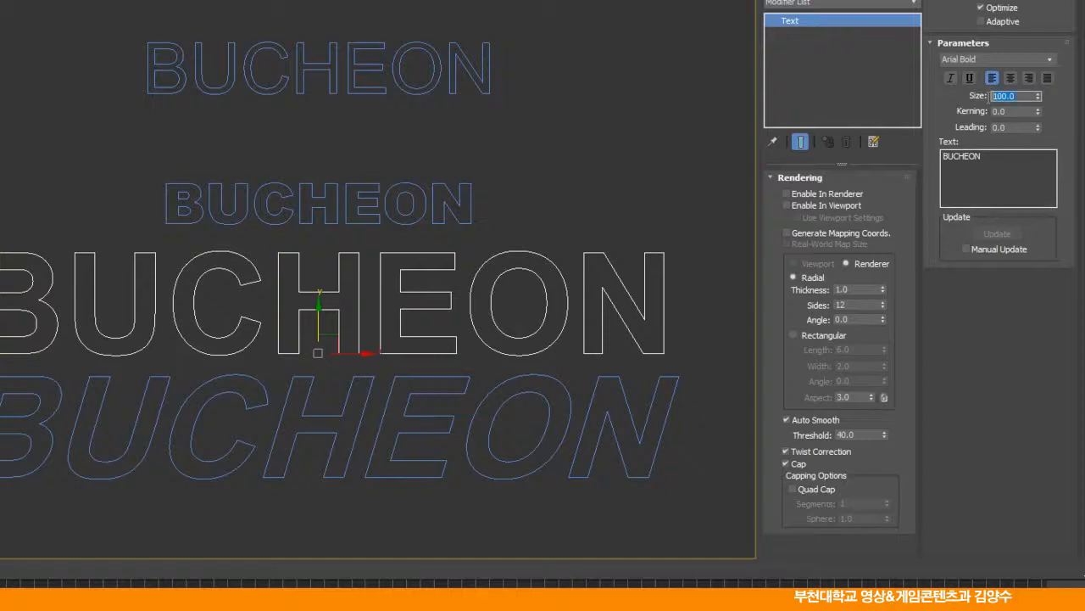
pyautogui.write('50')
pyautogui.press('Return')
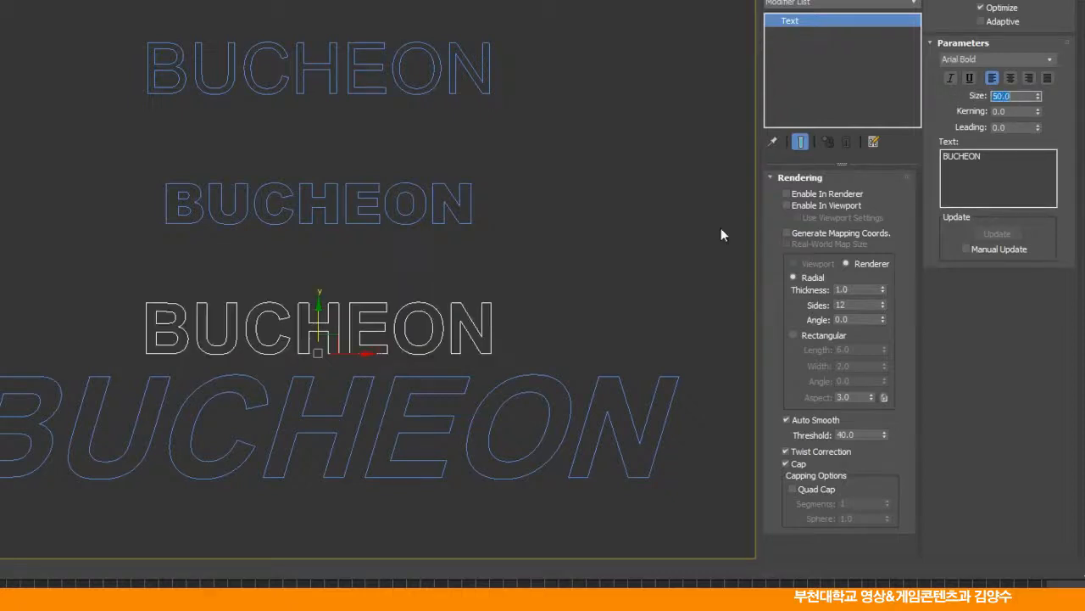
pyautogui.click(547, 376)
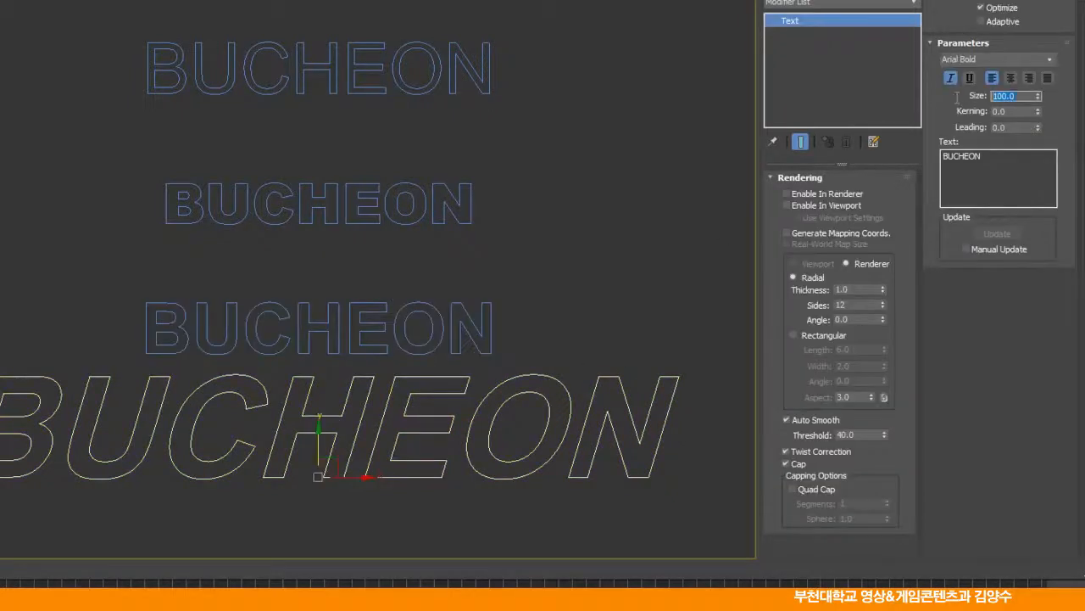
pyautogui.write('50')
pyautogui.press('Return')
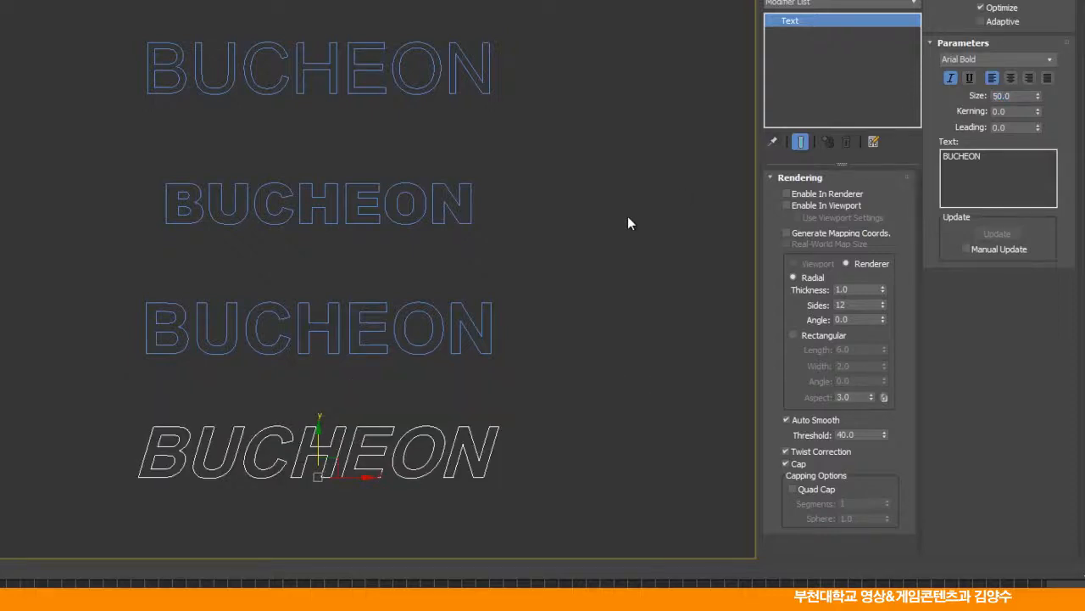
pyautogui.click(518, 272)
pyautogui.moveTo(464, 289); pyautogui.dragTo(450, 249, button='middle')
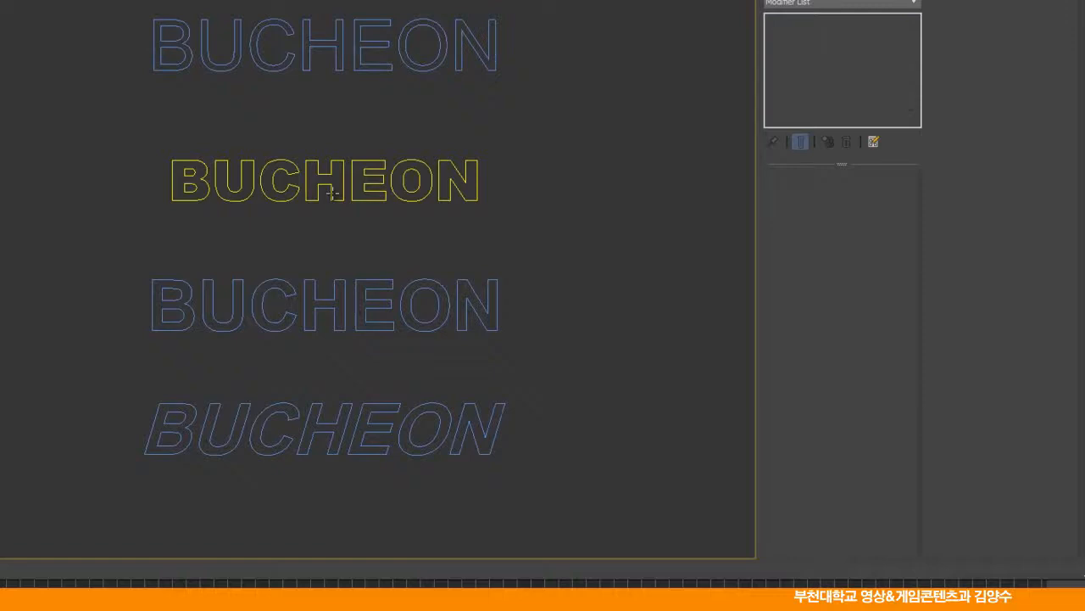
# Increase the size of the Arial Black text to 56.5 so its width matches the other lines
pyautogui.click(345, 198)
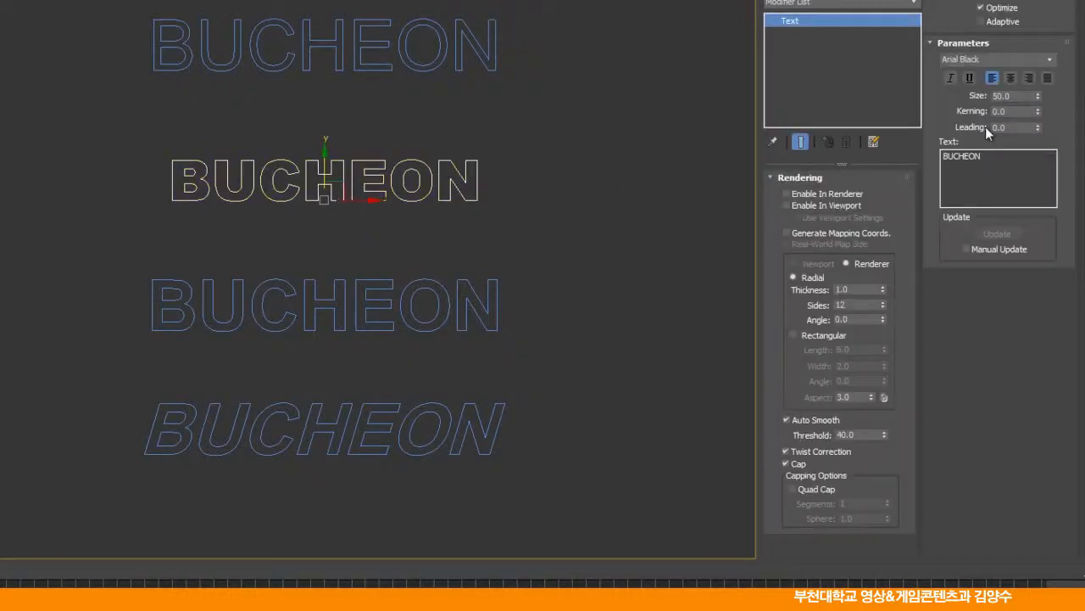
pyautogui.click(1039, 93)
pyautogui.moveTo(1040, 95)
pyautogui.mouseDown()
pyautogui.moveTo(1038, 67)
pyautogui.moveTo(1036, 82)
pyautogui.mouseUp()
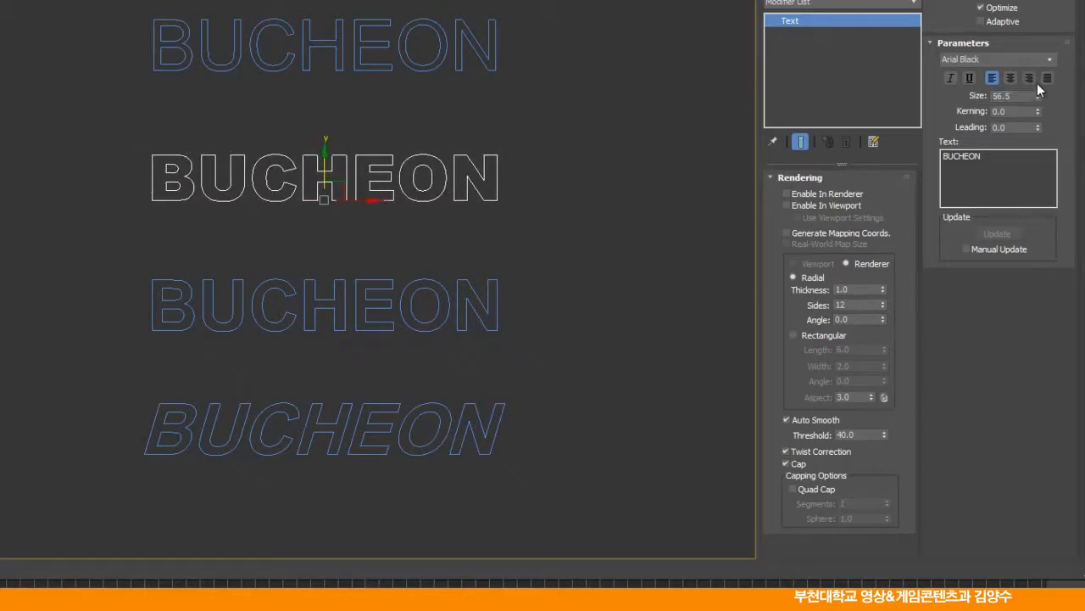
pyautogui.click(361, 226)
# Move the Arial Black, Arial Bold and italic texts straight up in turn, stacking the four lines closely below the Arial text
pyautogui.moveTo(527, 224); pyautogui.dragTo(533, 227)
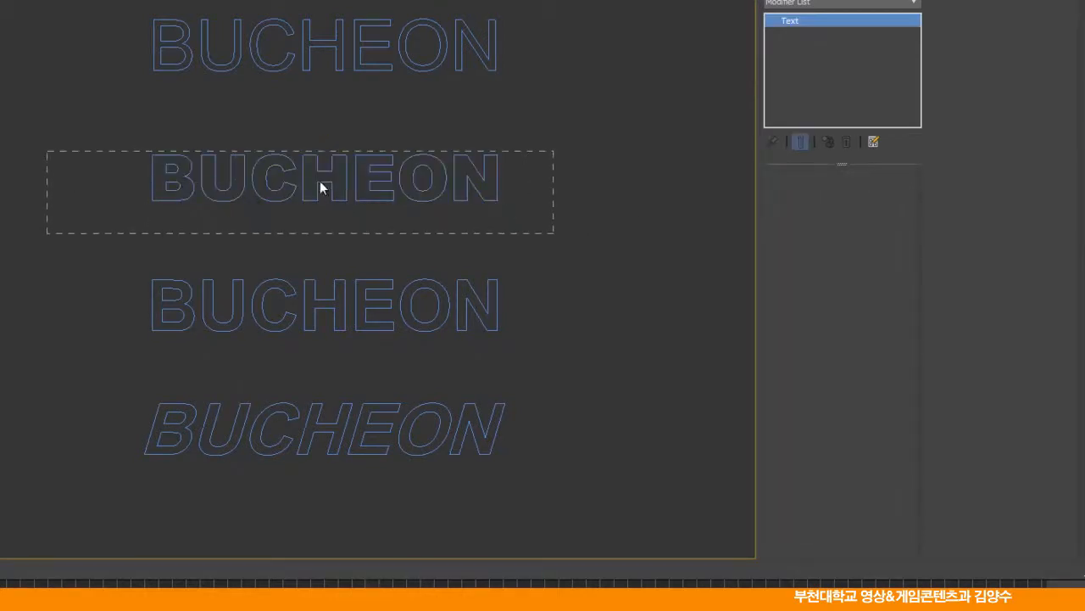
pyautogui.moveTo(329, 152); pyautogui.dragTo(330, 101)
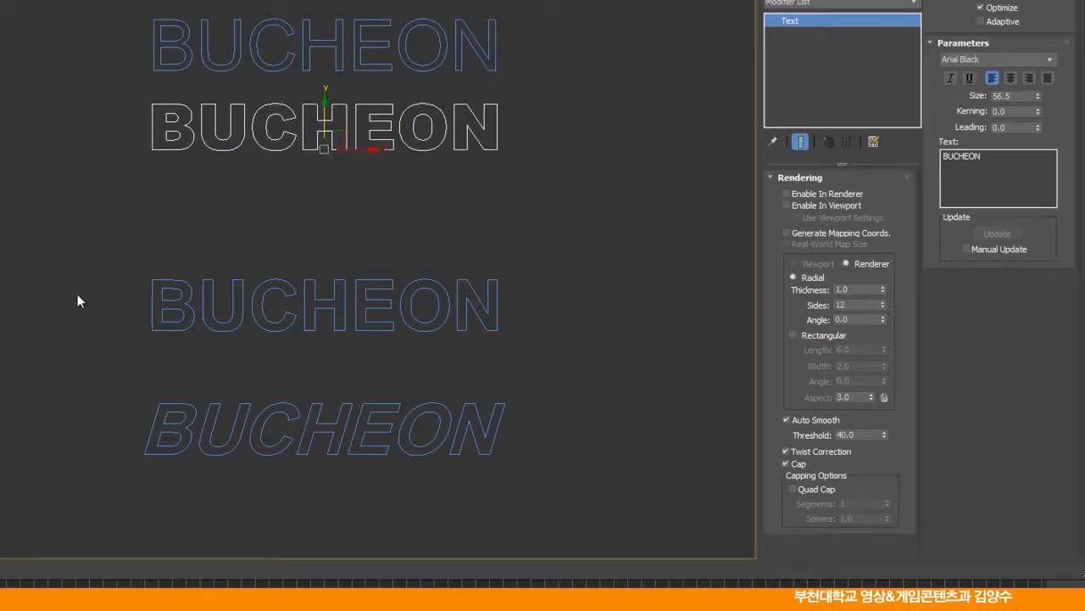
pyautogui.click(326, 280)
pyautogui.moveTo(323, 286); pyautogui.dragTo(326, 185)
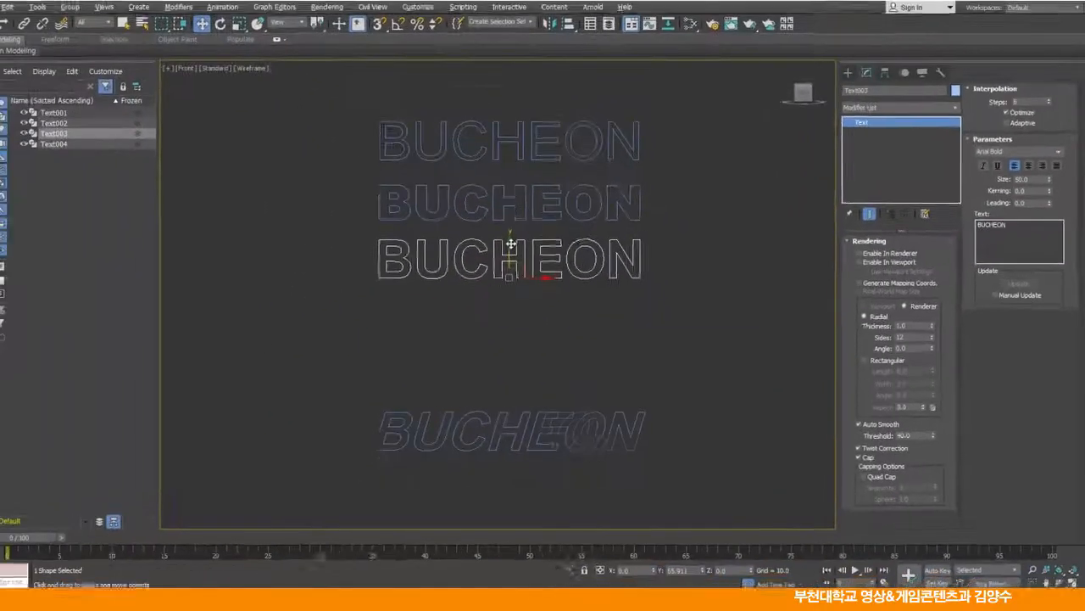
pyautogui.moveTo(340, 363); pyautogui.dragTo(731, 471)
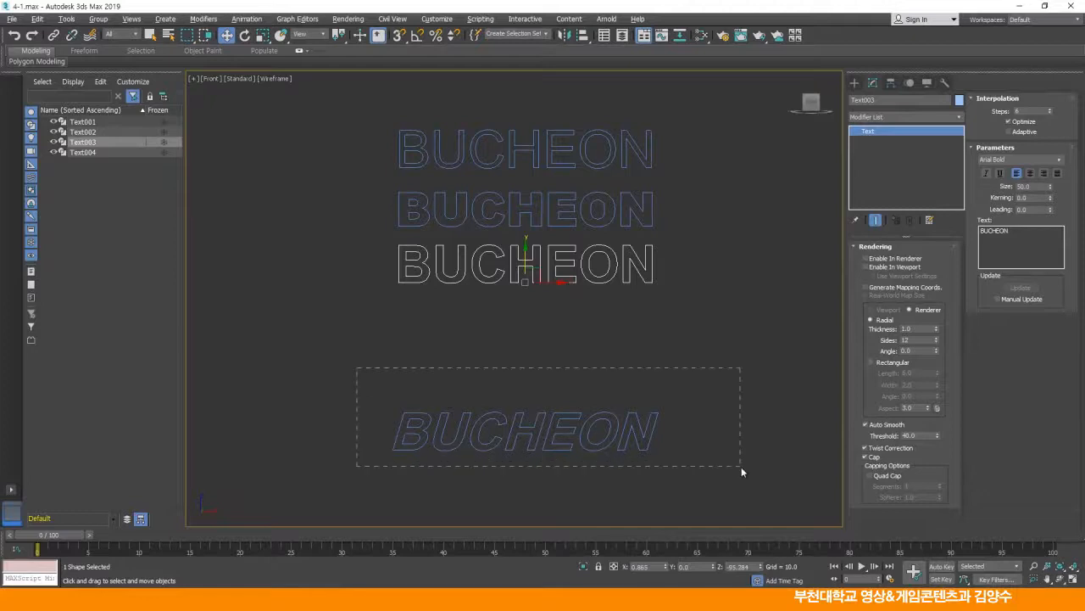
pyautogui.moveTo(529, 414); pyautogui.dragTo(529, 314)
pyautogui.click(696, 159)
pyautogui.scroll(3, 690, 218)
pyautogui.moveTo(690, 218); pyautogui.dragTo(737, 187, button='middle')
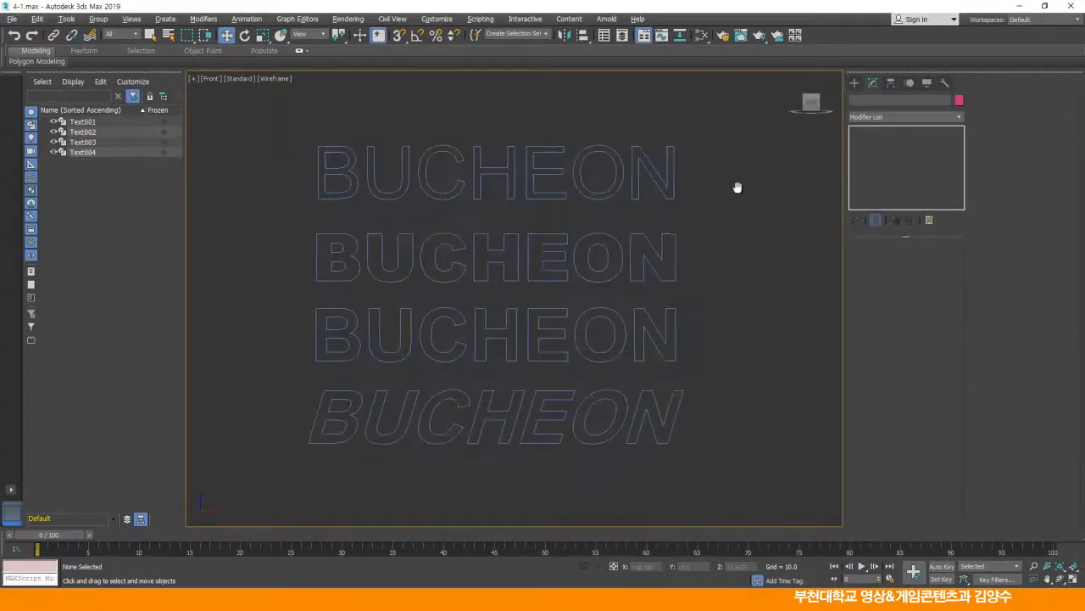
# Examine the font and style parameters of each of the four texts, from the topmost to the italic one
pyautogui.click(410, 188)
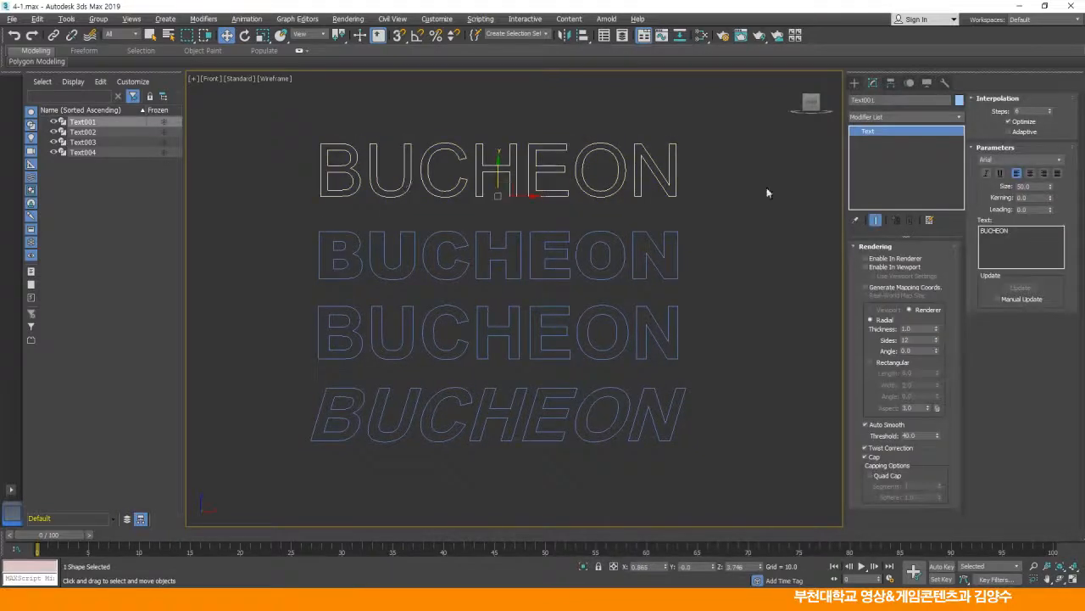
pyautogui.click(562, 234)
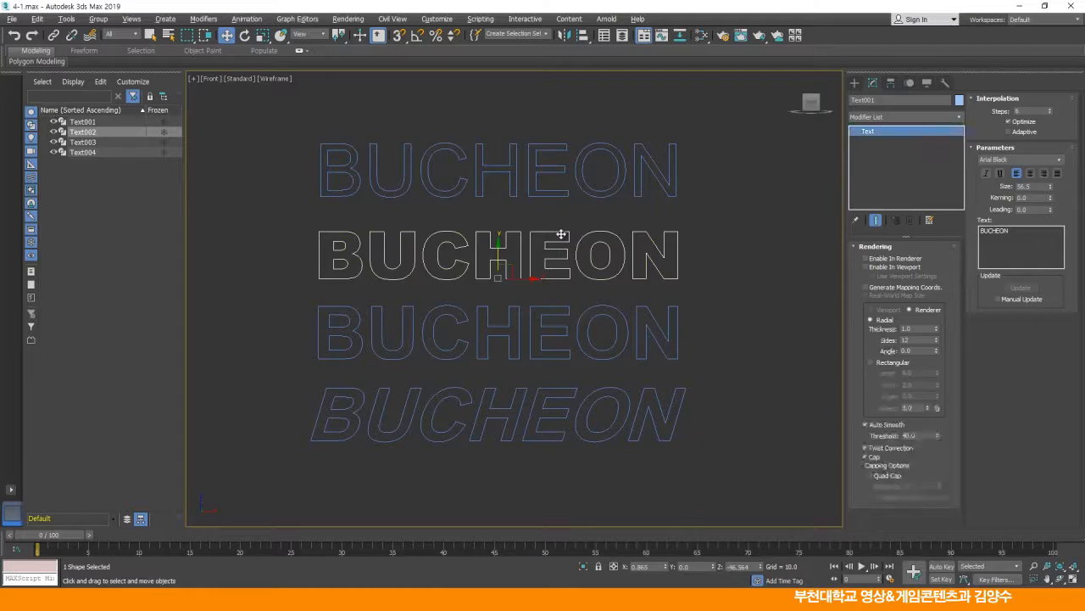
pyautogui.click(551, 305)
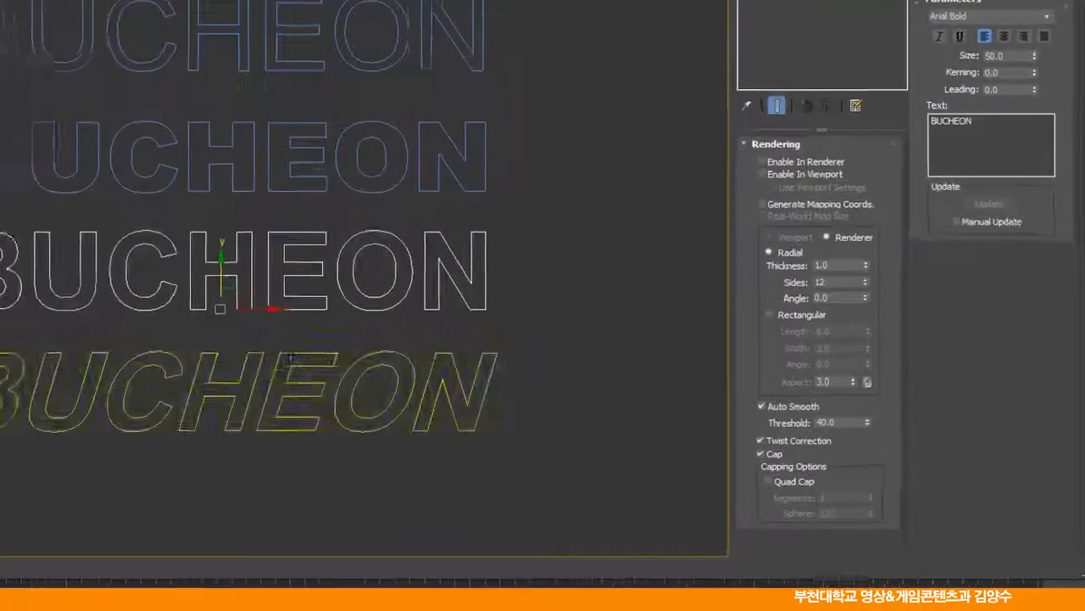
pyautogui.click(695, 408)
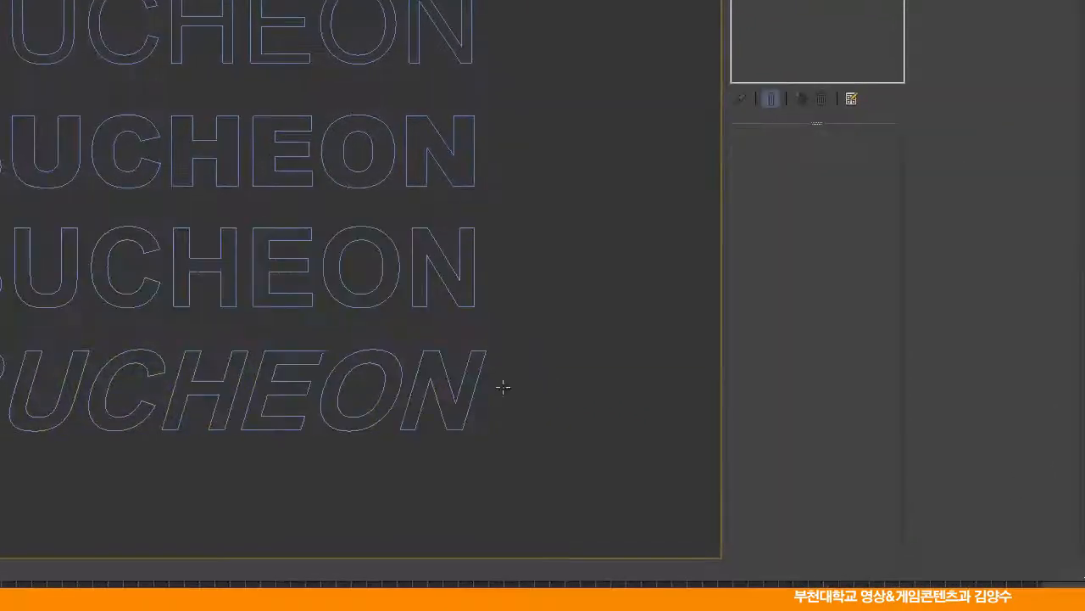
pyautogui.click(230, 361)
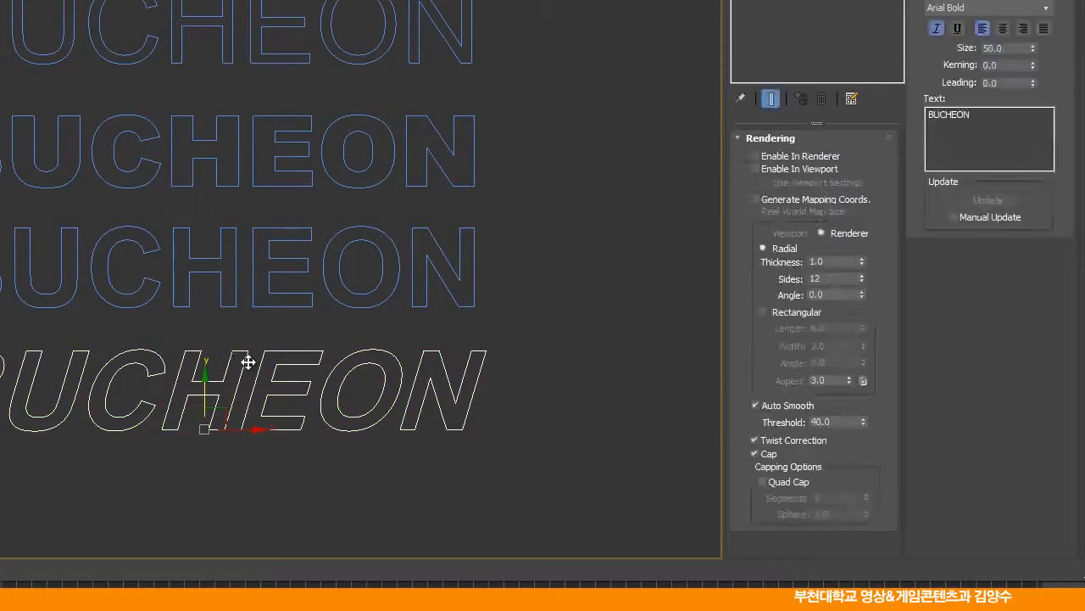
pyautogui.click(552, 357)
pyautogui.moveTo(549, 336); pyautogui.dragTo(561, 331, button='middle')
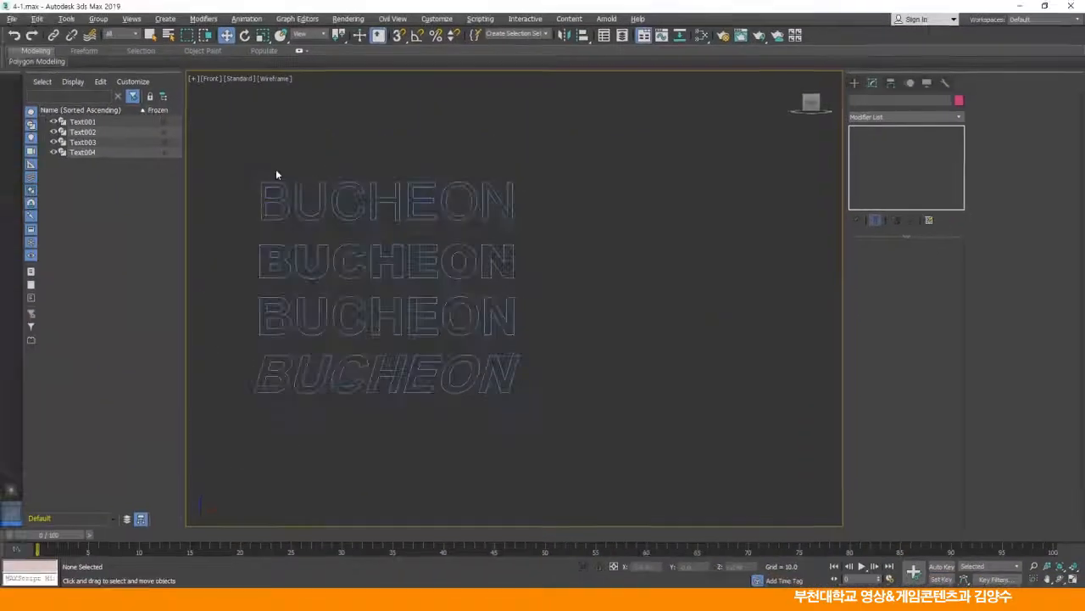
# Copy all four BUCHEON texts together about 301 units to the right along the X axis
pyautogui.moveTo(544, 393); pyautogui.dragTo(548, 388)
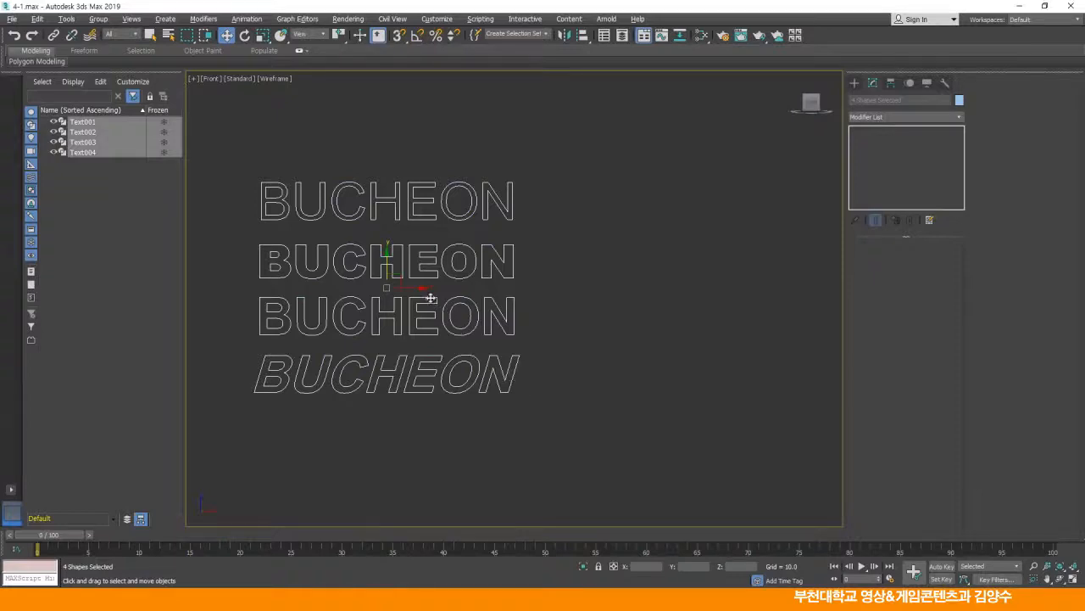
pyautogui.keyDown('shift'); pyautogui.moveTo(420, 288); pyautogui.dragTo(771, 295); pyautogui.keyUp('shift')
pyautogui.click(543, 347)
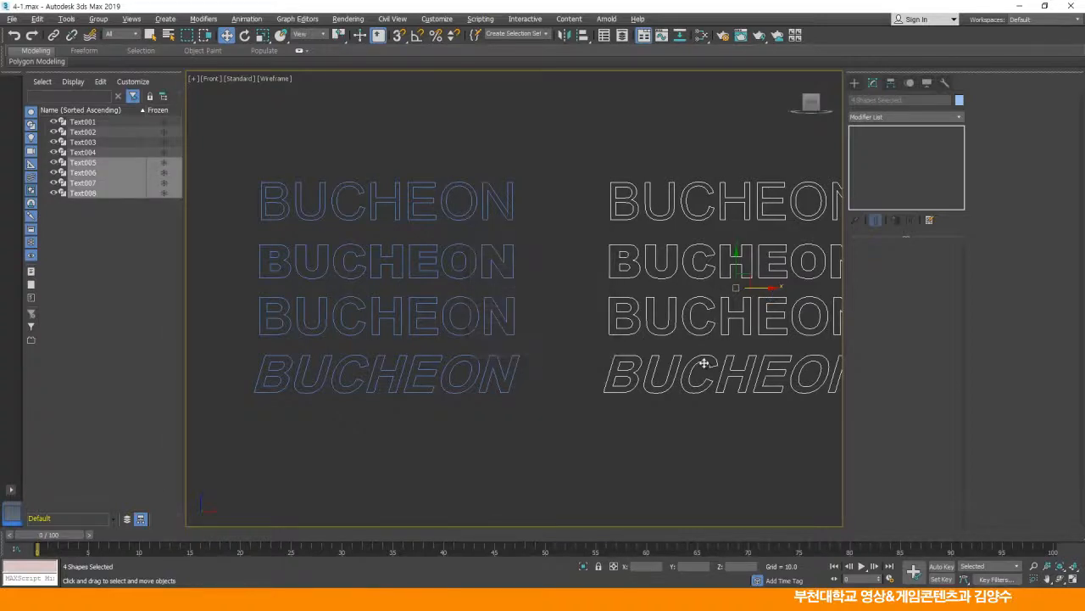
pyautogui.scroll(-3, 646, 359)
pyautogui.moveTo(646, 359)
pyautogui.mouseDown(button='middle')
pyautogui.moveTo(607, 329)
pyautogui.moveTo(659, 356)
pyautogui.mouseUp(button='middle')
pyautogui.scroll(2, 618, 328)
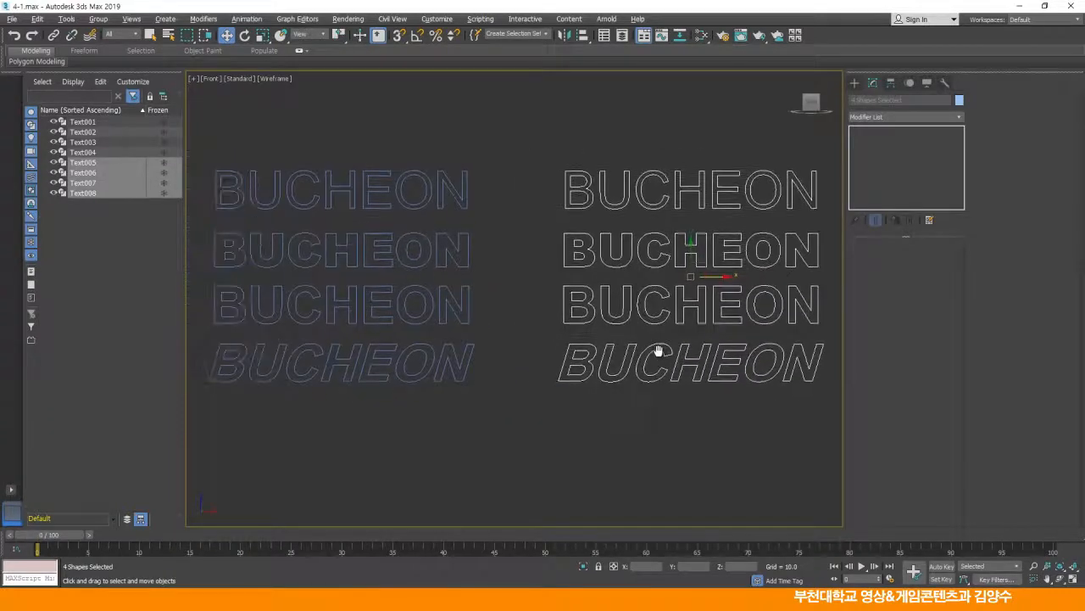
pyautogui.click(653, 463)
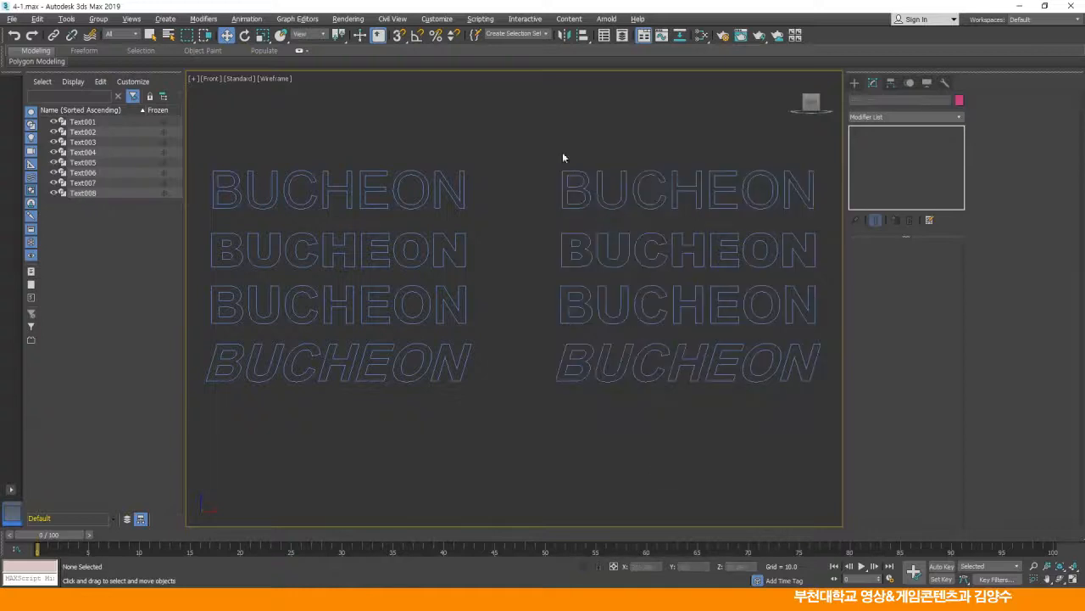
# Set the kerning of the copied Arial text at the top of the right column to 5
pyautogui.moveTo(544, 152); pyautogui.dragTo(653, 181)
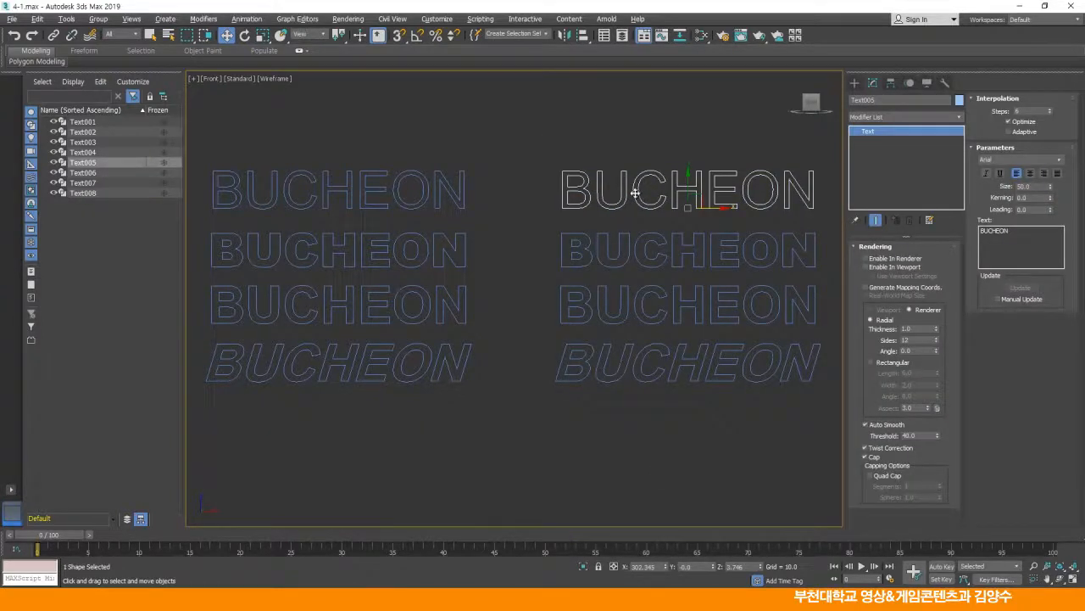
pyautogui.moveTo(1051, 201); pyautogui.dragTo(1052, 176)
pyautogui.doubleClick(1024, 197)
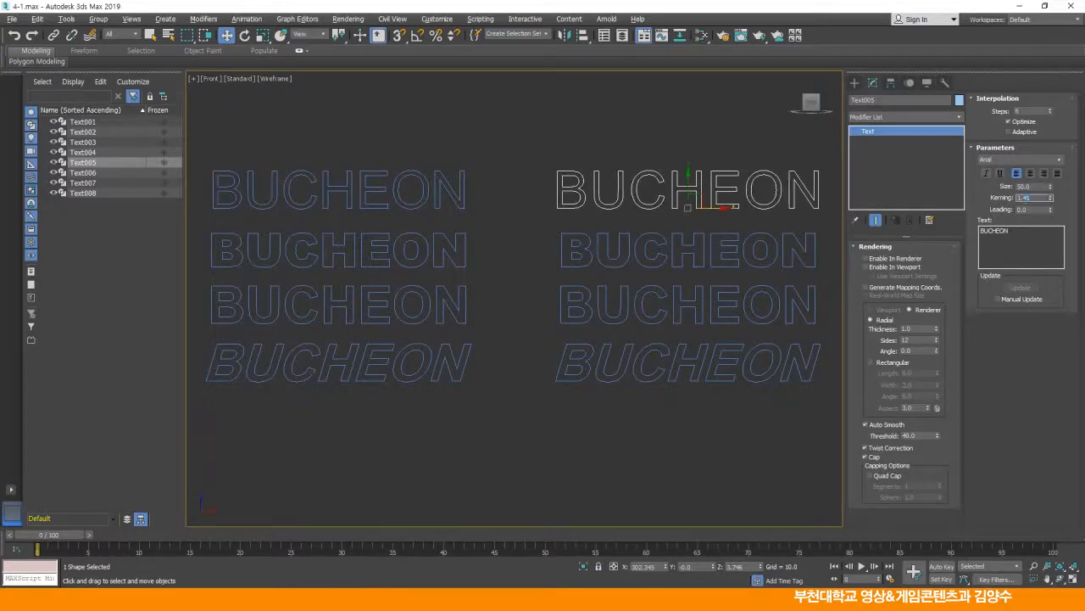
pyautogui.write('5')
pyautogui.press('Return')
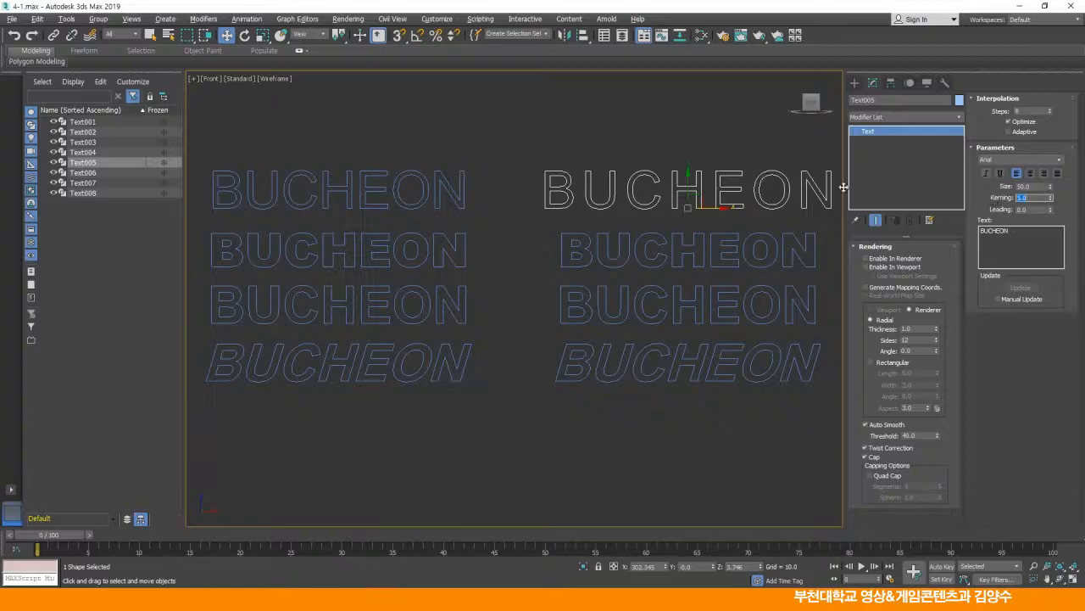
pyautogui.moveTo(760, 198); pyautogui.dragTo(746, 199, button='middle')
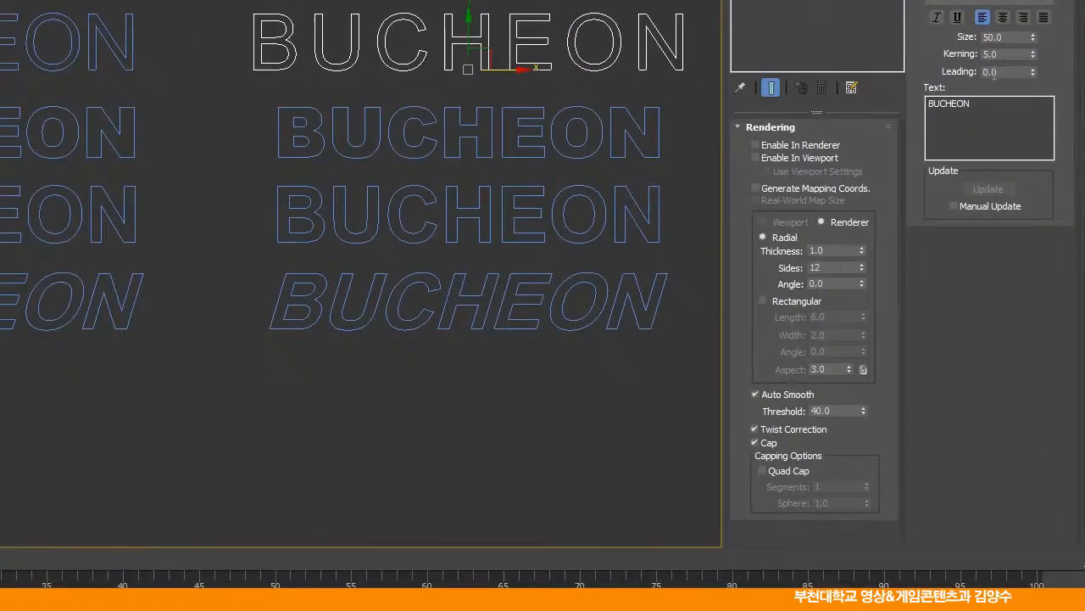
# Set the kerning of the copied Arial Black text in the right column to 5
pyautogui.click(586, 107)
pyautogui.click(1005, 53)
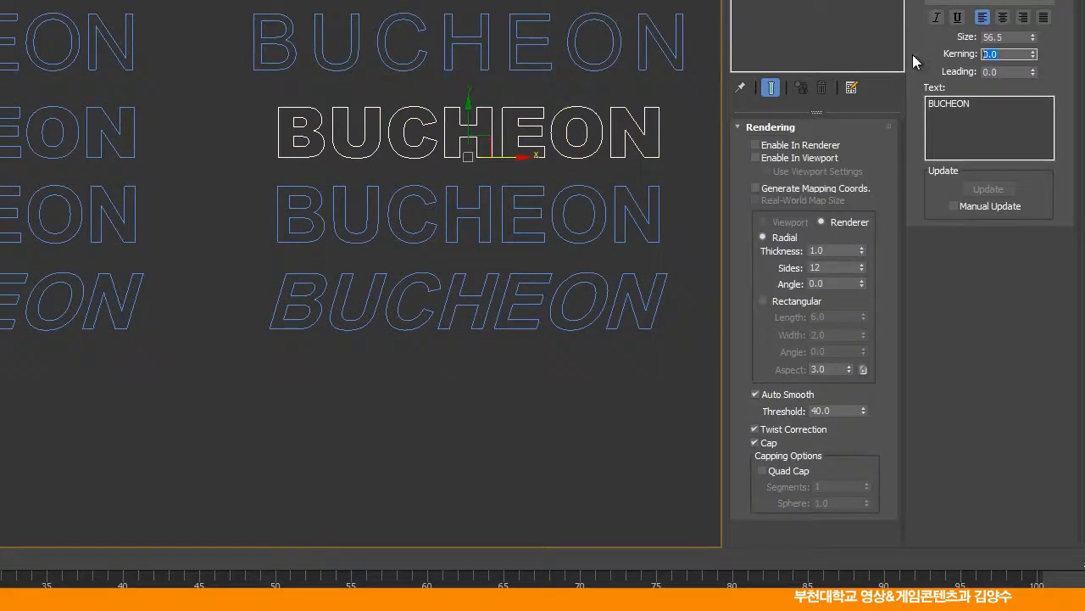
pyautogui.press('Return')
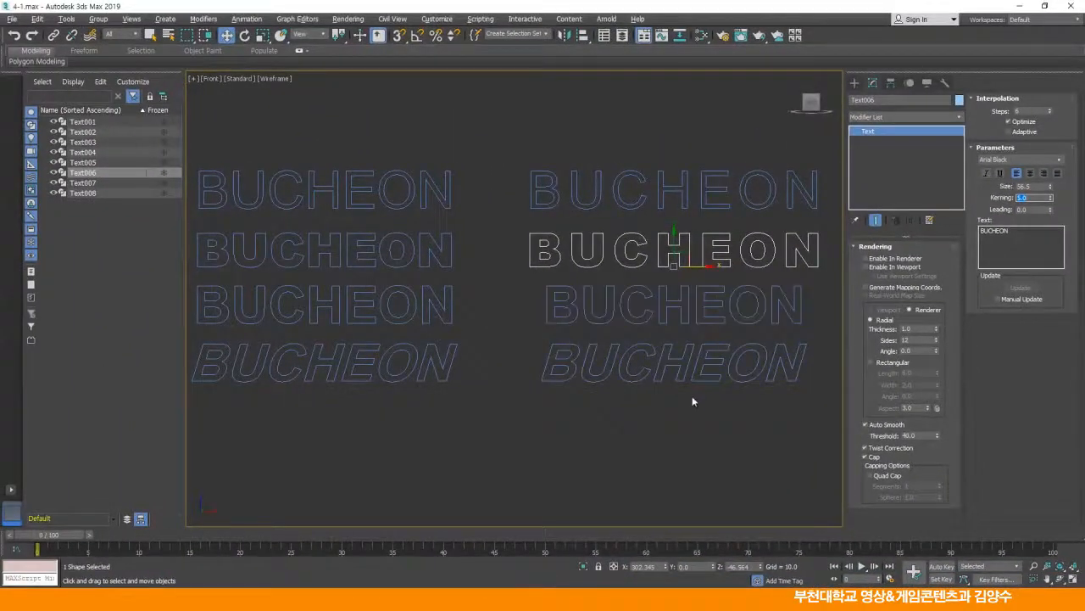
pyautogui.click(653, 400)
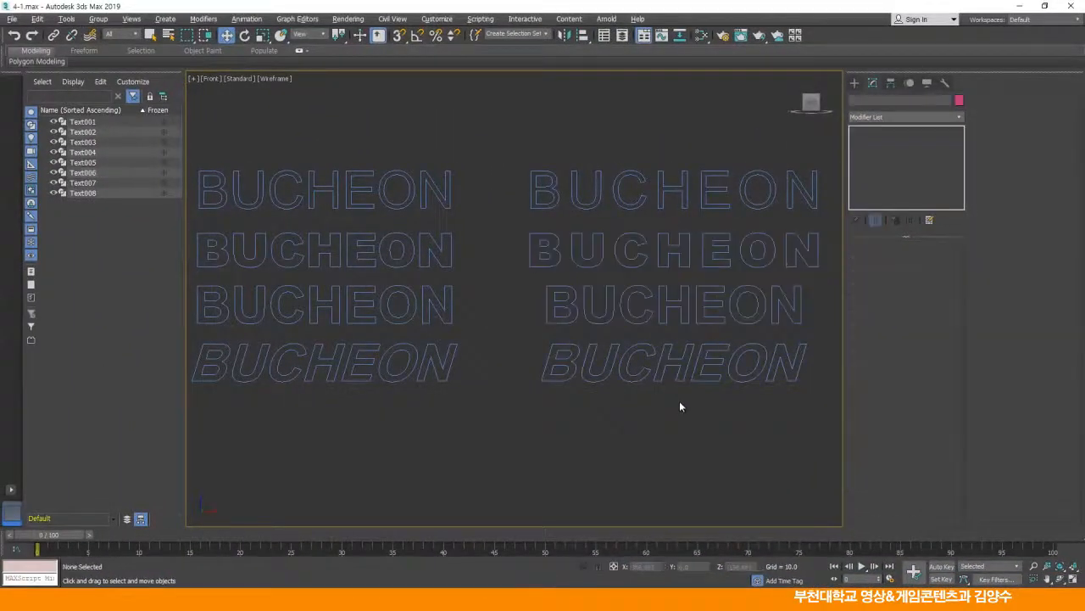
# Delete the italic BUCHEON text from the right column
pyautogui.moveTo(708, 393); pyautogui.dragTo(688, 344, button='middle')
pyautogui.click(638, 367)
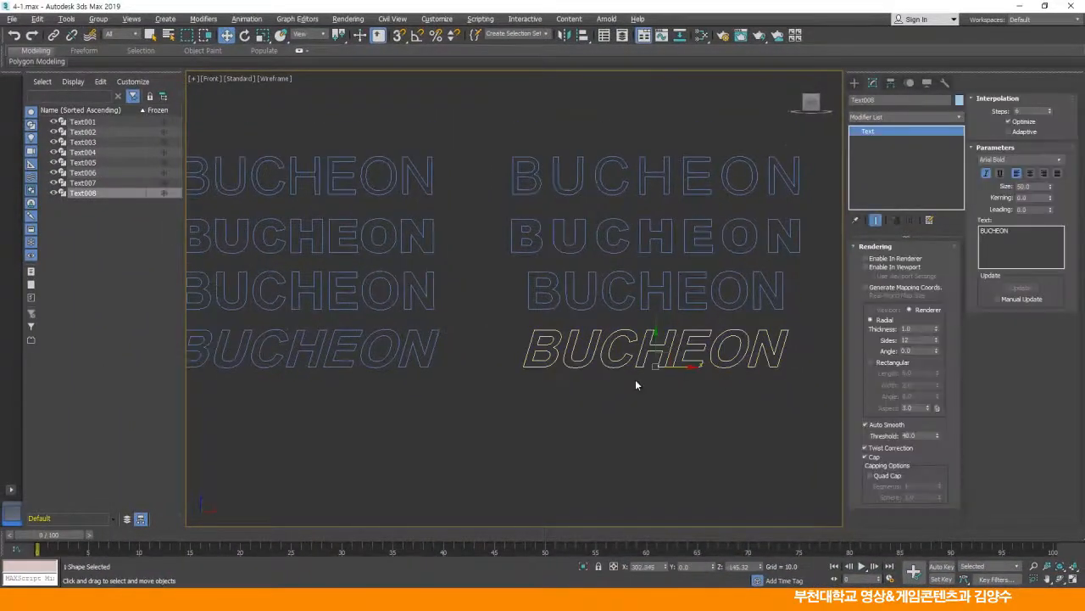
pyautogui.press('Delete')
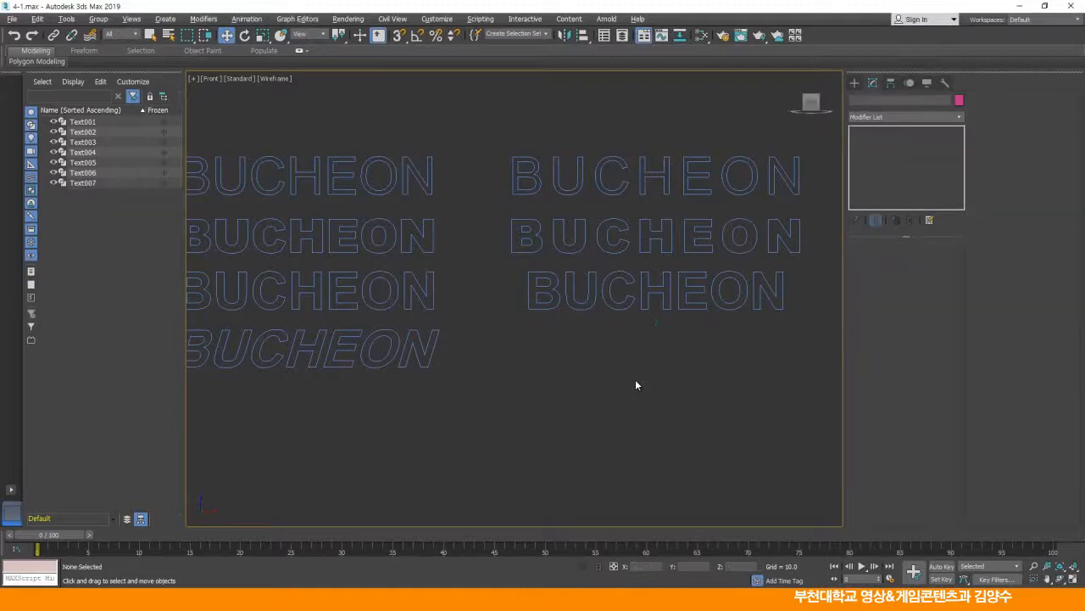
# Set the kerning of the copied Arial Bold text to 5 and add VFX as its second line
pyautogui.click(617, 303)
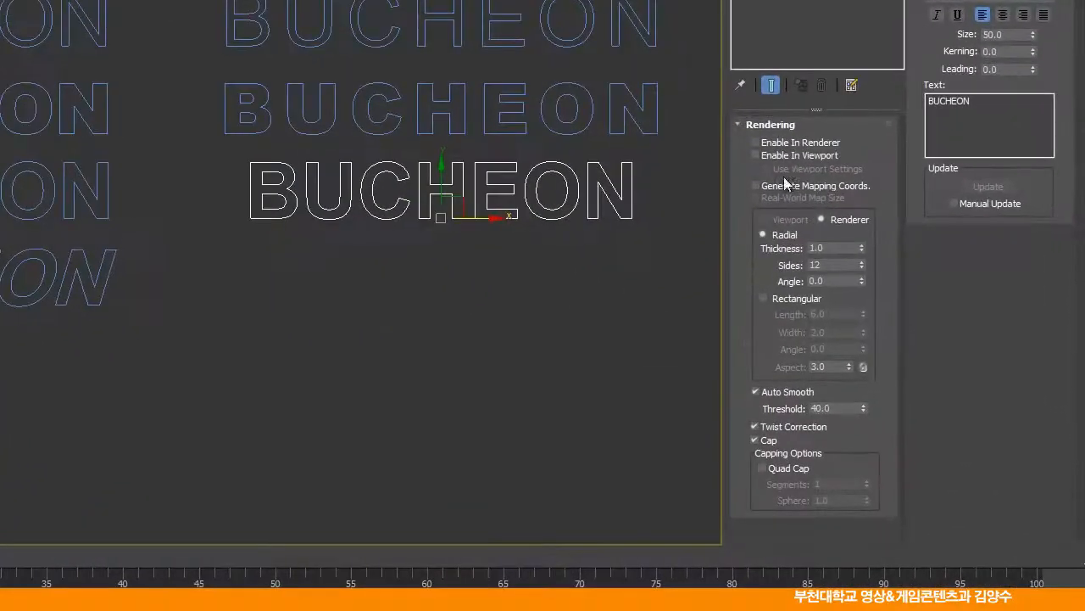
pyautogui.write('5')
pyautogui.press('Return')
pyautogui.click(984, 102)
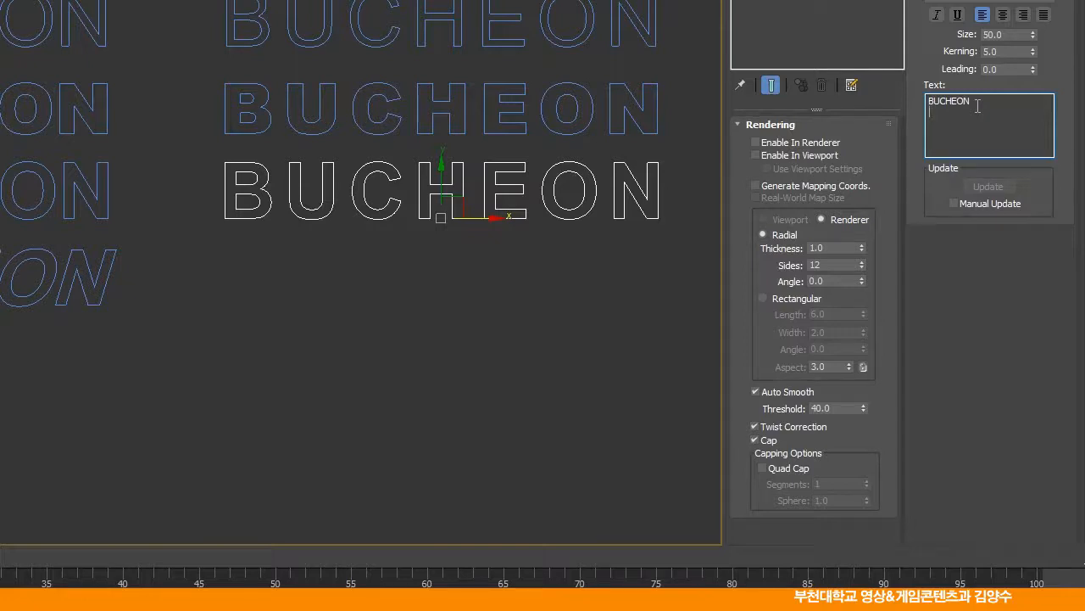
pyautogui.write('VFX')
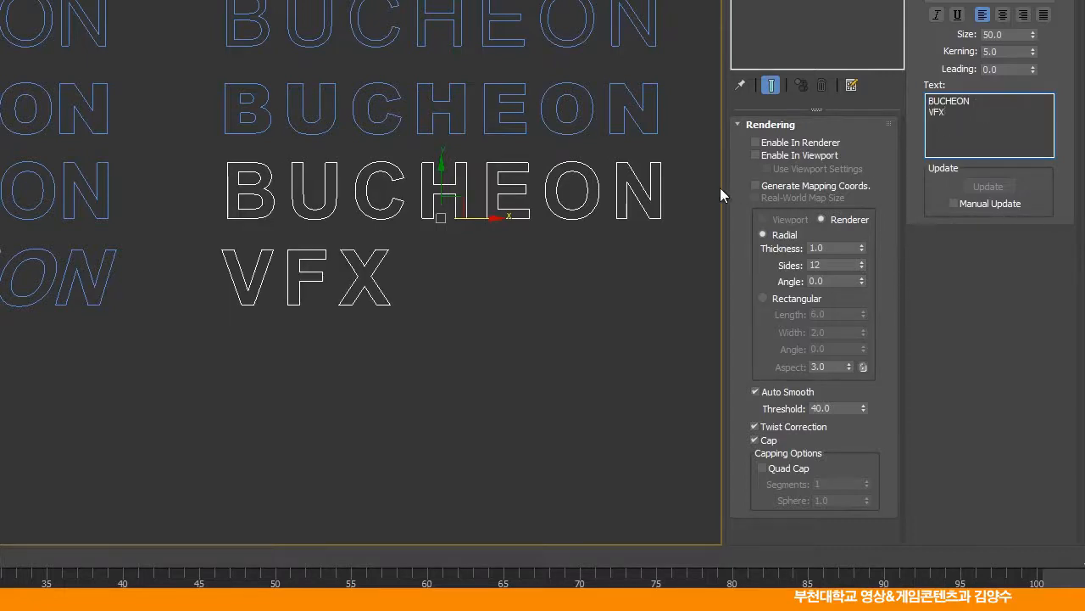
# Move the two-line BUCHEON VFX text slightly down and set its leading to -5
pyautogui.moveTo(441, 171); pyautogui.dragTo(443, 219)
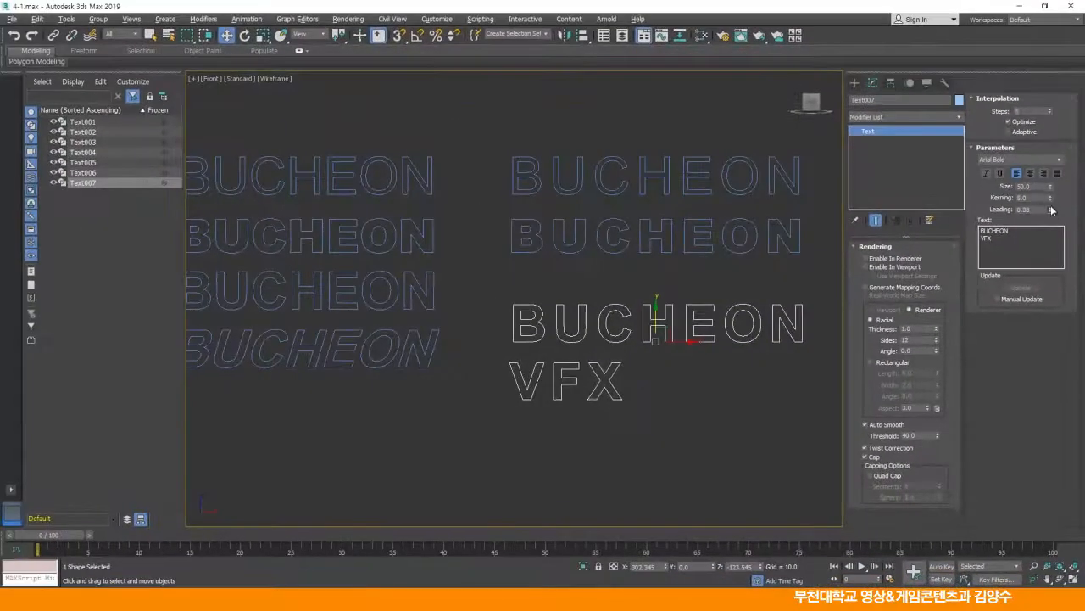
pyautogui.moveTo(1033, 71); pyautogui.dragTo(1041, 209)
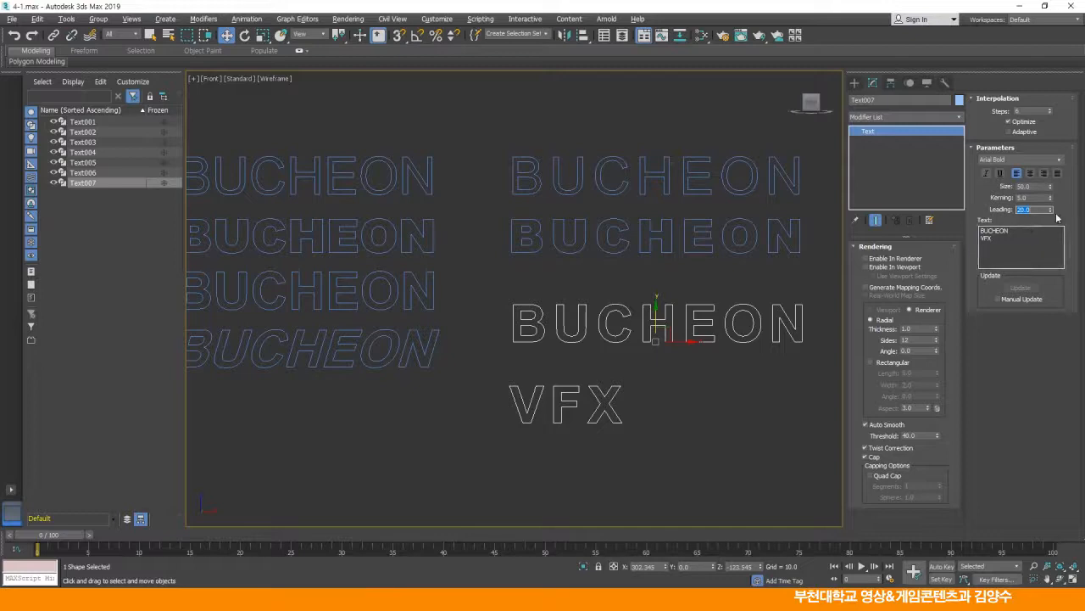
pyautogui.moveTo(1051, 215); pyautogui.dragTo(1058, 282)
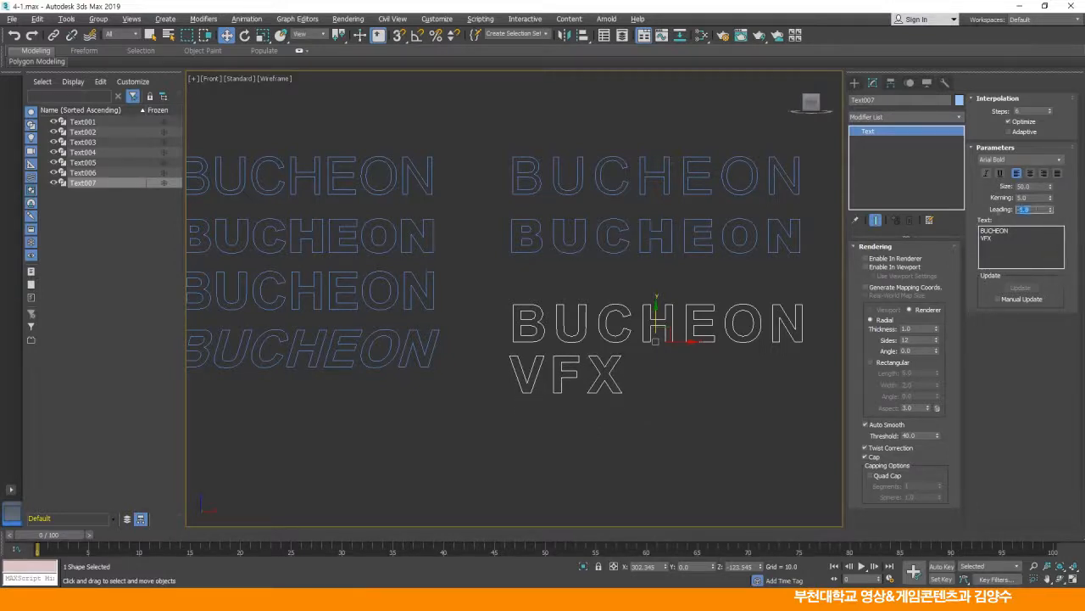
pyautogui.write('-5')
pyautogui.press('Return')
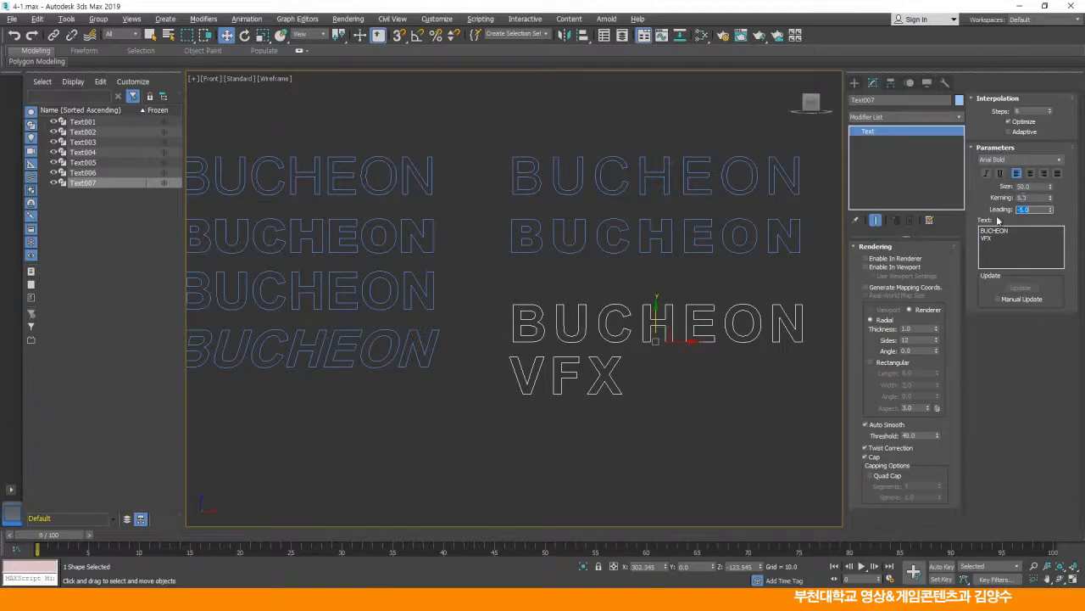
# Delete all three BUCHEON texts of the right column
pyautogui.click(653, 388)
pyautogui.moveTo(803, 422); pyautogui.dragTo(800, 416)
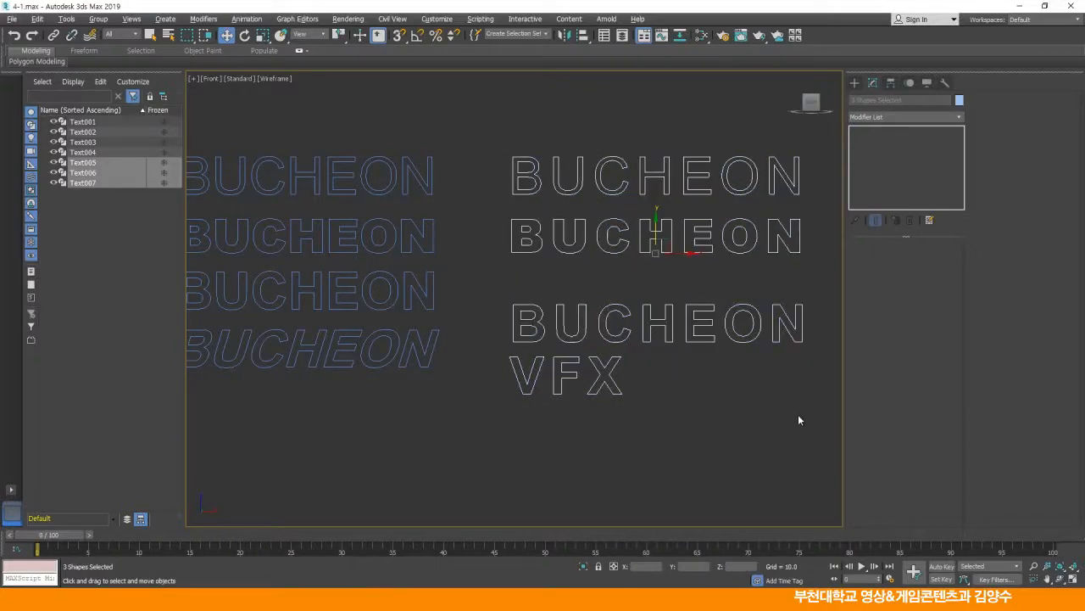
pyautogui.press('Delete')
pyautogui.moveTo(406, 330); pyautogui.dragTo(652, 383, button='middle')
pyautogui.scroll(2, 653, 359)
pyautogui.moveTo(675, 329); pyautogui.dragTo(706, 288, button='middle')
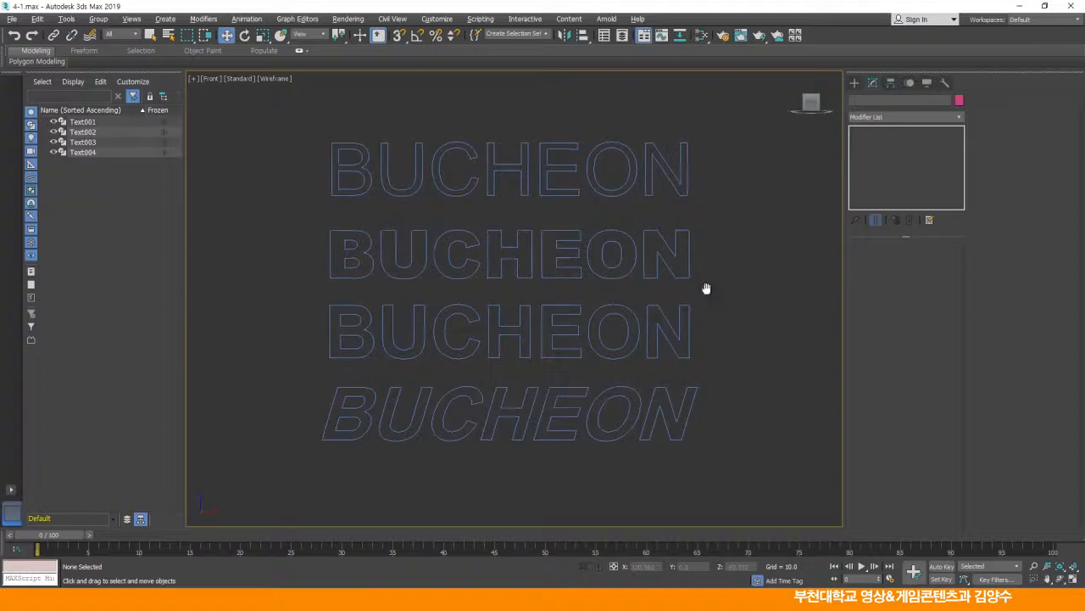
# Turn on Enable In Renderer for the topmost Arial BUCHEON text
pyautogui.click(487, 193)
pyautogui.scroll(3, 509, 198)
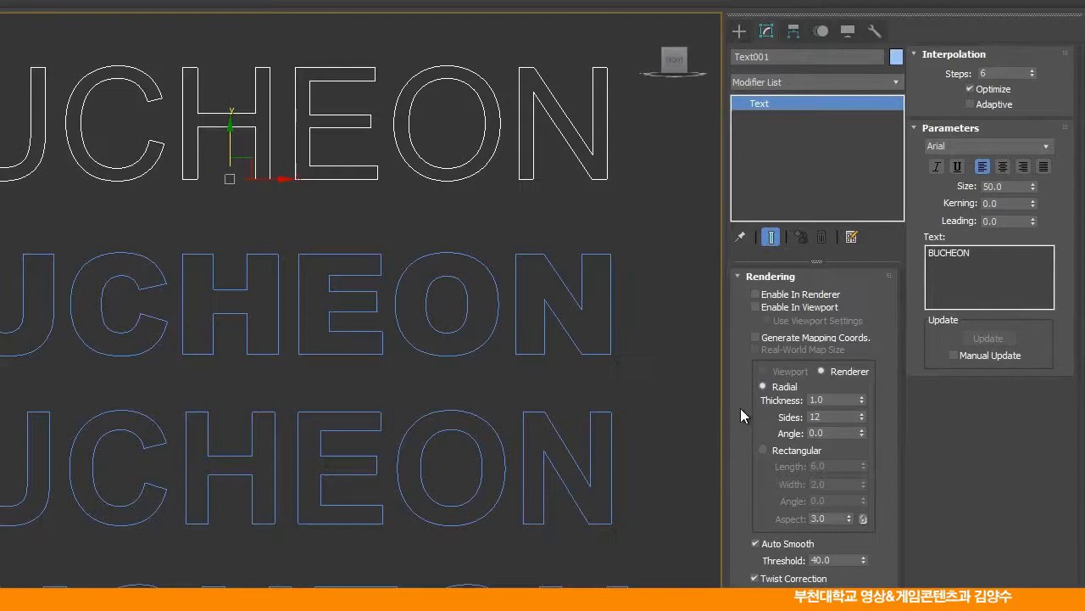
pyautogui.moveTo(569, 238); pyautogui.dragTo(568, 269, button='middle')
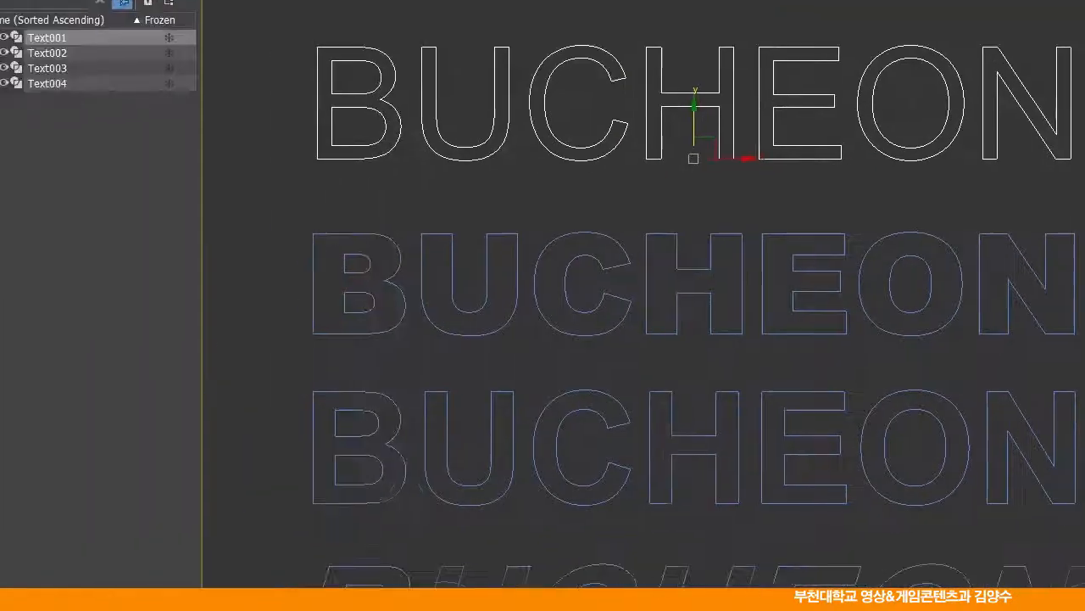
# Set the render output size to the HDTV (video) preset at 1280x720
pyautogui.click(853, 55)
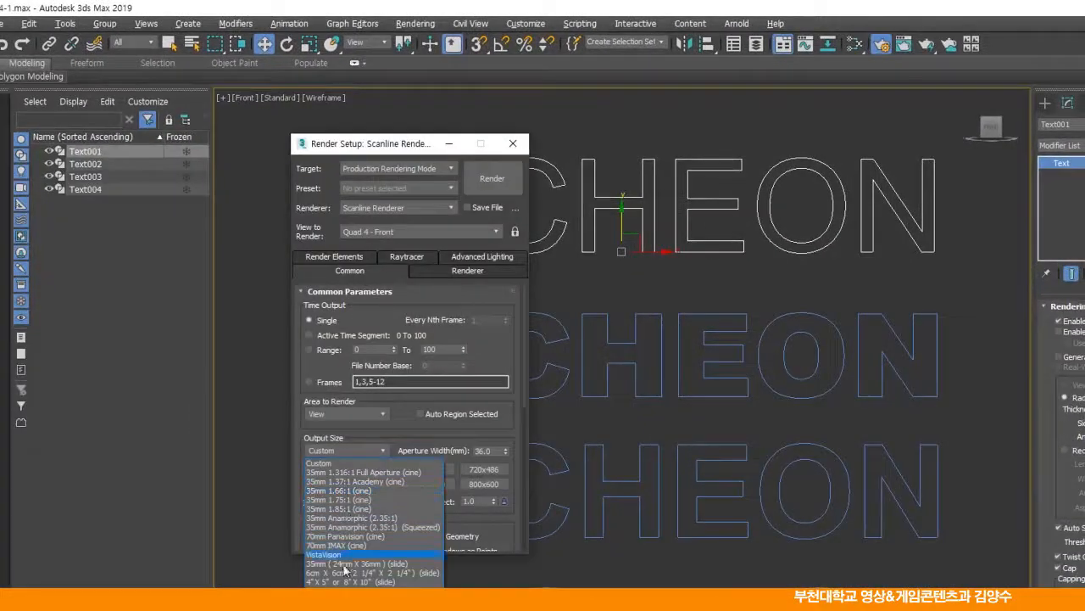
pyautogui.click(370, 608)
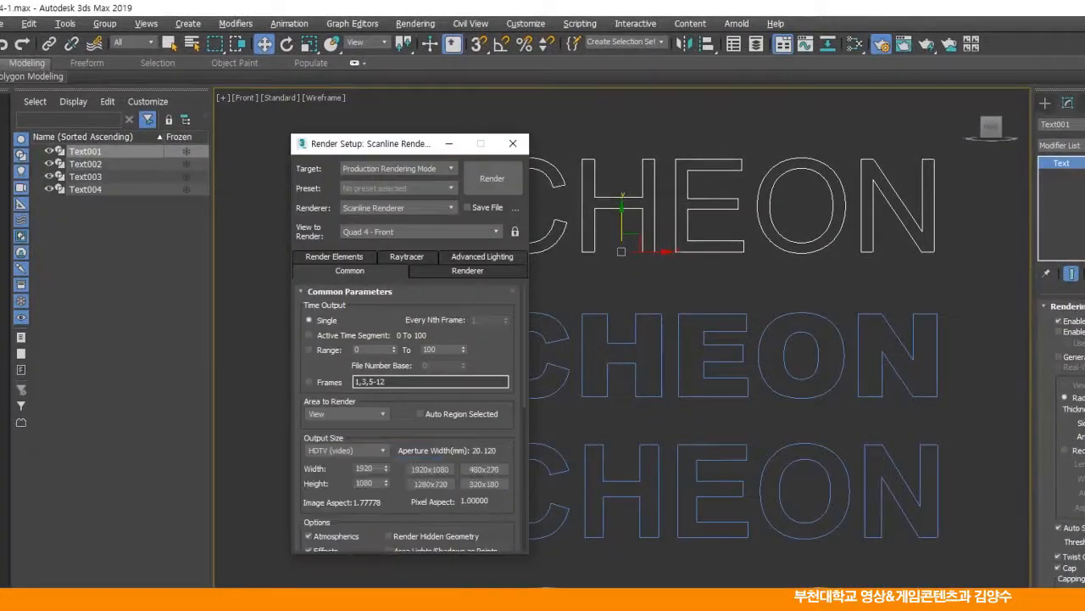
pyautogui.click(429, 483)
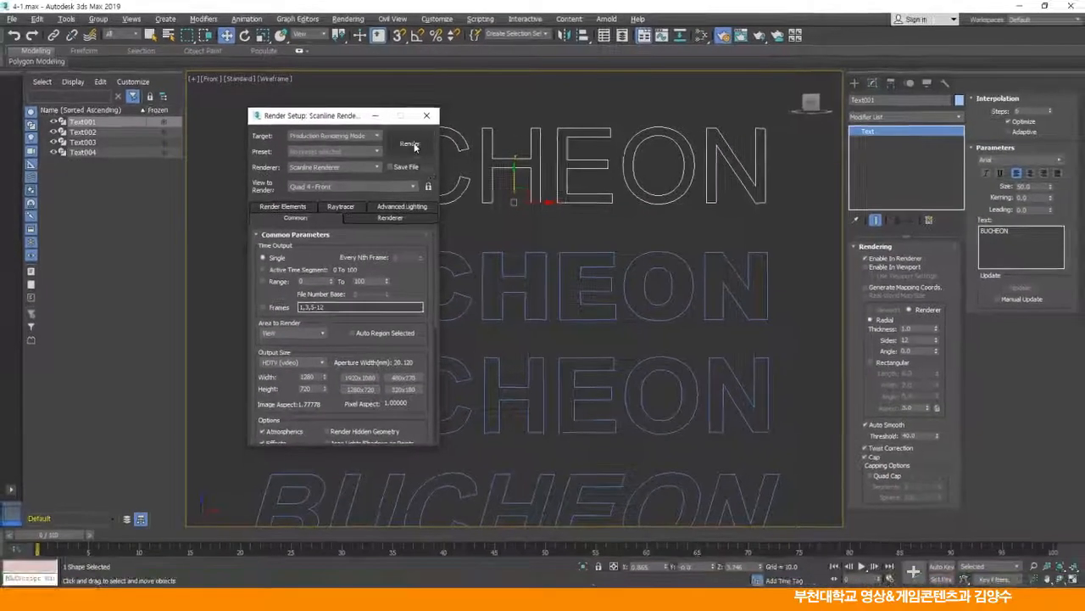
# Render the front view to check the top text, close the rendered frame, and move the render settings clear of the letters
pyautogui.click(492, 178)
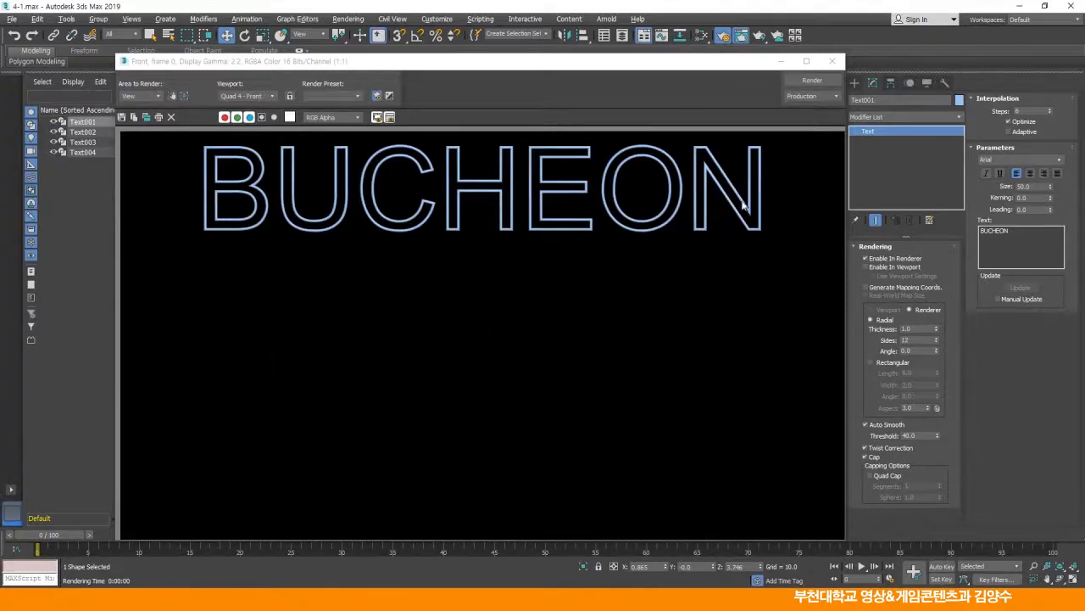
pyautogui.moveTo(748, 68); pyautogui.dragTo(606, 76)
pyautogui.click(691, 69)
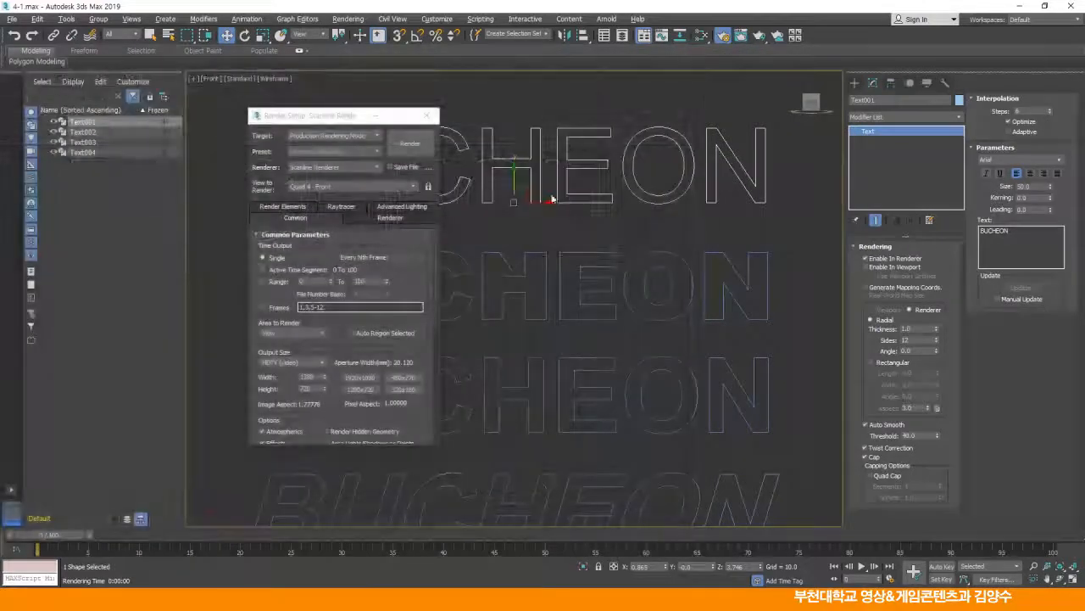
pyautogui.moveTo(375, 117); pyautogui.dragTo(267, 131)
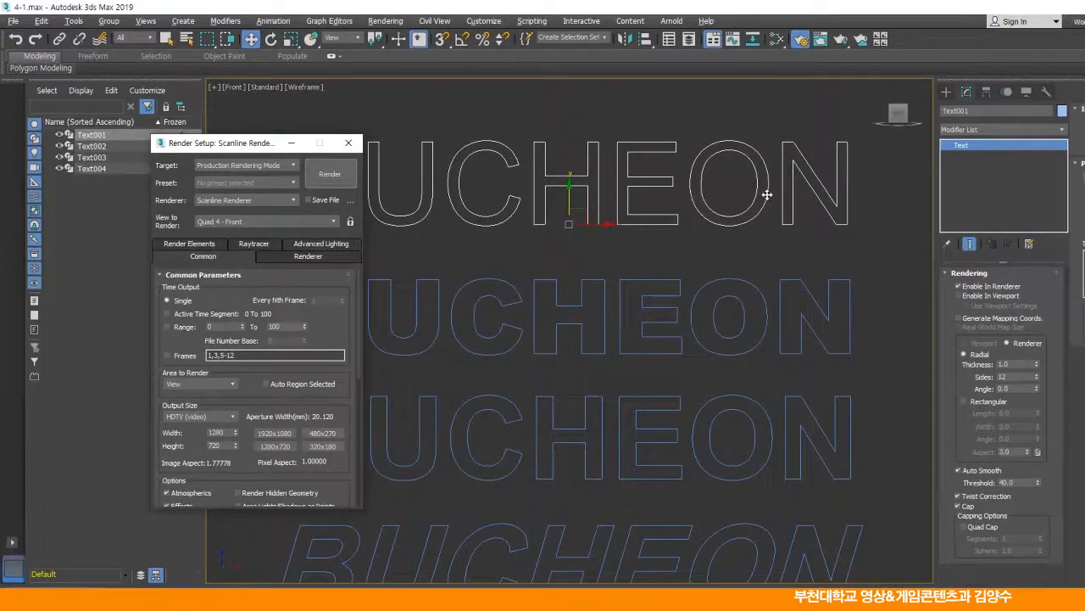
# Turn on Enable In Viewport for the top Arial text and examine the mesh of its letter O up close
pyautogui.click(959, 287)
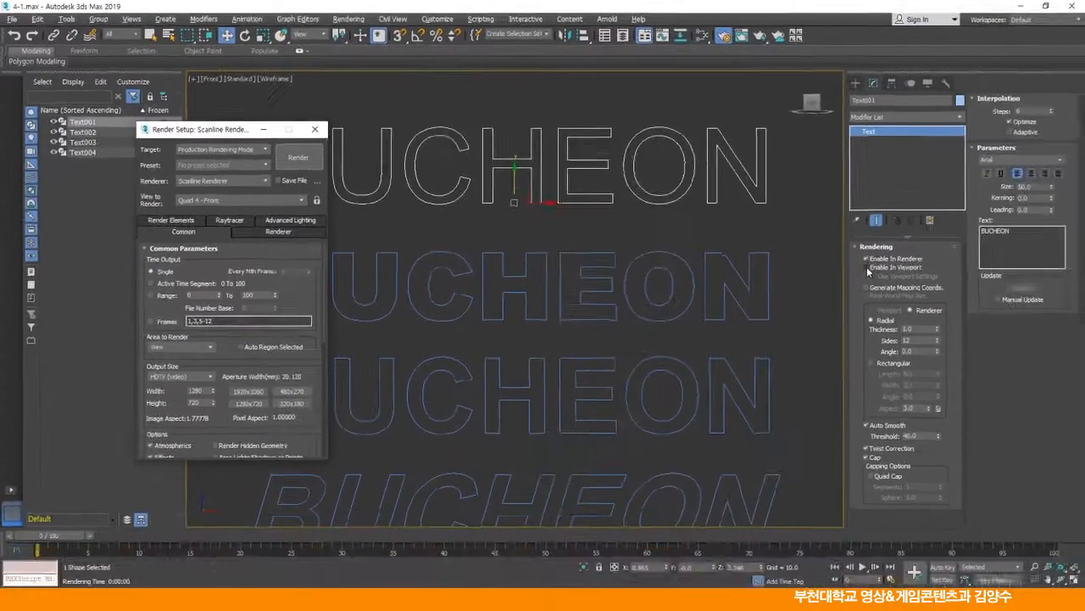
pyautogui.click(865, 267)
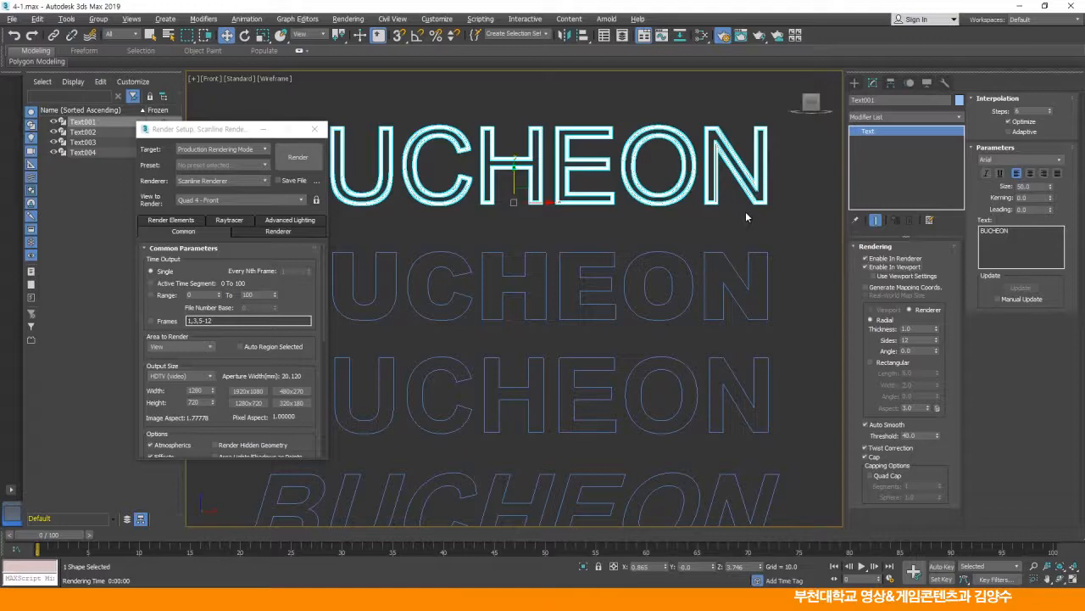
pyautogui.moveTo(770, 190); pyautogui.dragTo(738, 276, button='middle')
pyautogui.scroll(5, 736, 280)
pyautogui.scroll(2, 718, 260)
pyautogui.moveTo(527, 276); pyautogui.dragTo(693, 279, button='middle')
pyautogui.moveTo(580, 249); pyautogui.dragTo(649, 296, button='middle')
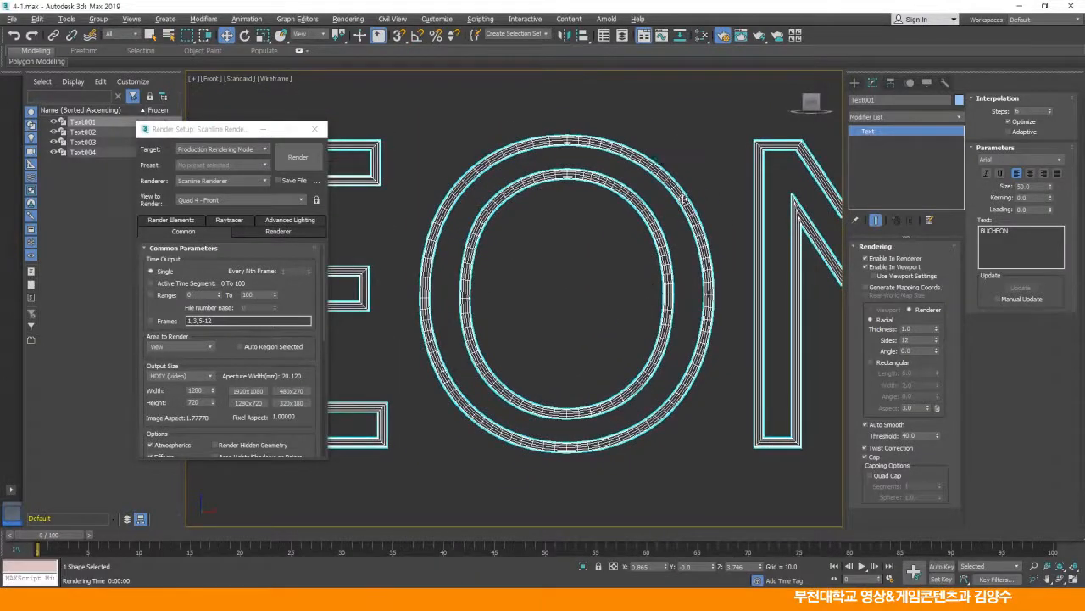
pyautogui.scroll(4, 662, 212)
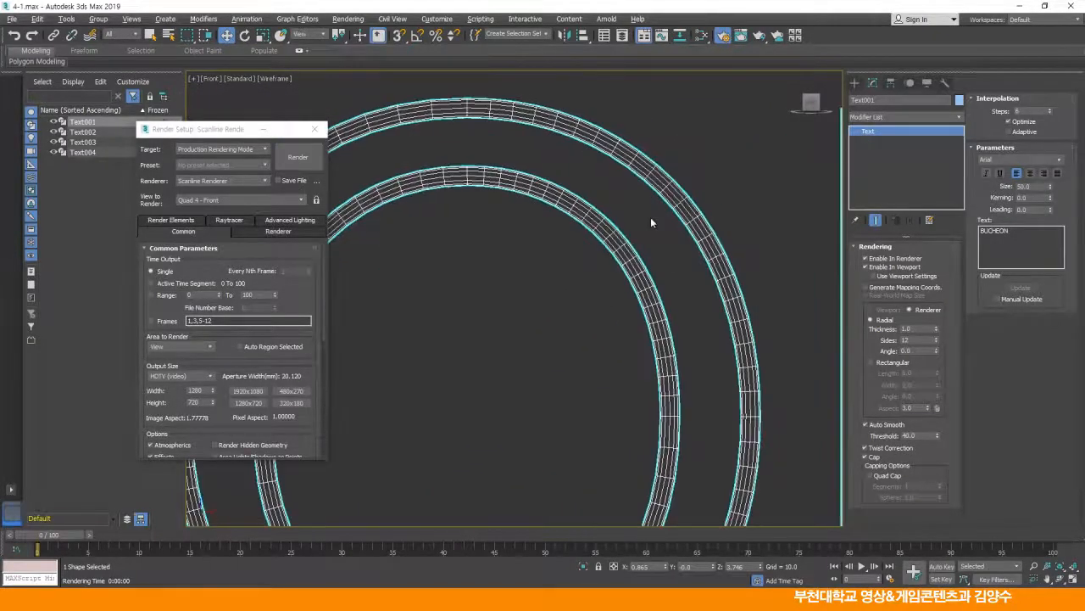
pyautogui.scroll(2, 652, 207)
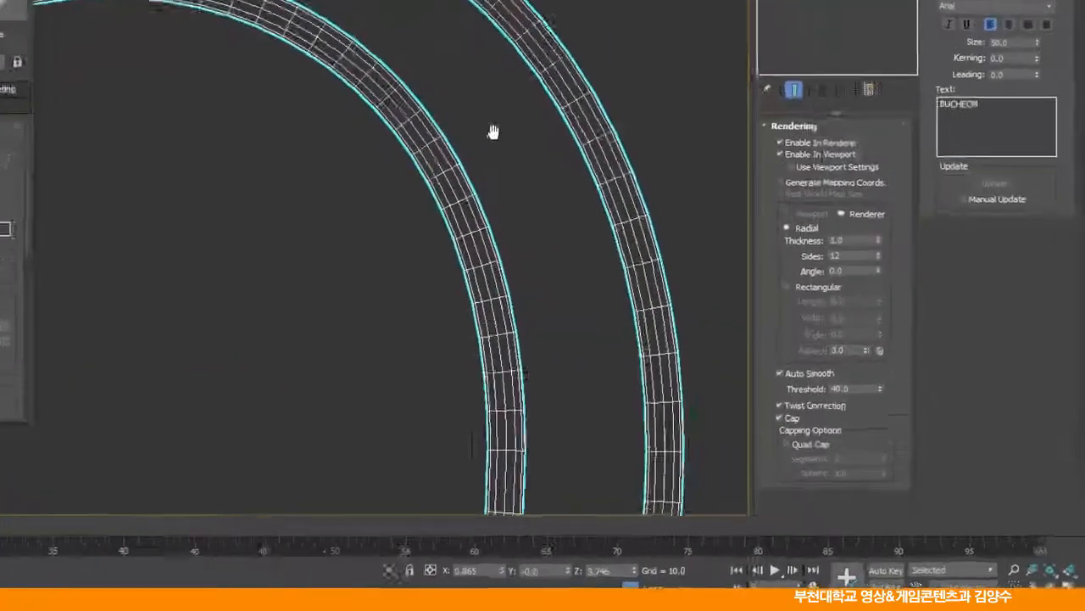
pyautogui.moveTo(453, 114); pyautogui.dragTo(453, 172, button='middle')
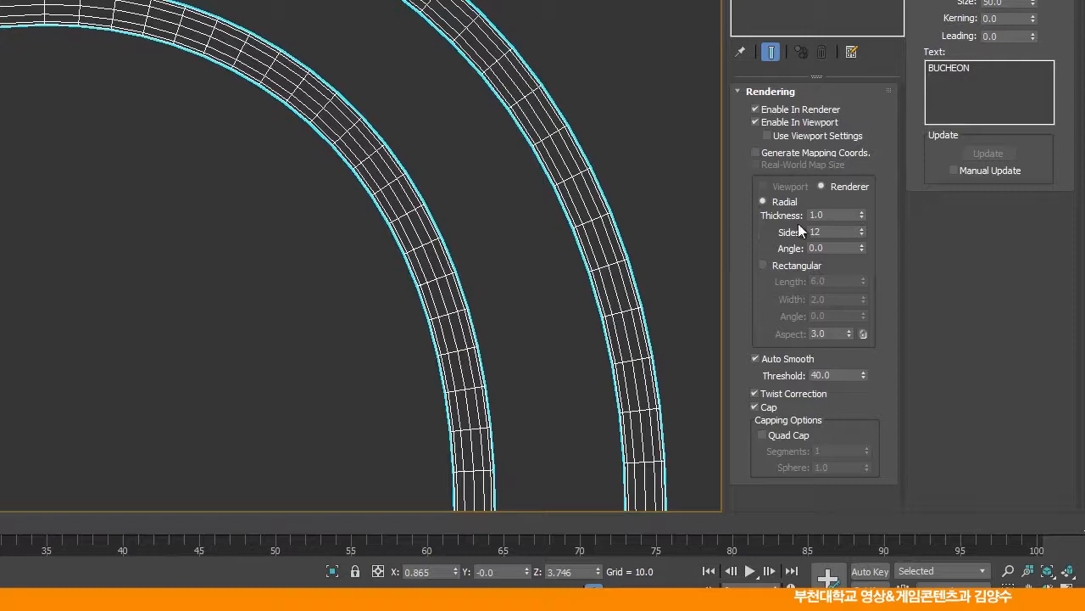
# Set the radial thickness of the top Arial text to 2
pyautogui.click(833, 217)
pyautogui.write('2')
pyautogui.press('Return')
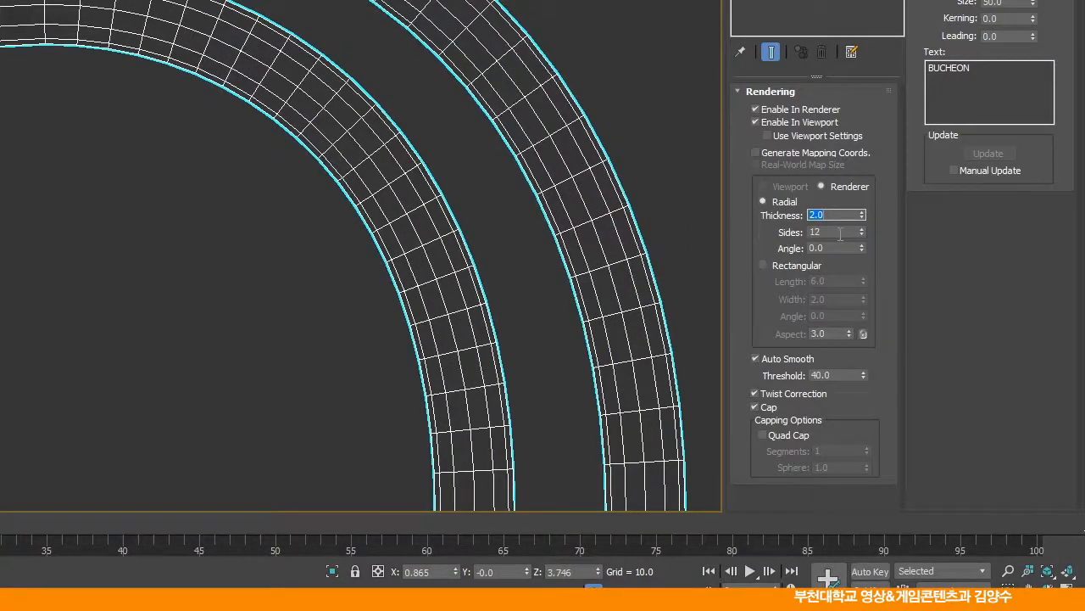
# Set the radial sides of the top text to 6 and render the front view around the letter O
pyautogui.moveTo(840, 234); pyautogui.dragTo(762, 233)
pyautogui.scroll(3, 468, 242)
pyautogui.moveTo(469, 243); pyautogui.dragTo(273, 304, button='middle')
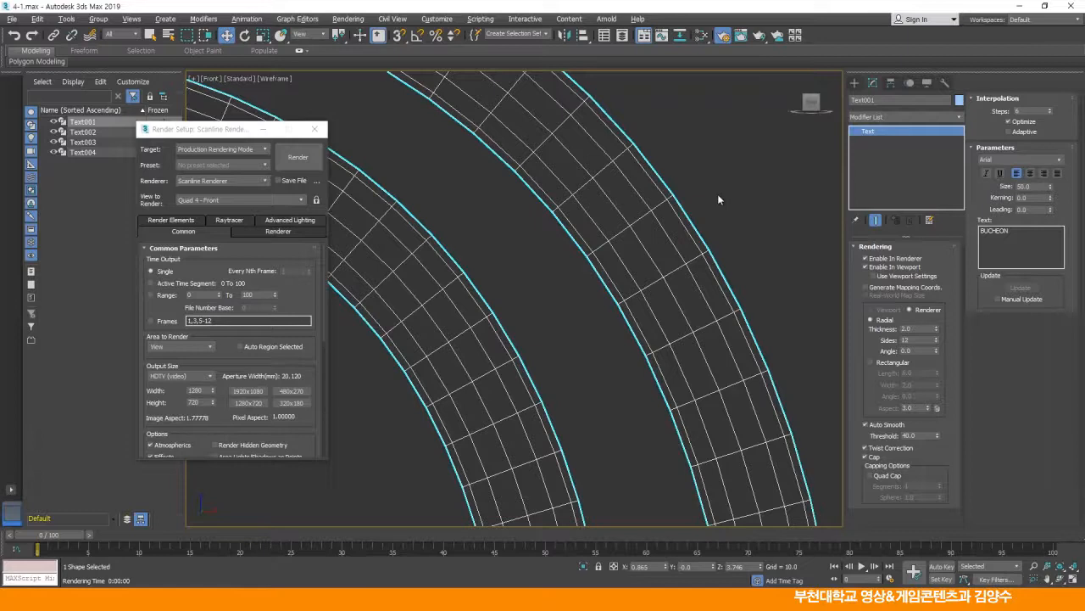
pyautogui.doubleClick(905, 340)
pyautogui.press('Return')
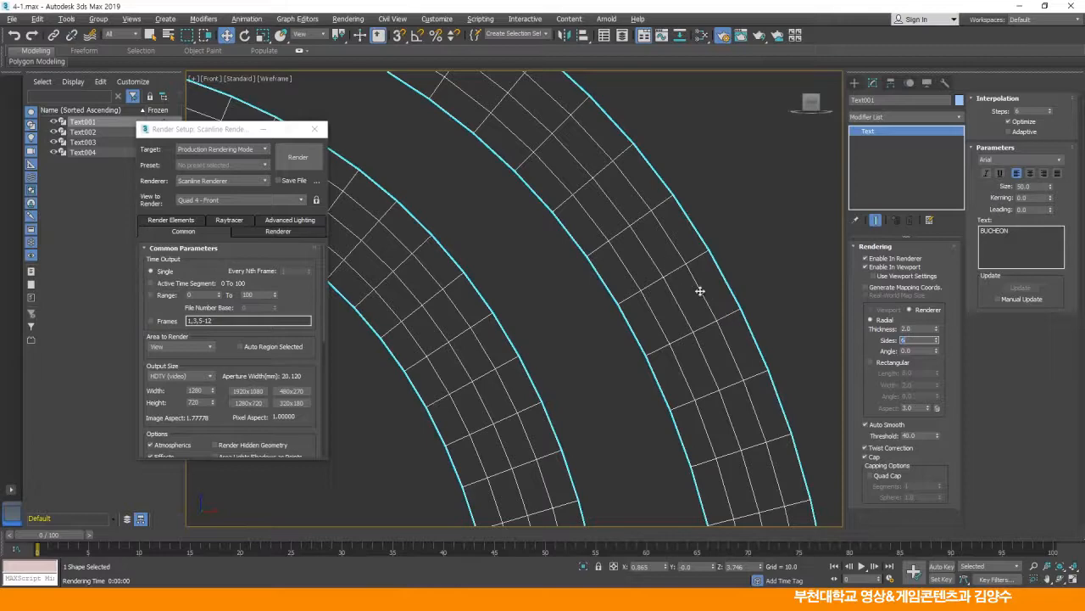
pyautogui.scroll(-10, 702, 323)
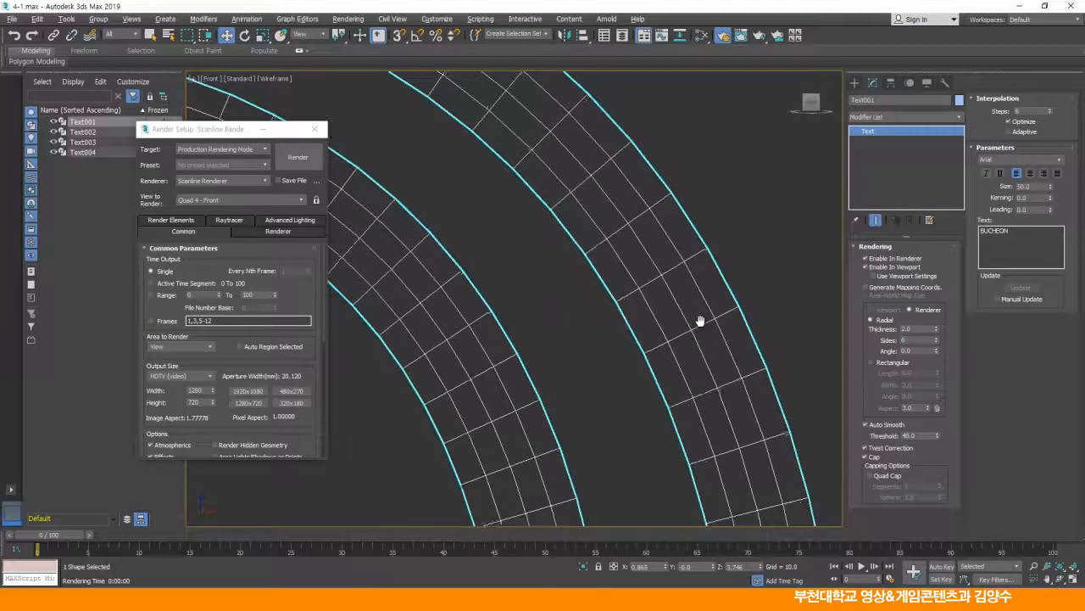
pyautogui.moveTo(644, 270); pyautogui.dragTo(644, 268, button='middle')
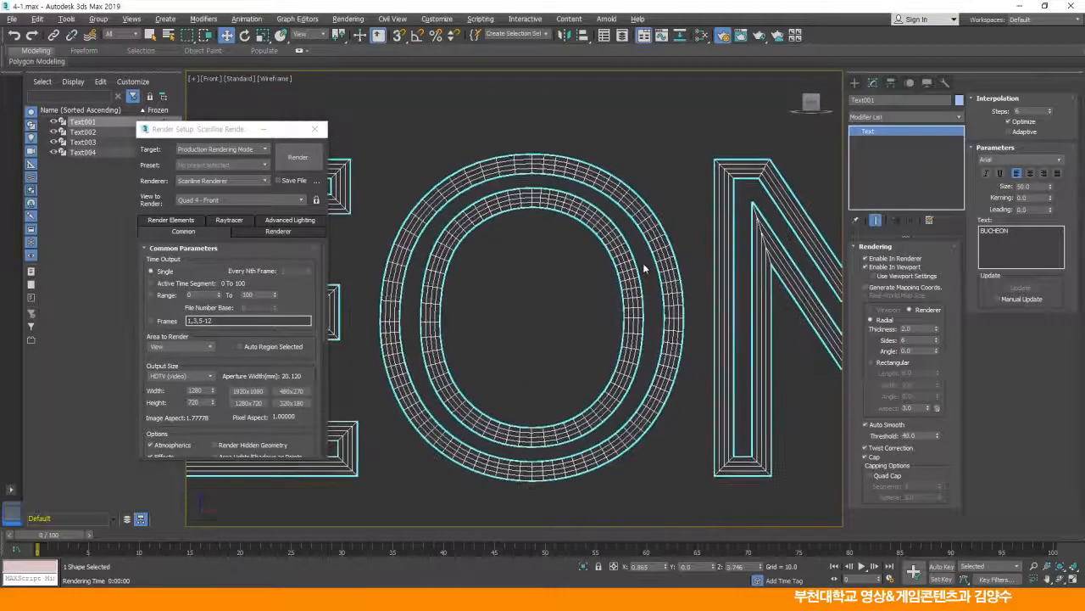
pyautogui.click(307, 162)
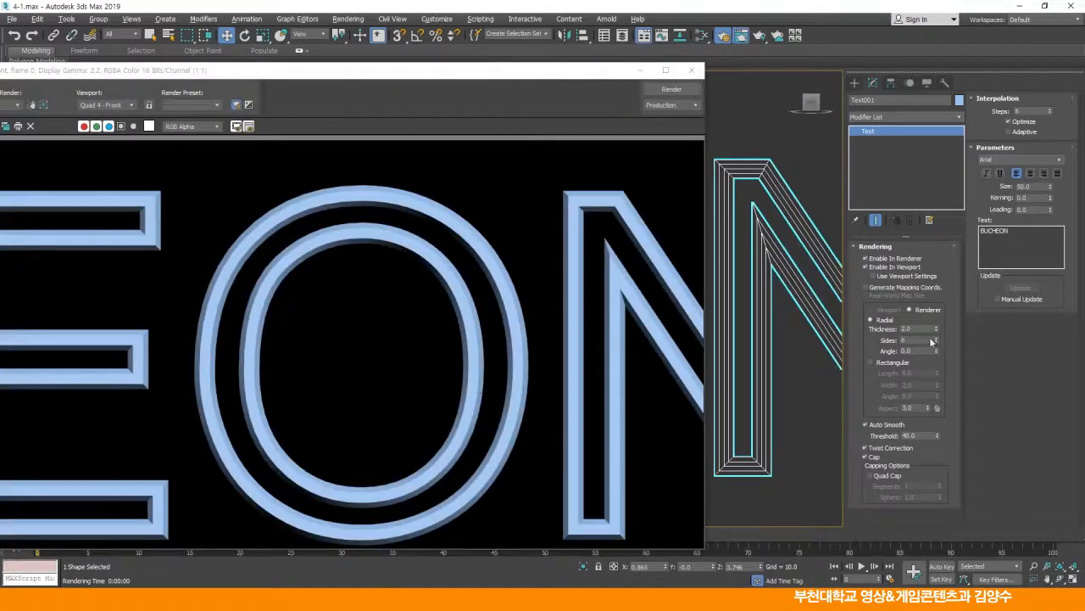
# Set the radial sides to 12, render the front view again for comparison, and close the rendered frame
pyautogui.doubleClick(904, 340)
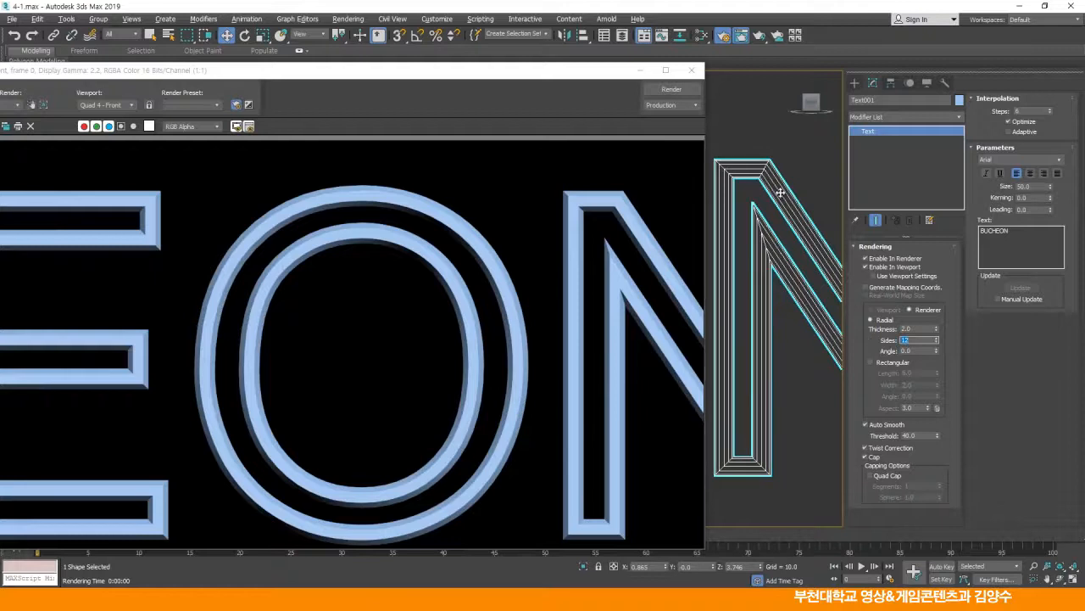
pyautogui.click(671, 90)
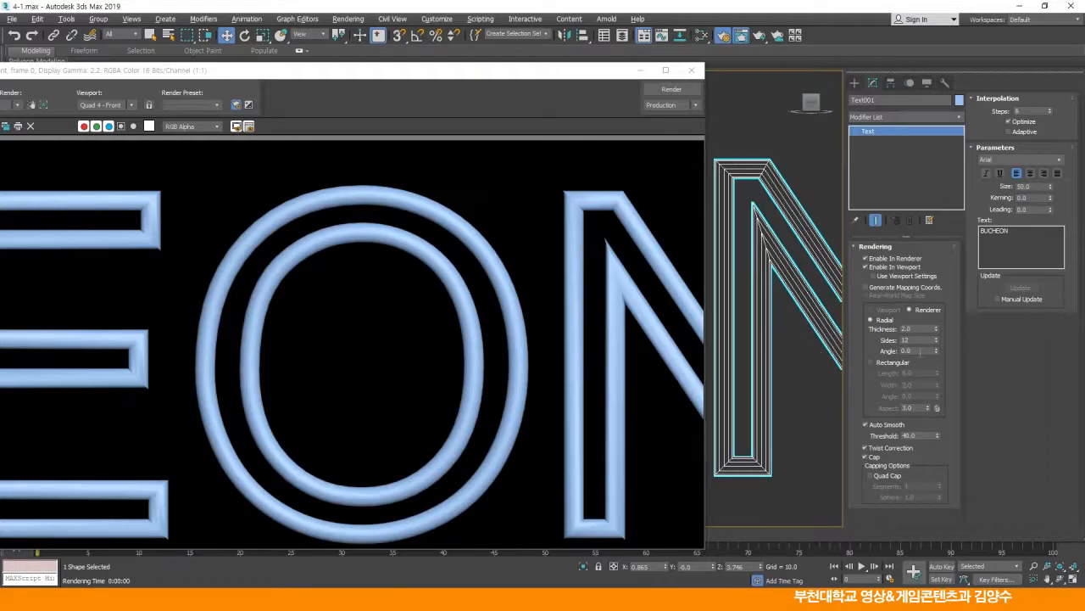
pyautogui.click(692, 69)
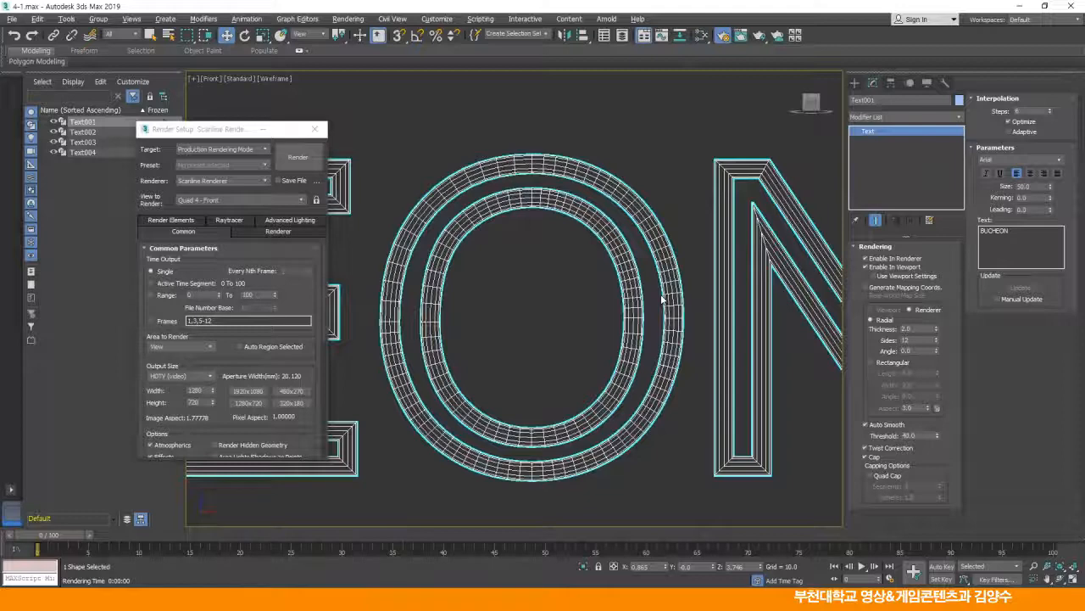
# Switch the front view from wireframe to shaded display with edged faces, close up on the letter O
pyautogui.scroll(5, 674, 333)
pyautogui.scroll(-1, 674, 332)
pyautogui.scroll(-1, 690, 291)
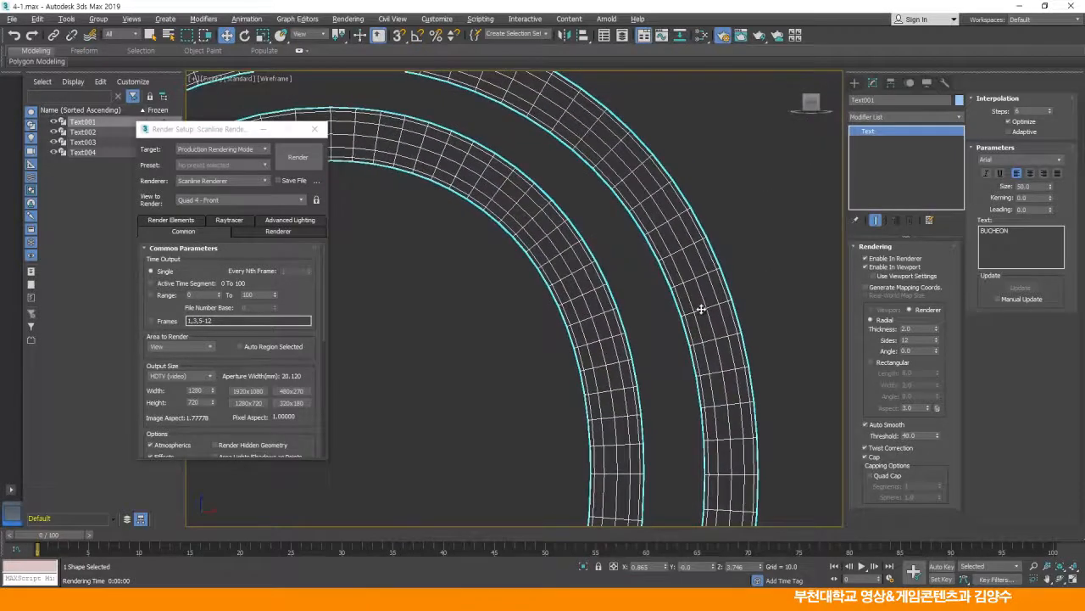
pyautogui.press('F3')
pyautogui.scroll(3, 666, 329)
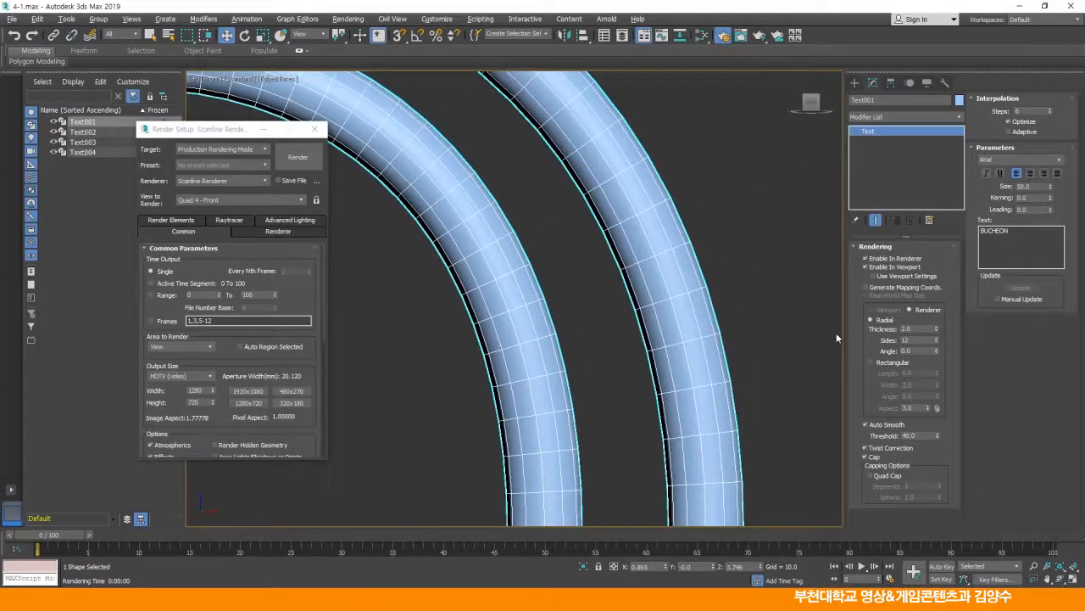
# Try a radial angle of 4.7 on the top text, then reset the angle to 0
pyautogui.moveTo(939, 320); pyautogui.dragTo(947, 21)
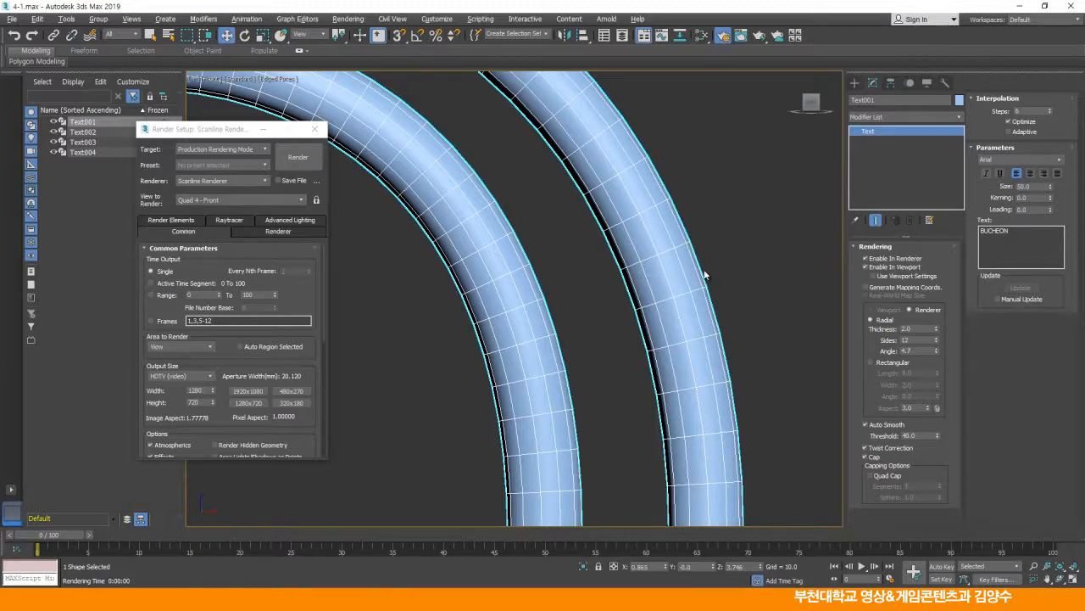
pyautogui.doubleClick(914, 350)
pyautogui.write('0')
pyautogui.press('Return')
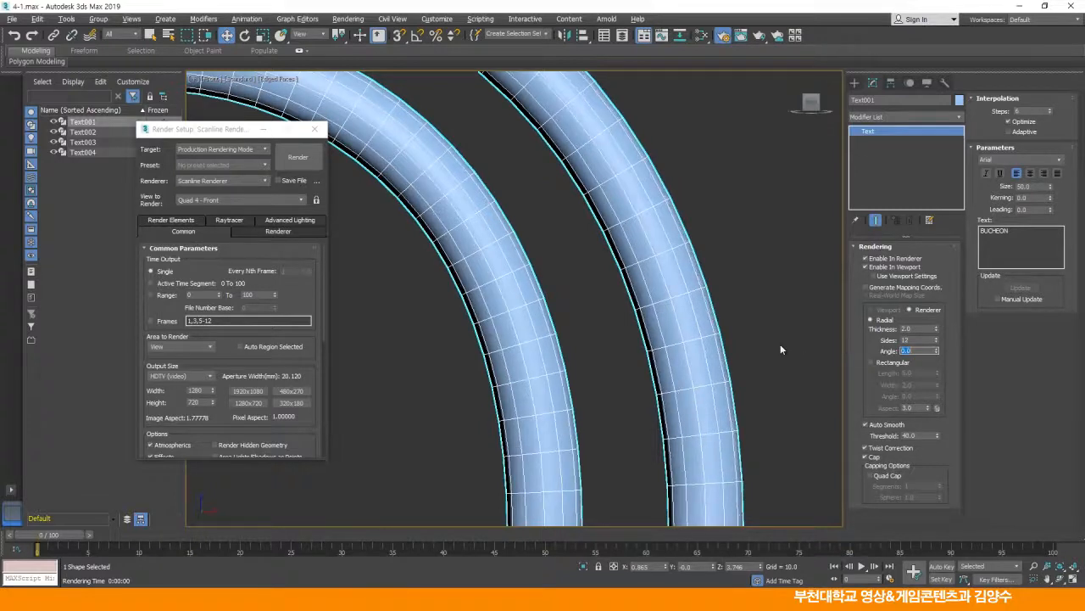
pyautogui.click(854, 383)
pyautogui.scroll(-2, 537, 296)
pyautogui.moveTo(537, 296); pyautogui.dragTo(698, 340, button='middle')
pyautogui.scroll(-2, 606, 313)
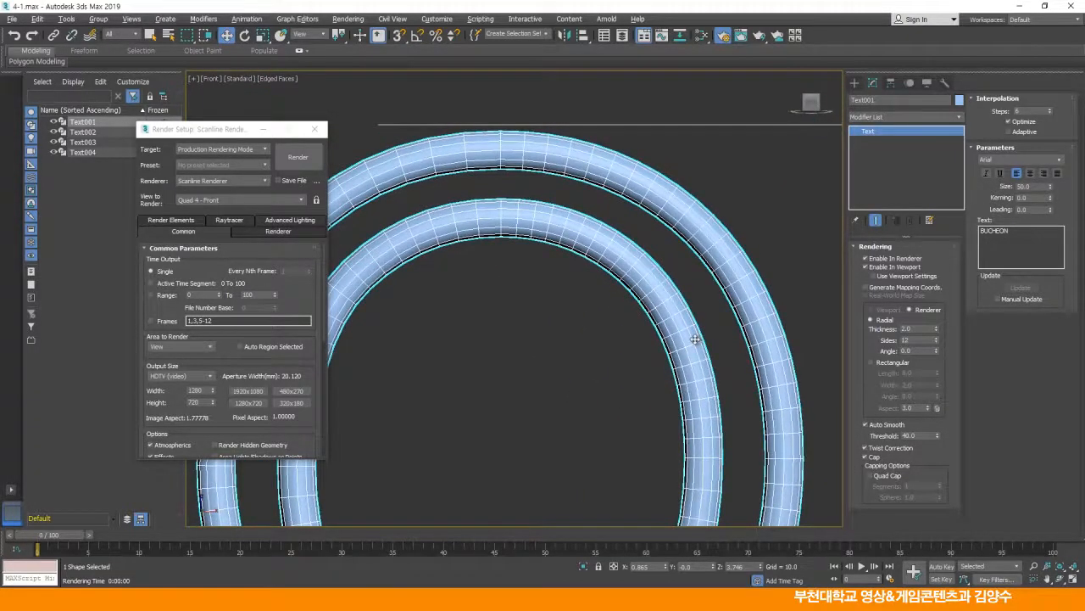
pyautogui.scroll(-2, 685, 285)
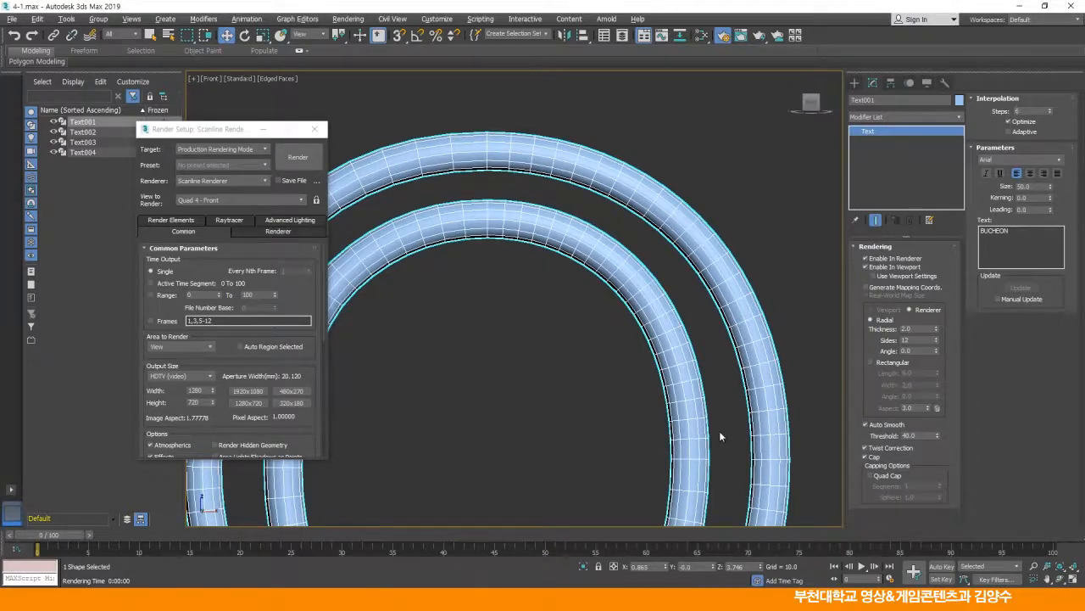
# Select the second BUCHEON text in the front view and frame its letter O closely
pyautogui.scroll(-10, 719, 430)
pyautogui.click(703, 334)
pyautogui.moveTo(753, 316); pyautogui.dragTo(696, 311, button='middle')
pyautogui.scroll(3, 694, 311)
pyautogui.scroll(2, 695, 311)
pyautogui.moveTo(448, 374); pyautogui.dragTo(760, 383, button='middle')
pyautogui.moveTo(541, 267)
pyautogui.mouseDown(button='middle')
pyautogui.moveTo(584, 317)
pyautogui.moveTo(547, 261)
pyautogui.mouseUp(button='middle')
pyautogui.scroll(2, 584, 317)
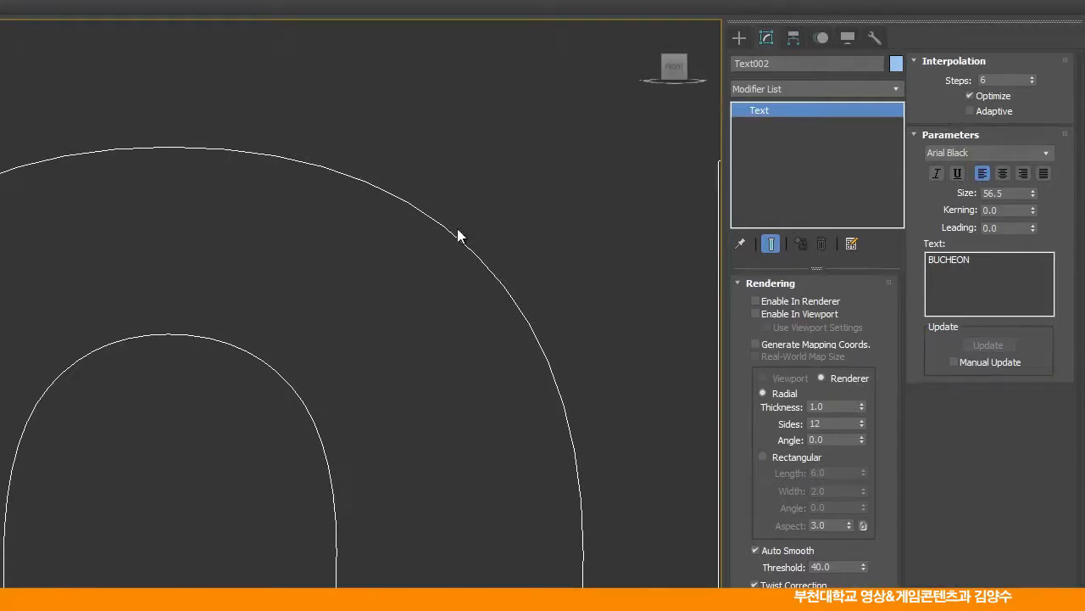
# Try interpolation steps of 1, 2 and 3 on the second text, then reset them to 6
pyautogui.doubleClick(1007, 79)
pyautogui.write('5')
pyautogui.press('Return')
pyautogui.write('1')
pyautogui.press('Return')
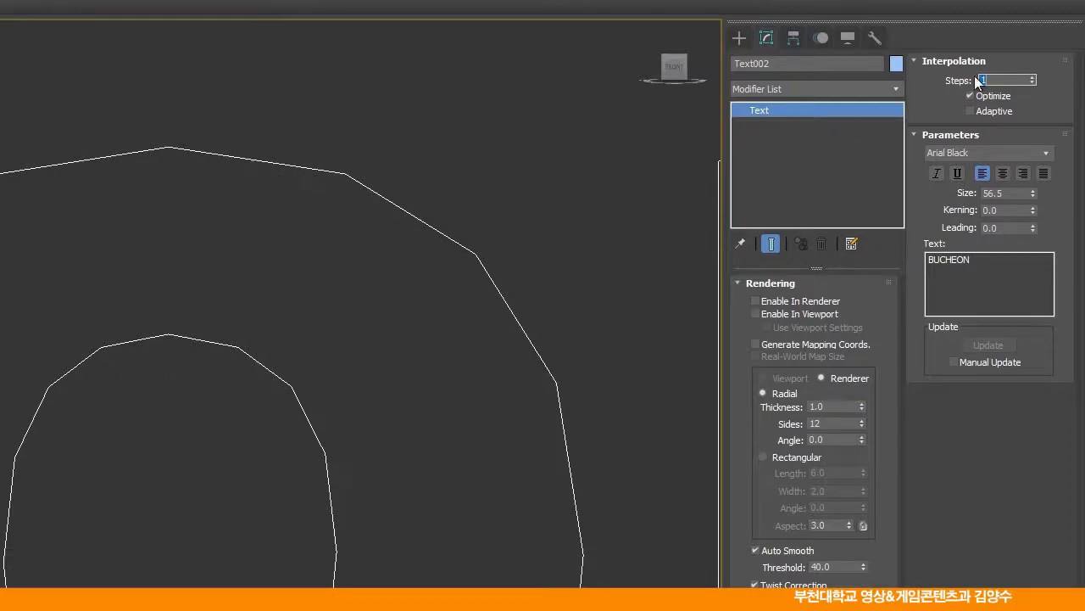
pyautogui.write('2')
pyautogui.press('Return')
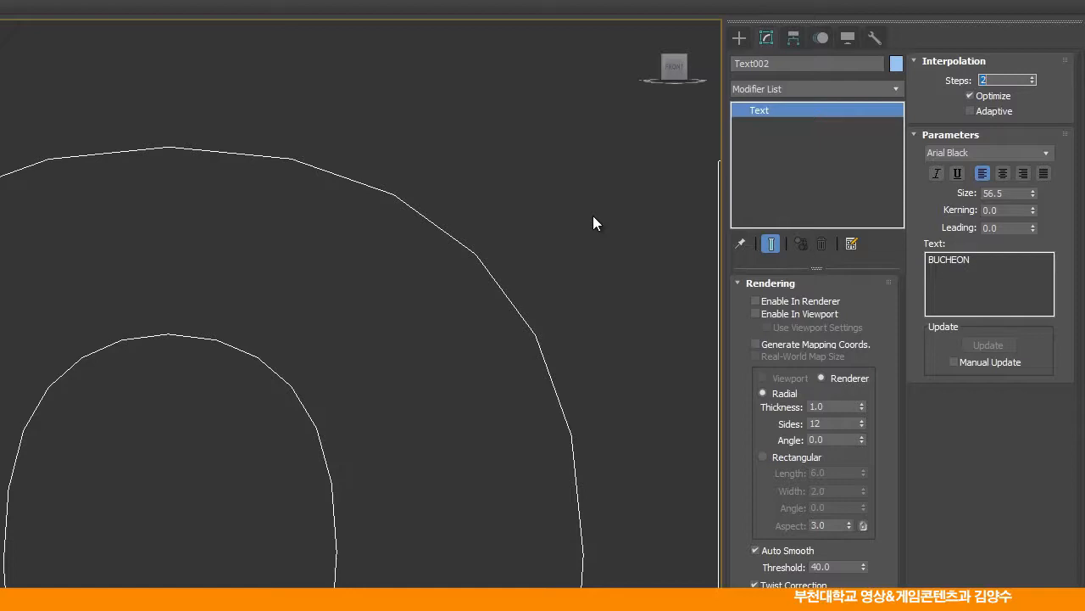
pyautogui.write('3')
pyautogui.press('Return')
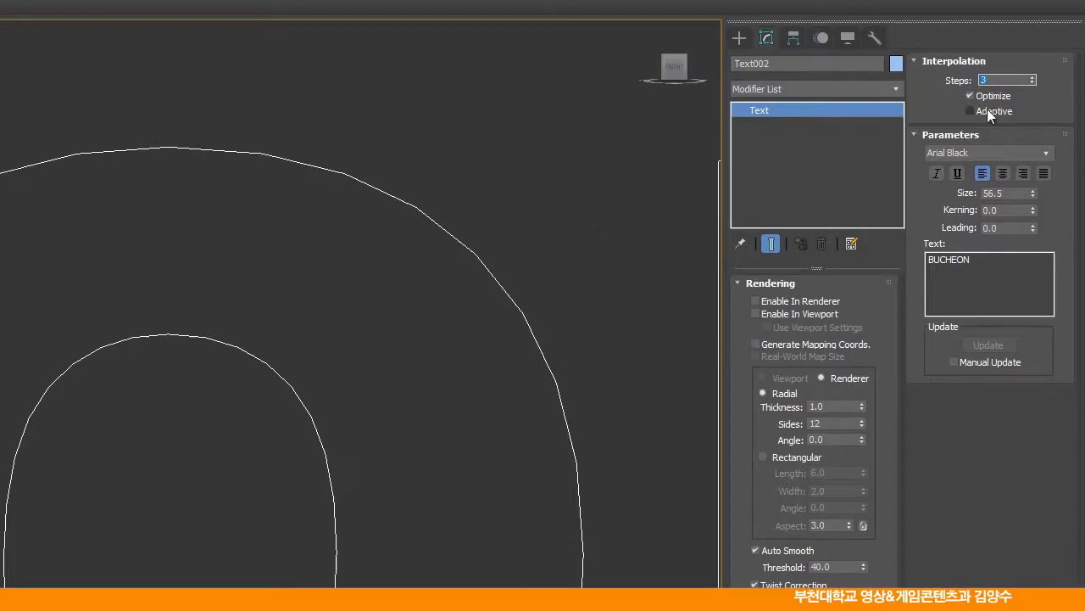
pyautogui.write('6')
pyautogui.press('Return')
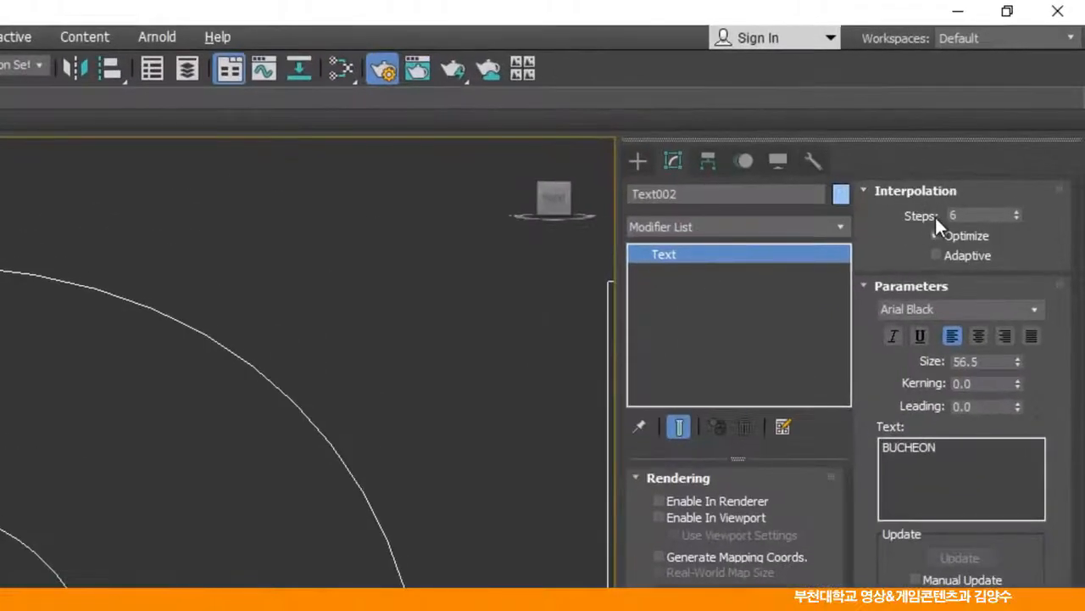
# Examine the BUCHEON text splines from an angle in the maximized perspective view
pyautogui.moveTo(240, 609); pyautogui.dragTo(218, 510, button='middle')
pyautogui.scroll(-2, 240, 569)
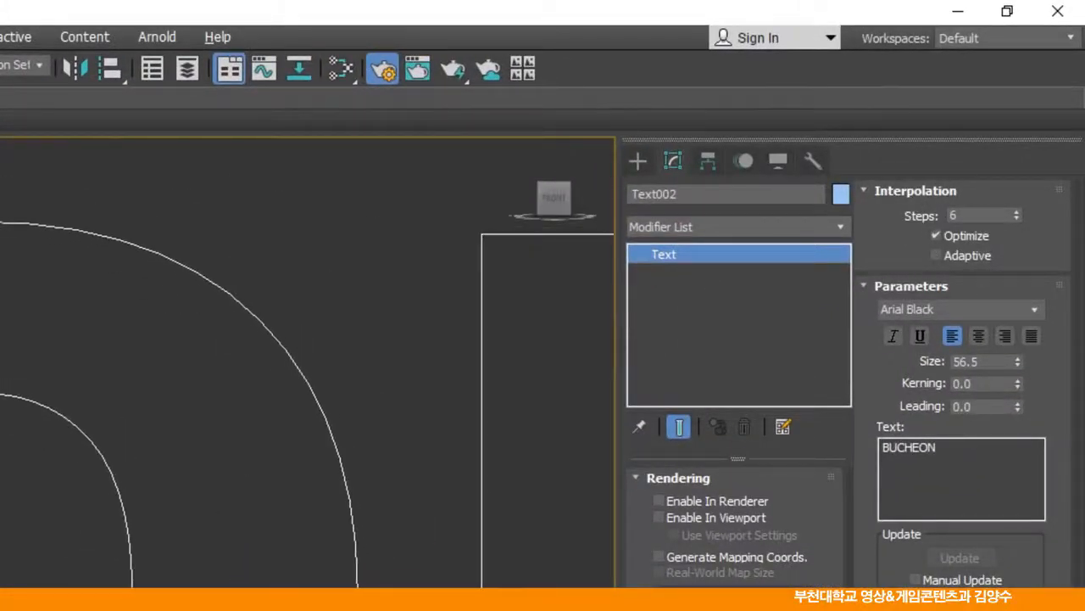
pyautogui.moveTo(289, 585); pyautogui.dragTo(260, 577, button='middle')
pyautogui.scroll(-5, 255, 576)
pyautogui.moveTo(27, 593); pyautogui.dragTo(127, 578, button='middle')
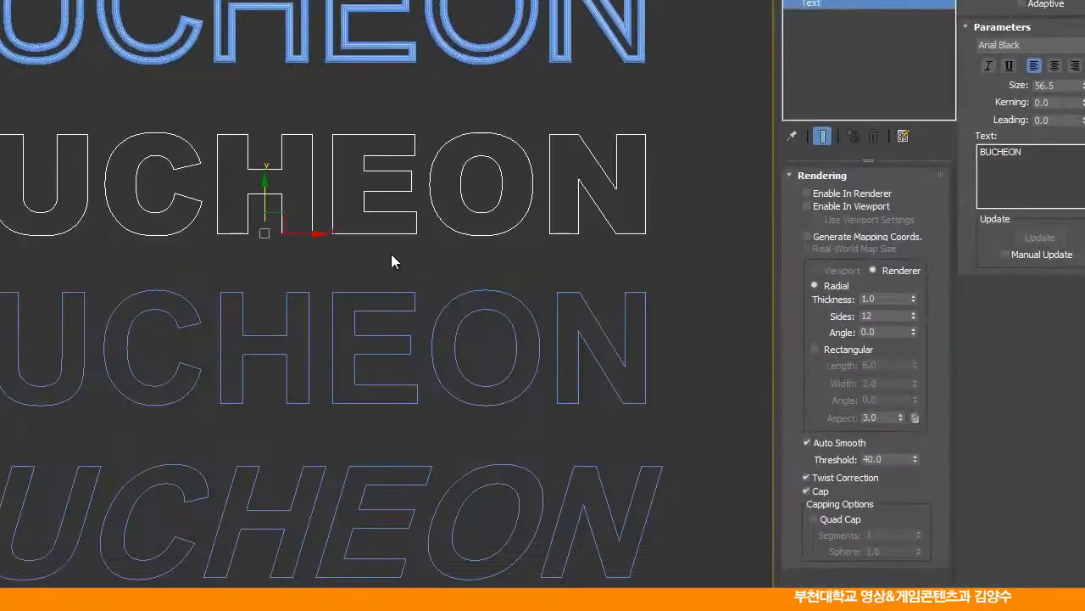
pyautogui.hotkey('alt', 'w')
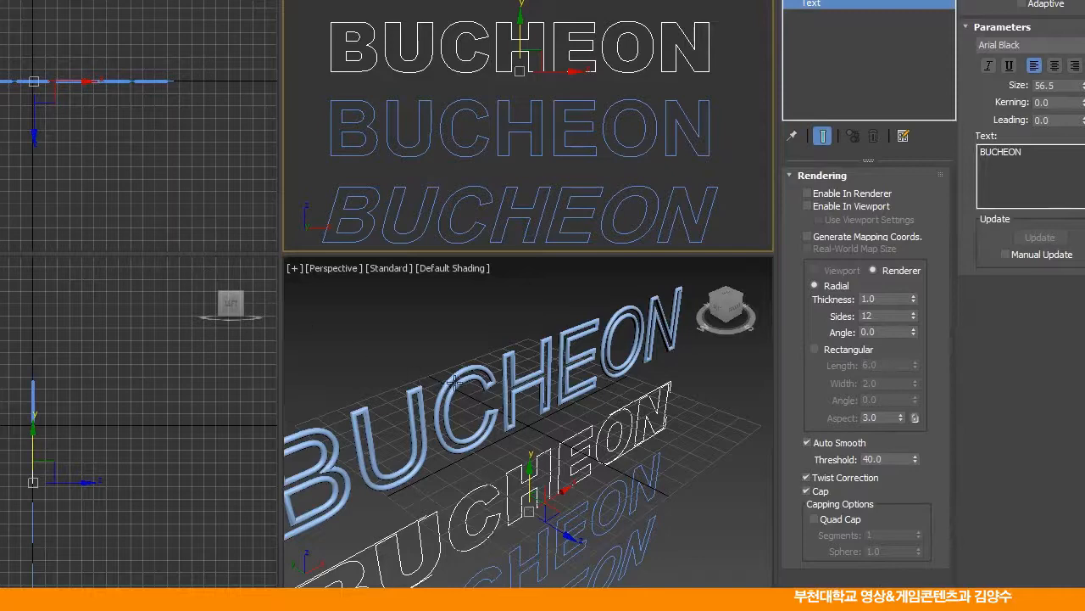
pyautogui.rightClick(443, 352)
pyautogui.keyDown('alt'); pyautogui.moveTo(531, 357); pyautogui.dragTo(492, 461, button='middle'); pyautogui.keyUp('alt')
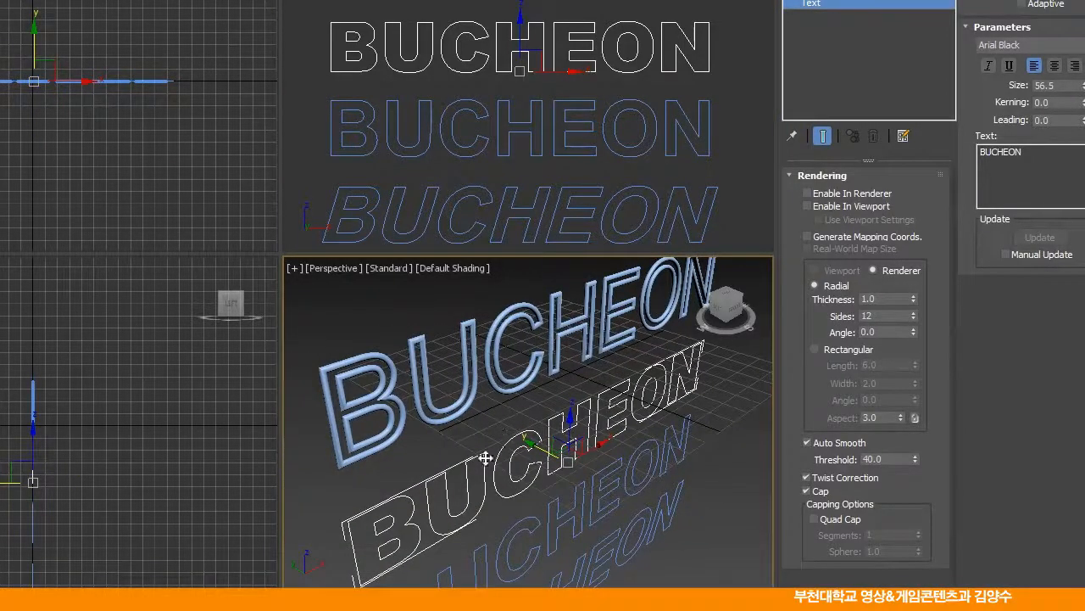
pyautogui.hotkey('alt', 'w')
pyautogui.moveTo(315, 405); pyautogui.dragTo(339, 300, button='middle')
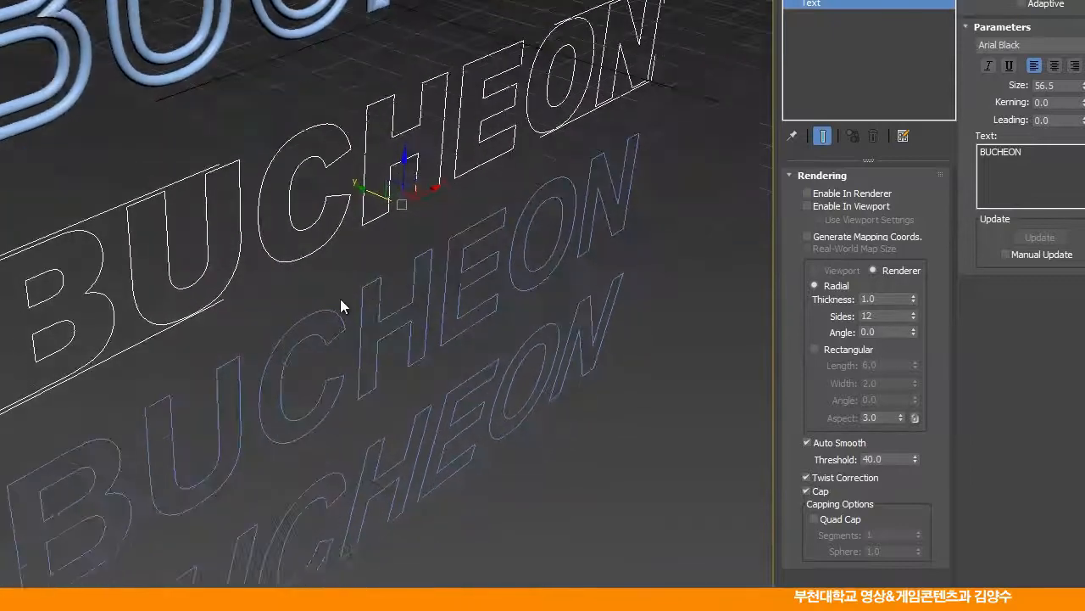
pyautogui.moveTo(252, 254); pyautogui.dragTo(247, 267, button='middle')
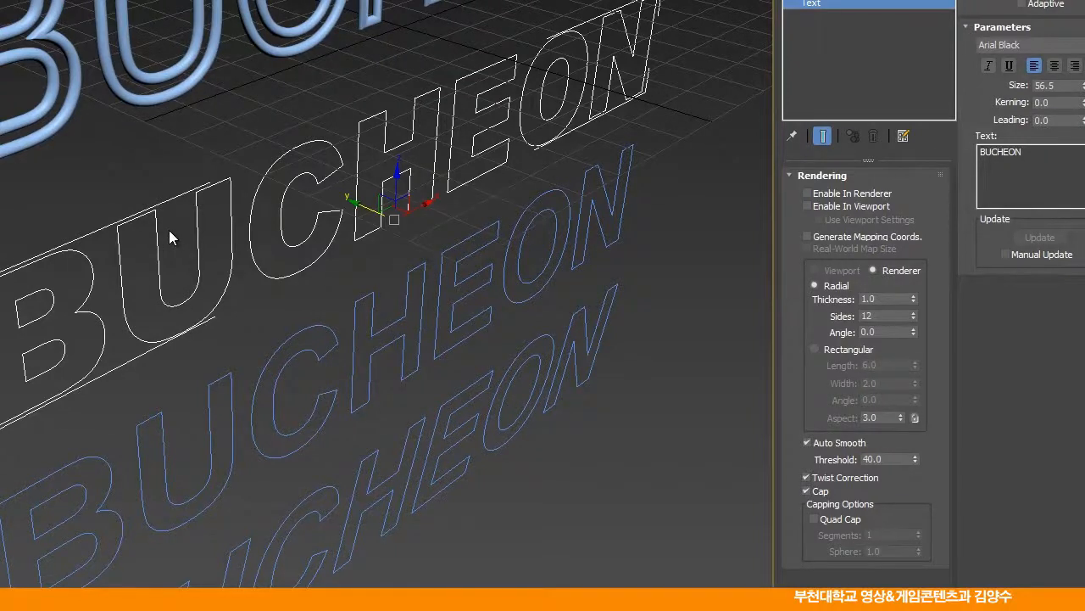
pyautogui.moveTo(170, 234); pyautogui.dragTo(151, 254, button='middle')
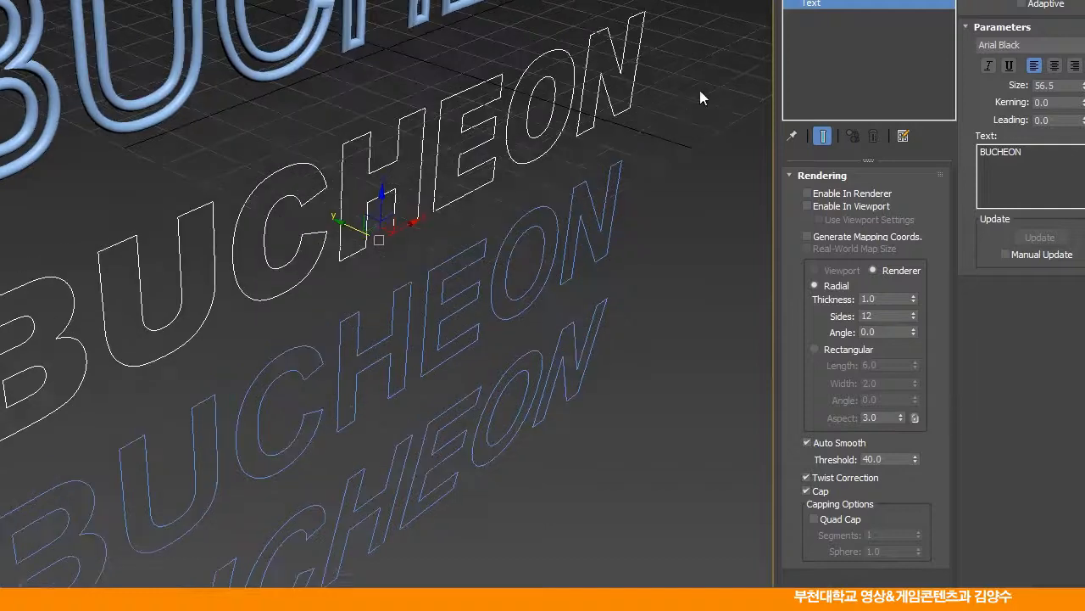
pyautogui.moveTo(95, 323); pyautogui.dragTo(119, 331, button='middle')
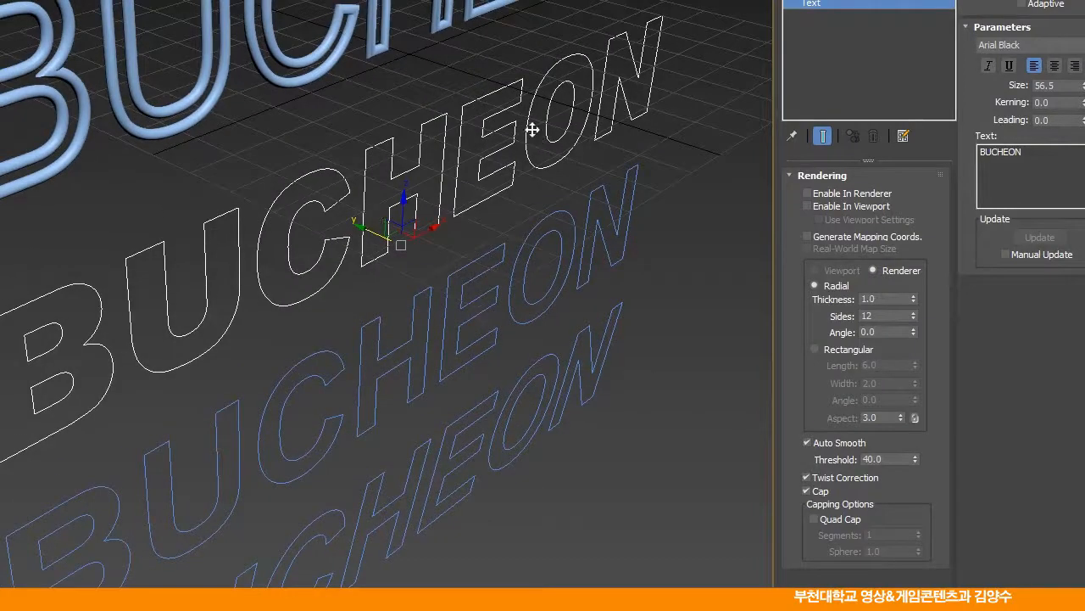
# Hide all objects except the second text, then return to the four-view layout framed on it
pyautogui.rightClick(333, 129)
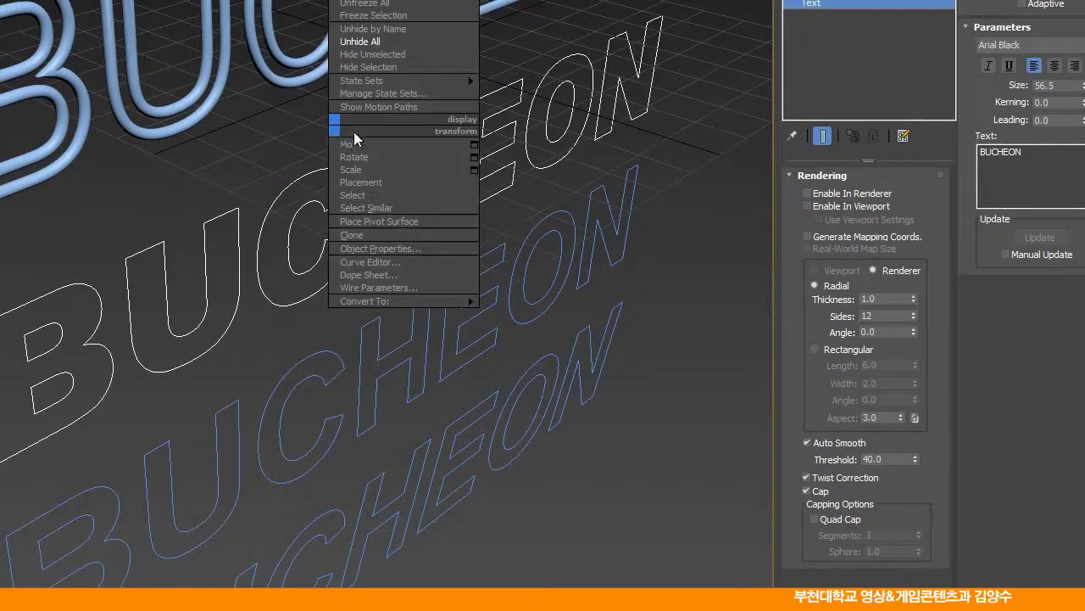
pyautogui.click(379, 66)
pyautogui.scroll(-2, 413, 212)
pyautogui.scroll(2, 395, 218)
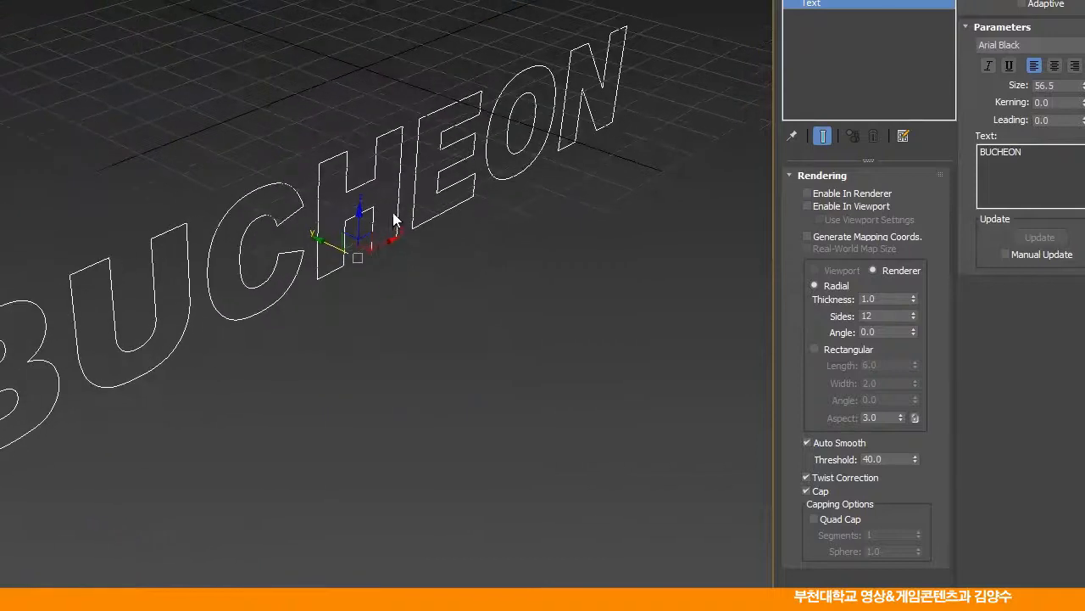
pyautogui.hotkey('alt', 'w')
pyautogui.press('z')
pyautogui.moveTo(113, 386); pyautogui.dragTo(93, 461, button='middle')
pyautogui.scroll(4, 114, 347)
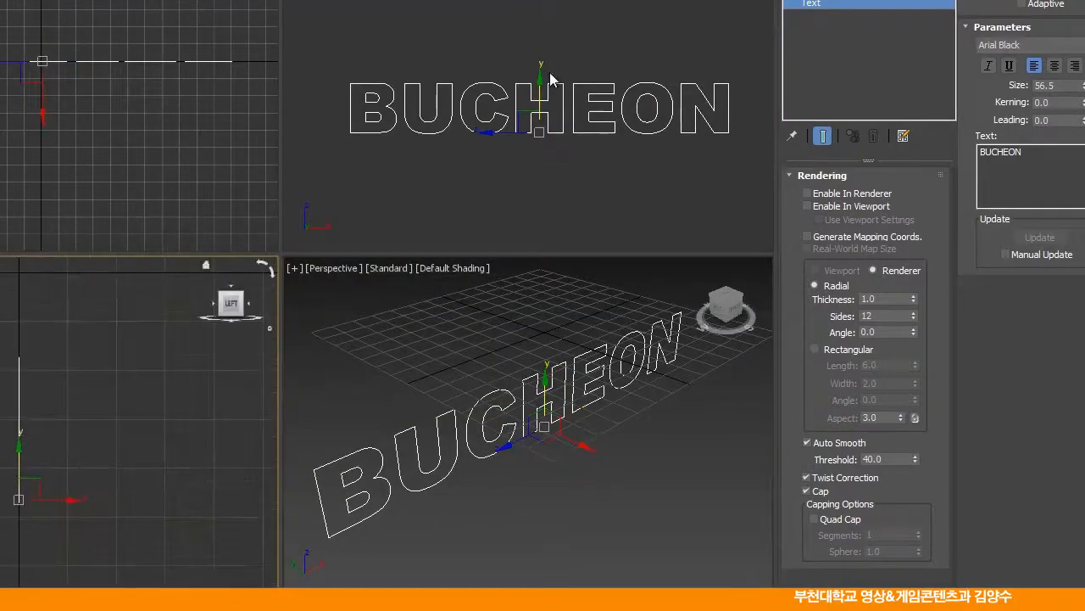
# Render the perspective view of the plain text spline with the scanline renderer, then close the rendered frame
pyautogui.moveTo(551, 79); pyautogui.dragTo(551, 64, button='middle')
pyautogui.moveTo(526, 413); pyautogui.dragTo(552, 388, button='middle')
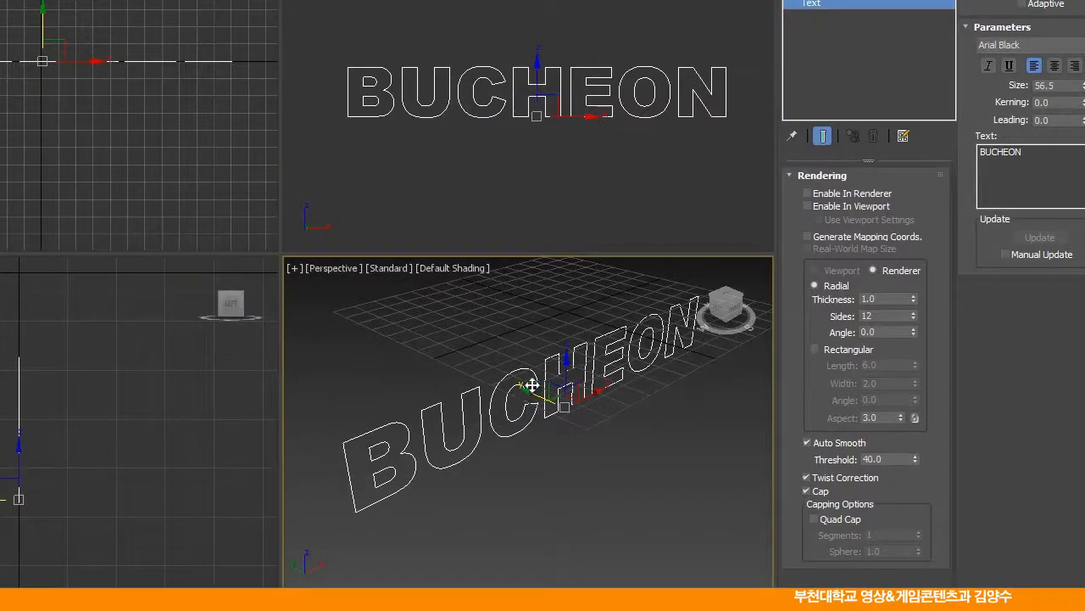
pyautogui.moveTo(545, 359); pyautogui.dragTo(536, 371, button='middle')
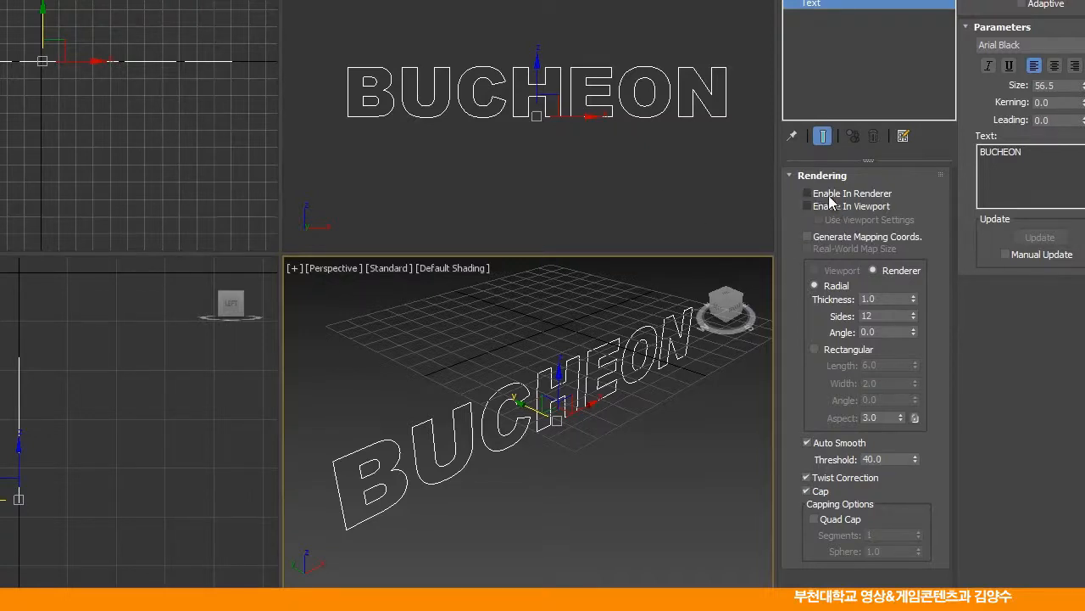
pyautogui.moveTo(600, 381); pyautogui.dragTo(594, 397, button='middle')
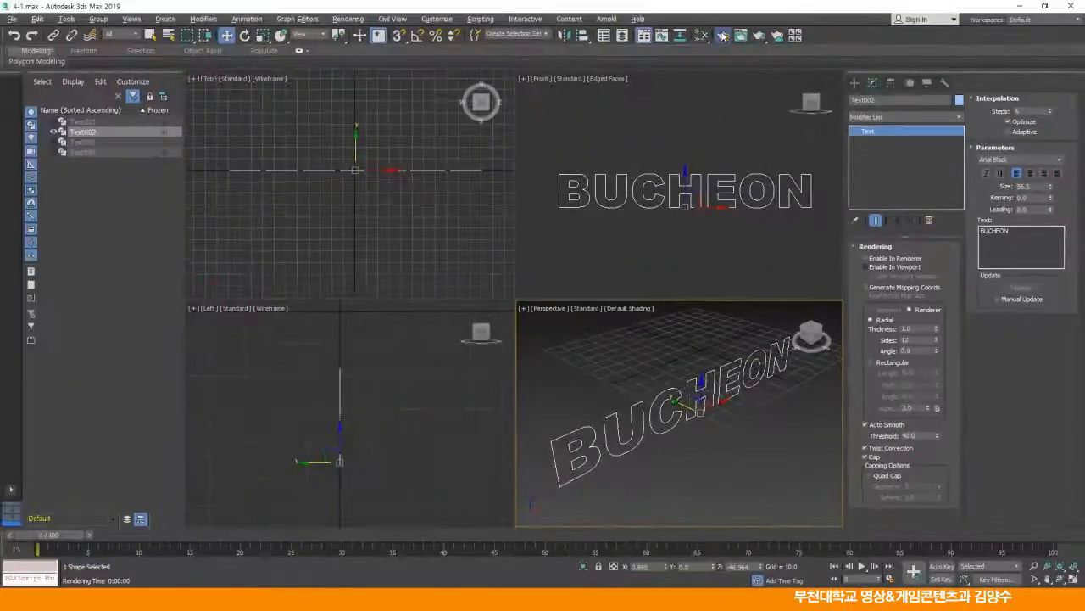
pyautogui.click(723, 35)
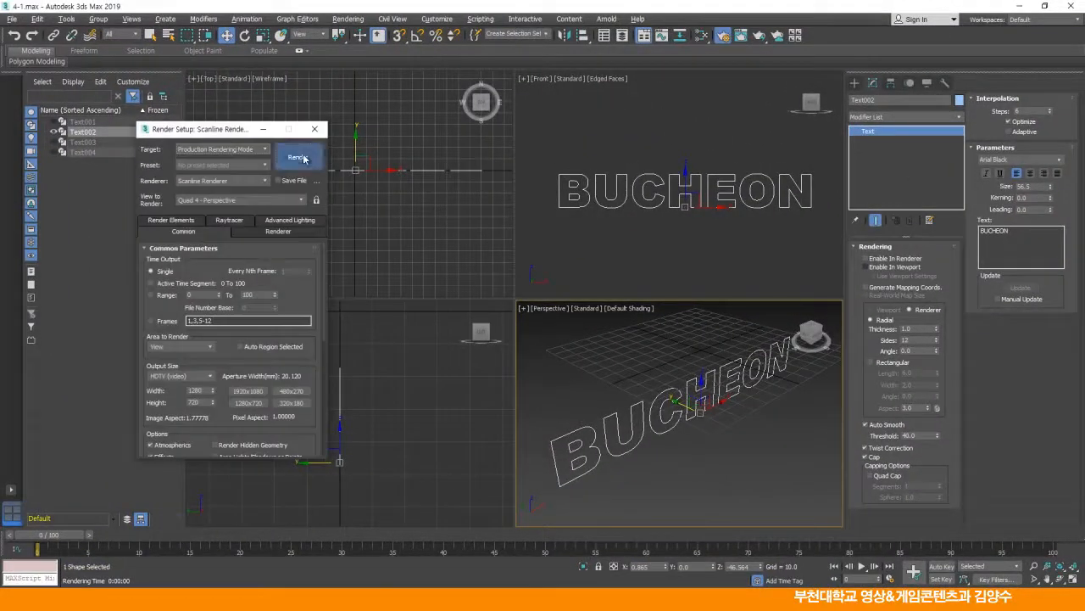
pyautogui.click(296, 158)
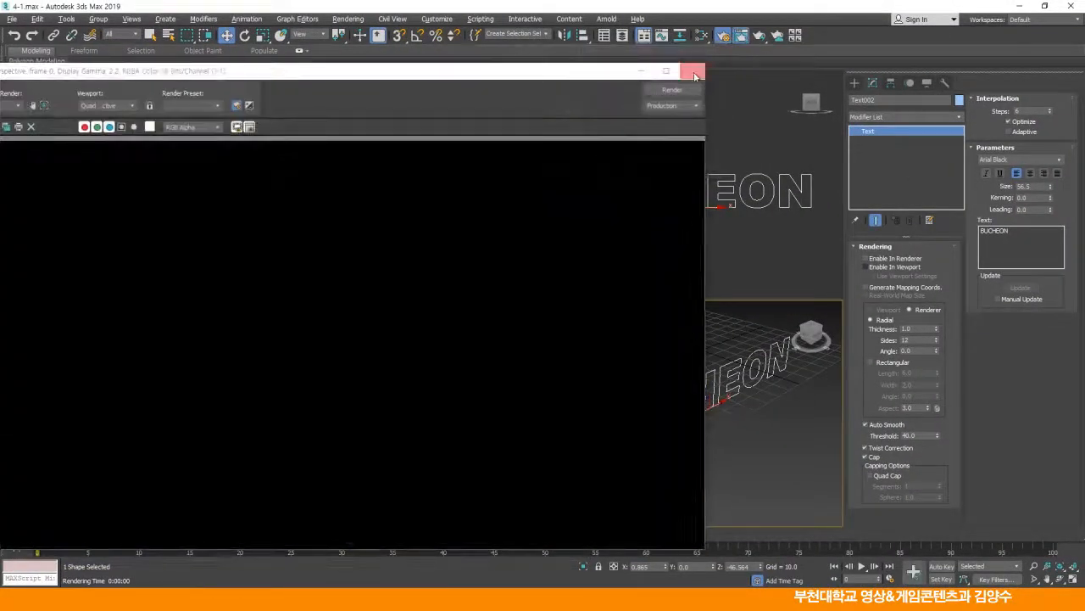
pyautogui.click(694, 72)
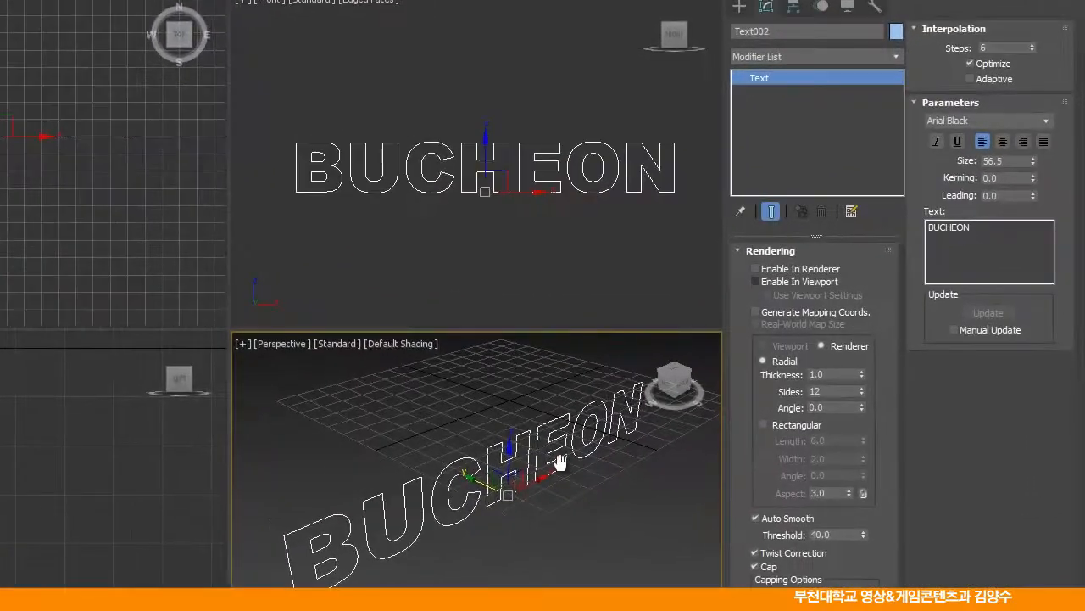
# Apply an Extrude modifier to the second text in the maximized perspective view with an amount of 20
pyautogui.moveTo(734, 386); pyautogui.dragTo(737, 384, button='middle')
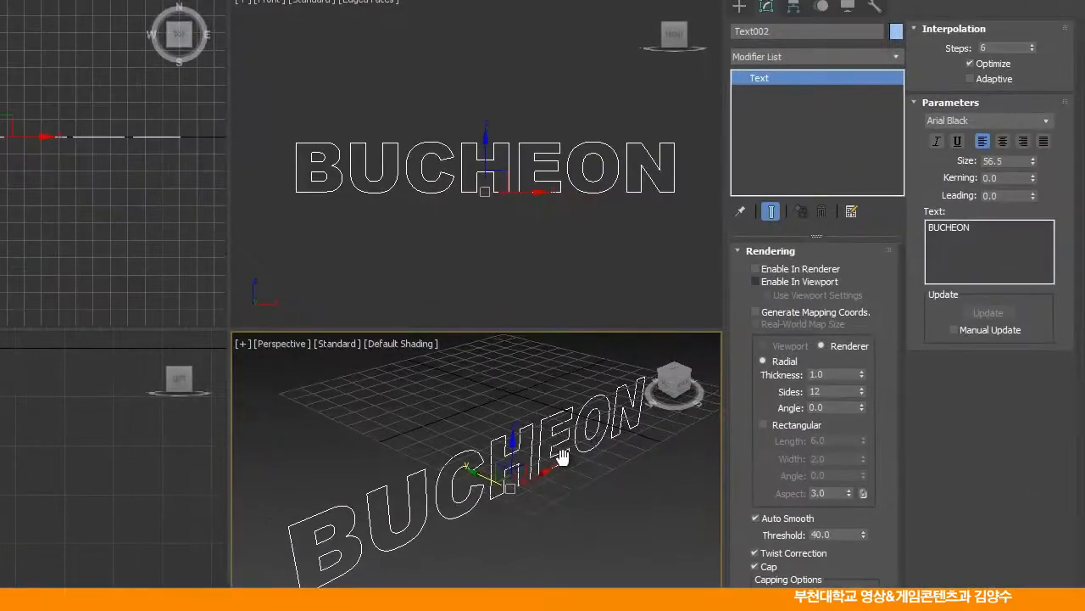
pyautogui.hotkey('alt', 'w')
pyautogui.moveTo(473, 452); pyautogui.dragTo(388, 408, button='middle')
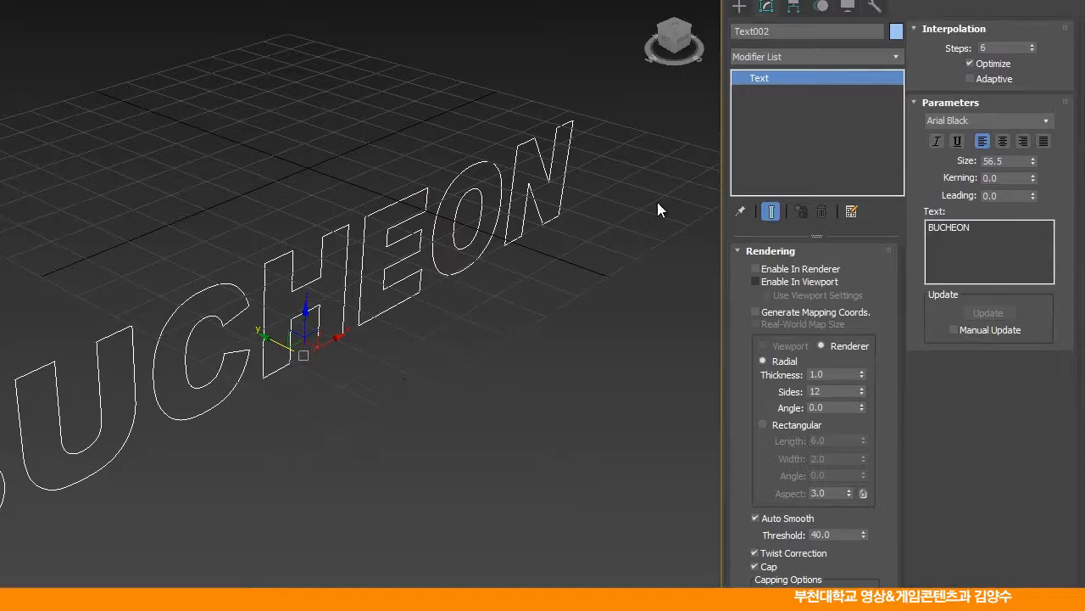
pyautogui.click(882, 55)
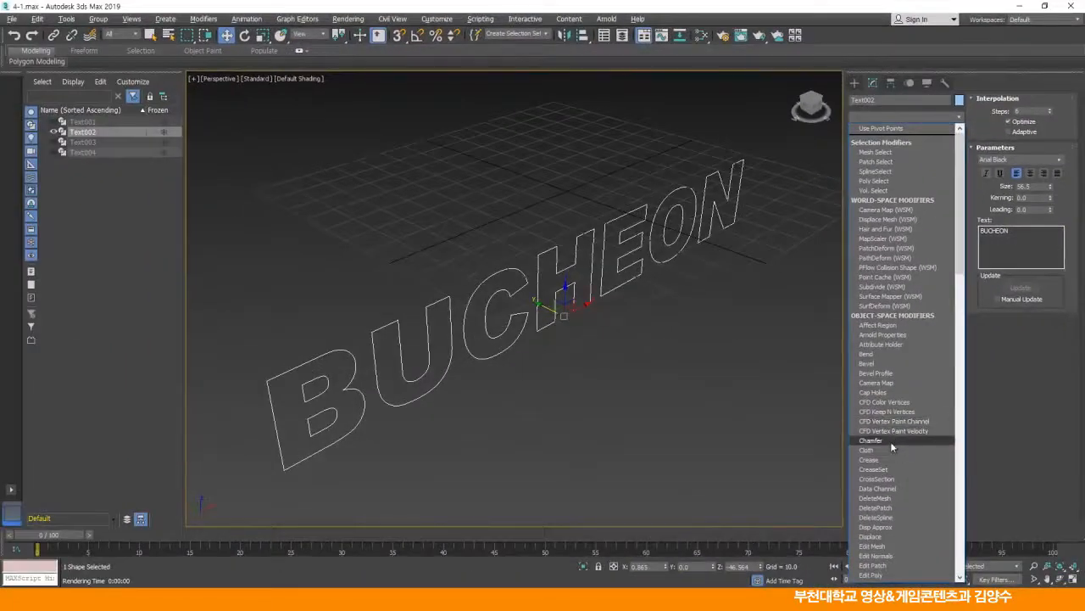
pyautogui.scroll(-4, 894, 447)
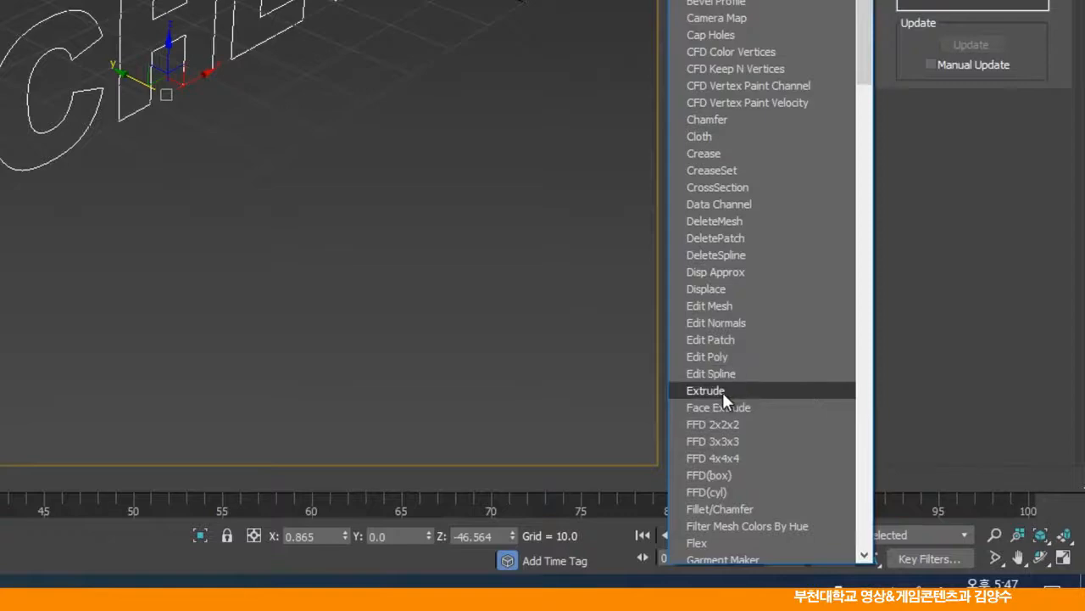
pyautogui.click(723, 392)
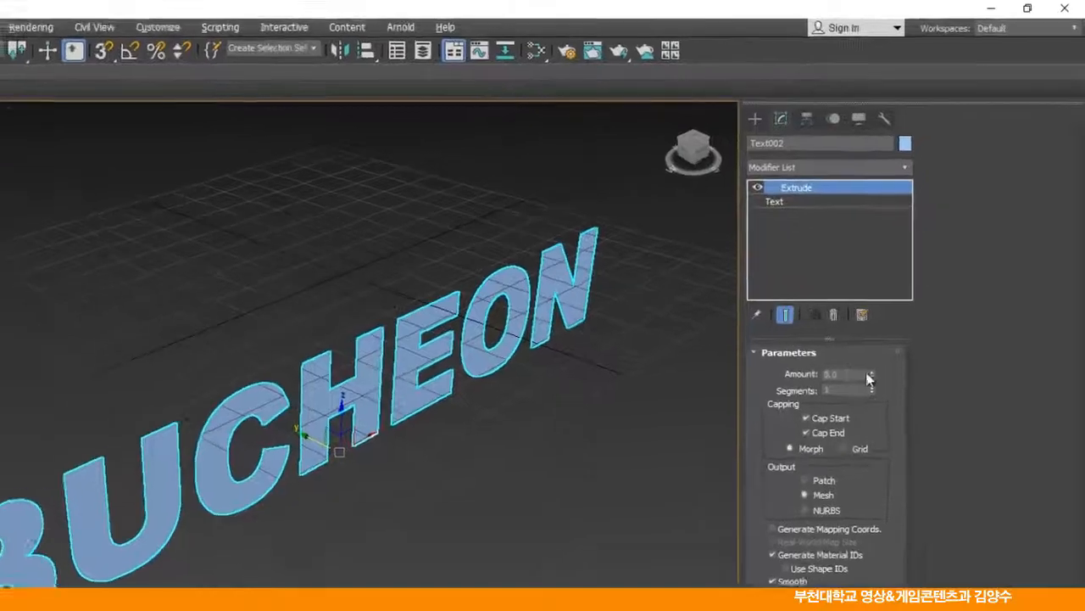
pyautogui.doubleClick(844, 374)
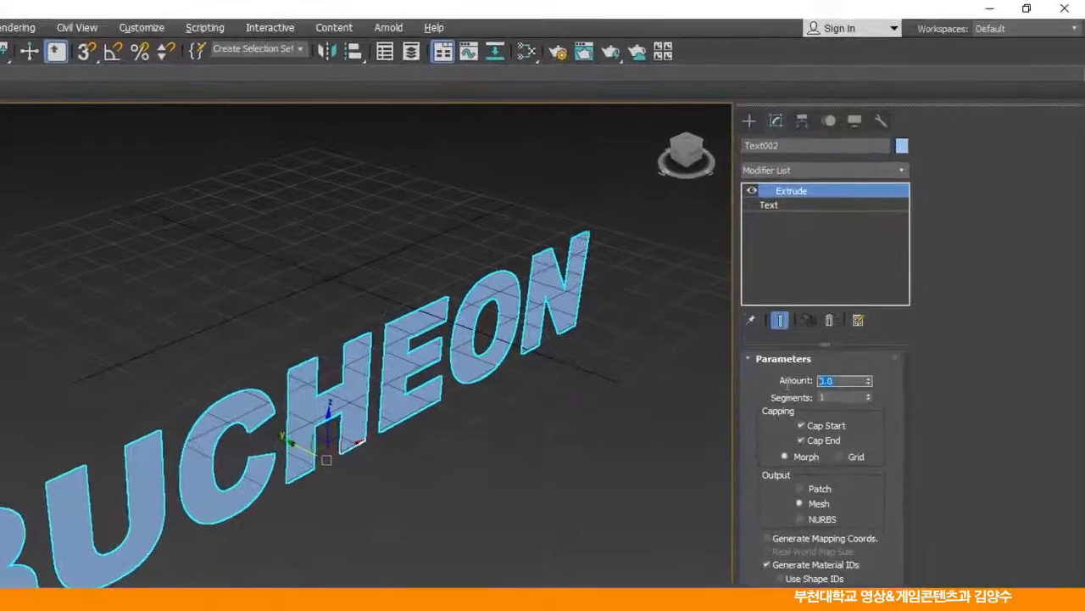
pyautogui.write('20')
pyautogui.press('Return')
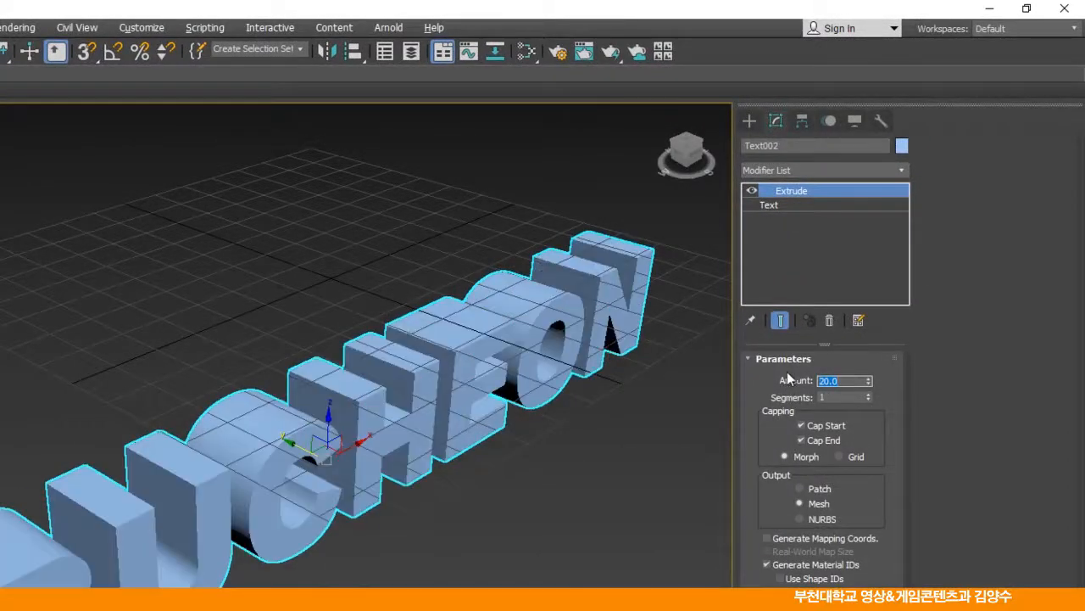
# Show edged faces in the perspective view and set the text's extrusion amount to 10
pyautogui.moveTo(299, 480); pyautogui.dragTo(294, 451, button='middle')
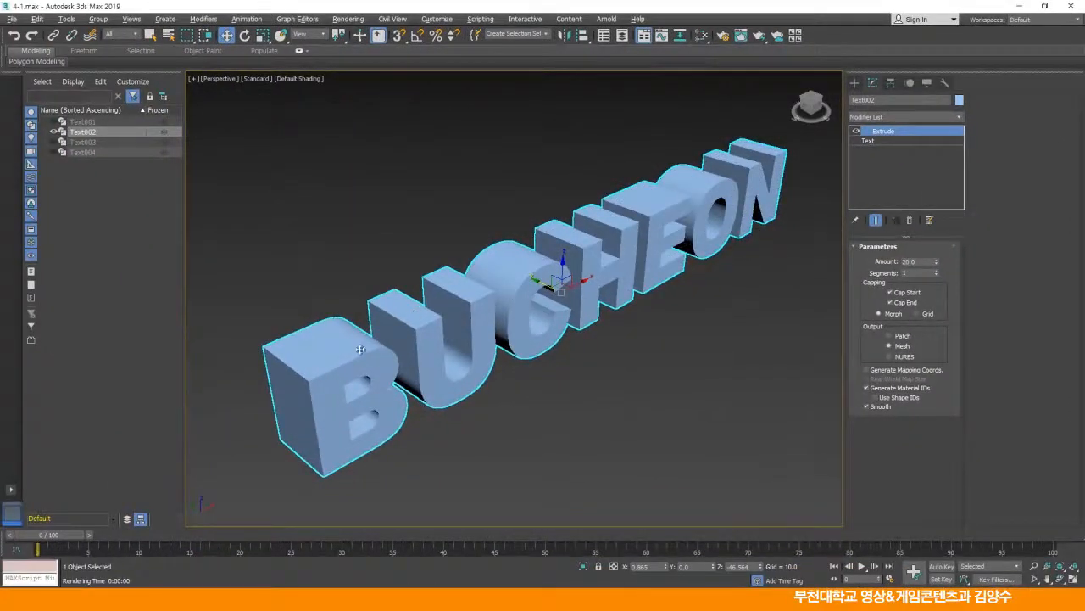
pyautogui.press('F4')
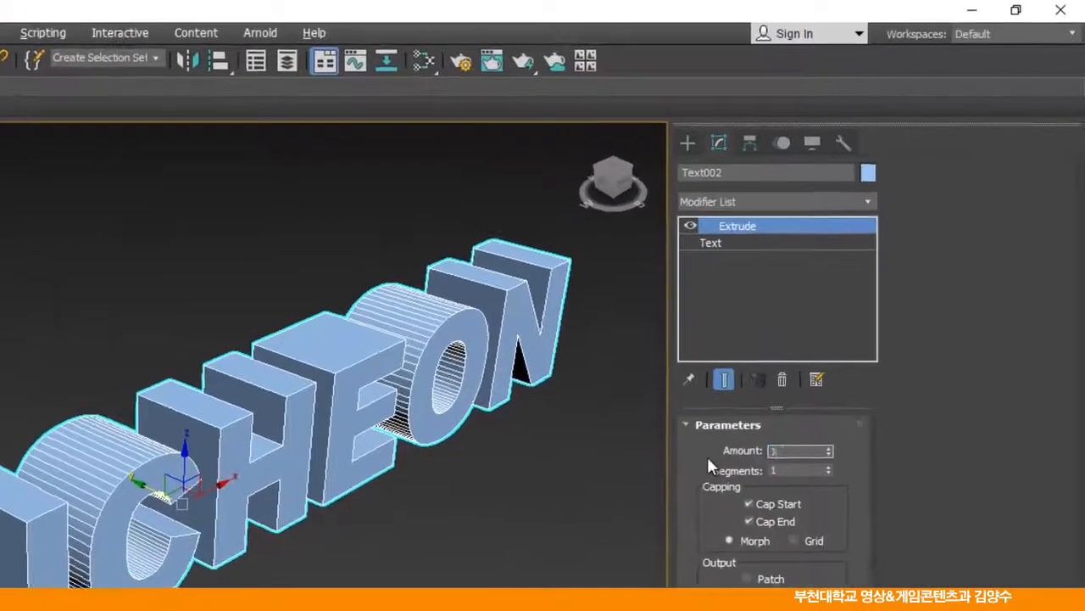
pyautogui.write('10')
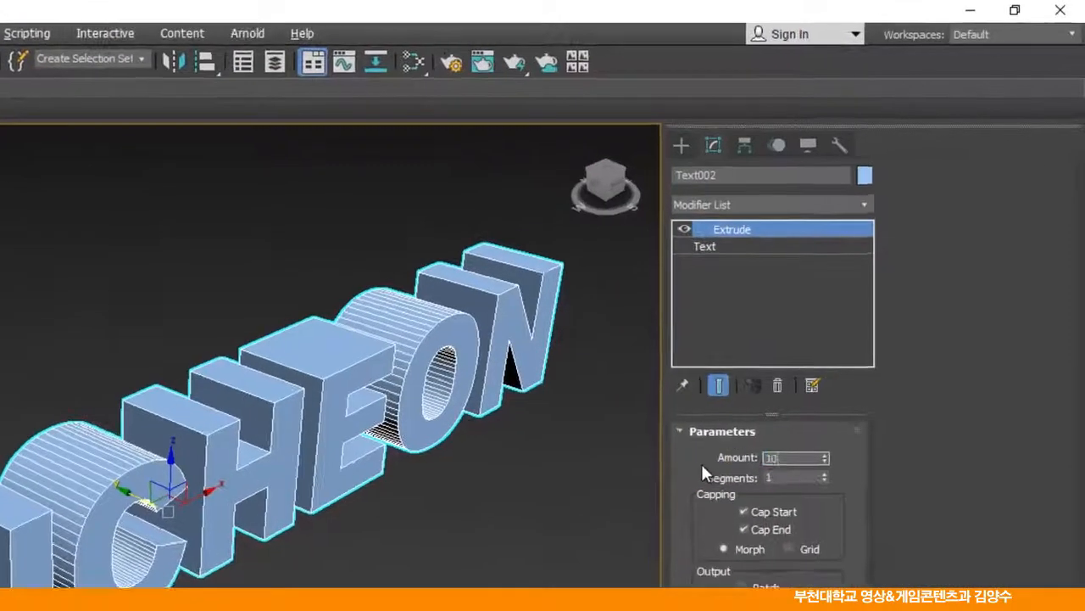
pyautogui.press('Return')
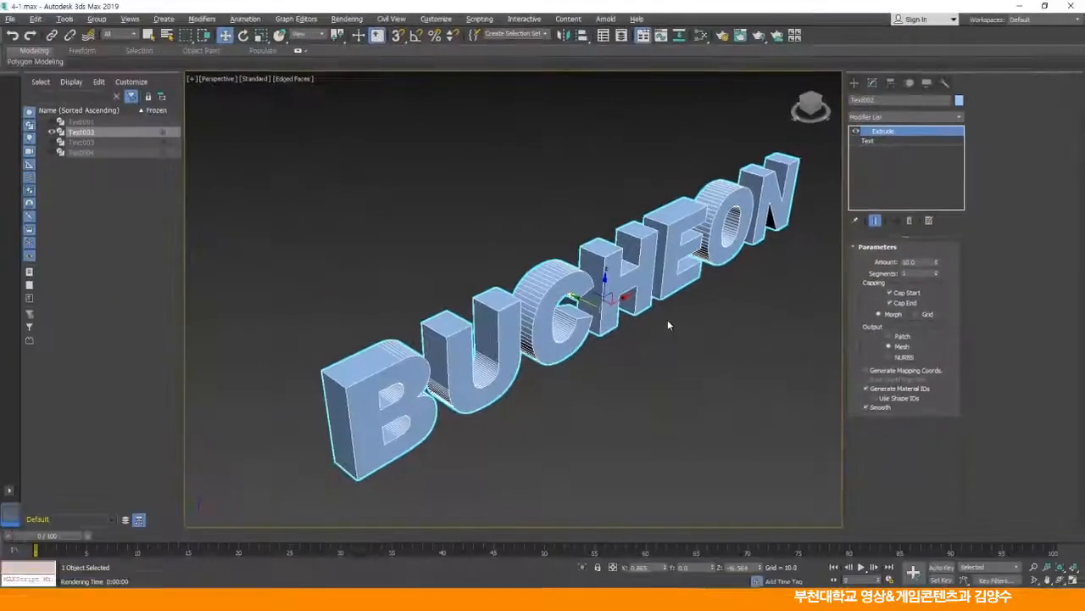
# Set the text's extrusion segments to 2
pyautogui.doubleClick(904, 272)
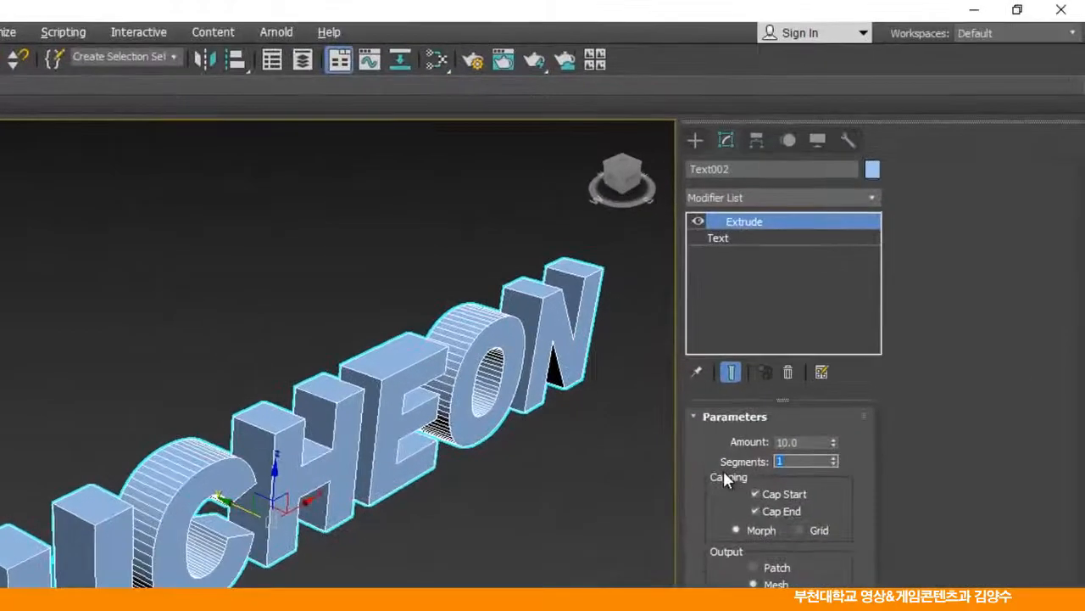
pyautogui.write('2')
pyautogui.press('Return')
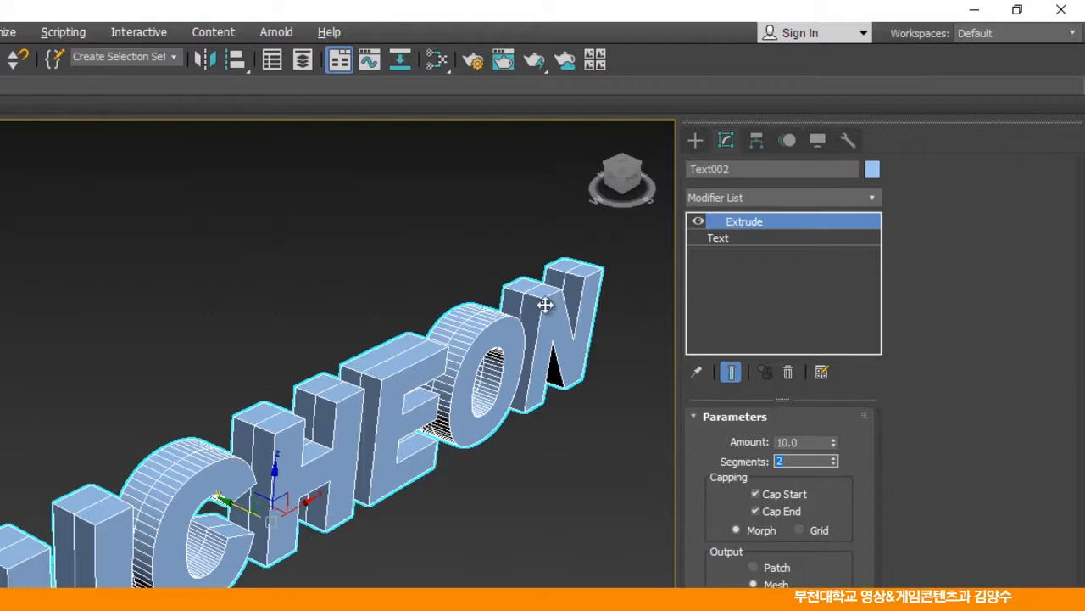
# Try 3 segments on the text's extrusion, and set the segments back to 2
pyautogui.write('3')
pyautogui.press('Return')
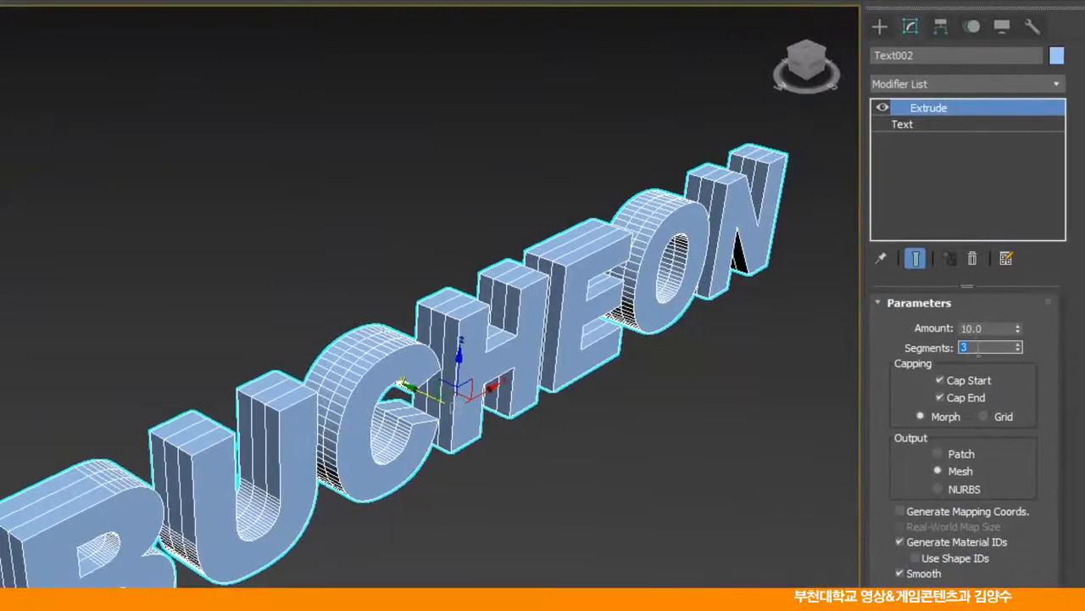
pyautogui.write('2')
pyautogui.press('Return')
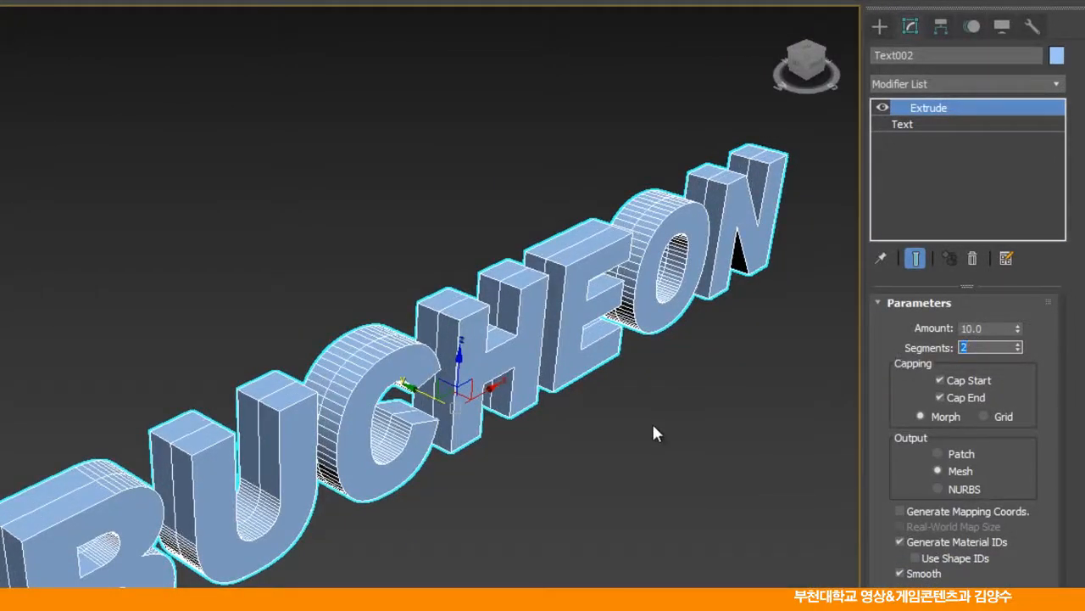
# Render the perspective view of the extruded text with the scanline renderer, then close the rendered frame and render settings
pyautogui.keyDown('alt'); pyautogui.moveTo(621, 456); pyautogui.dragTo(473, 409, button='middle'); pyautogui.keyUp('alt')
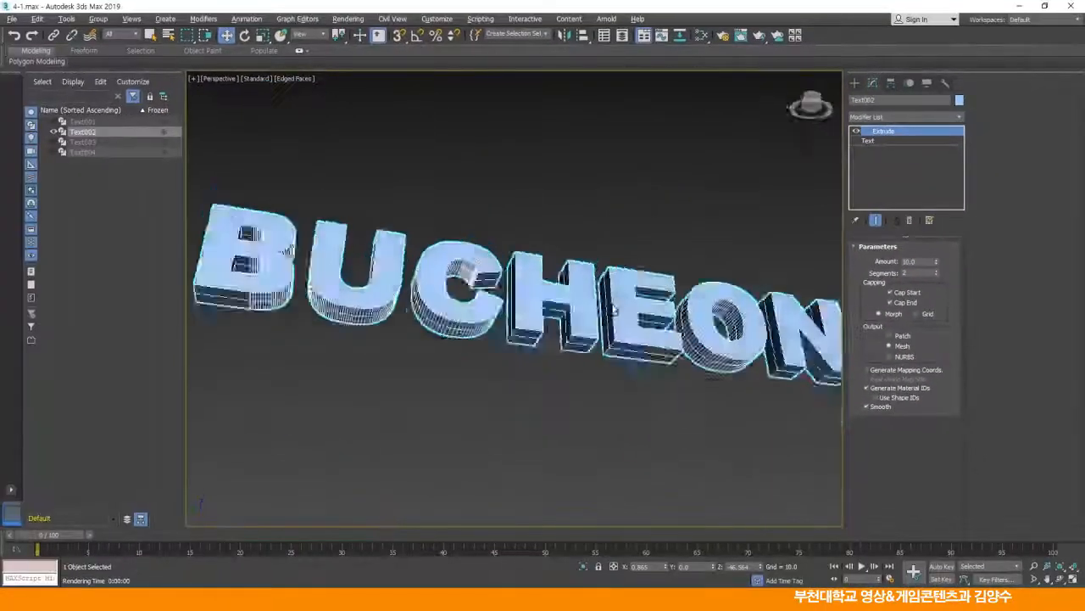
pyautogui.keyDown('alt'); pyautogui.moveTo(613, 311); pyautogui.dragTo(670, 315, button='middle'); pyautogui.keyUp('alt')
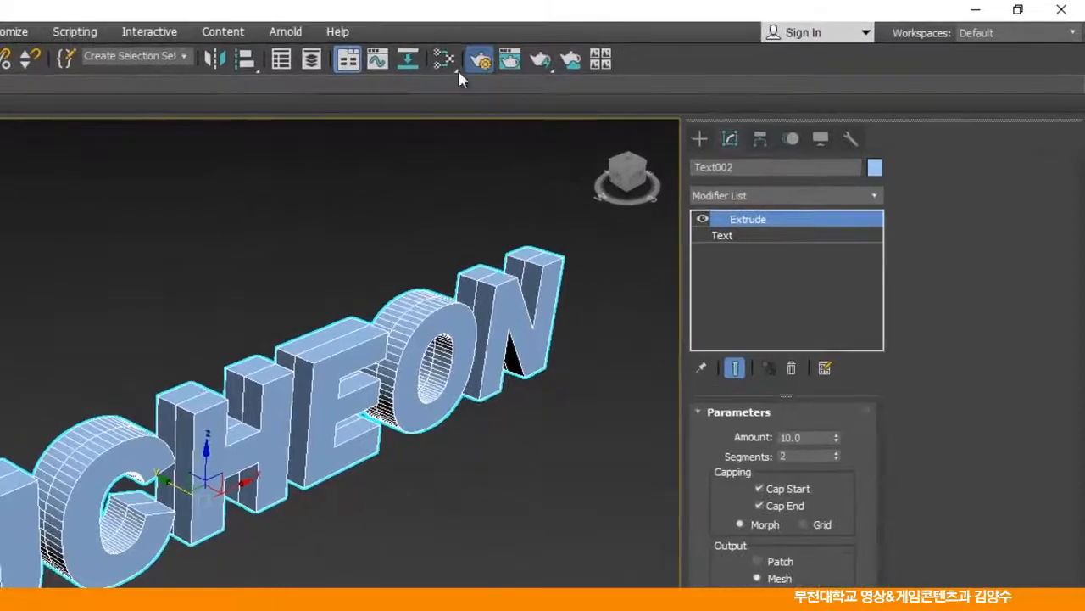
pyautogui.click(482, 60)
pyautogui.click(298, 159)
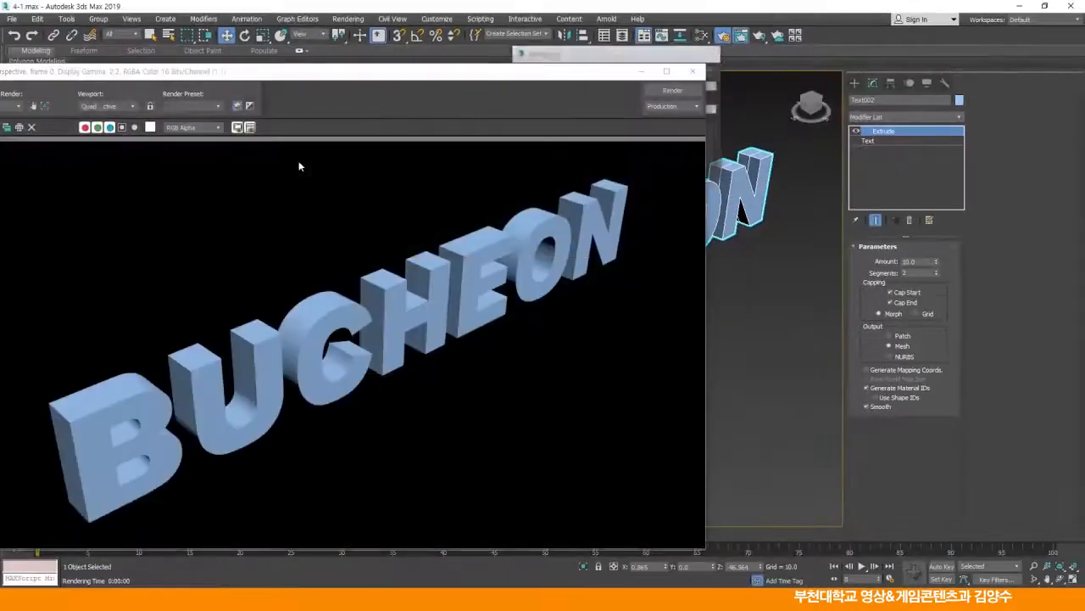
pyautogui.moveTo(381, 78); pyautogui.dragTo(440, 58)
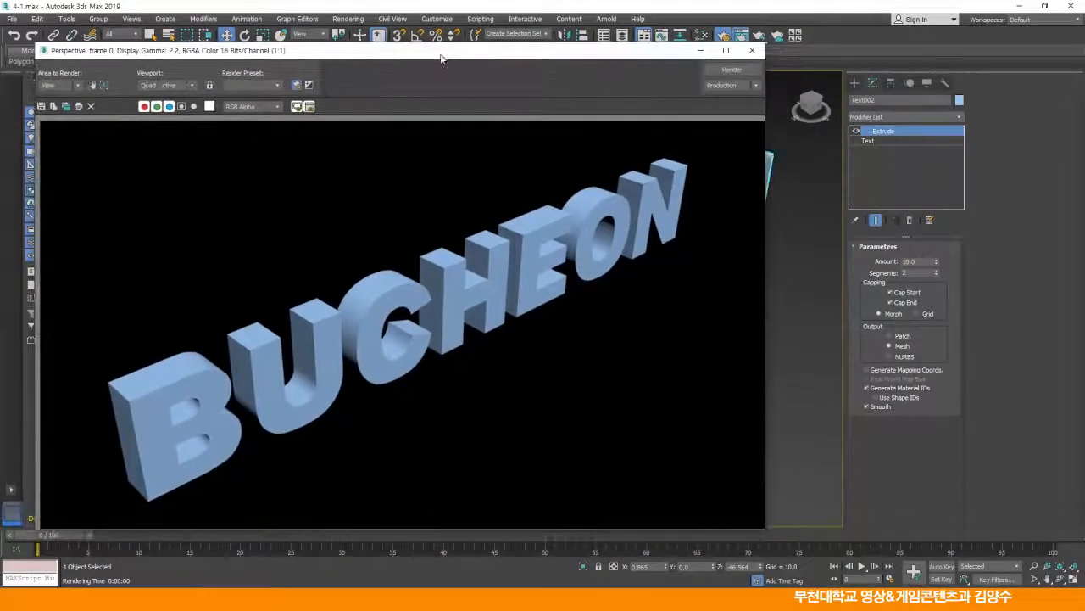
pyautogui.click(751, 50)
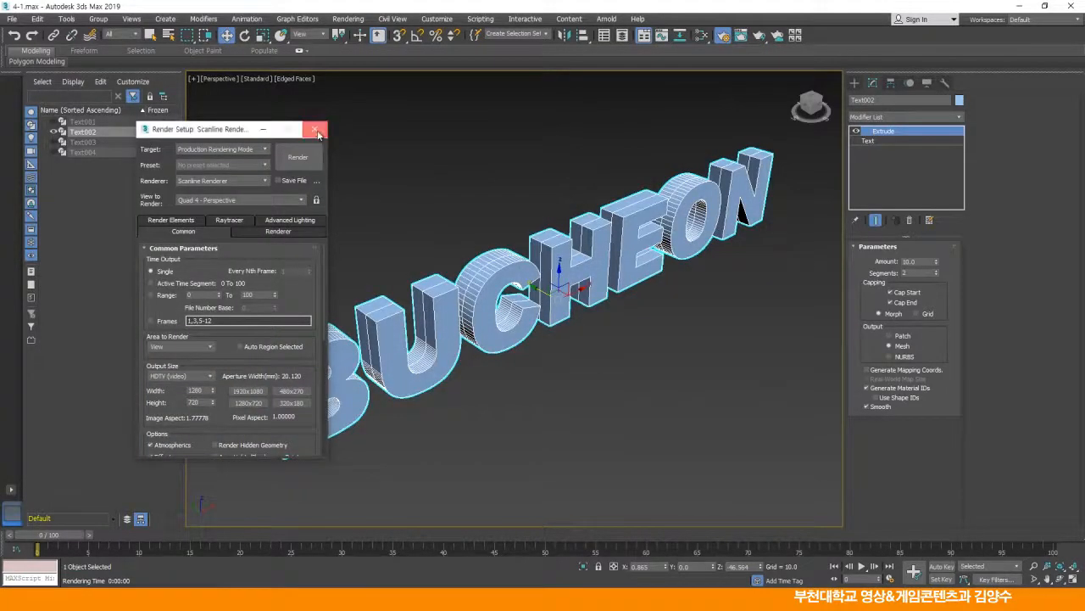
pyautogui.click(315, 129)
# Enable generation of mapping coordinates on the text's Extrude modifier
pyautogui.keyDown('alt'); pyautogui.moveTo(650, 317); pyautogui.dragTo(652, 311, button='middle'); pyautogui.keyUp('alt')
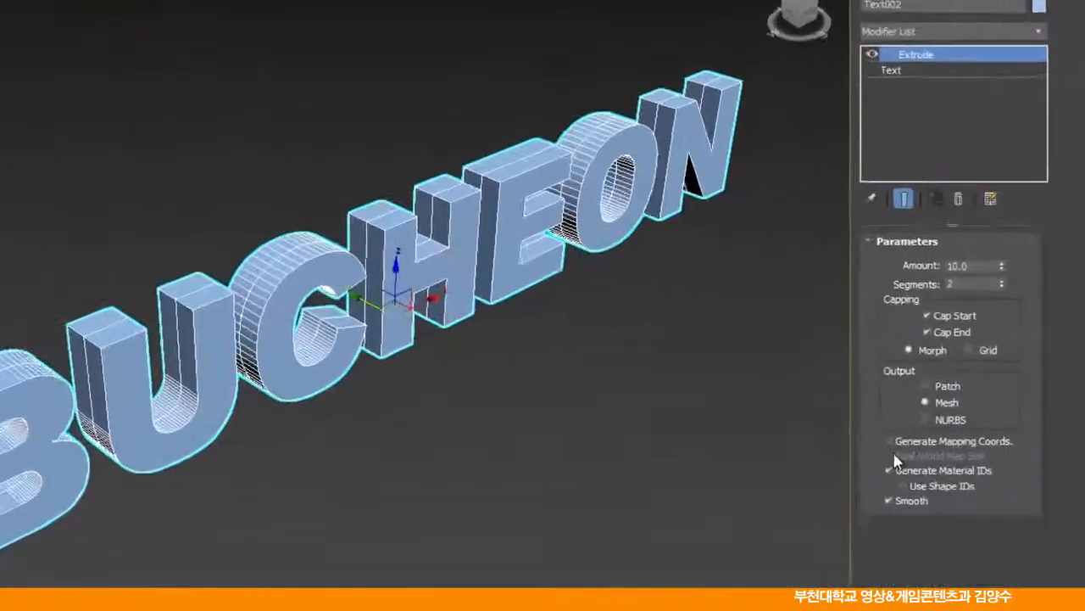
pyautogui.click(892, 453)
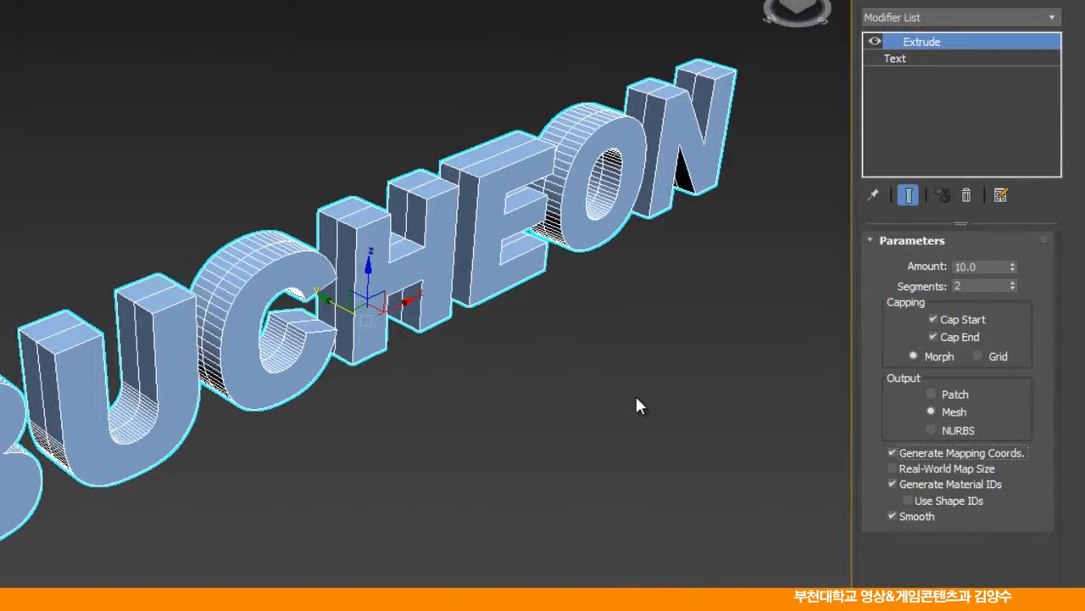
pyautogui.moveTo(582, 371); pyautogui.dragTo(589, 373, button='middle')
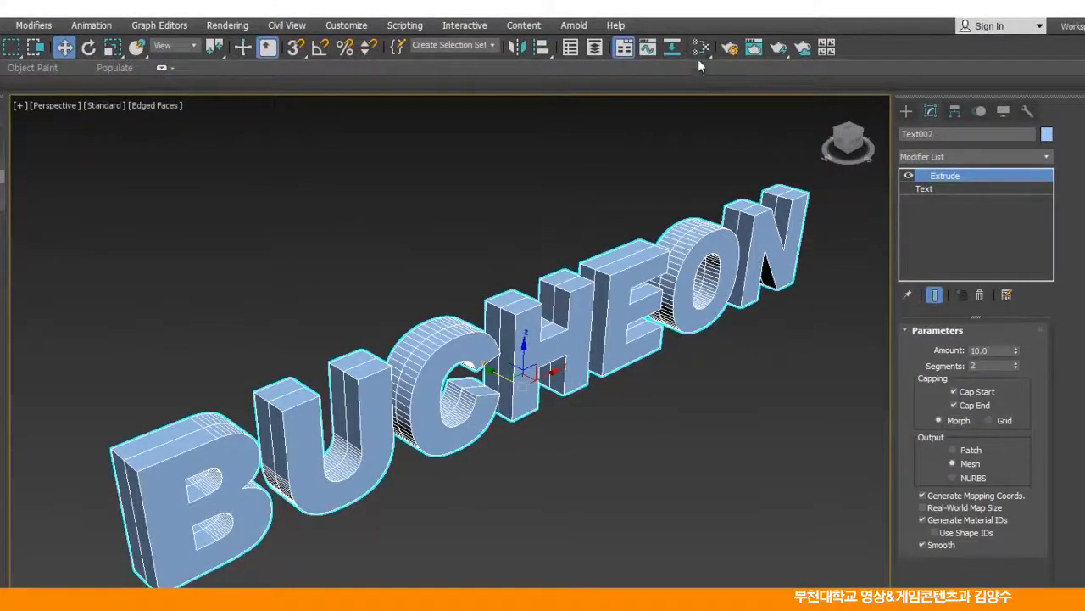
# Open the Slate Material Editor and add a Standard material to its empty view
pyautogui.click(700, 47)
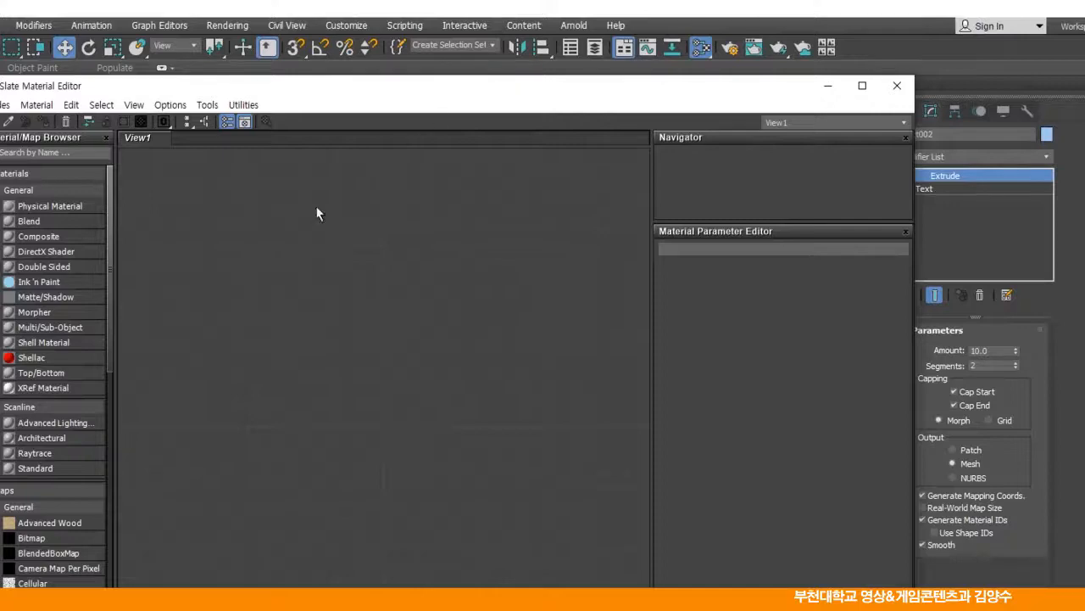
pyautogui.rightClick(348, 248)
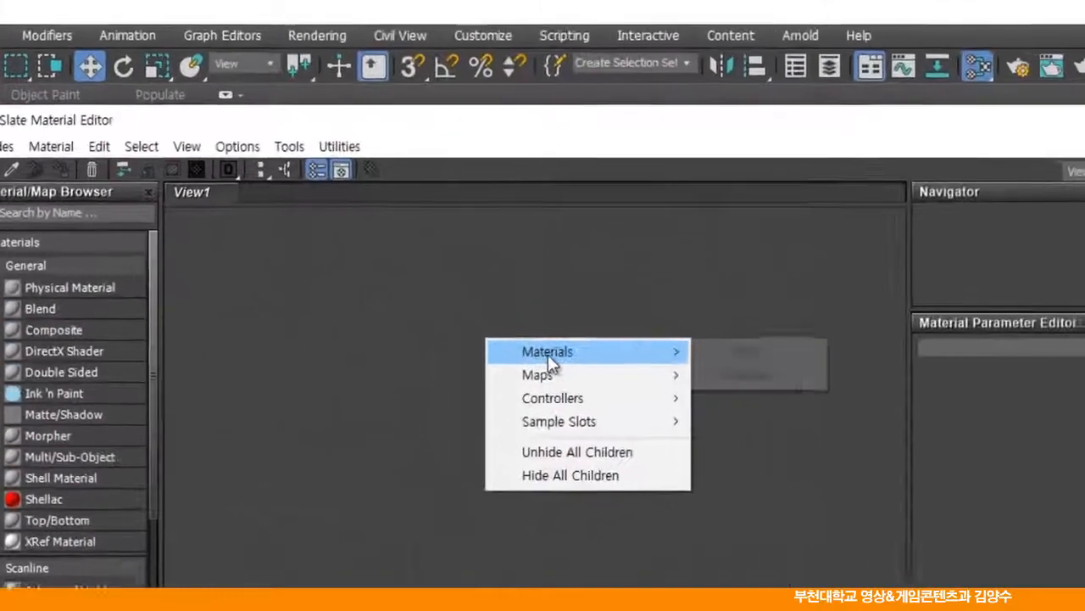
pyautogui.moveTo(392, 254)
pyautogui.moveTo(746, 381)
pyautogui.click(921, 449)
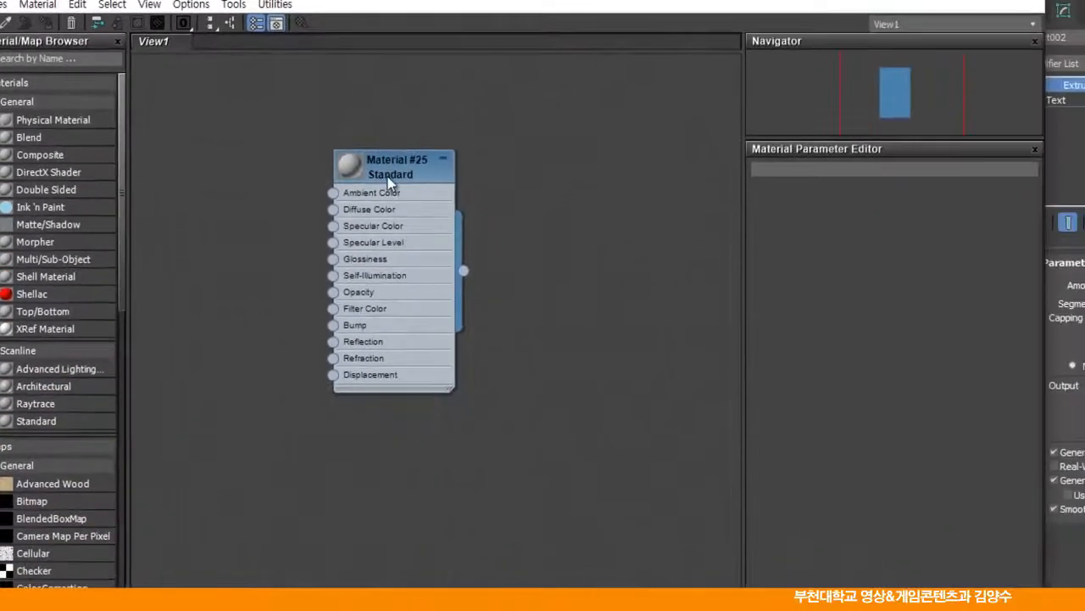
# Enlarge the Standard material's node preview and assign the material to the selected extruded text
pyautogui.moveTo(450, 208); pyautogui.dragTo(538, 226)
pyautogui.scroll(3, 537, 229)
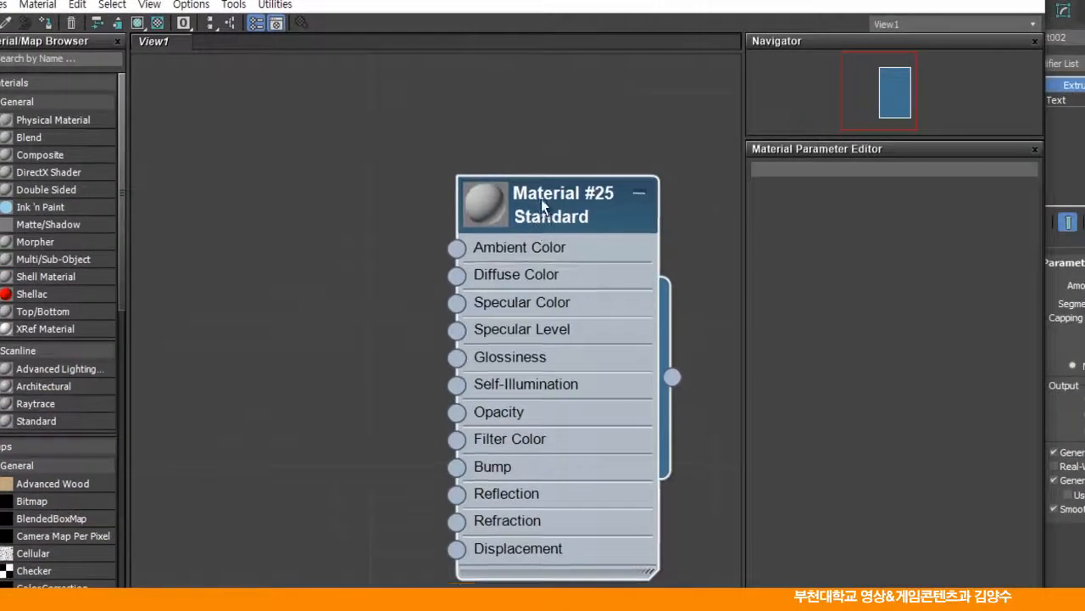
pyautogui.doubleClick(496, 188)
pyautogui.moveTo(498, 193)
pyautogui.mouseDown(button='middle')
pyautogui.moveTo(523, 73)
pyautogui.moveTo(519, 194)
pyautogui.mouseUp(button='middle')
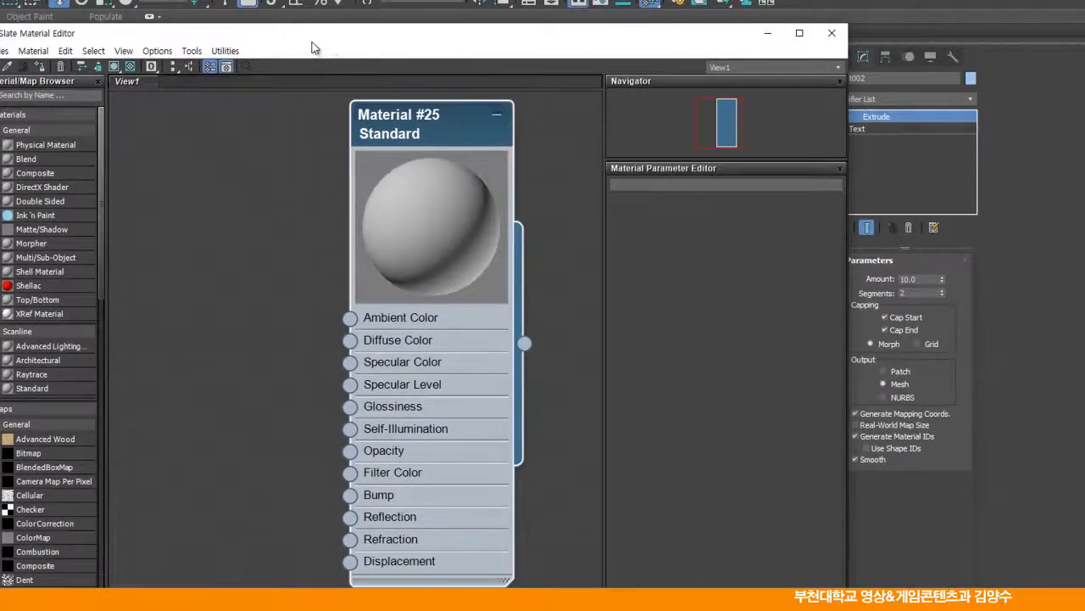
pyautogui.moveTo(312, 48); pyautogui.dragTo(493, 25)
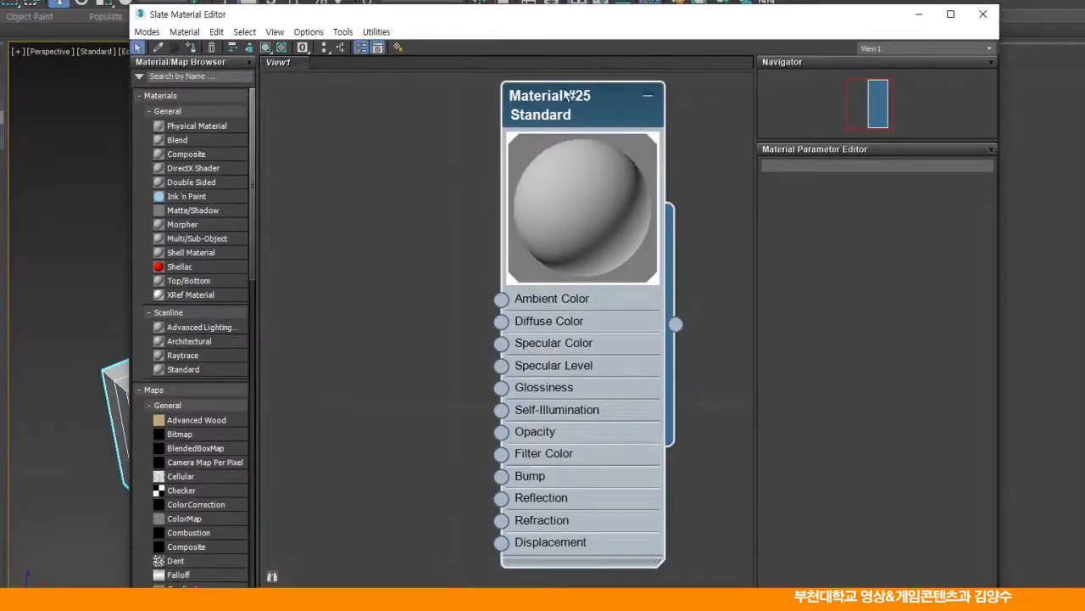
pyautogui.moveTo(442, 17); pyautogui.dragTo(396, 13)
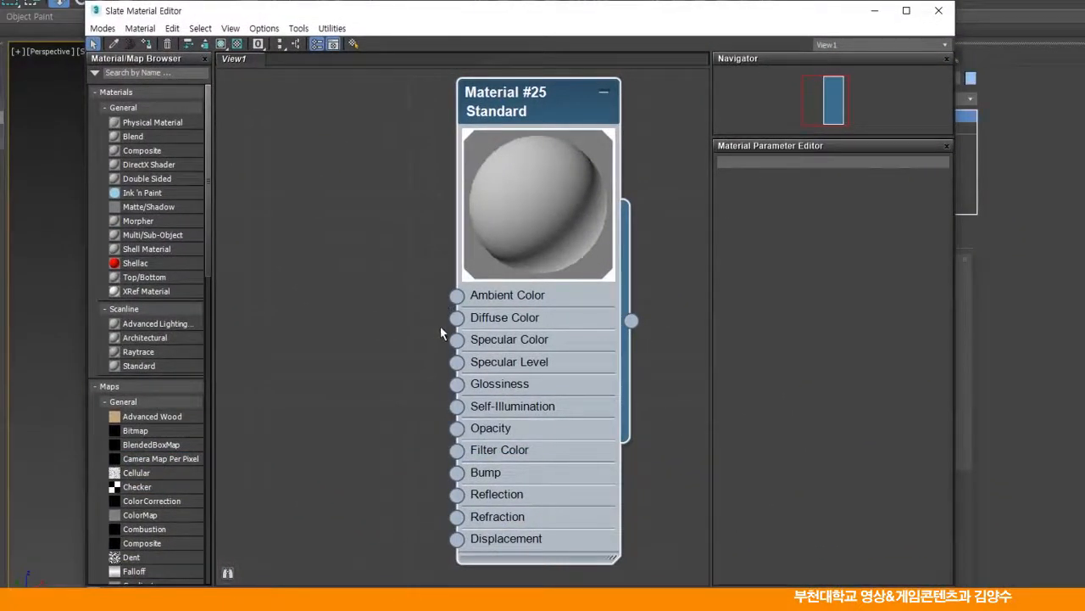
# Connect a Checker map to the Standard material's Diffuse Color and place the map node beside the material
pyautogui.moveTo(457, 318); pyautogui.dragTo(375, 324)
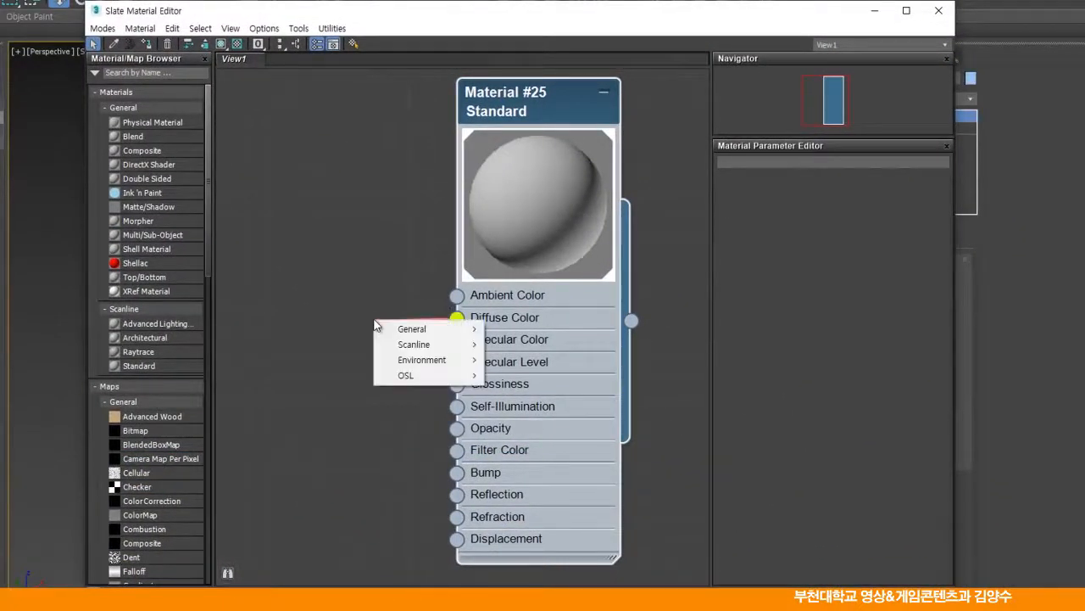
pyautogui.moveTo(402, 328)
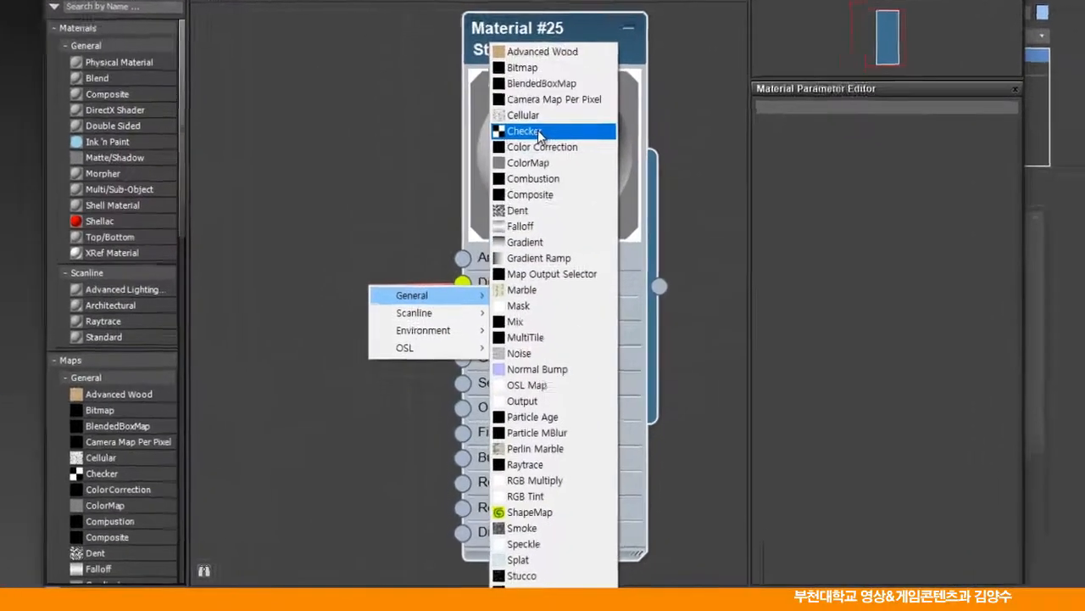
pyautogui.click(539, 131)
pyautogui.moveTo(383, 251); pyautogui.dragTo(320, 164)
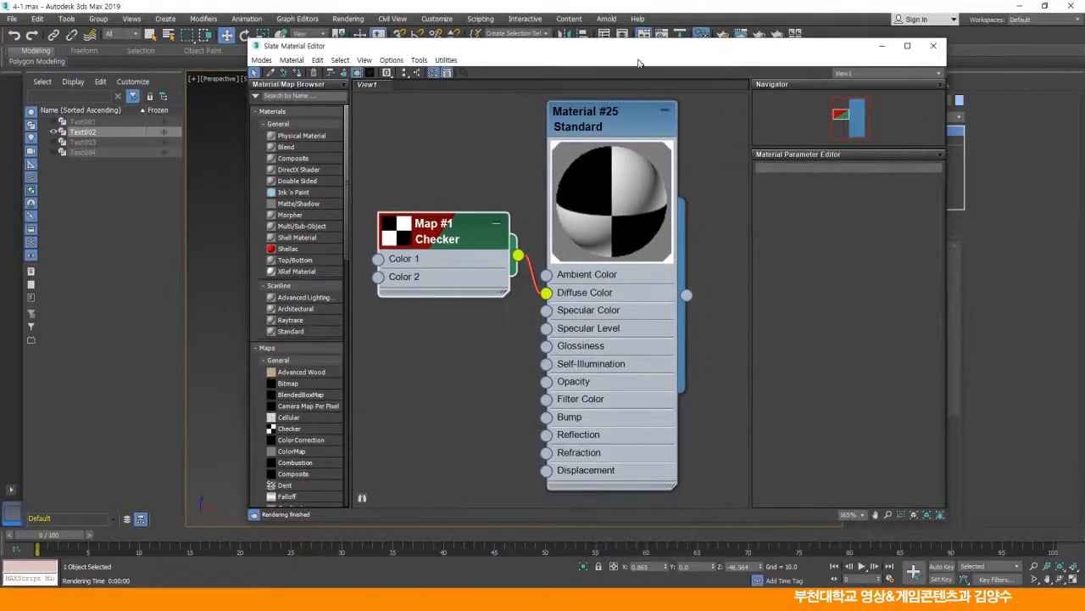
# Move the material editor clear of the text and render the perspective view with the checker material
pyautogui.moveTo(673, 56); pyautogui.dragTo(750, 302)
pyautogui.click(725, 47)
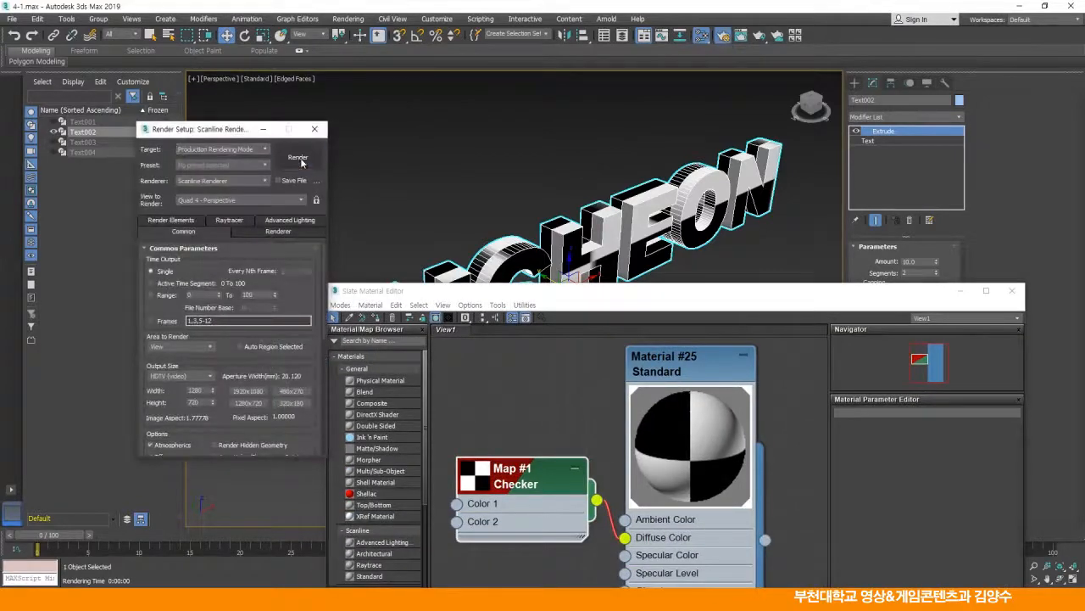
pyautogui.click(298, 157)
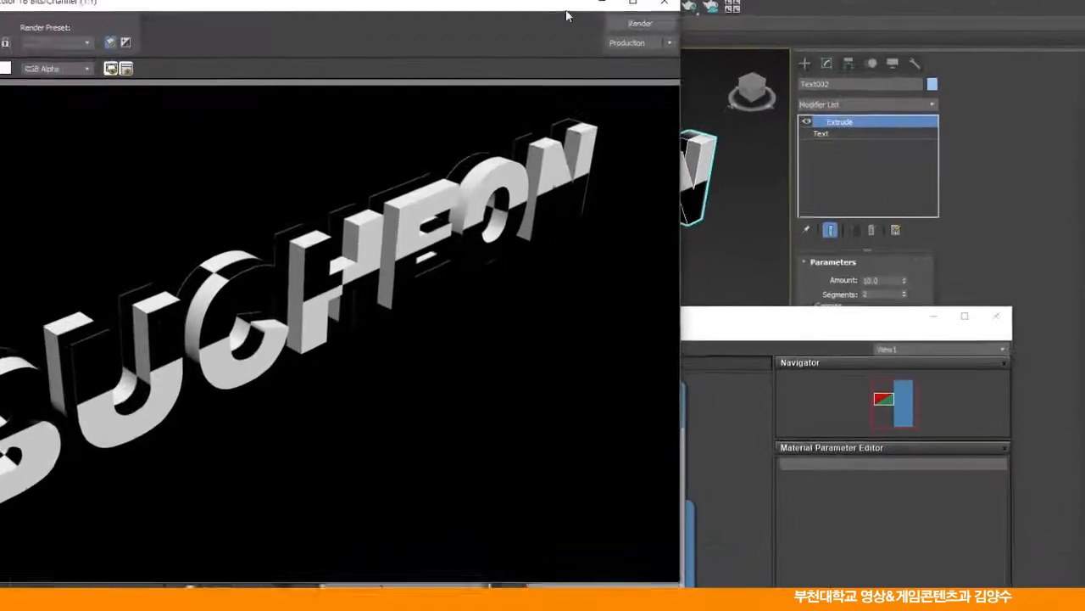
# Open the Checker map's parameters and set both its U and V tiling to 5
pyautogui.moveTo(727, 318); pyautogui.dragTo(686, 13)
pyautogui.moveTo(359, 246); pyautogui.dragTo(381, 222)
pyautogui.doubleClick(384, 223)
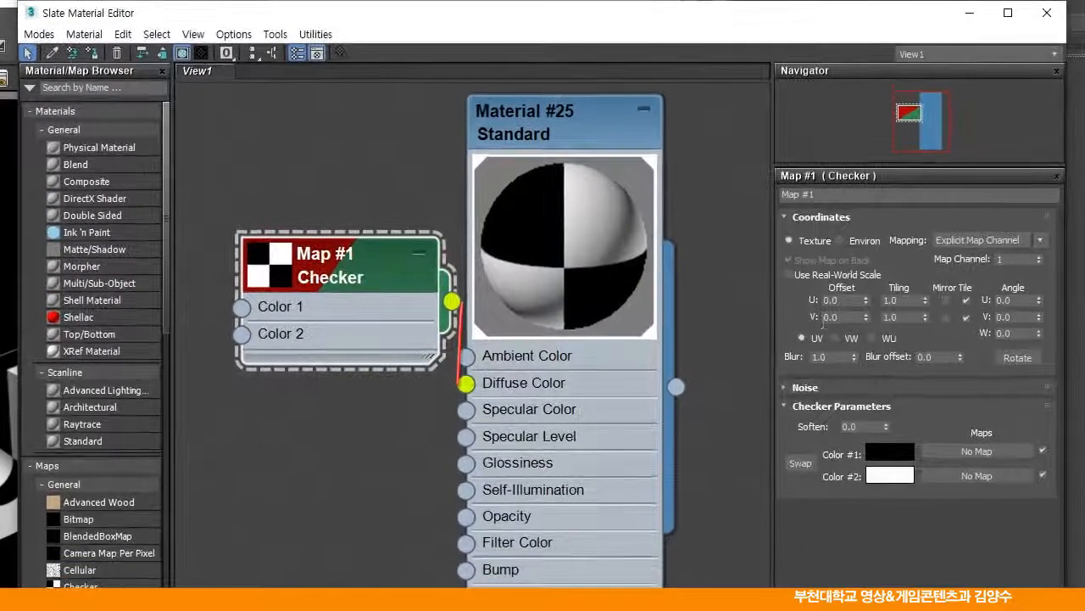
pyautogui.moveTo(891, 285); pyautogui.dragTo(823, 297)
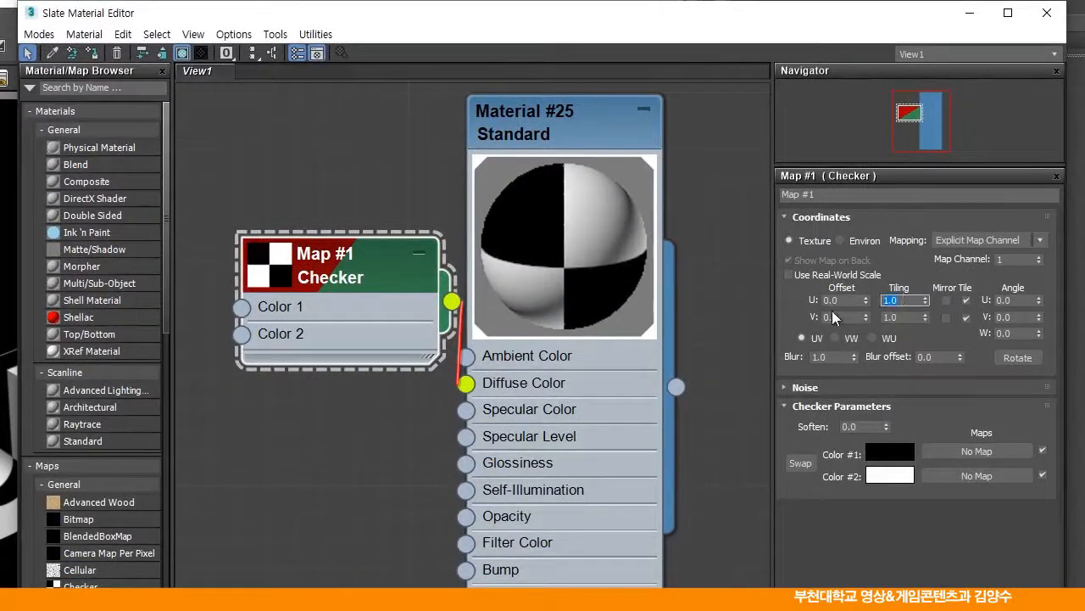
pyautogui.write('5')
pyautogui.moveTo(910, 318); pyautogui.dragTo(863, 317)
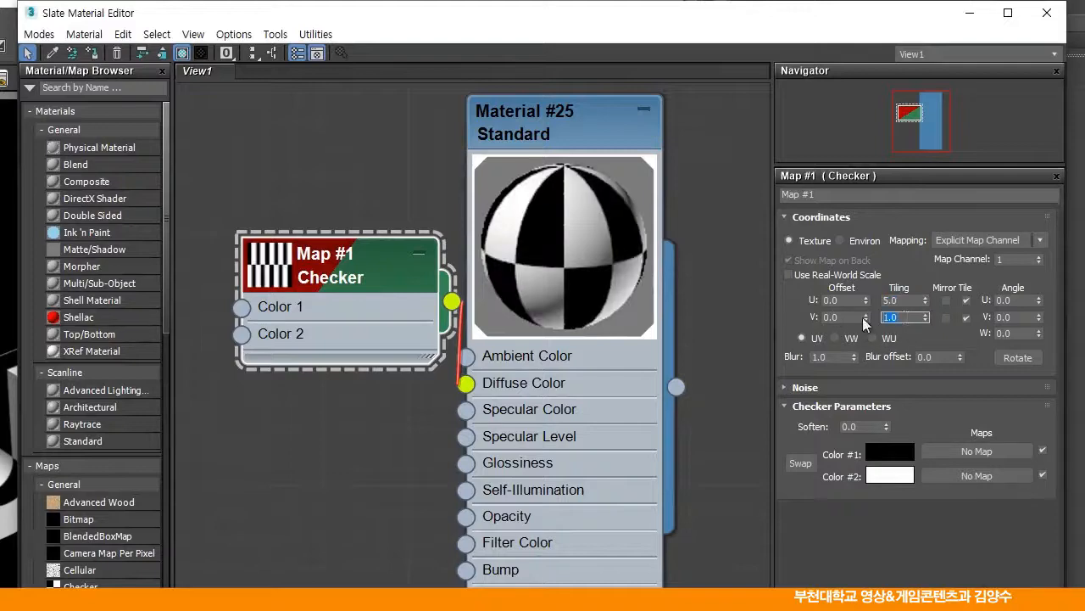
pyautogui.write('5')
pyautogui.press('Return')
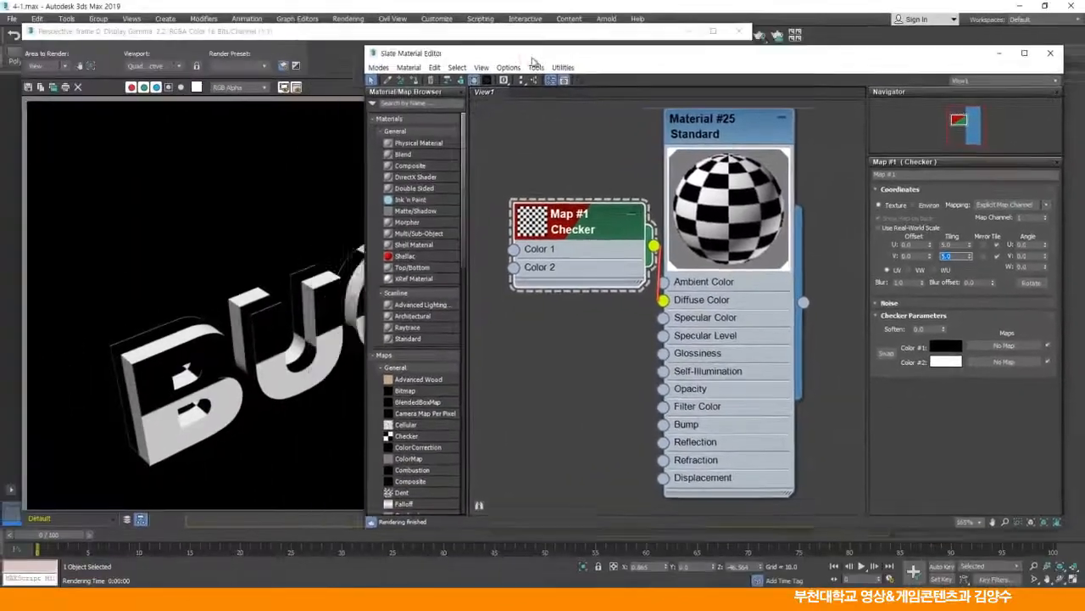
# Render the text again with the tiled checker, then close the rendered frame and the render settings
pyautogui.moveTo(533, 55); pyautogui.dragTo(493, 116)
pyautogui.click(604, 79)
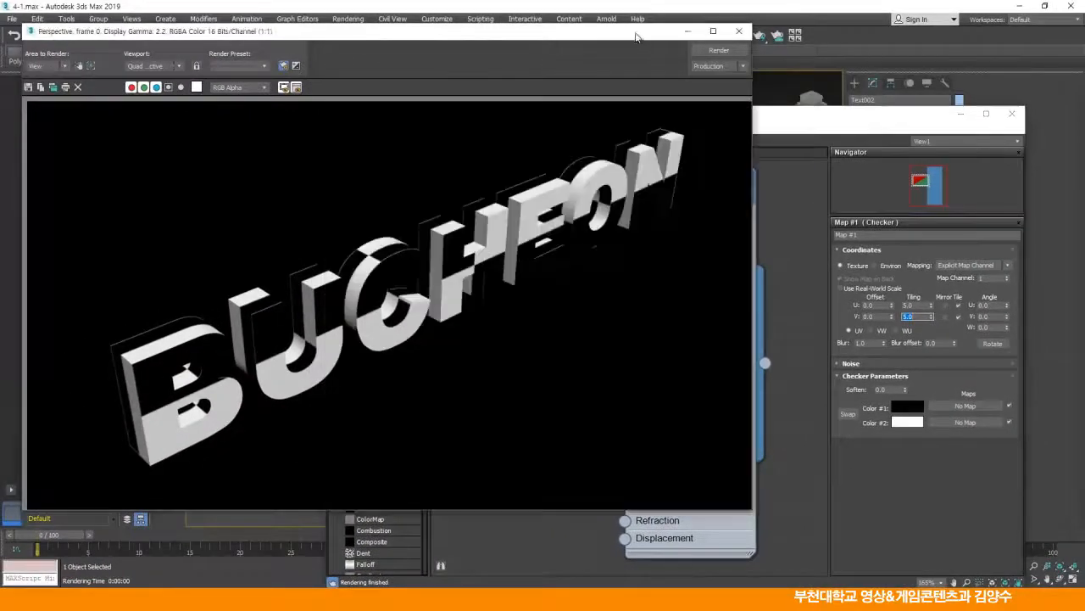
pyautogui.click(719, 50)
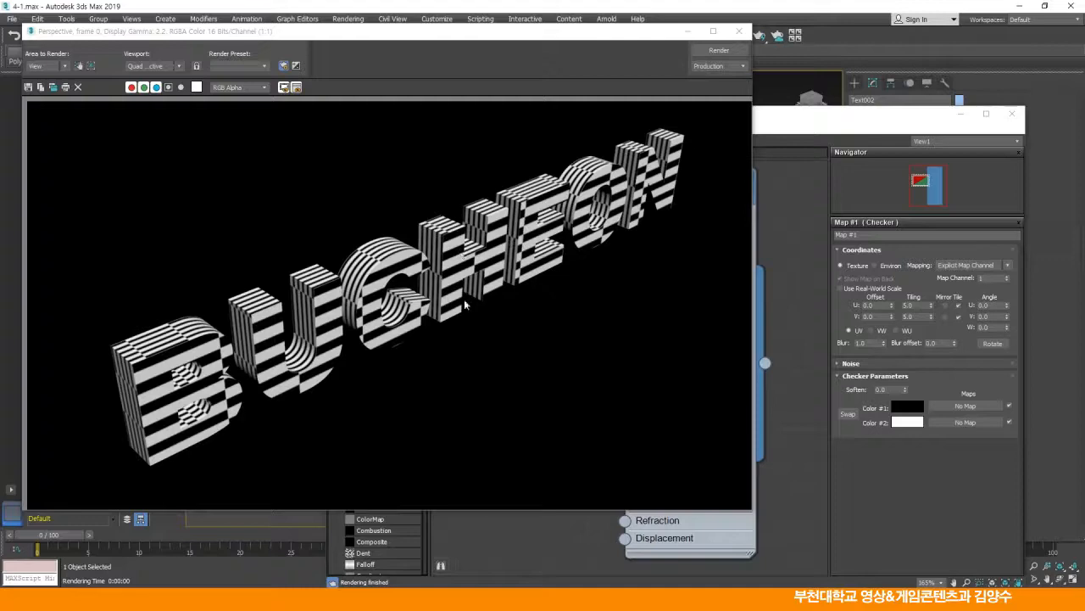
pyautogui.click(740, 32)
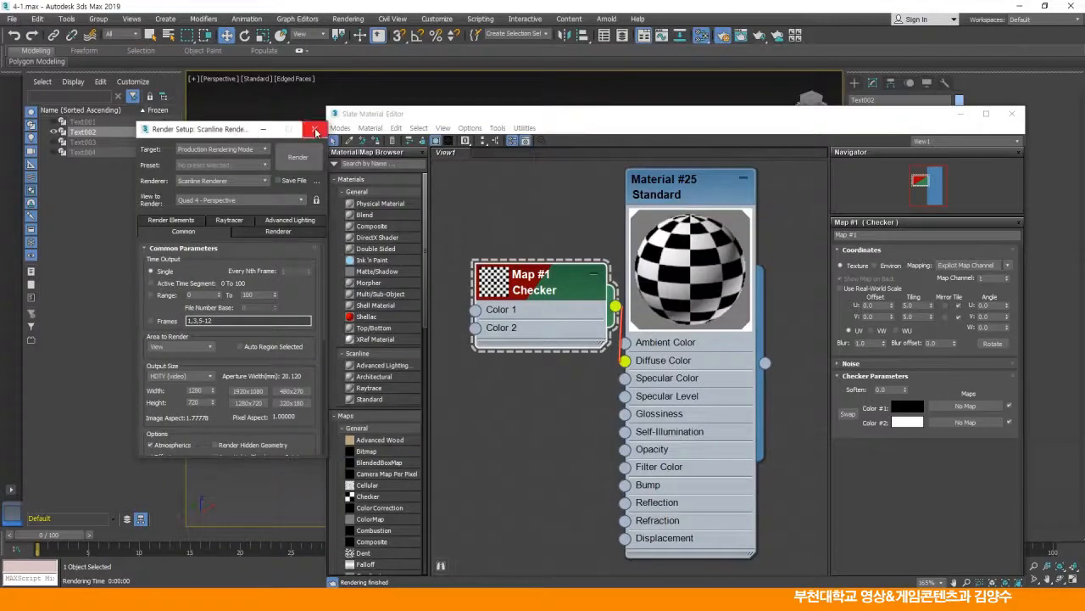
pyautogui.click(315, 129)
# Set the Checker map's U tiling to 20 while keeping the text in view beside the material editor
pyautogui.moveTo(658, 125); pyautogui.dragTo(679, 245)
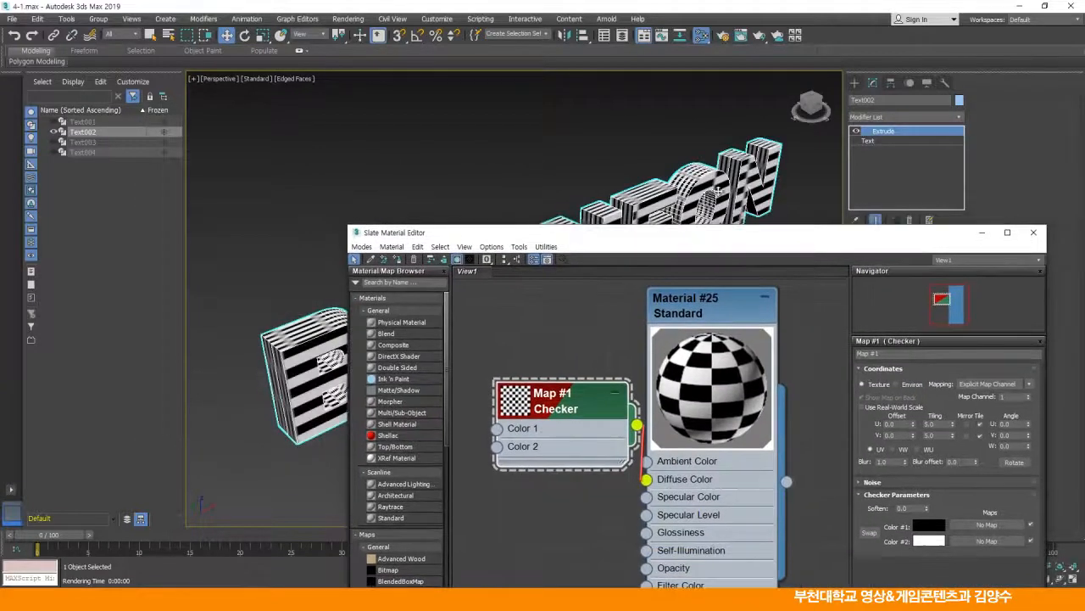
pyautogui.keyDown('alt'); pyautogui.moveTo(716, 189); pyautogui.dragTo(499, 132, button='middle'); pyautogui.keyUp('alt')
pyautogui.moveTo(588, 238); pyautogui.dragTo(611, 215)
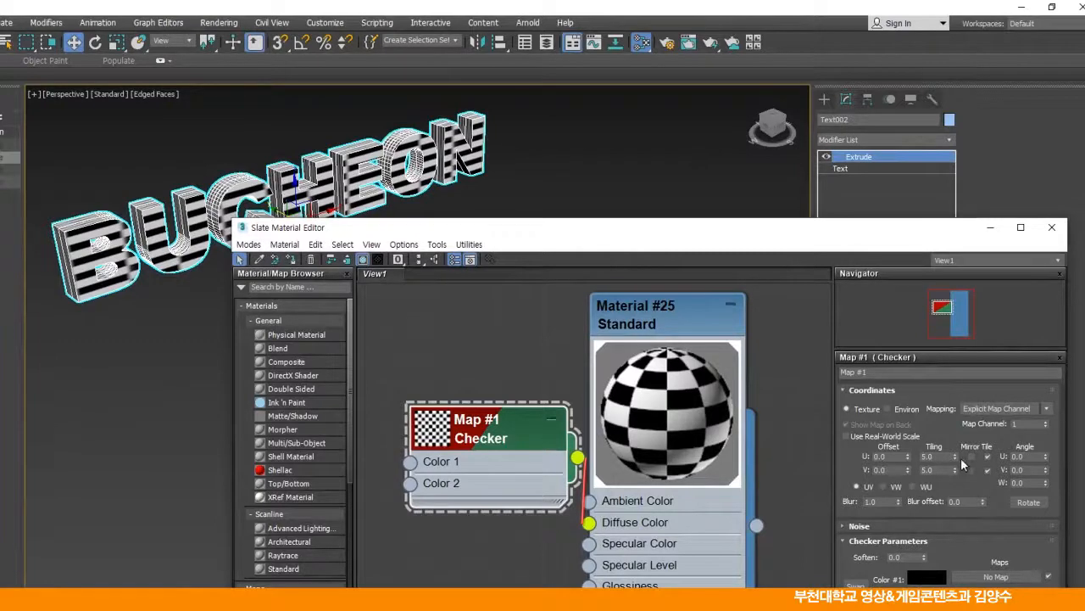
pyautogui.moveTo(954, 455); pyautogui.dragTo(946, 337)
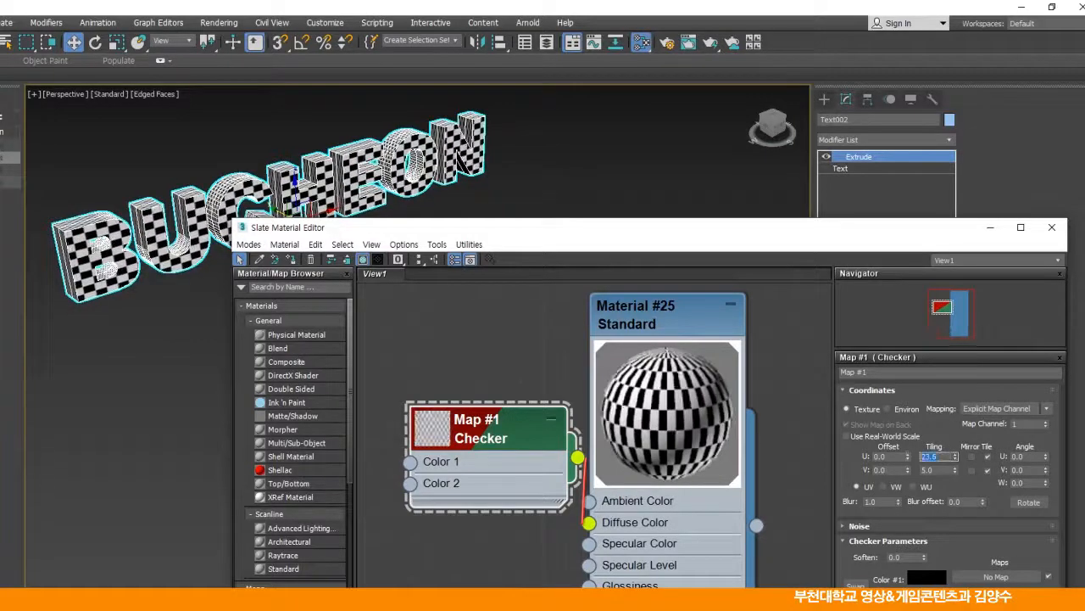
pyautogui.write('20')
pyautogui.press('Return')
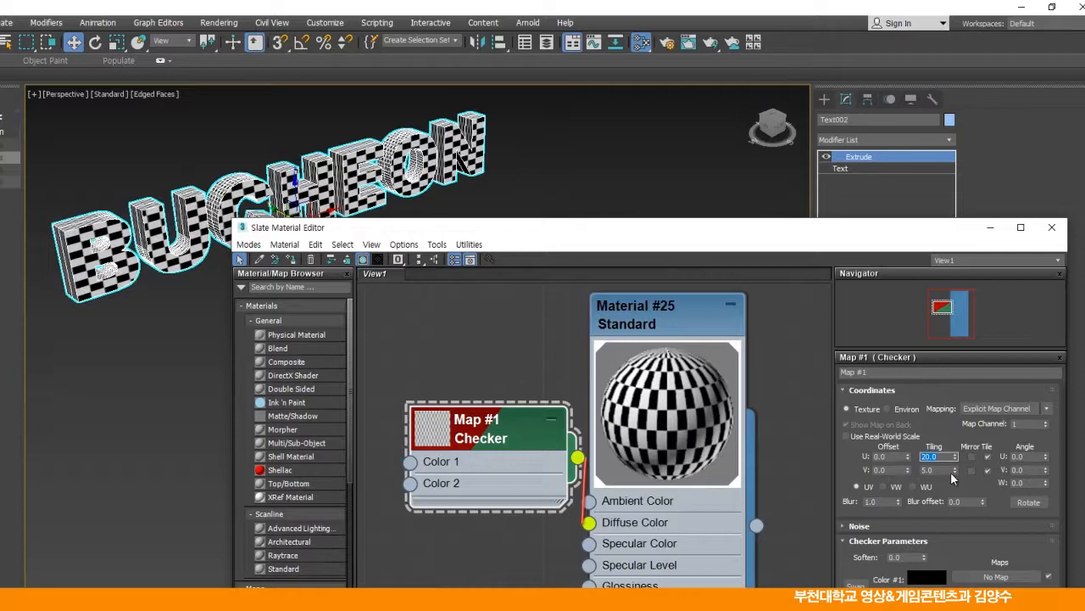
# Set the Checker map's V tiling to 3
pyautogui.moveTo(955, 472); pyautogui.dragTo(955, 481)
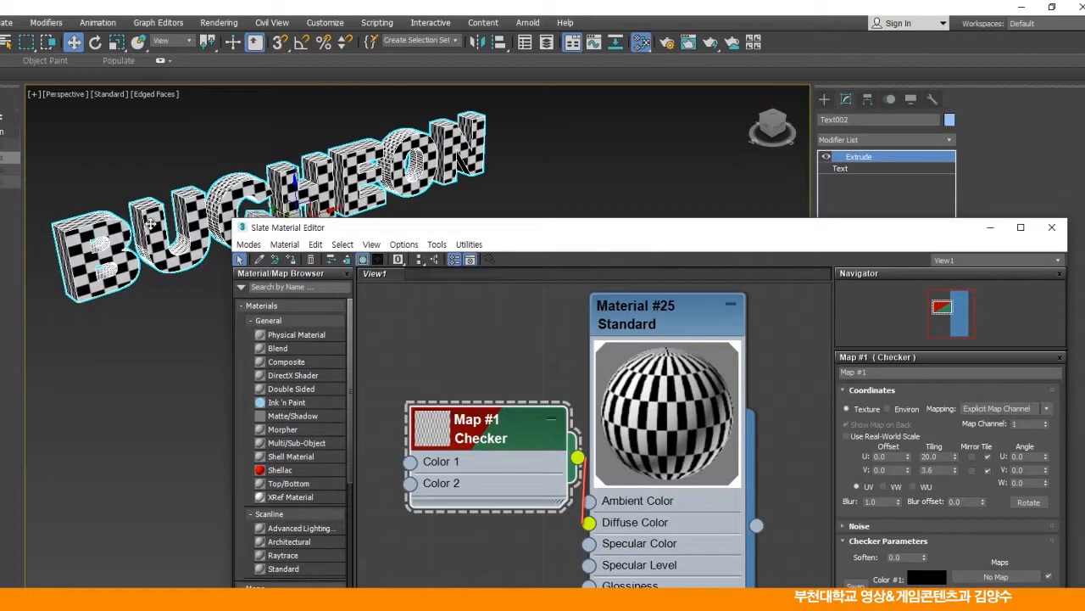
pyautogui.doubleClick(924, 471)
pyautogui.write('3')
pyautogui.press('Return')
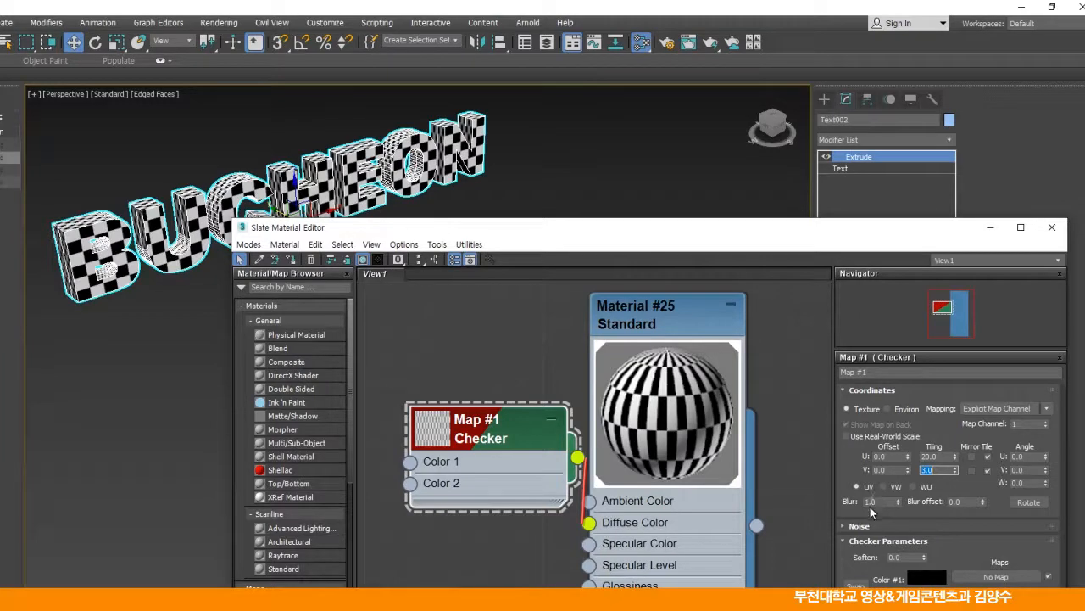
# Render the text with the updated checker tiling, then close the rendered frame and the material editor
pyautogui.click(941, 456)
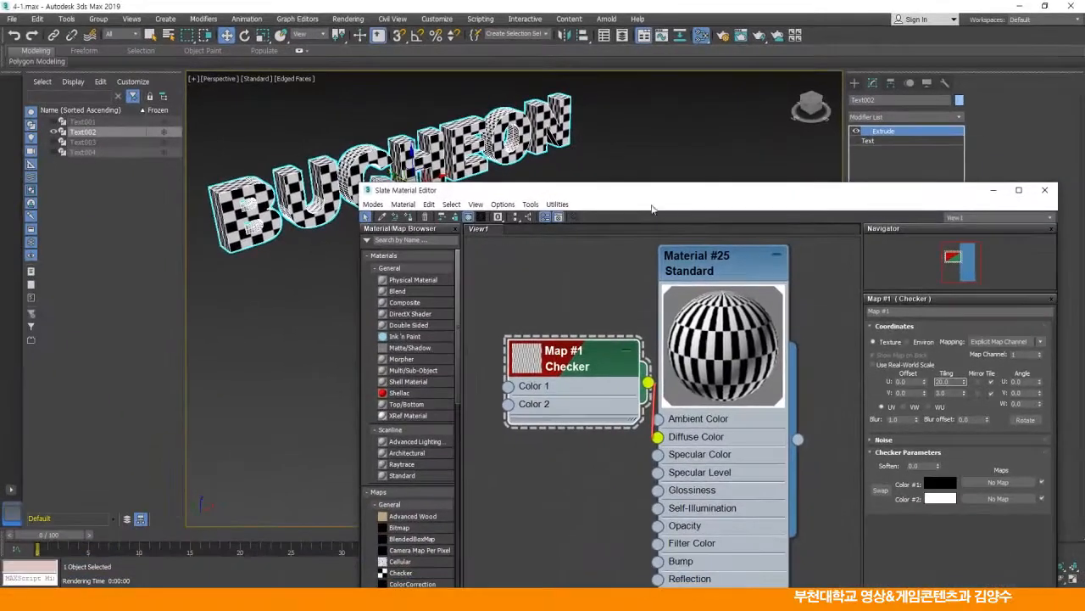
pyautogui.moveTo(699, 195); pyautogui.dragTo(727, 309)
pyautogui.moveTo(547, 233); pyautogui.dragTo(659, 241, button='middle')
pyautogui.scroll(5, 659, 240)
pyautogui.moveTo(753, 246); pyautogui.dragTo(756, 238, button='middle')
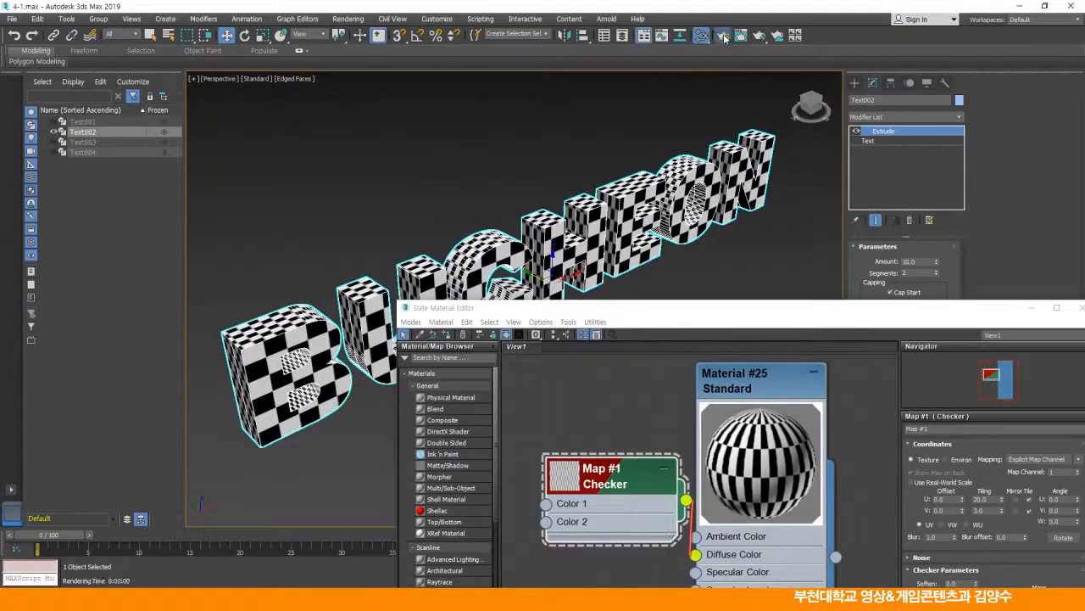
pyautogui.press('F10')
pyautogui.click(302, 160)
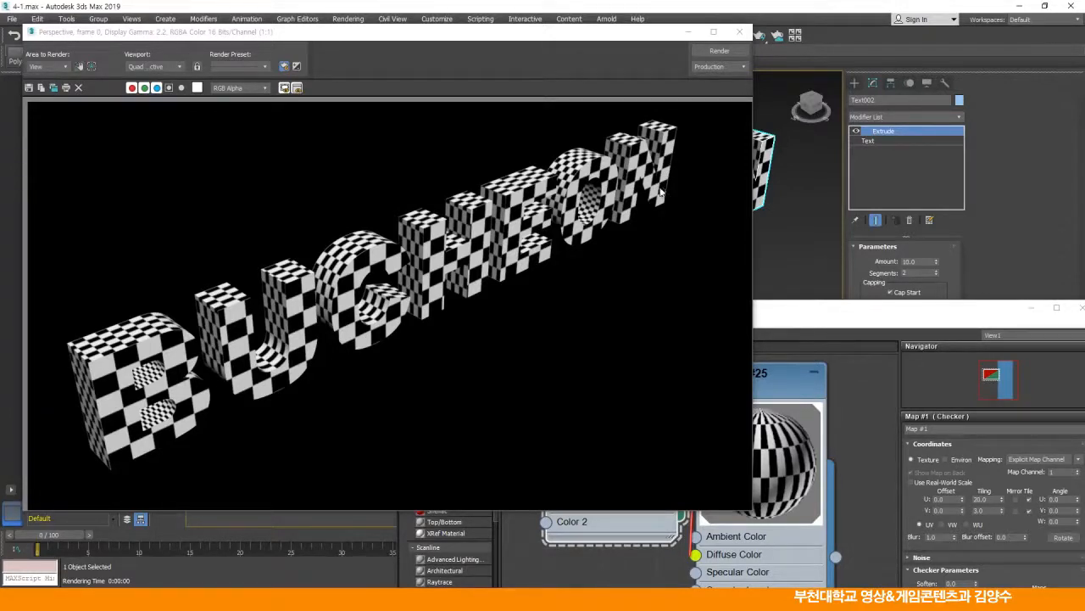
pyautogui.click(739, 31)
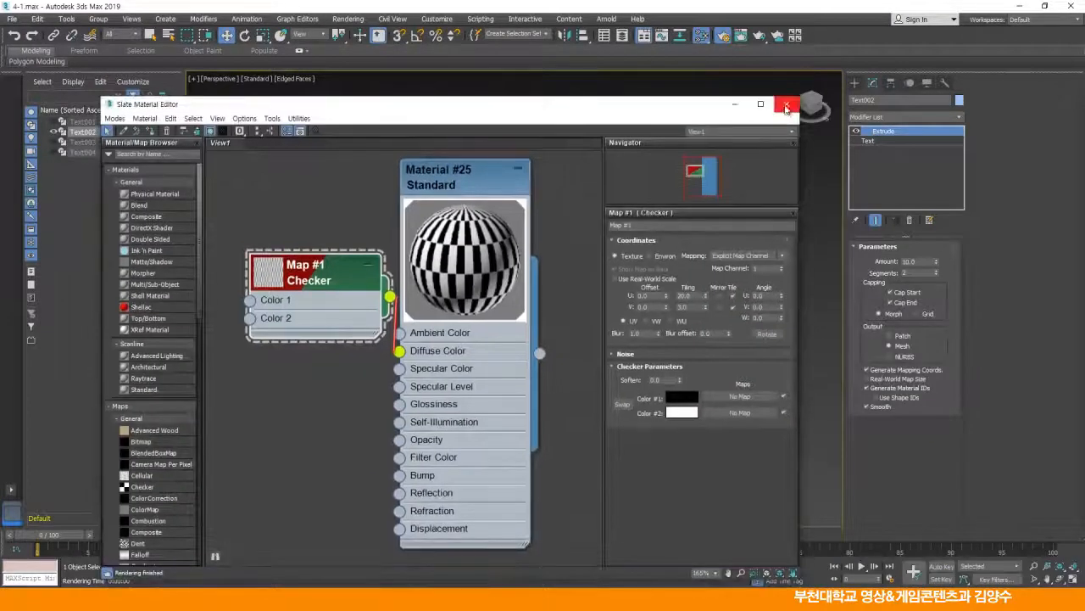
pyautogui.click(783, 103)
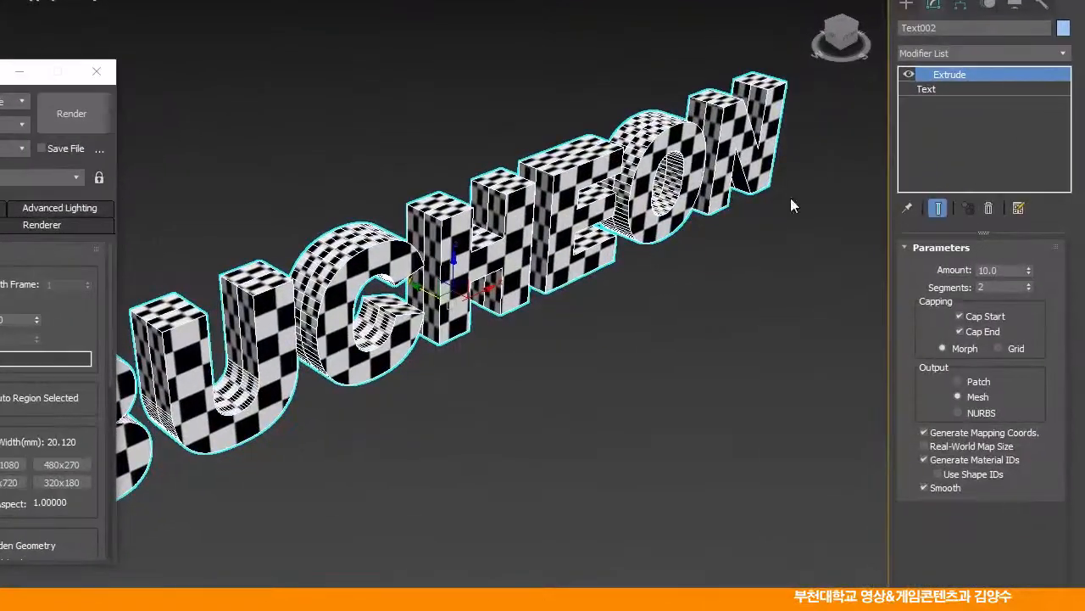
# Compare the base Text level with the Extrude modifier in the modifier stack of the BUCHEON text
pyautogui.click(932, 89)
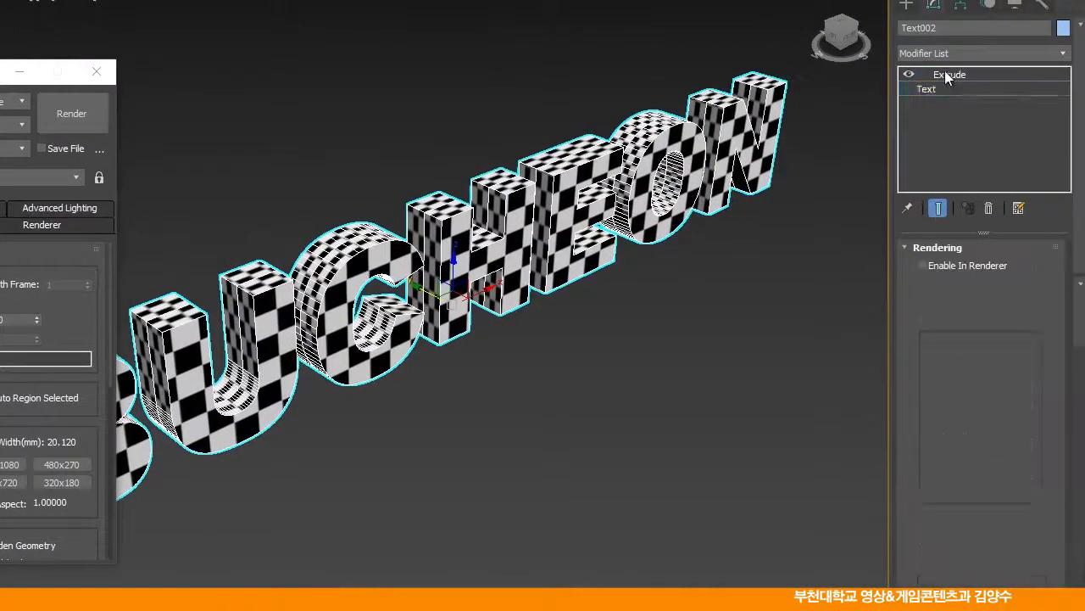
pyautogui.click(948, 76)
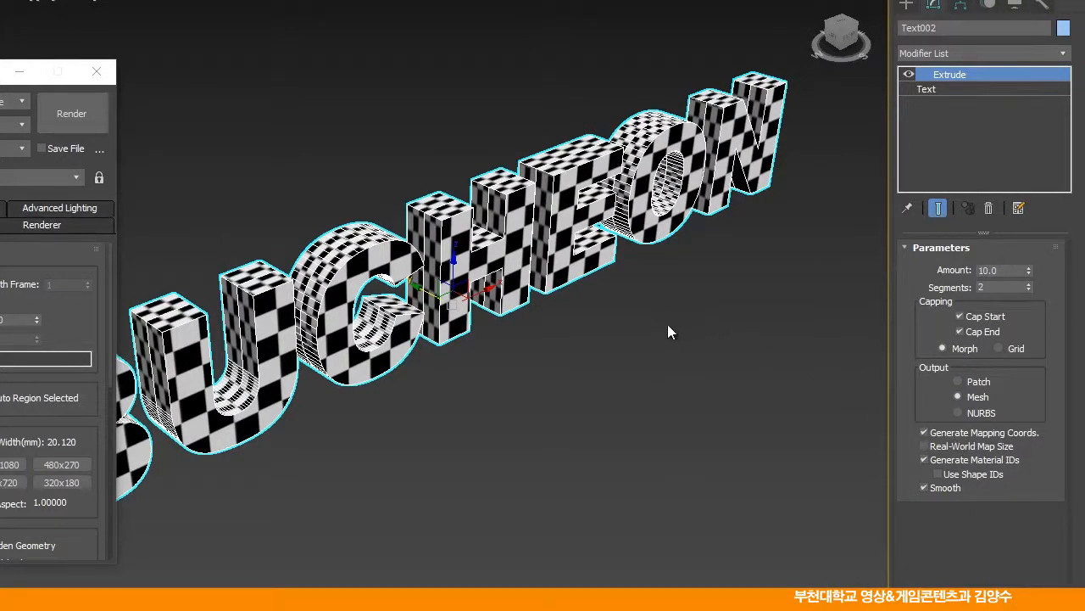
pyautogui.moveTo(577, 322); pyautogui.dragTo(599, 320, button='middle')
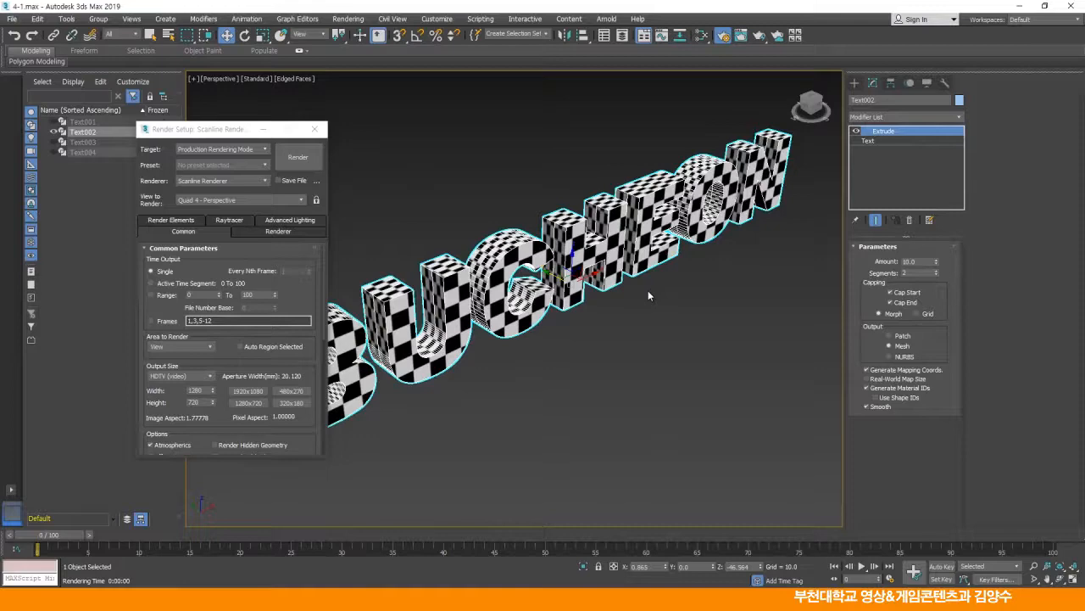
pyautogui.keyDown('alt'); pyautogui.moveTo(648, 295); pyautogui.dragTo(635, 302, button='middle'); pyautogui.keyUp('alt')
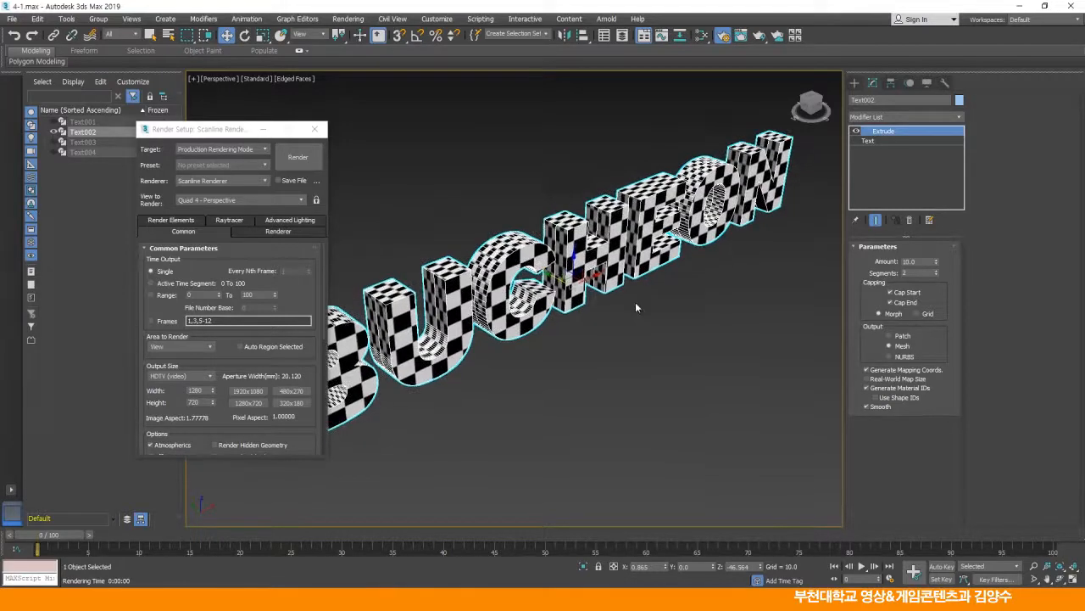
# Show all four viewports, then extend the extruded text's wording to "BUCHEON ANIMATION" at its base Text level
pyautogui.hotkey('alt', 'w')
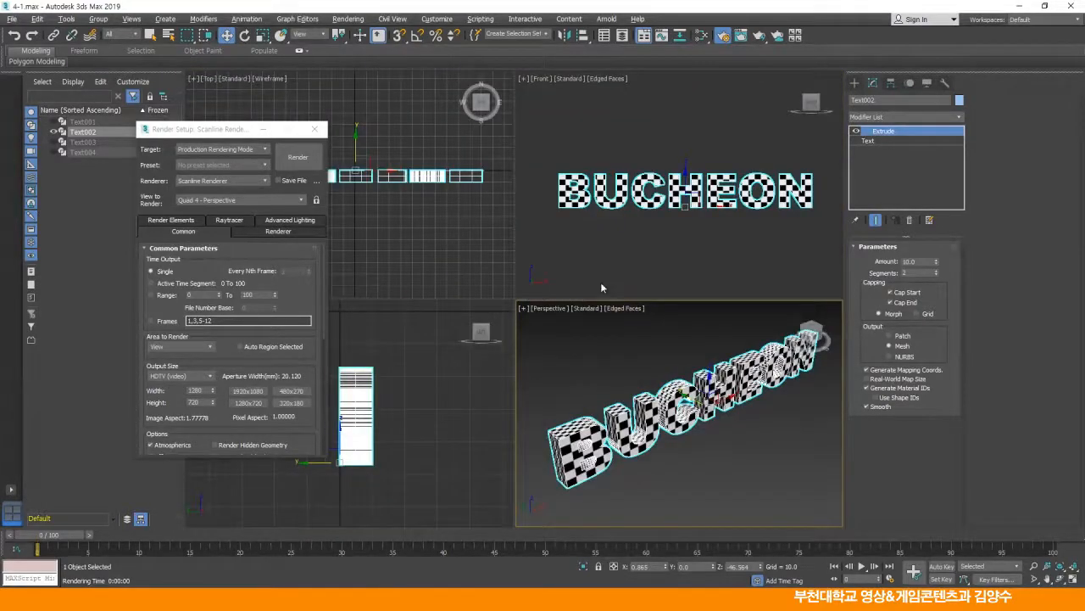
pyautogui.moveTo(208, 129); pyautogui.dragTo(284, 118)
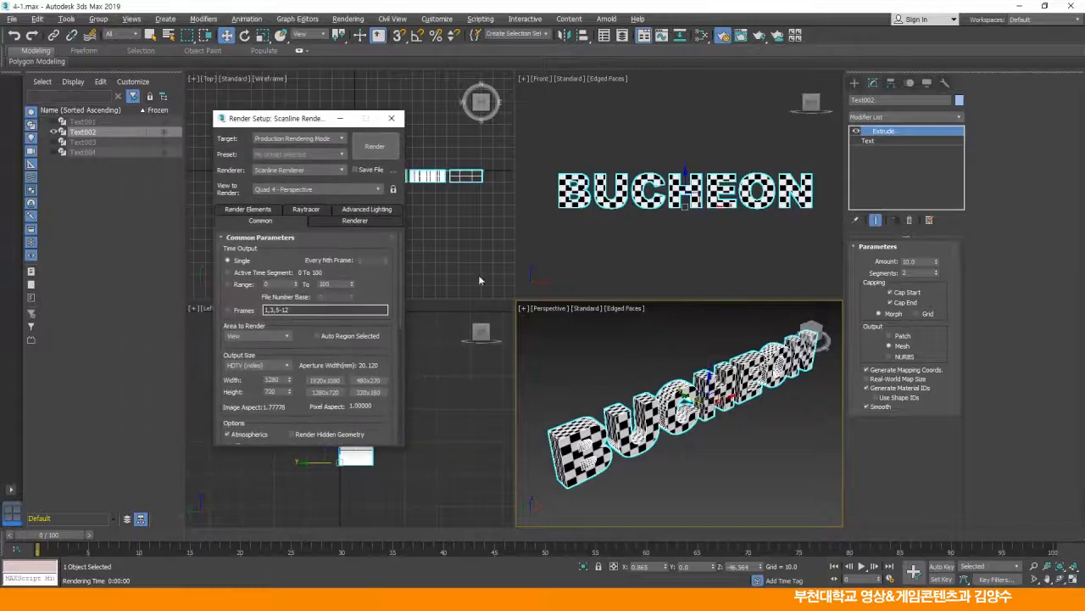
pyautogui.keyDown('alt'); pyautogui.moveTo(663, 385); pyautogui.dragTo(672, 370, button='middle'); pyautogui.keyUp('alt')
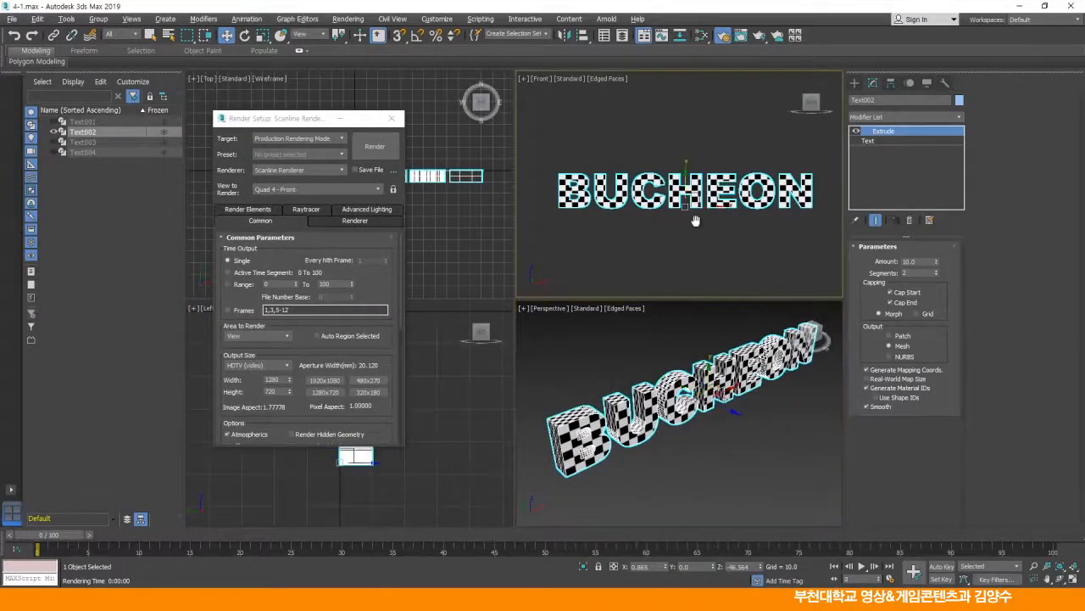
pyautogui.moveTo(695, 220); pyautogui.dragTo(692, 227, button='middle')
pyautogui.press('F10')
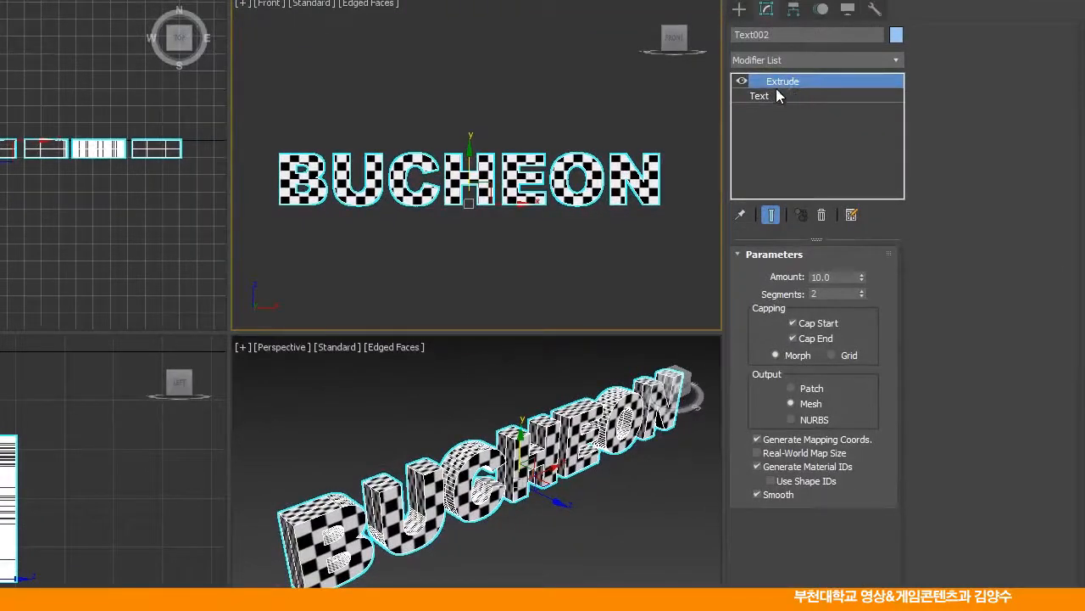
pyautogui.click(763, 96)
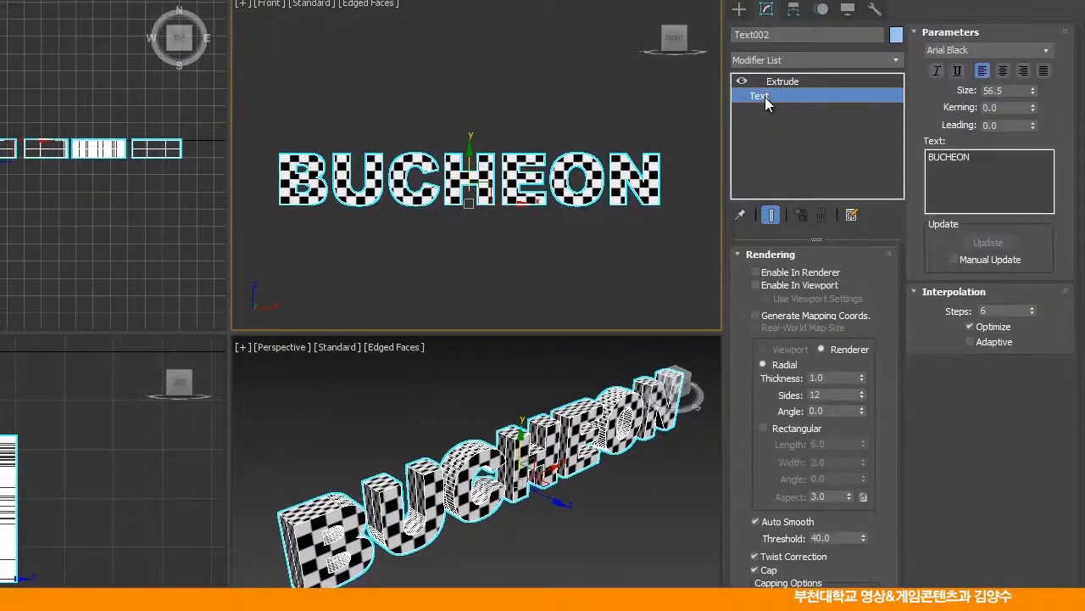
pyautogui.click(960, 168)
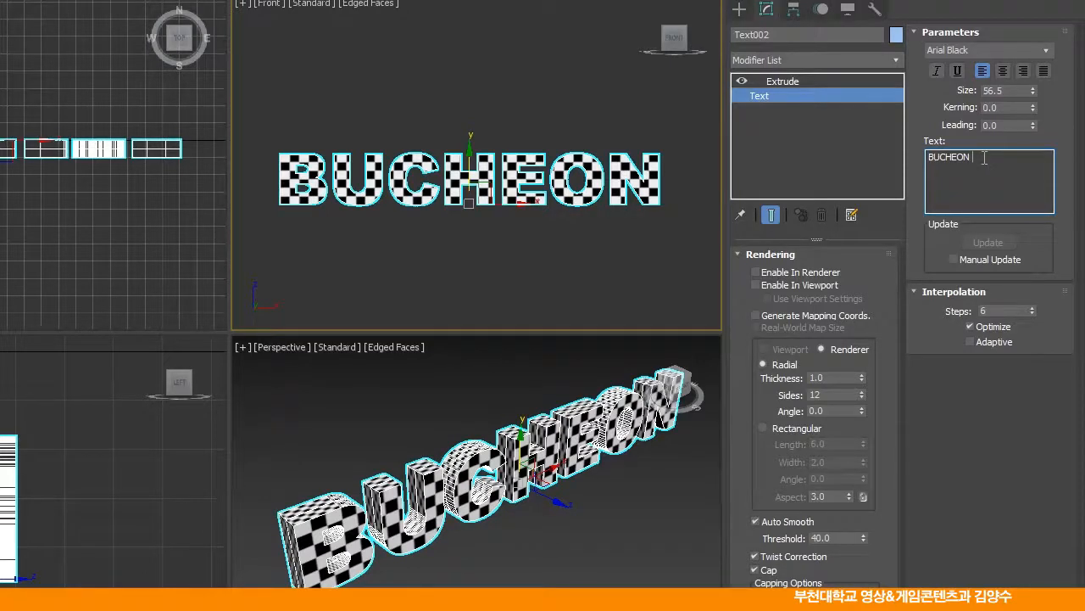
pyautogui.write('ANIMAT')
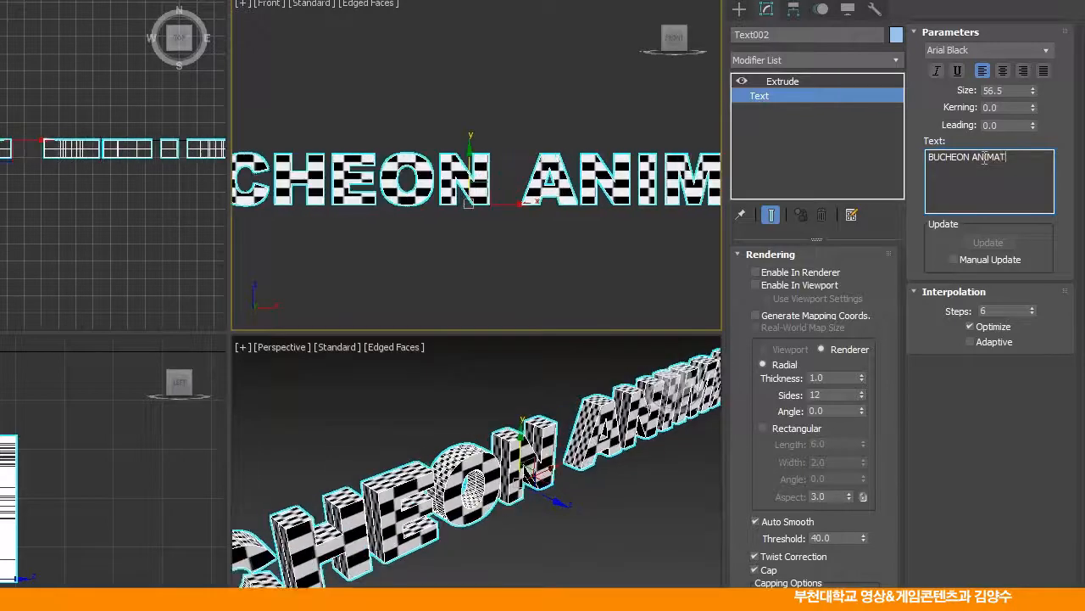
pyautogui.write('ION')
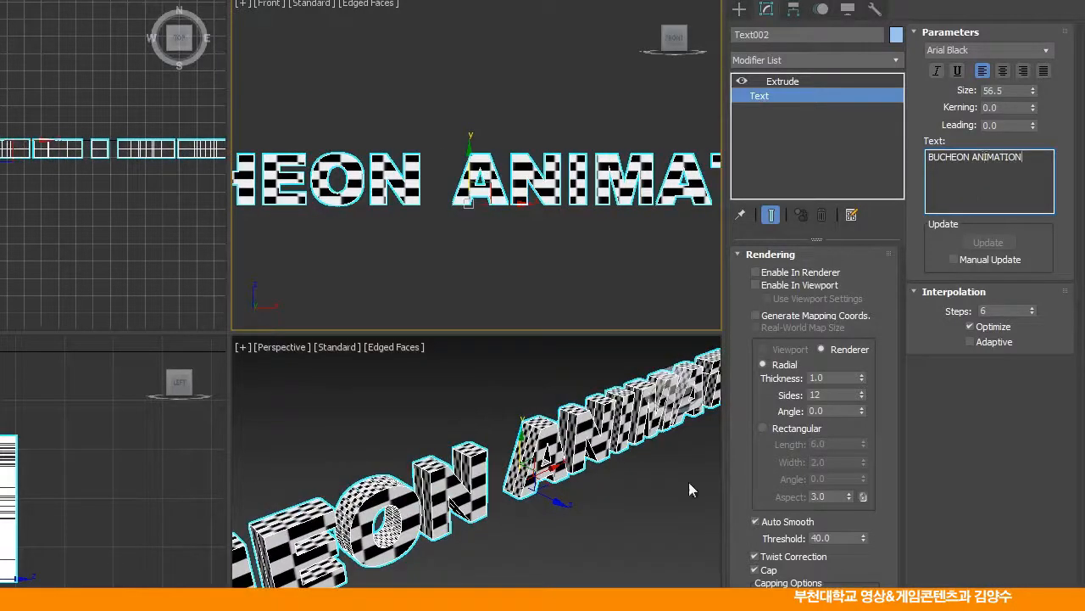
# Maximize the Perspective viewport with the whole BUCHEON ANIMATION text in frame
pyautogui.scroll(-6, 612, 475)
pyautogui.moveTo(612, 475)
pyautogui.mouseDown(button='middle')
pyautogui.moveTo(602, 466)
pyautogui.moveTo(575, 480)
pyautogui.moveTo(592, 470)
pyautogui.mouseUp(button='middle')
pyautogui.scroll(4, 574, 480)
pyautogui.moveTo(576, 507); pyautogui.dragTo(585, 456, button='middle')
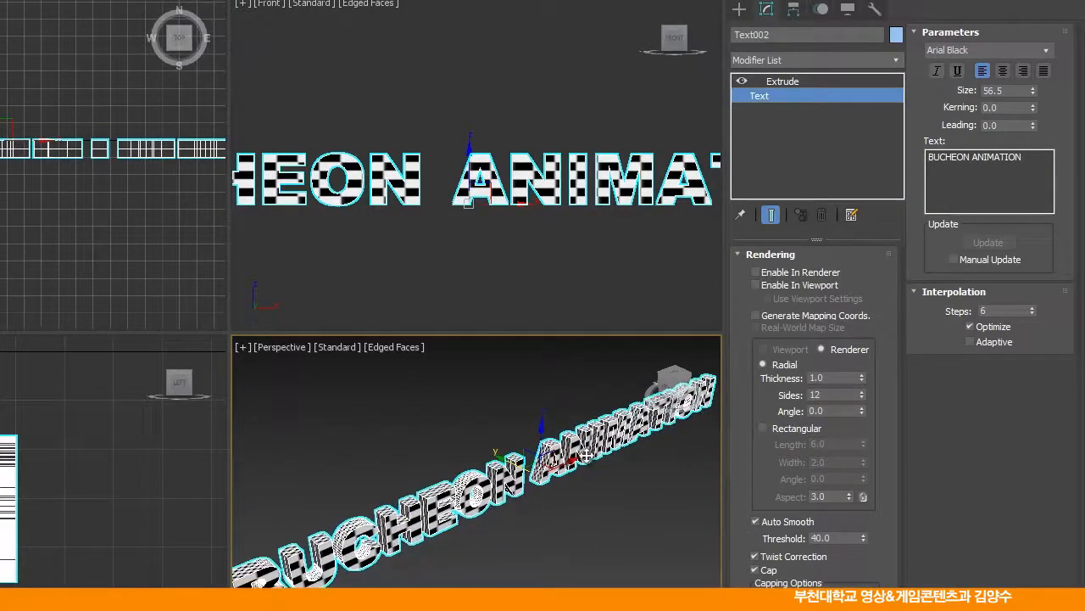
pyautogui.hotkey('alt', 'w')
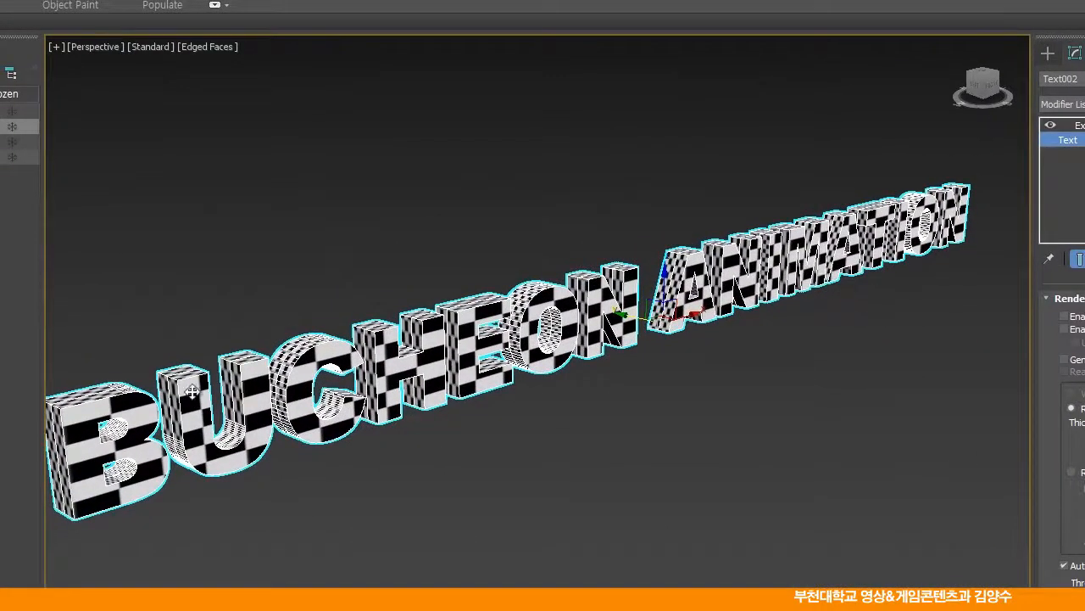
pyautogui.scroll(-2, 695, 292)
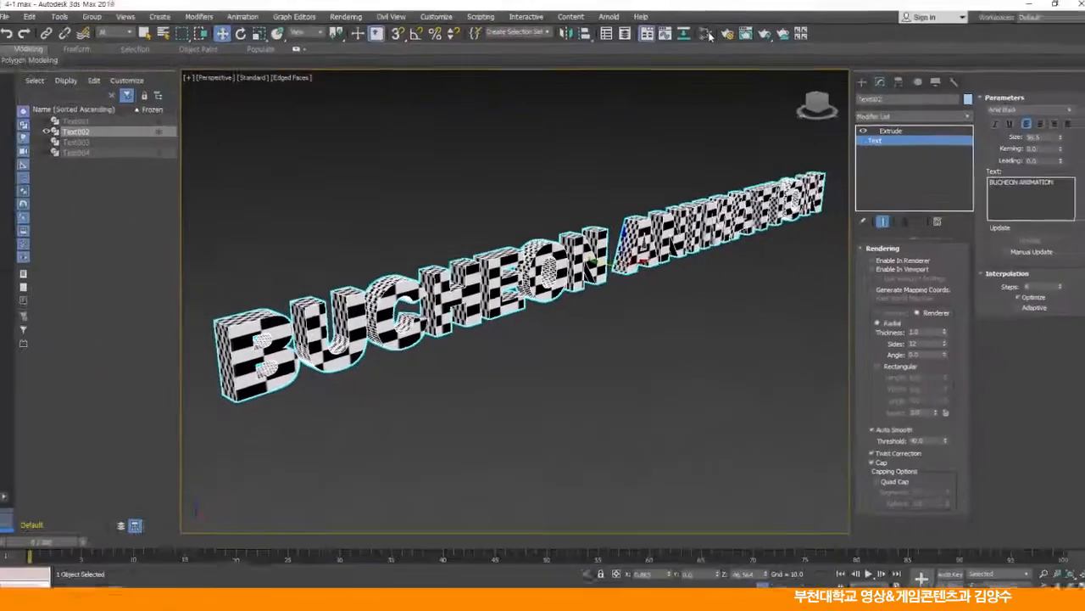
# Reopen the material editor and set the Checker map's U tiling to 40
pyautogui.click(810, 1)
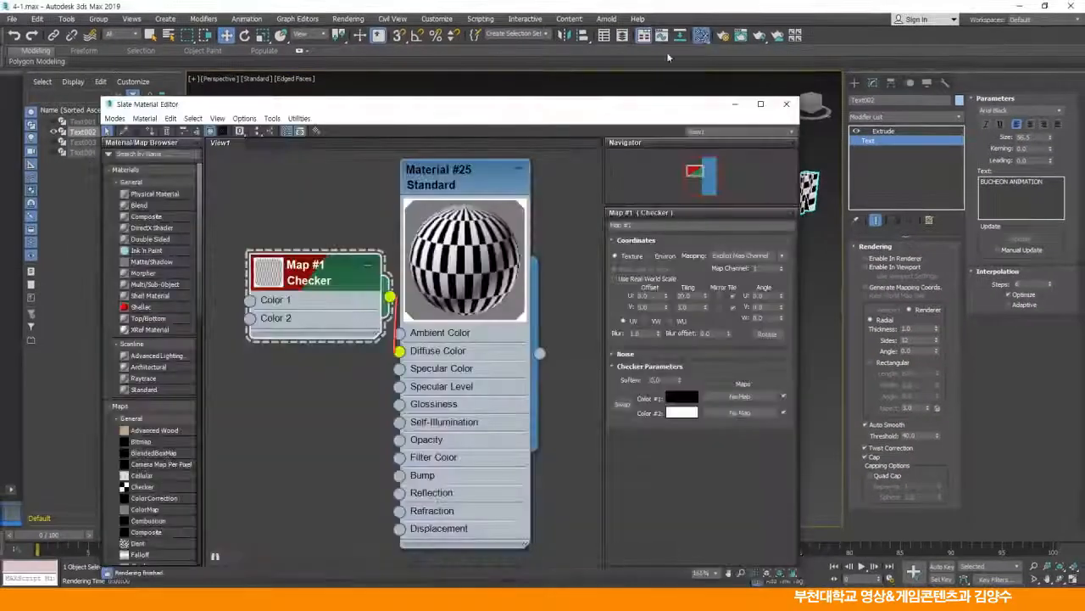
pyautogui.moveTo(548, 115); pyautogui.dragTo(826, 224)
pyautogui.moveTo(928, 417); pyautogui.dragTo(934, 362)
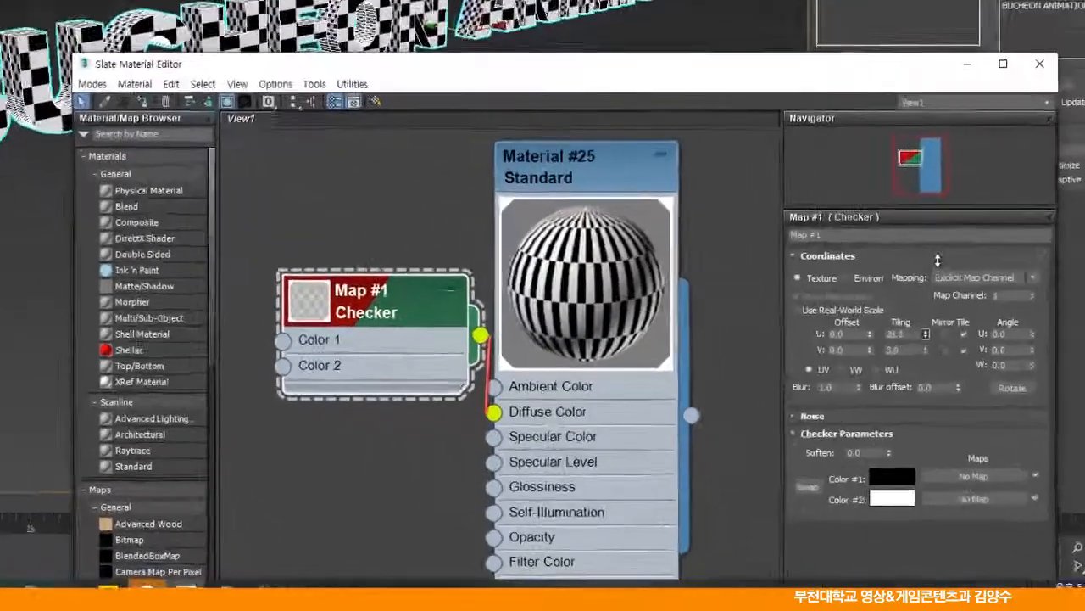
pyautogui.moveTo(937, 260); pyautogui.dragTo(867, 310)
pyautogui.write('40')
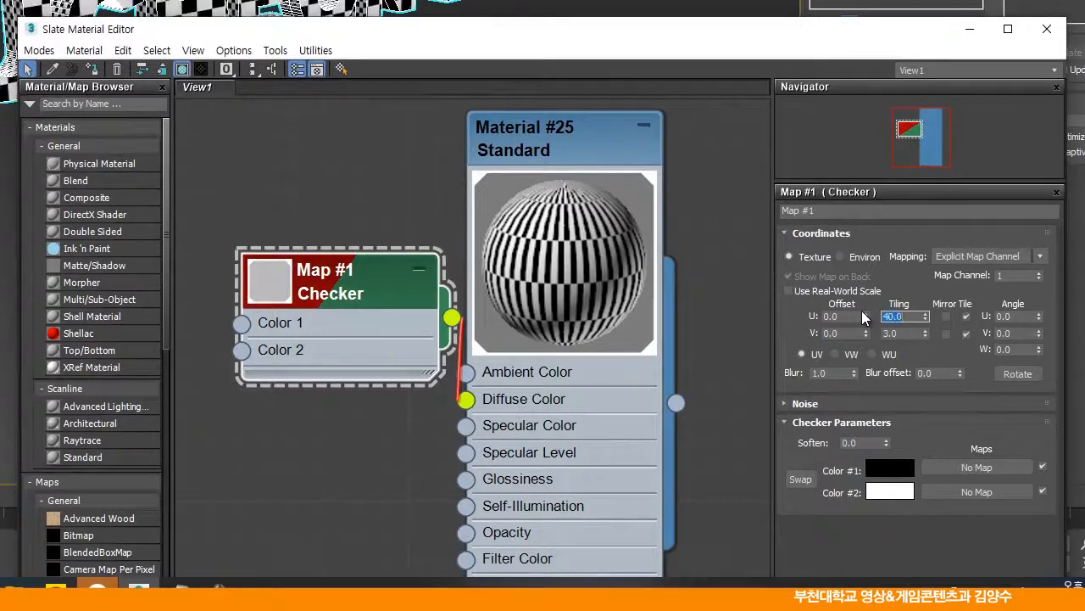
pyautogui.press('Return')
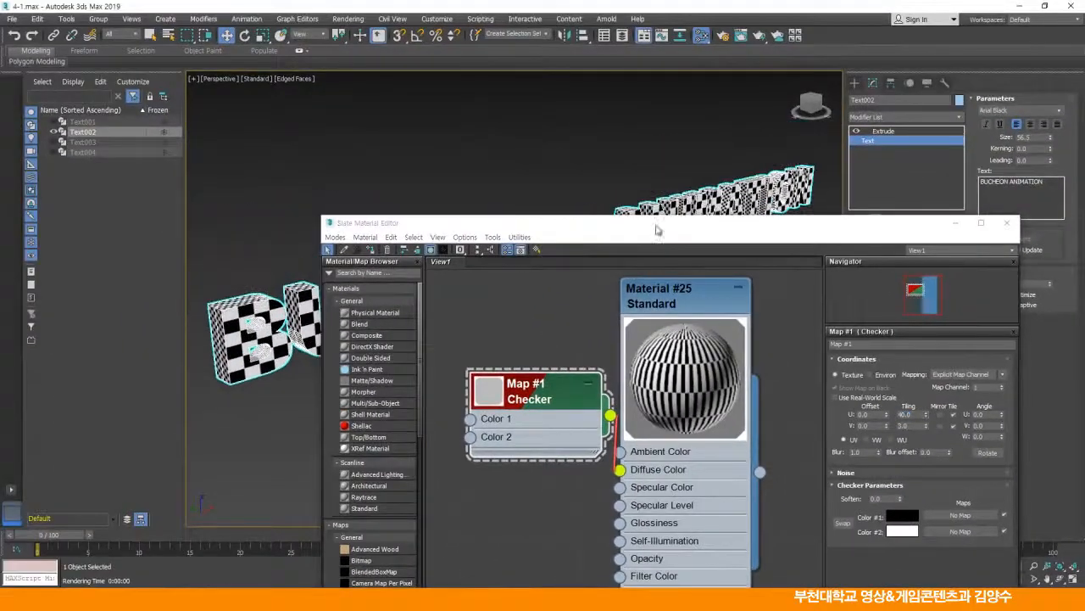
# Close the material editor, render the longer text, then close the rendered frame and the render settings
pyautogui.click(1007, 222)
pyautogui.moveTo(592, 268); pyautogui.dragTo(596, 284, button='middle')
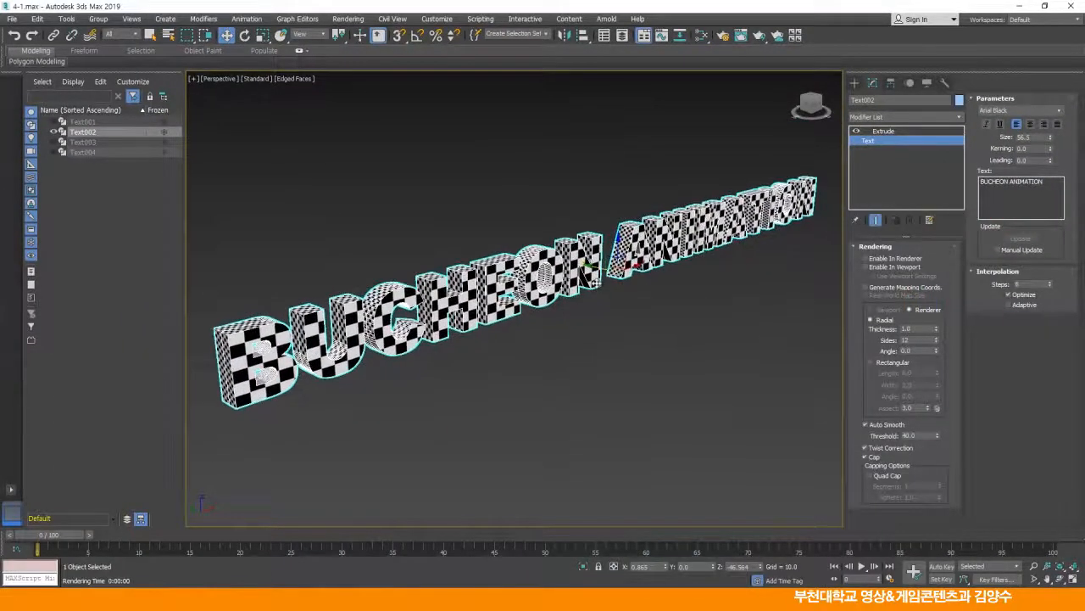
pyautogui.click(723, 36)
pyautogui.click(371, 146)
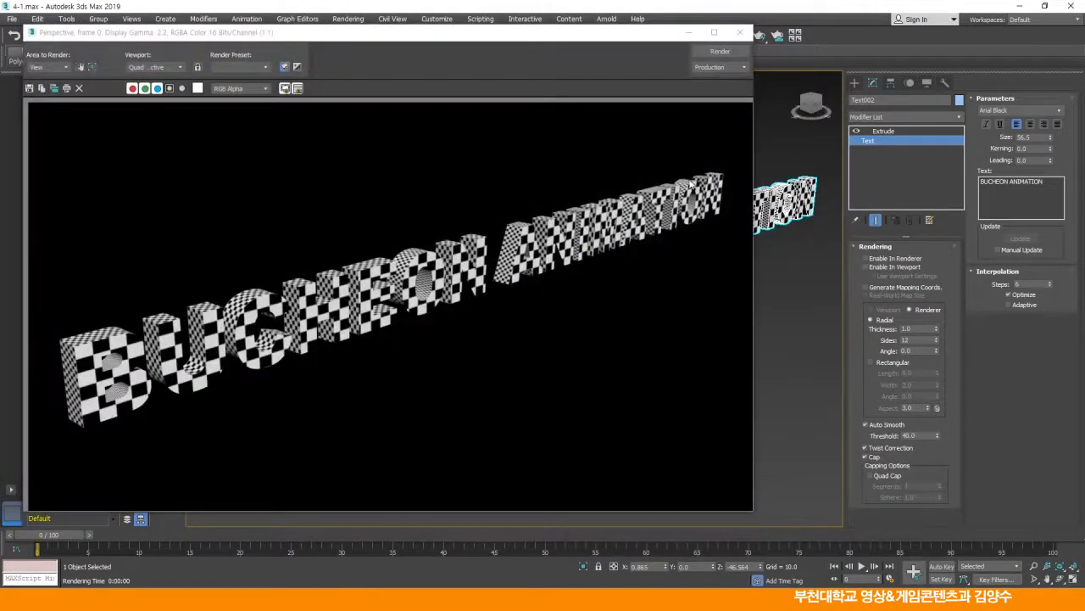
pyautogui.click(740, 33)
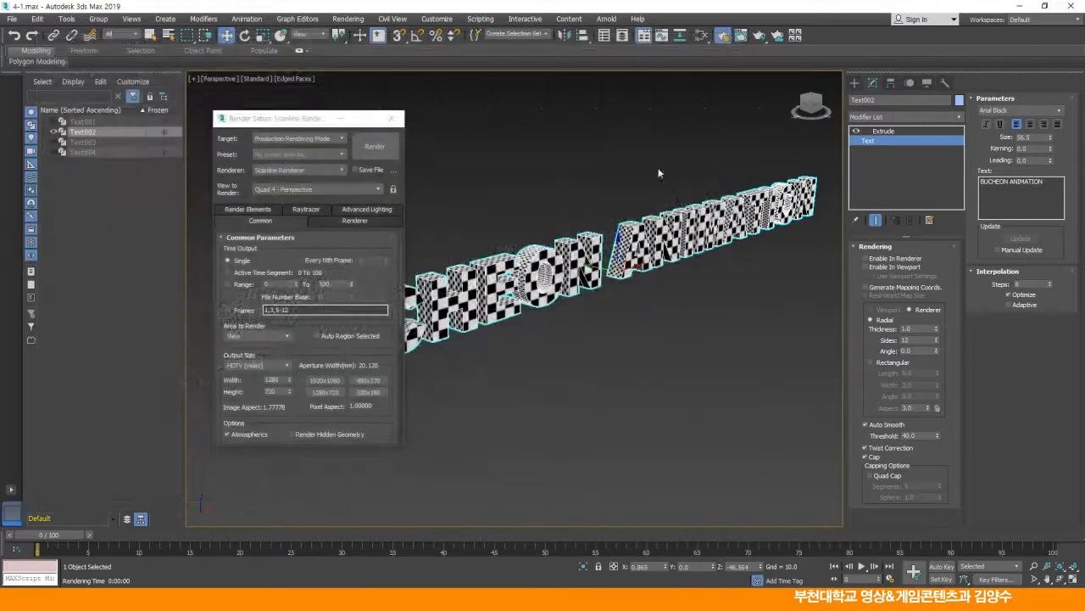
pyautogui.click(391, 118)
# Add a new Standard material in an empty area of the material editor's node graph
pyautogui.keyDown('alt'); pyautogui.moveTo(629, 252); pyautogui.dragTo(635, 286, button='middle'); pyautogui.keyUp('alt')
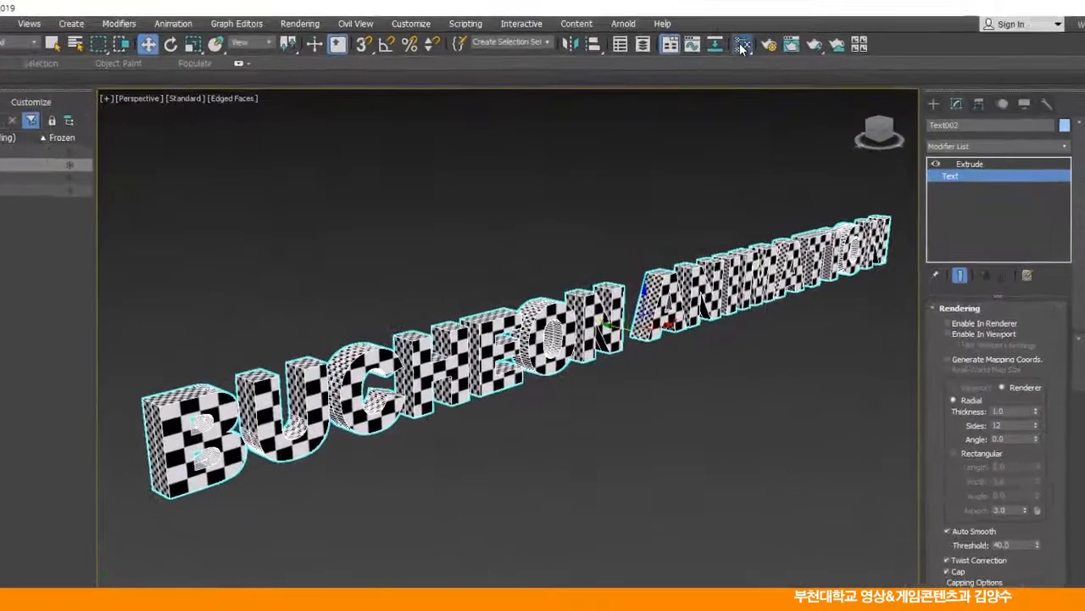
pyautogui.click(742, 45)
pyautogui.moveTo(755, 290); pyautogui.dragTo(548, 56)
pyautogui.moveTo(593, 252); pyautogui.dragTo(254, 253, button='middle')
pyautogui.moveTo(526, 251); pyautogui.dragTo(411, 256, button='middle')
pyautogui.rightClick(394, 150)
pyautogui.moveTo(436, 156)
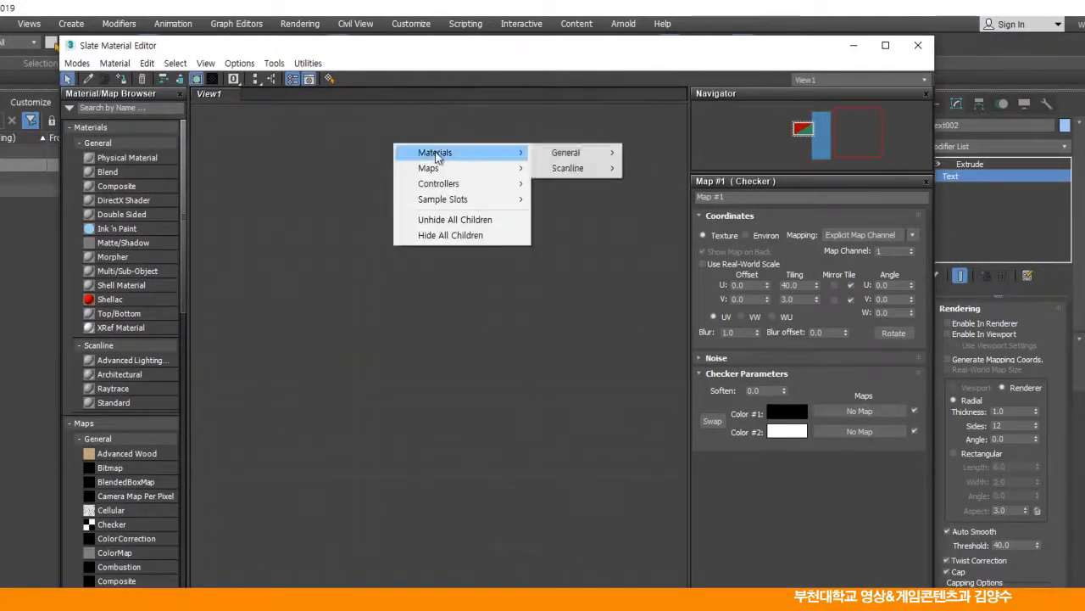
pyautogui.moveTo(565, 172)
pyautogui.click(651, 209)
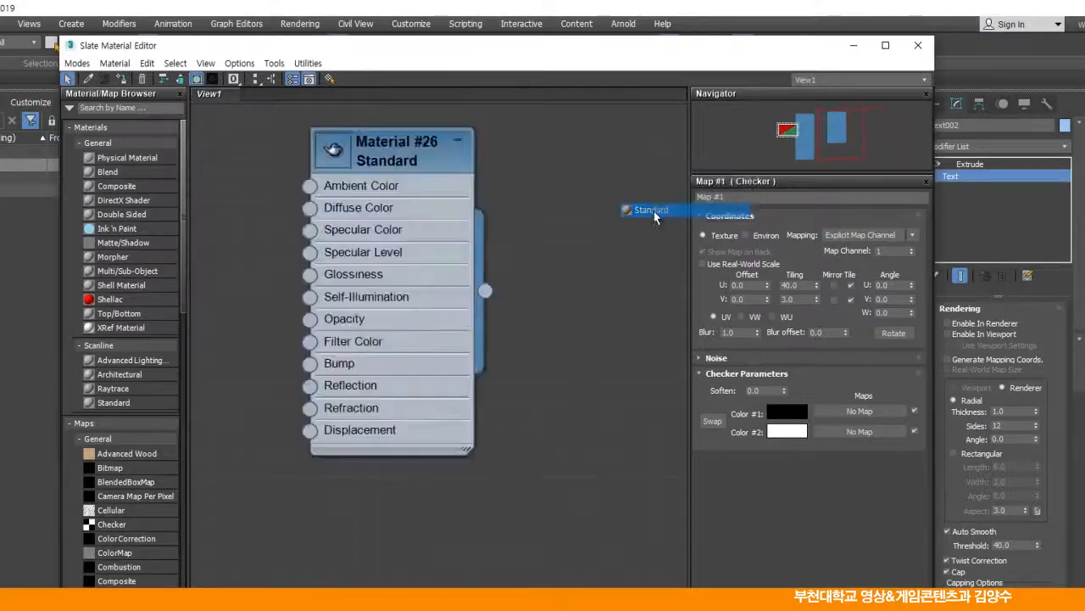
# Enlarge the new material's preview and assign the material to the selected text
pyautogui.moveTo(456, 199); pyautogui.dragTo(439, 151)
pyautogui.doubleClick(410, 202)
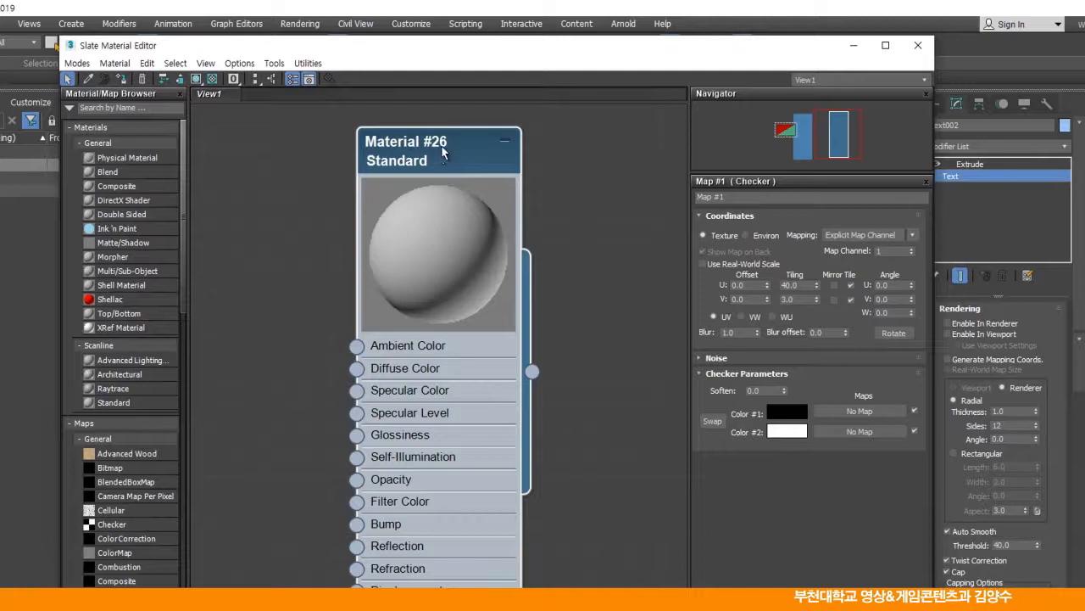
pyautogui.click(122, 79)
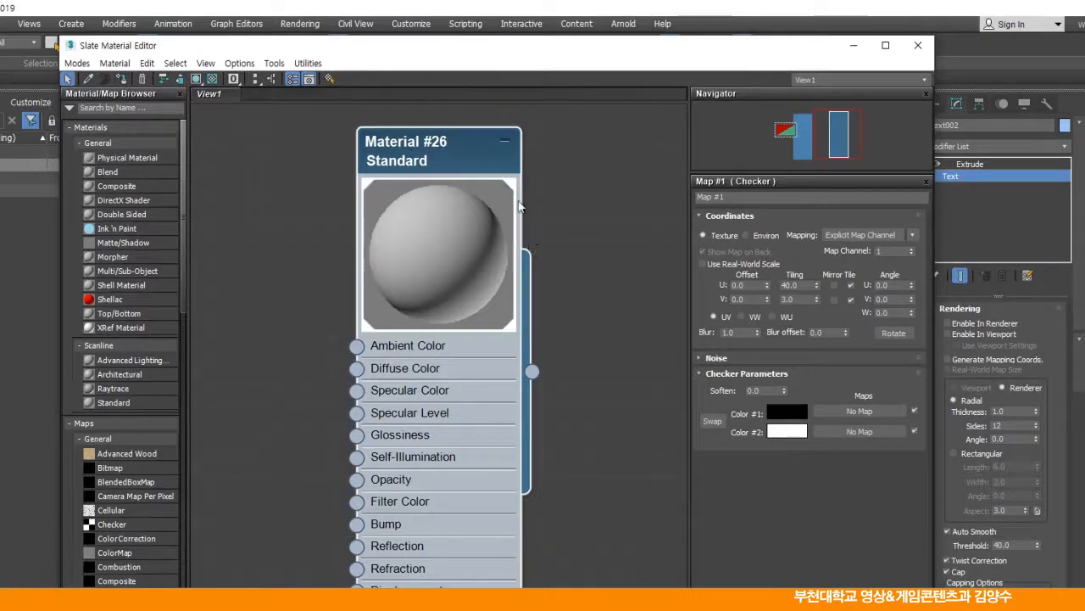
# Switch the new material to the Metal shader with Specular Level 97 and Glossiness 67
pyautogui.doubleClick(440, 147)
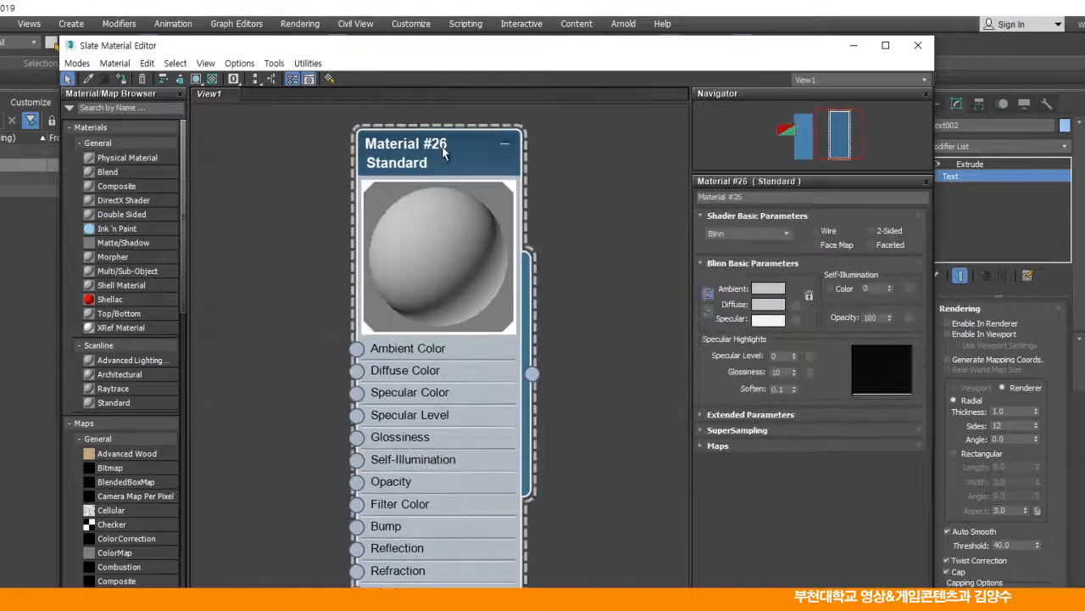
pyautogui.click(746, 232)
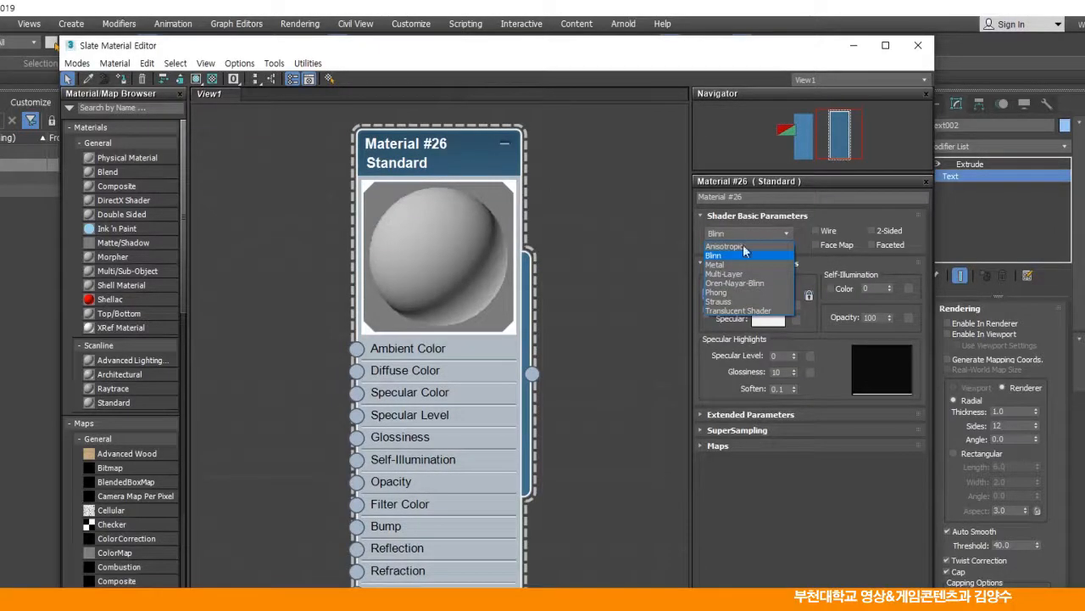
pyautogui.click(723, 266)
pyautogui.click(779, 355)
pyautogui.write('97')
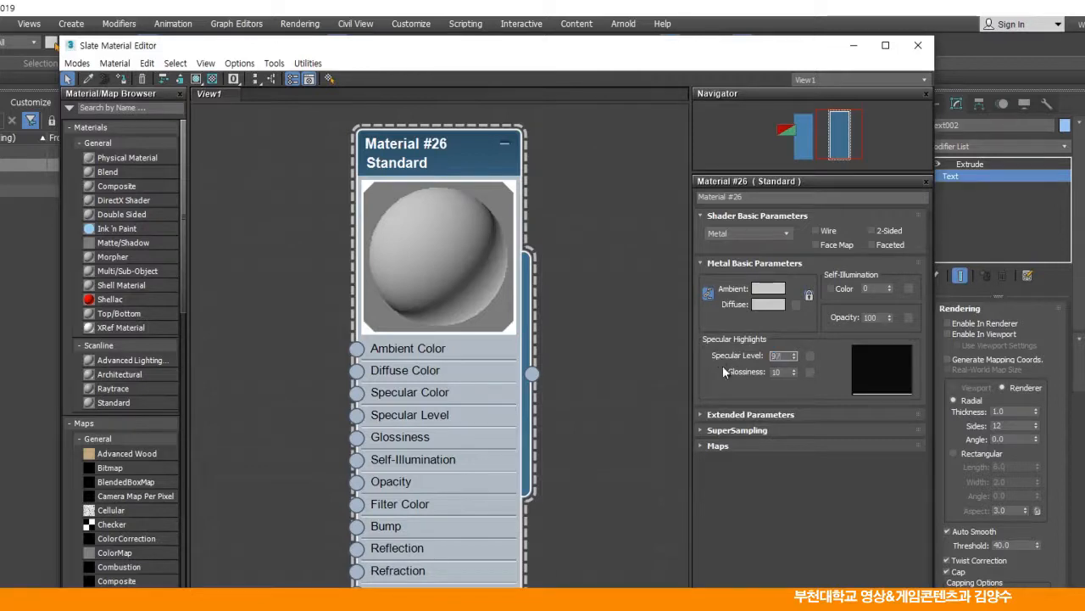
pyautogui.click(775, 373)
pyautogui.write('67')
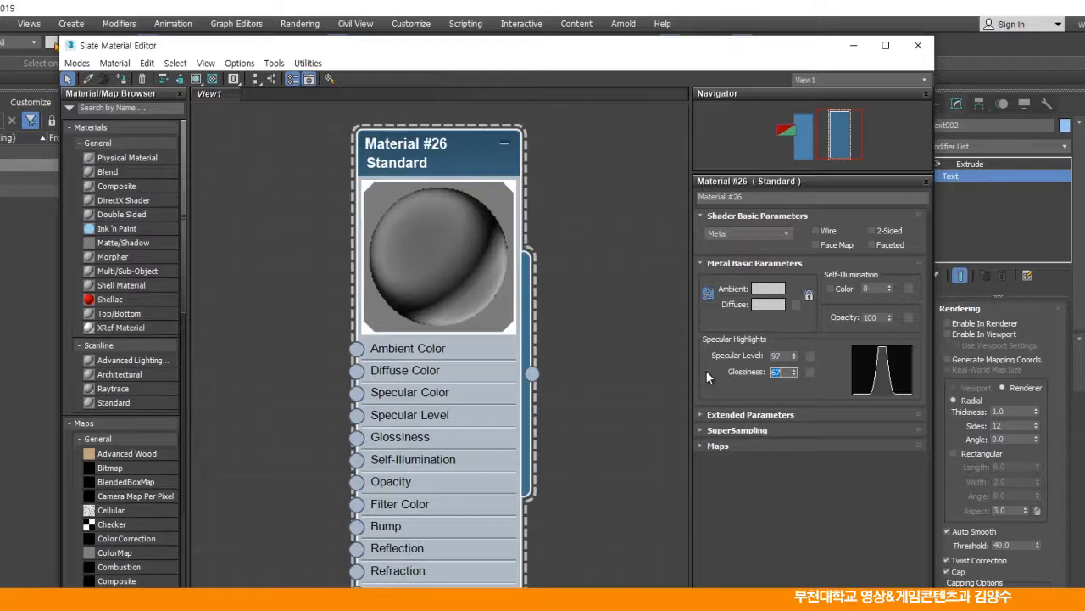
pyautogui.press('Return')
pyautogui.moveTo(447, 152); pyautogui.dragTo(519, 154)
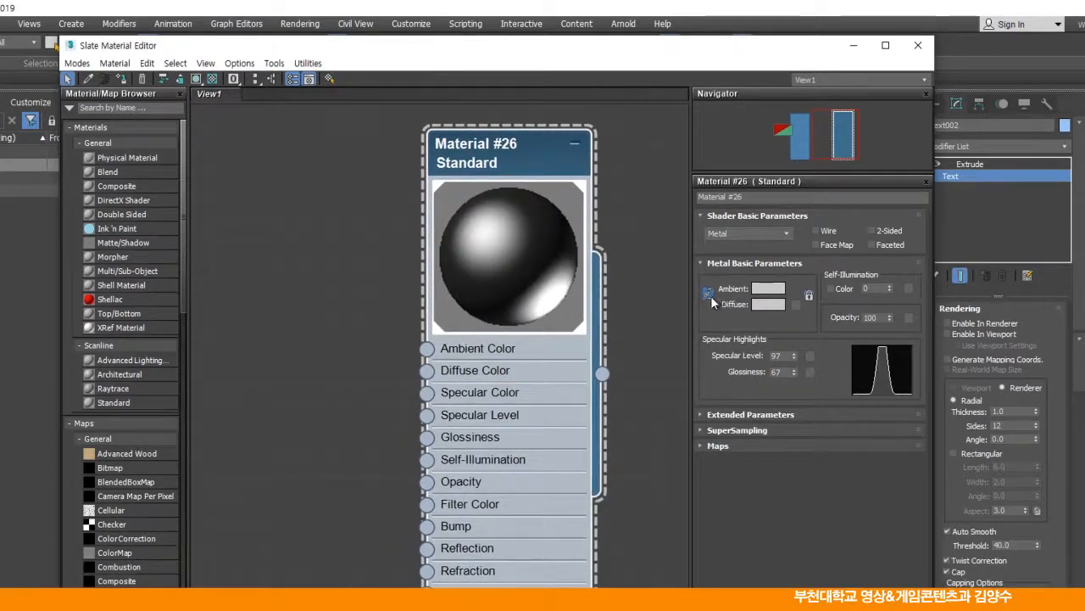
# Set the new material's Ambient color to golden yellow, RGB 255, 204, 0
pyautogui.click(775, 290)
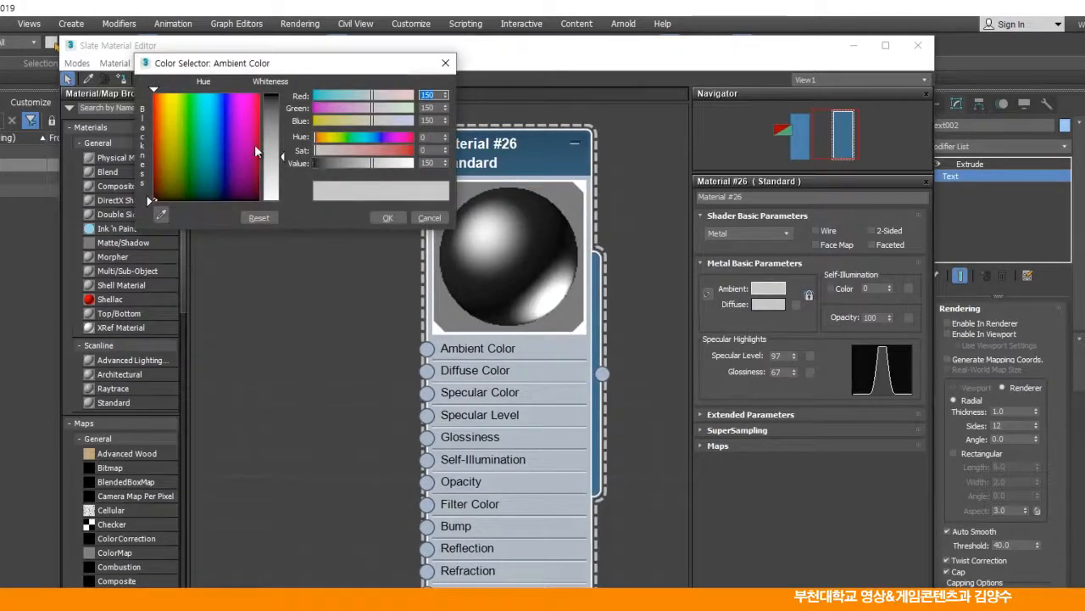
pyautogui.moveTo(186, 111); pyautogui.dragTo(168, 92)
pyautogui.moveTo(276, 156); pyautogui.dragTo(277, 95)
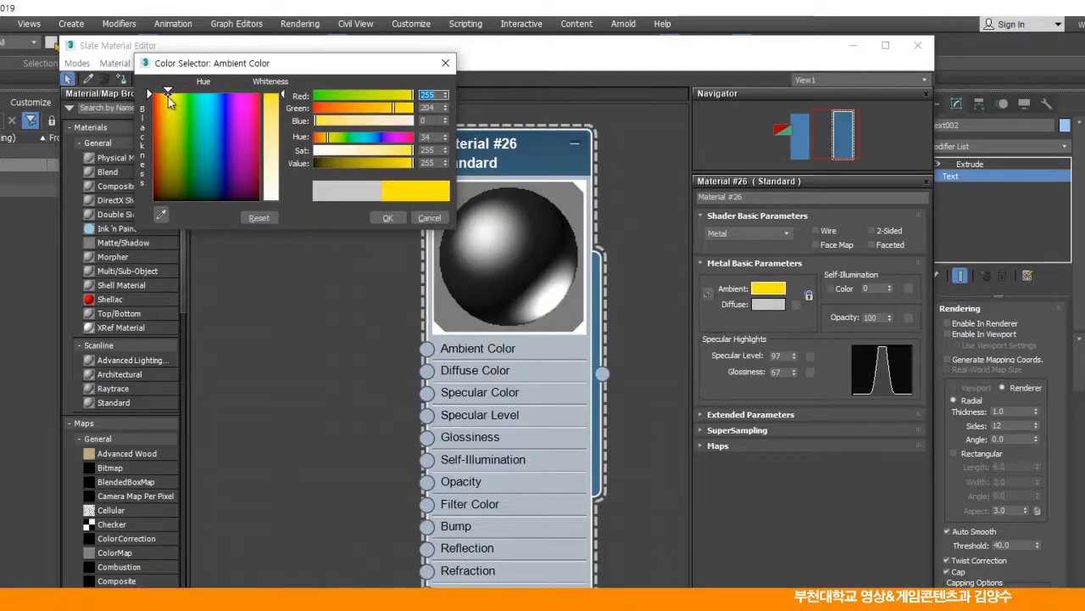
# Set Material #26's ambient color to golden yellow and its diffuse color to a saturated orange
pyautogui.moveTo(168, 98); pyautogui.dragTo(169, 96)
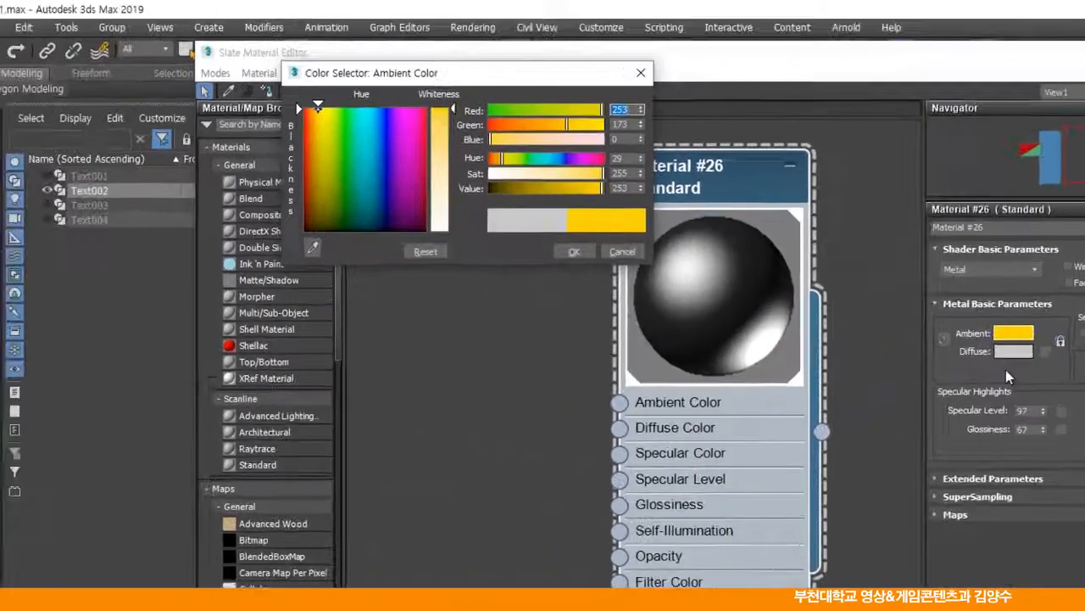
pyautogui.click(767, 305)
pyautogui.moveTo(372, 132)
pyautogui.mouseDown()
pyautogui.moveTo(338, 105)
pyautogui.moveTo(354, 109)
pyautogui.mouseUp()
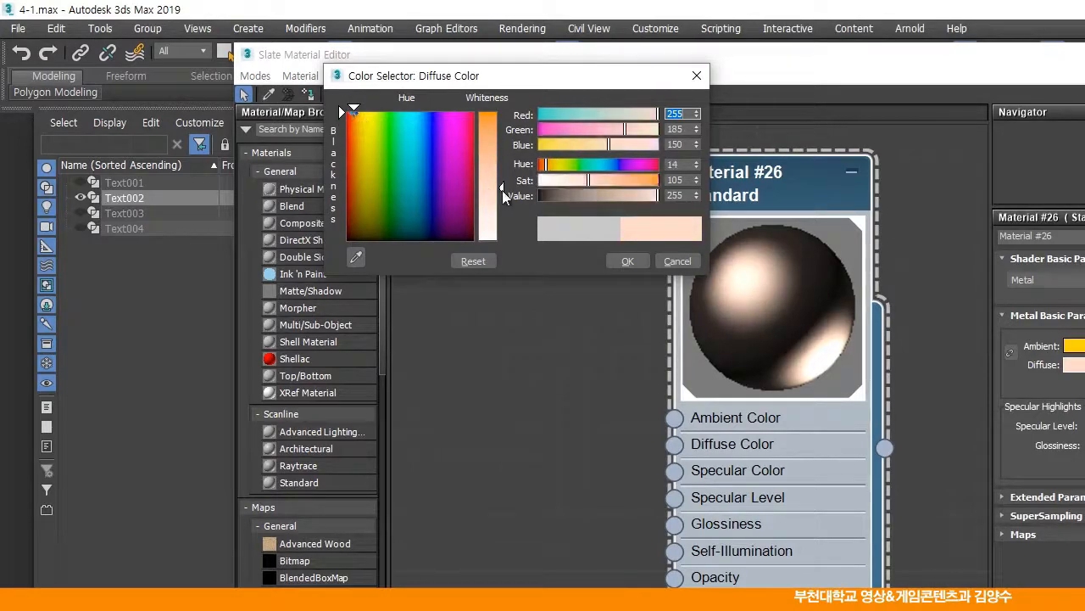
pyautogui.moveTo(499, 190); pyautogui.dragTo(491, 112)
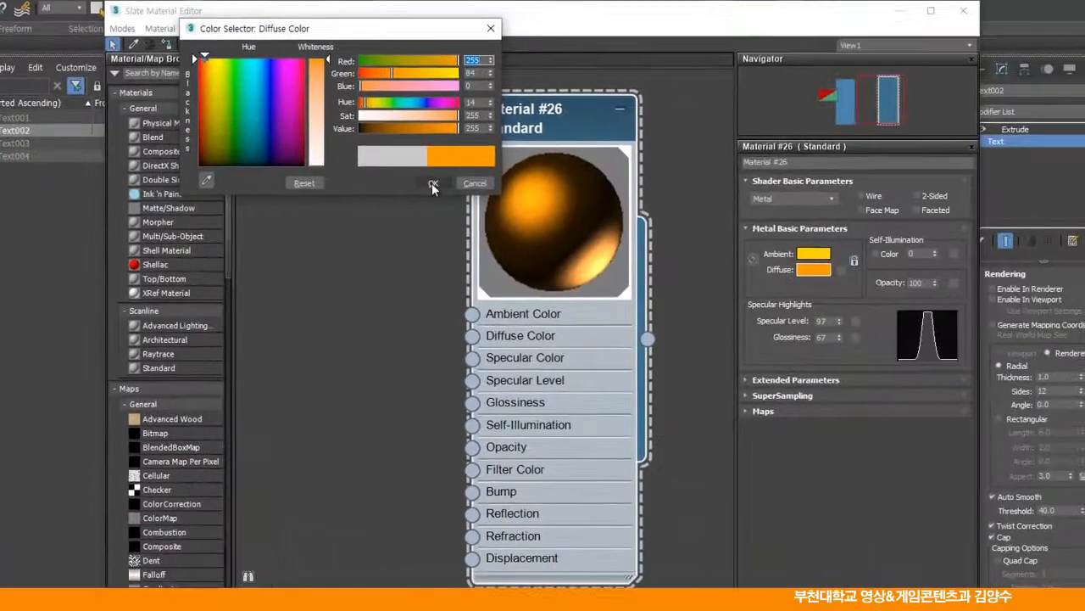
pyautogui.click(627, 261)
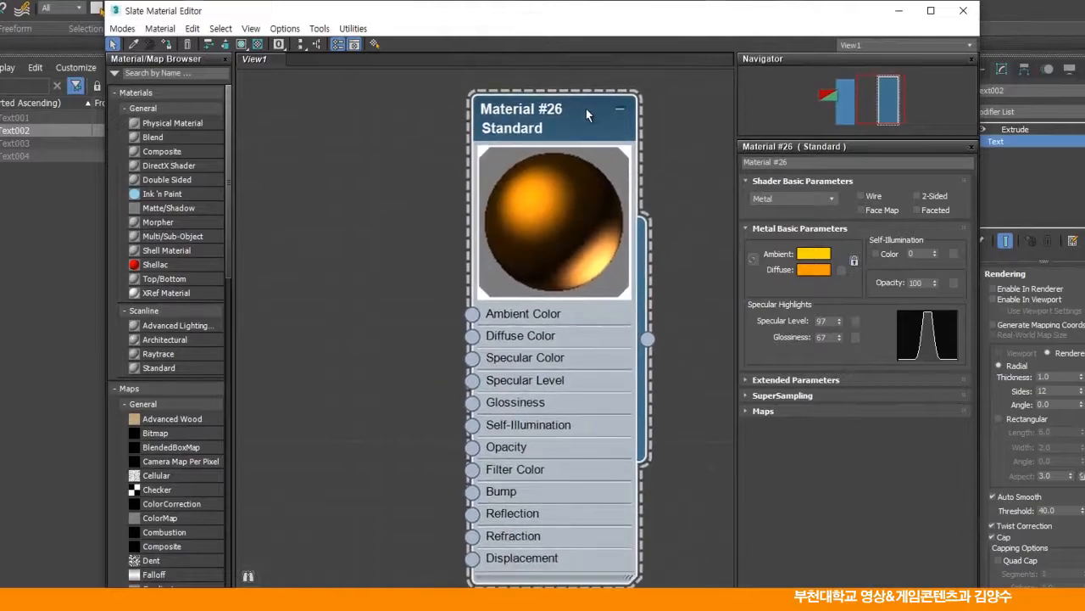
# Render the perspective view to check the gold material on the BUCHEON ANIMATION text, and close the rendered frame
pyautogui.moveTo(394, 14); pyautogui.dragTo(528, 237)
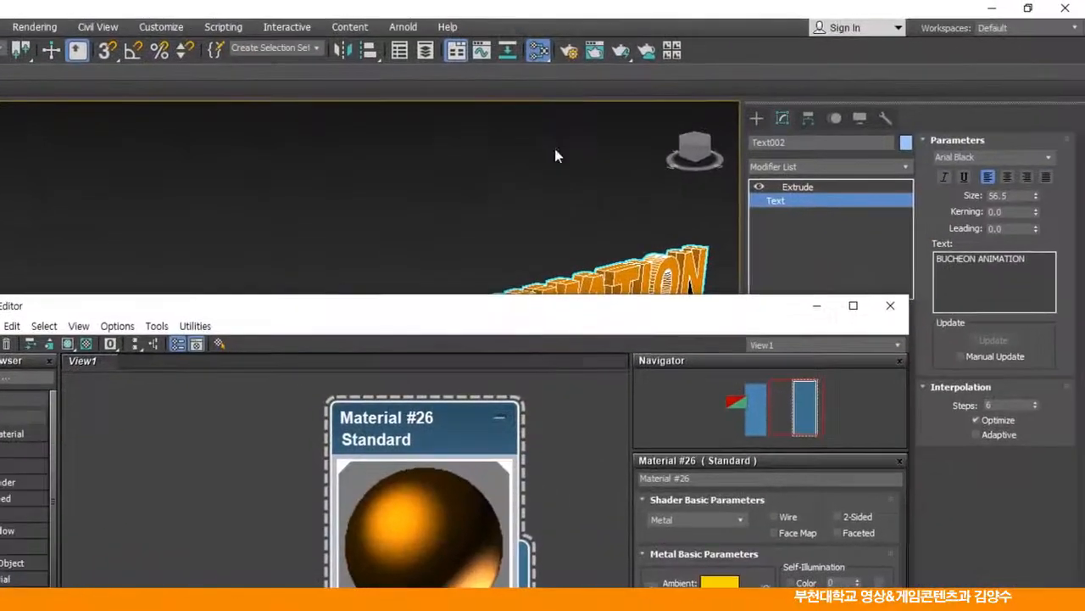
pyautogui.click(569, 51)
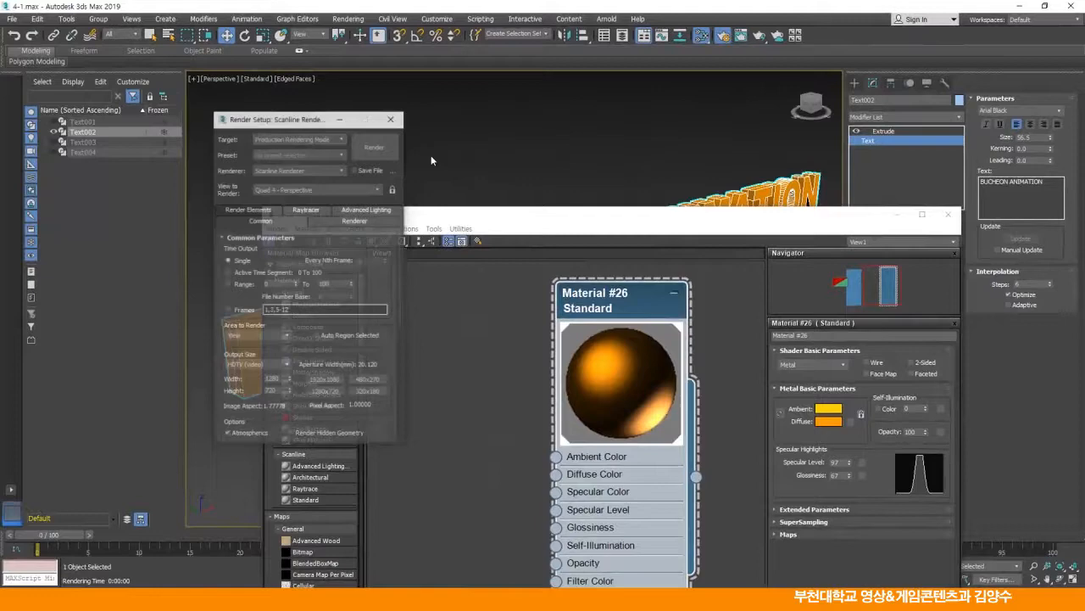
pyautogui.click(374, 148)
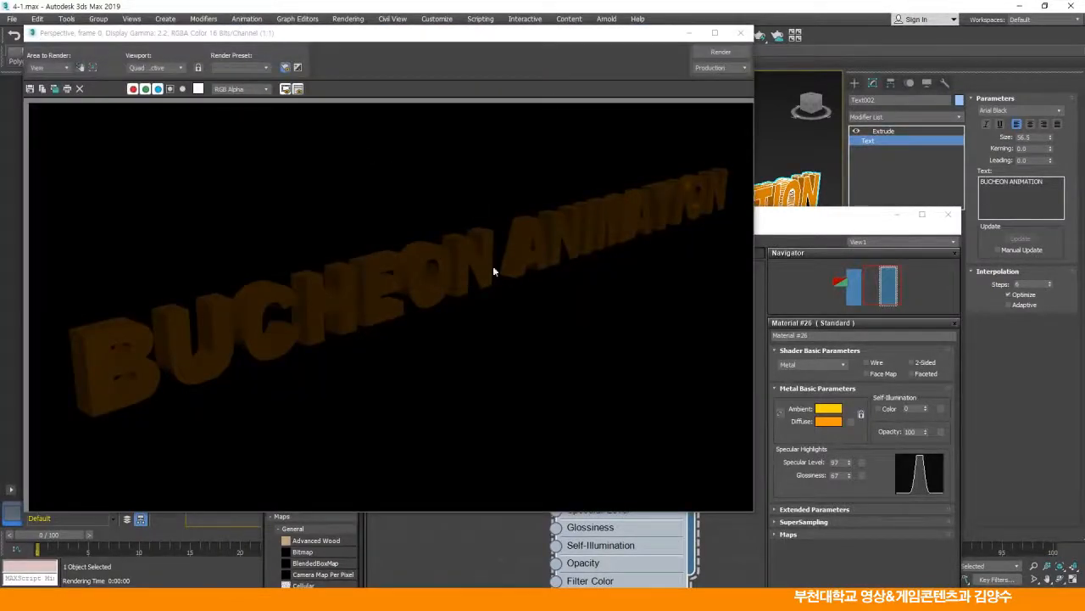
pyautogui.click(740, 32)
# Add a Noise map to the Bump input of Material #26 and place its node beside the material
pyautogui.moveTo(676, 198); pyautogui.dragTo(612, 40)
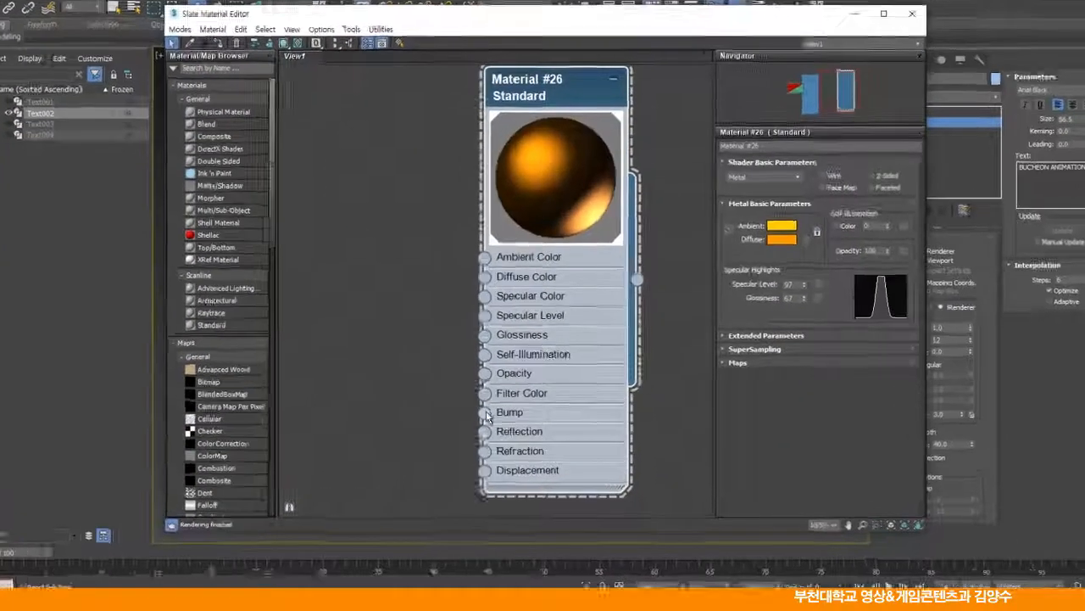
pyautogui.moveTo(490, 406); pyautogui.dragTo(430, 357)
pyautogui.moveTo(402, 378)
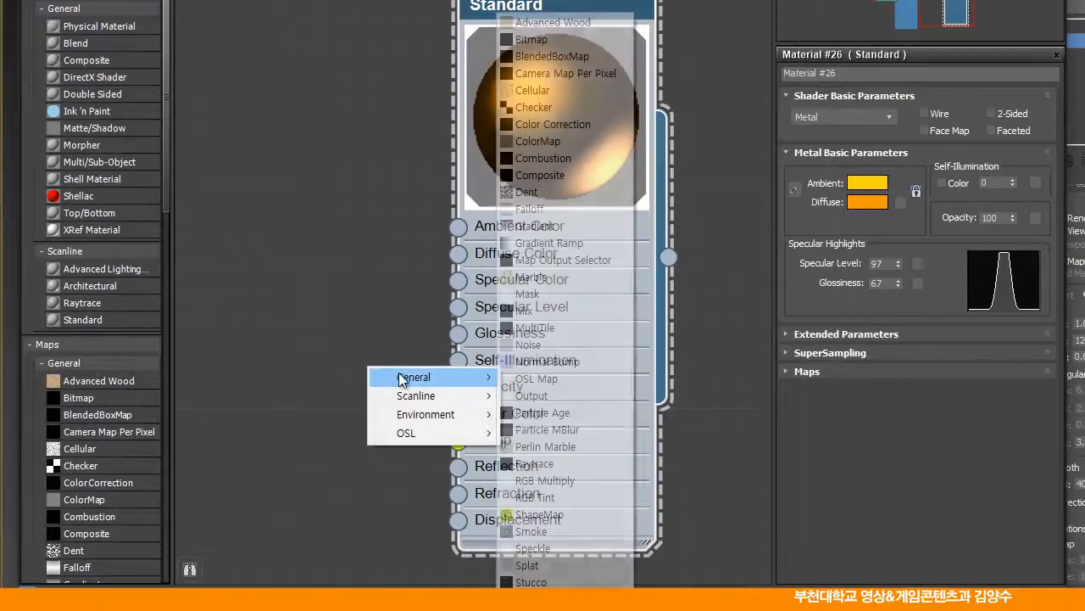
pyautogui.click(530, 345)
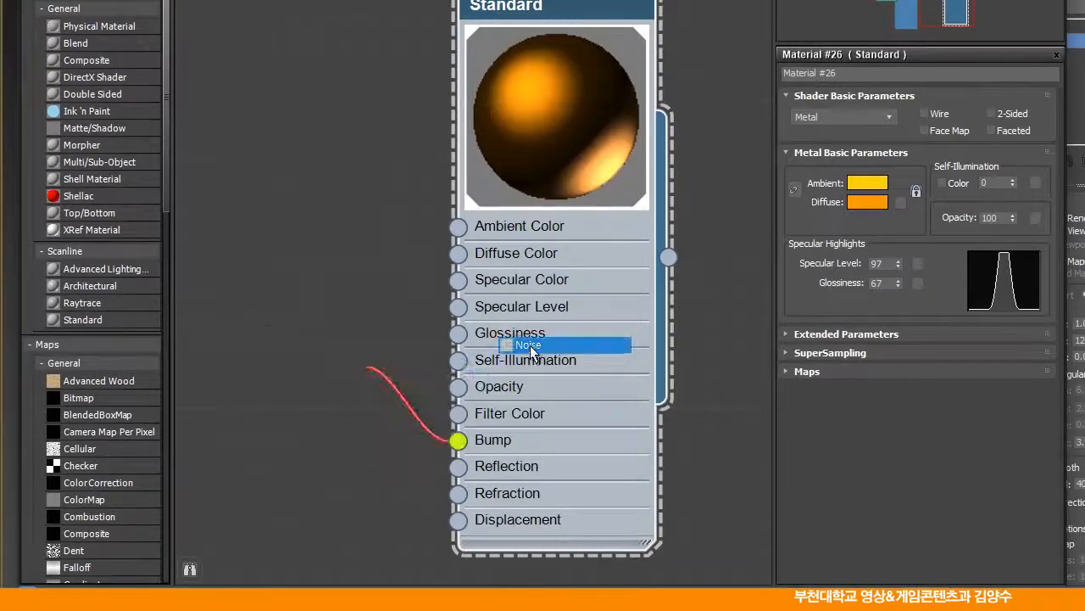
pyautogui.moveTo(354, 358); pyautogui.dragTo(326, 292)
# Set the Noise map's size to 1.0
pyautogui.doubleClick(325, 293)
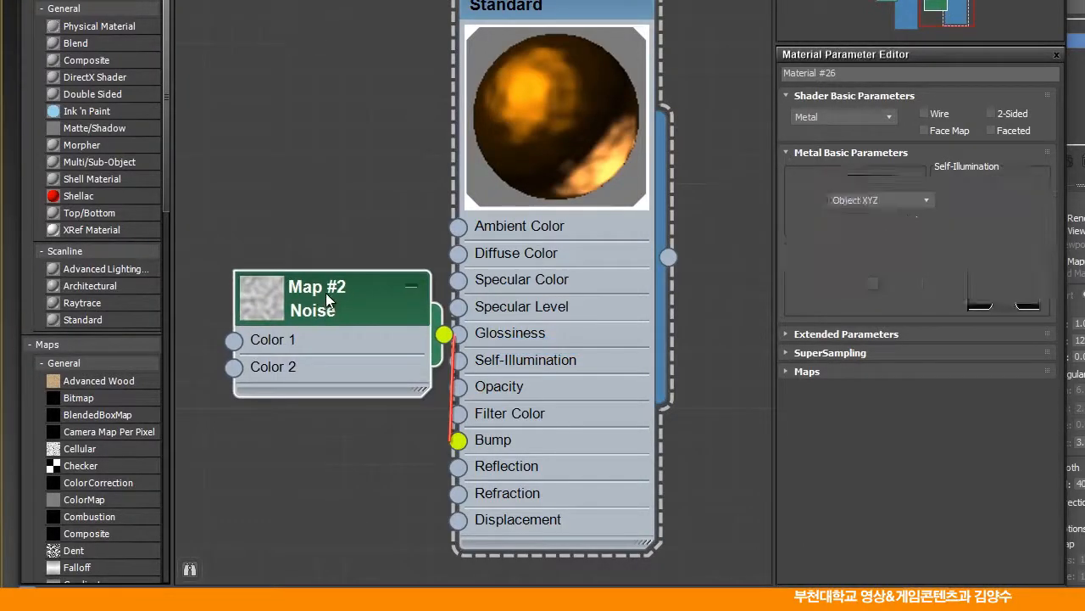
pyautogui.doubleClick(839, 311)
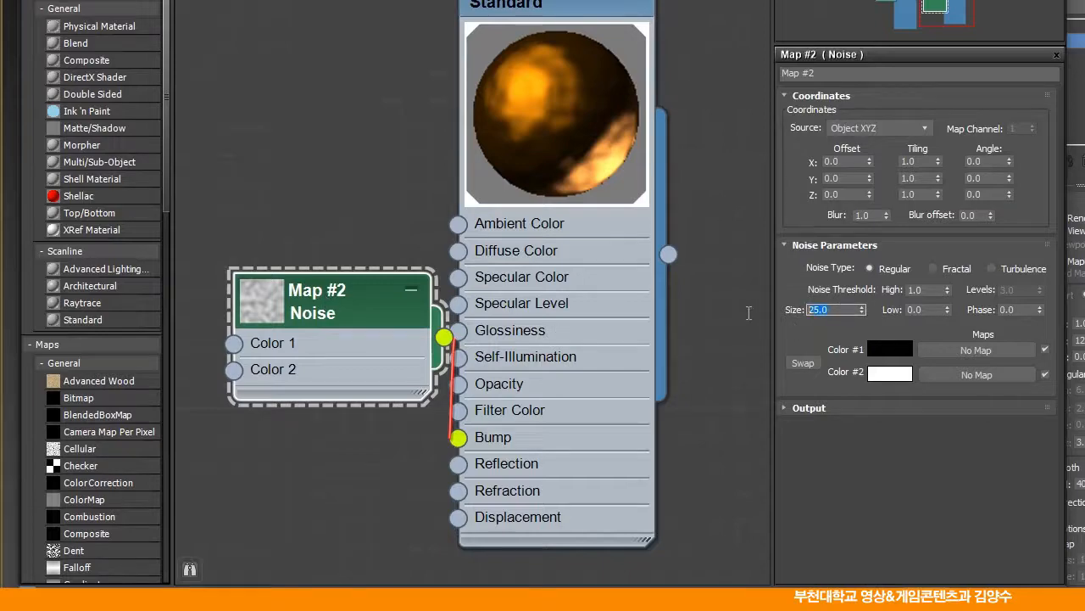
pyautogui.write('1')
pyautogui.press('Return')
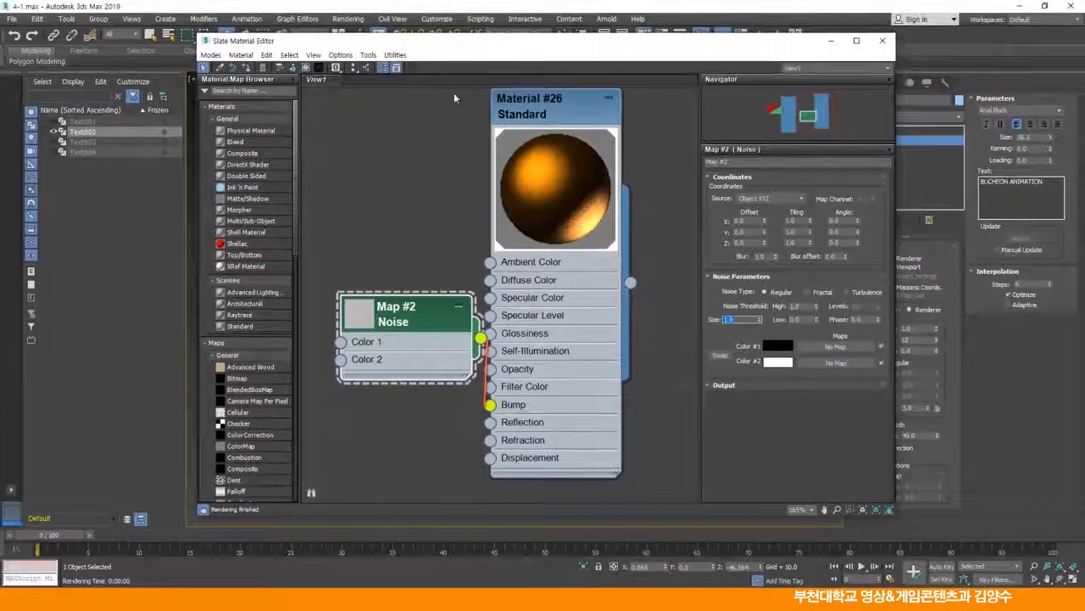
# Render the text again to check the noise bump on its surface, and close the rendered frame
pyautogui.moveTo(458, 40); pyautogui.dragTo(535, 158)
pyautogui.click(310, 112)
pyautogui.click(374, 146)
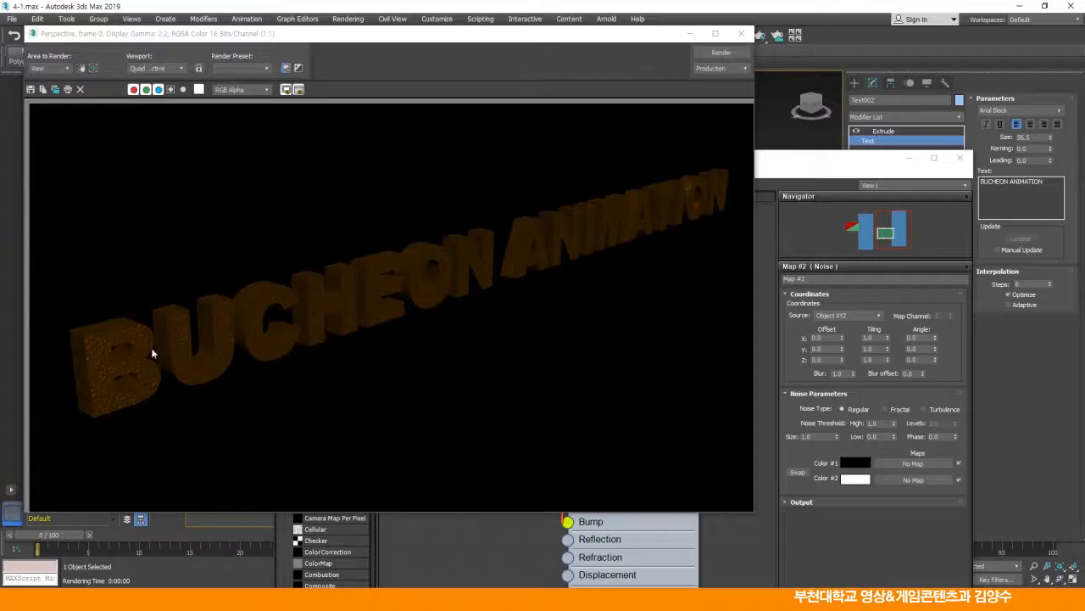
pyautogui.click(741, 33)
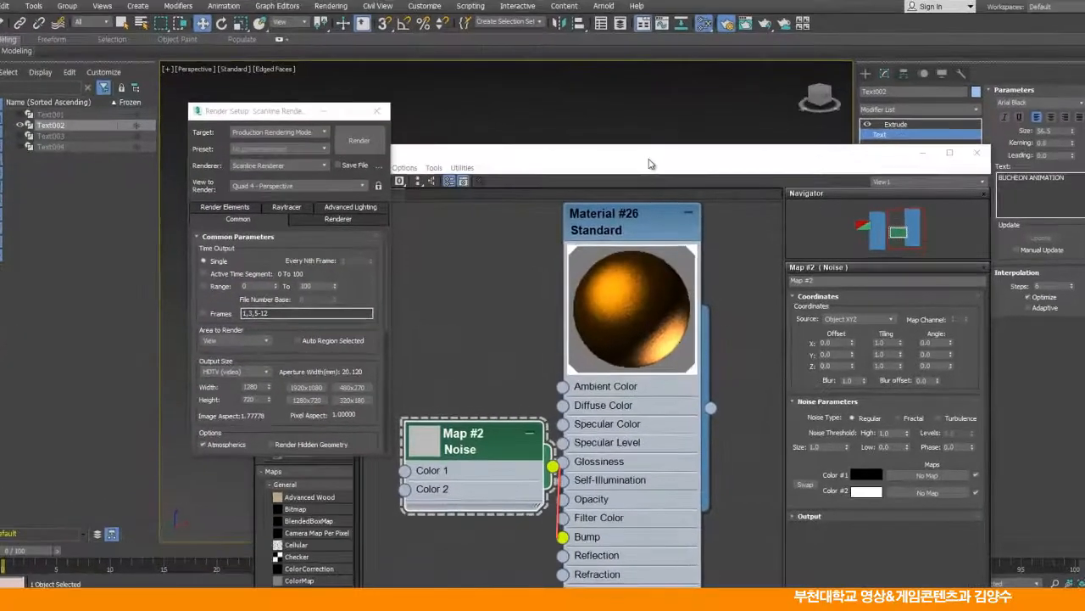
# Set Material #26's Bump map amount to 20 and move the Noise node farther from the material
pyautogui.moveTo(650, 164); pyautogui.dragTo(581, 56)
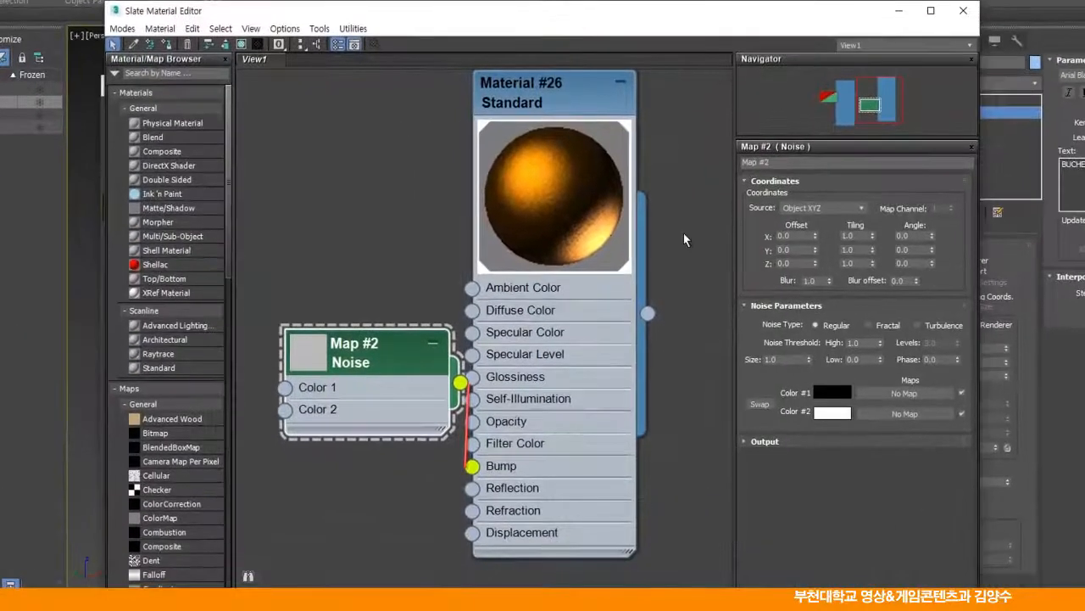
pyautogui.click(536, 100)
pyautogui.doubleClick(597, 201)
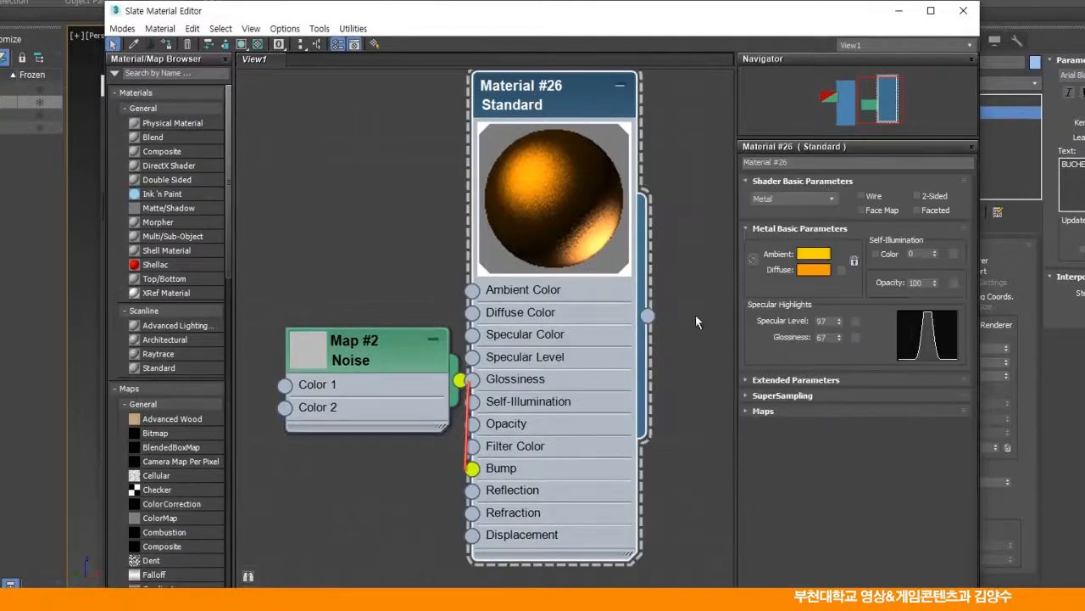
pyautogui.click(765, 412)
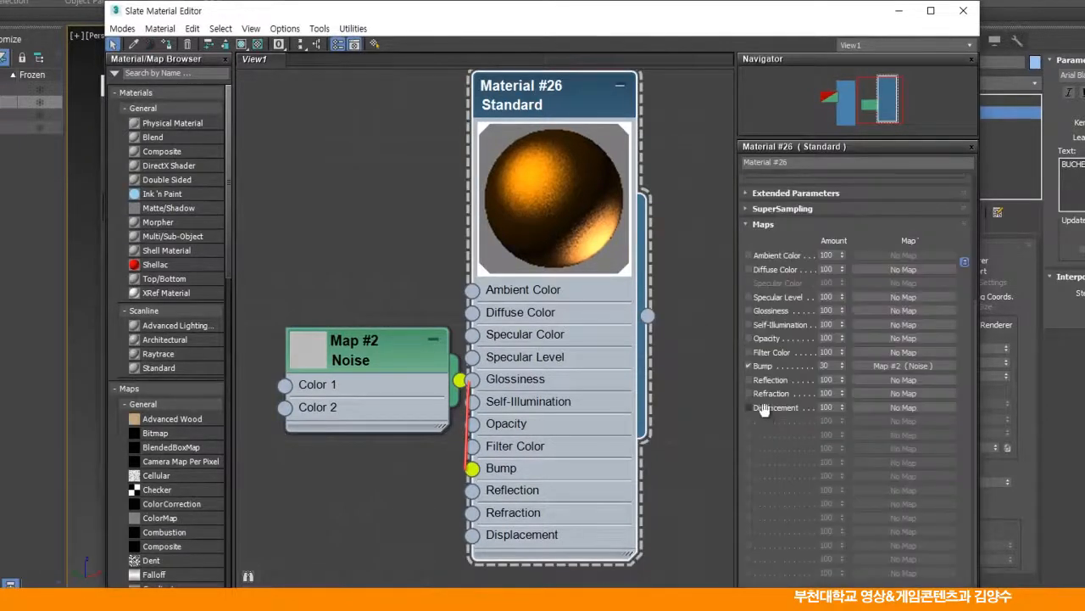
pyautogui.doubleClick(833, 368)
pyautogui.moveTo(388, 359); pyautogui.dragTo(338, 299)
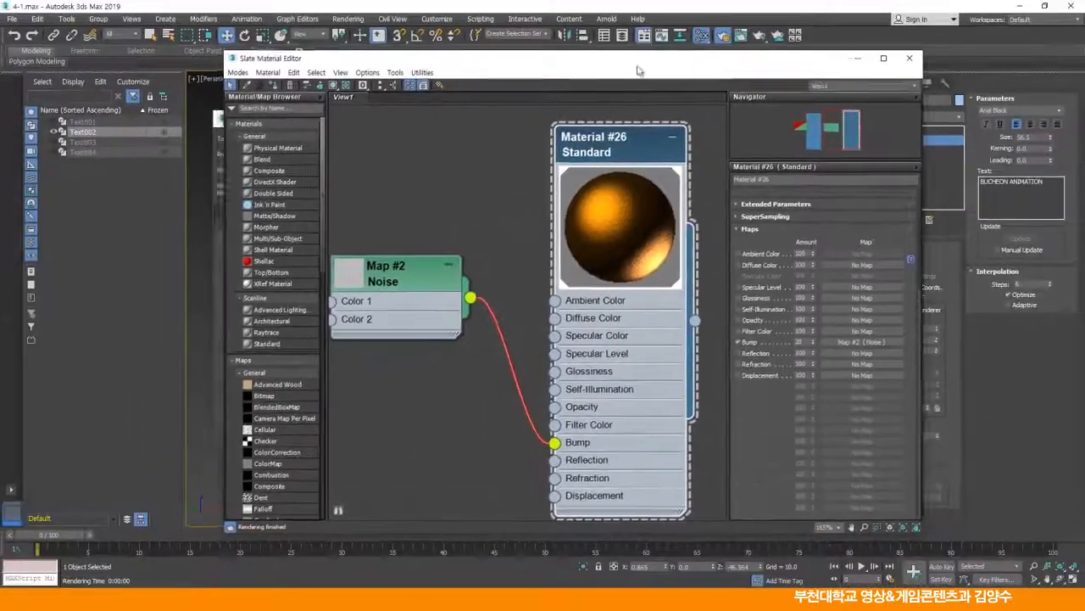
# Render the text to inspect the reduced bump strength, and return to the material editor
pyautogui.moveTo(558, 13); pyautogui.dragTo(677, 235)
pyautogui.click(375, 146)
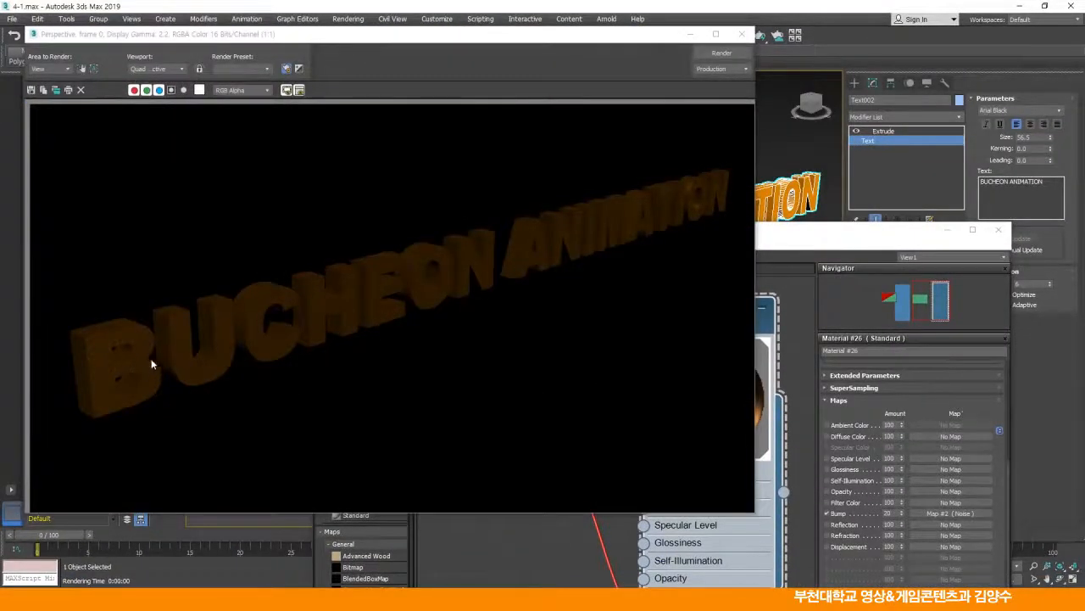
pyautogui.click(803, 232)
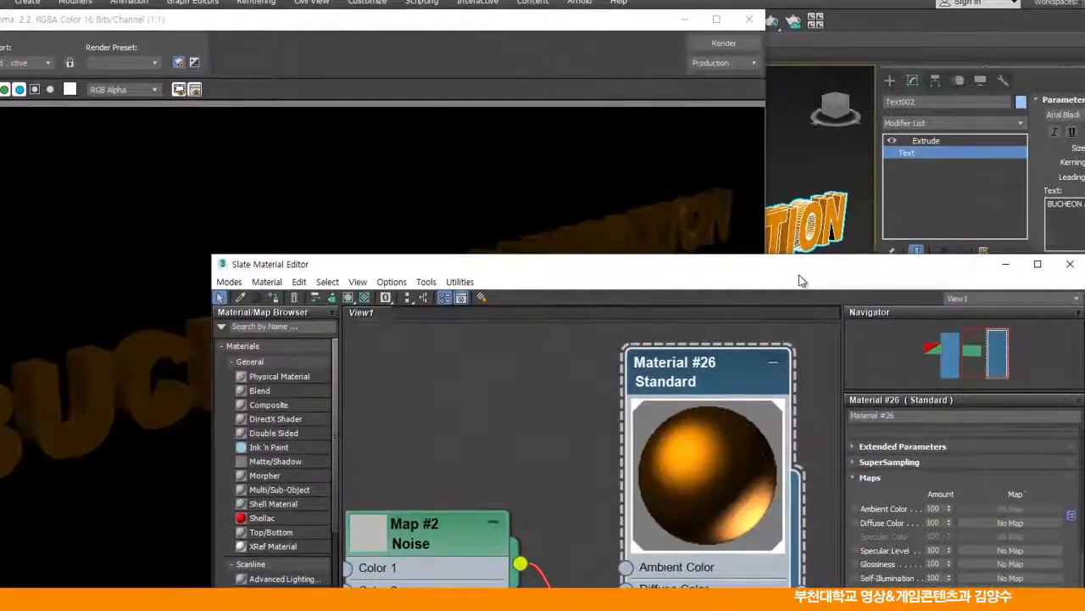
# Rearrange the Noise and Material #26 nodes to make room for another map below the Noise node
pyautogui.moveTo(802, 232); pyautogui.dragTo(709, 30)
pyautogui.moveTo(353, 282); pyautogui.dragTo(397, 257)
pyautogui.moveTo(564, 126); pyautogui.dragTo(588, 103)
pyautogui.moveTo(377, 264); pyautogui.dragTo(402, 219)
# Add a Bitmap to Material #26's Reflection input using the cayley_interior_2k image from the hdri folder
pyautogui.moveTo(541, 490); pyautogui.dragTo(402, 463)
pyautogui.moveTo(438, 471)
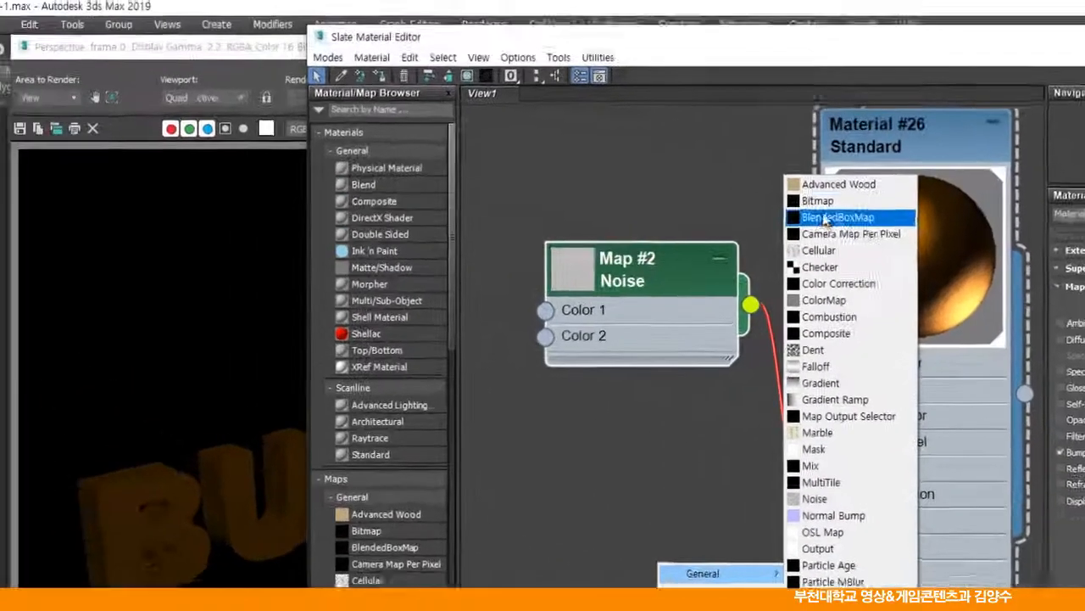
pyautogui.click(587, 159)
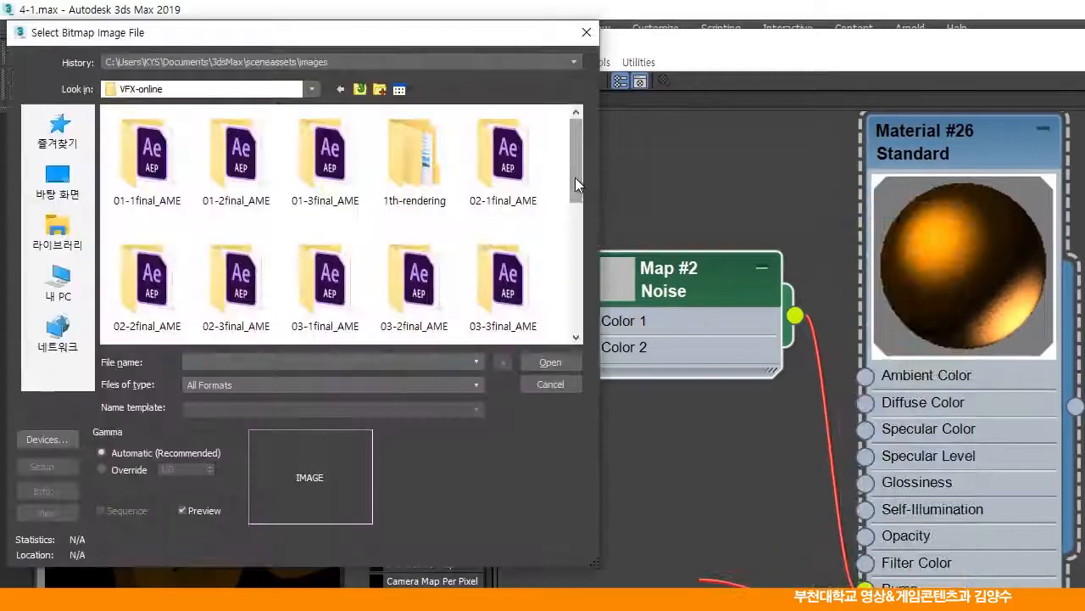
pyautogui.moveTo(574, 184); pyautogui.dragTo(572, 223)
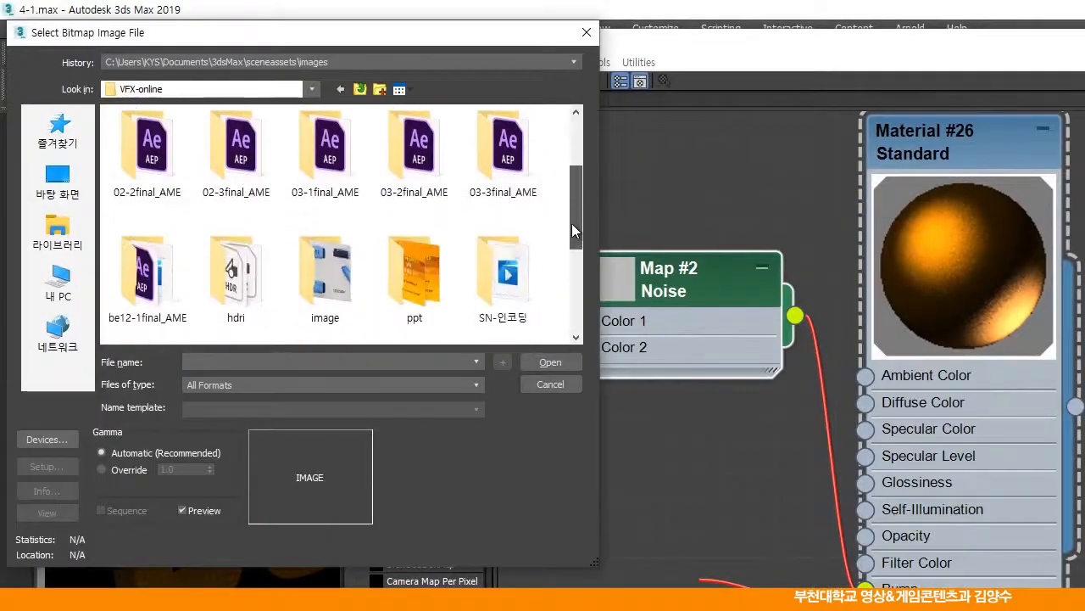
pyautogui.doubleClick(224, 284)
pyautogui.click(159, 174)
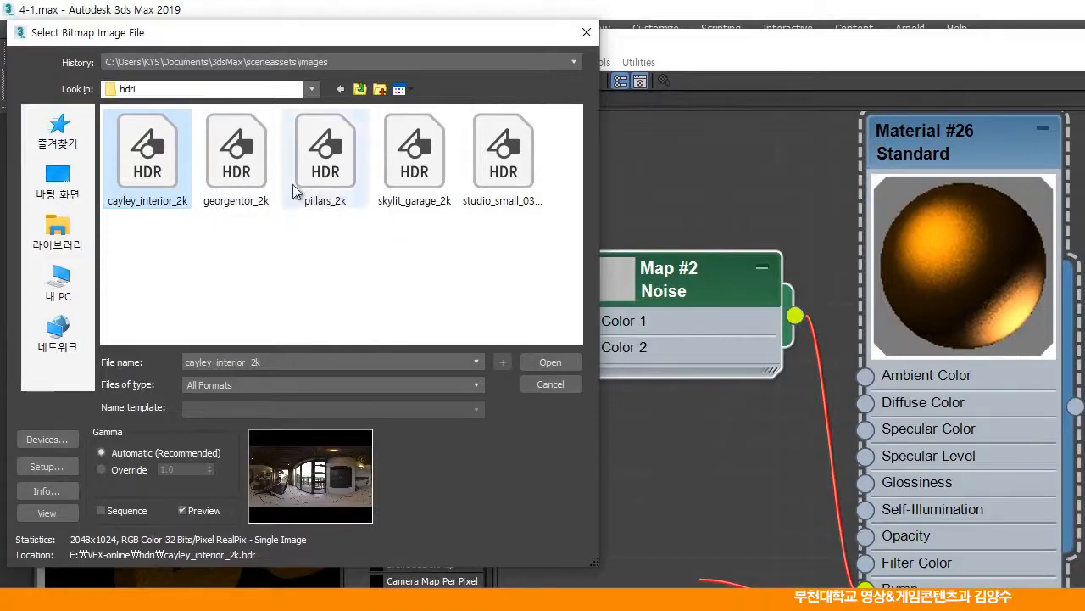
pyautogui.click(547, 362)
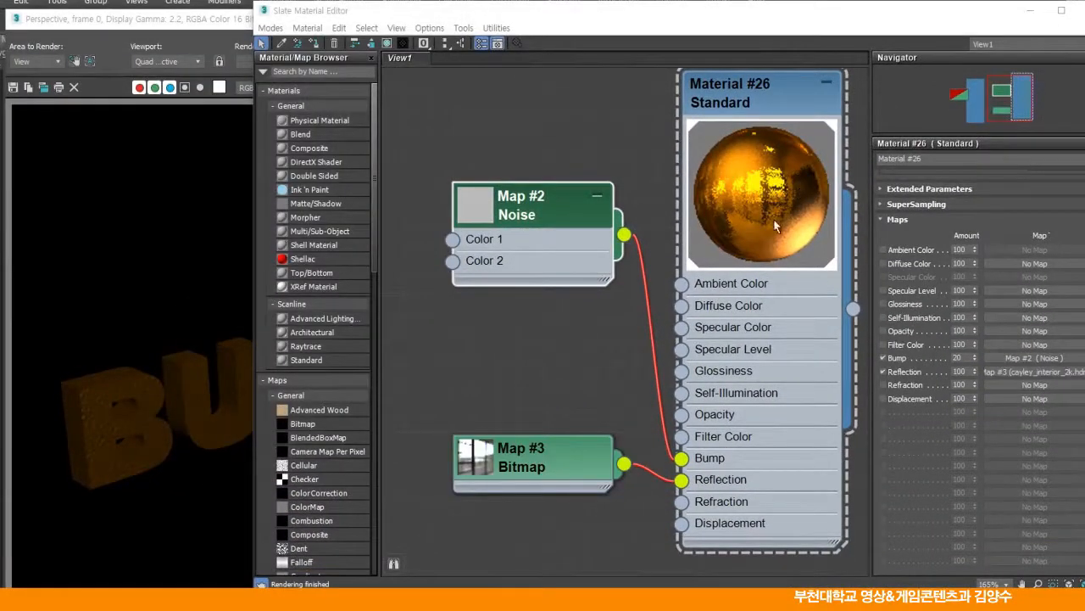
# Render the text to examine the HDR reflection on the gold material, and return to the material editor
pyautogui.click(202, 28)
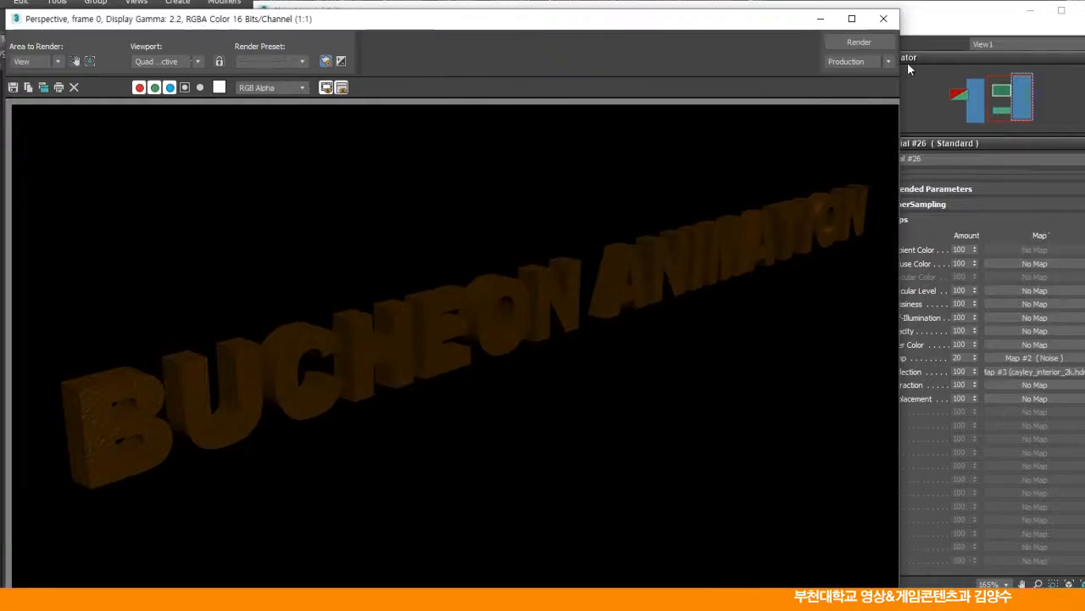
pyautogui.click(839, 46)
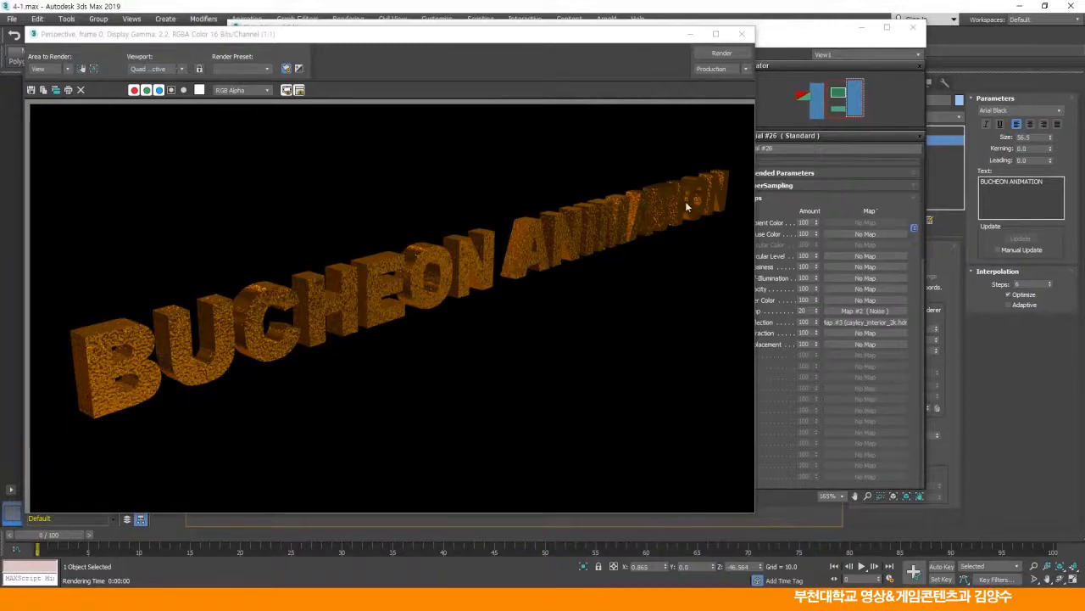
pyautogui.click(796, 36)
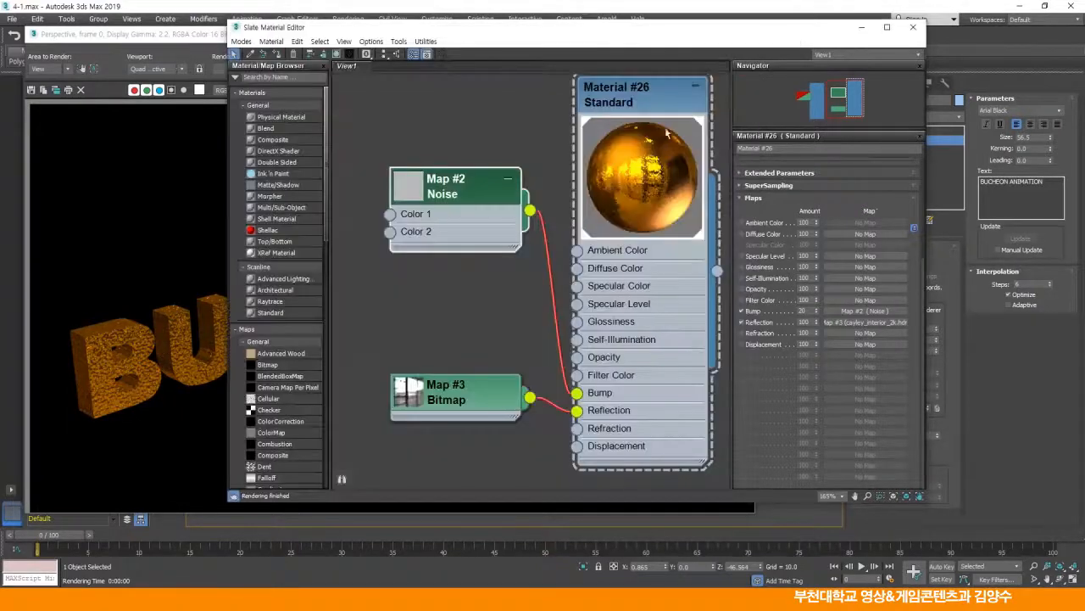
# Set Material #26's Bump map amount to 5 and render the text again
pyautogui.click(628, 101)
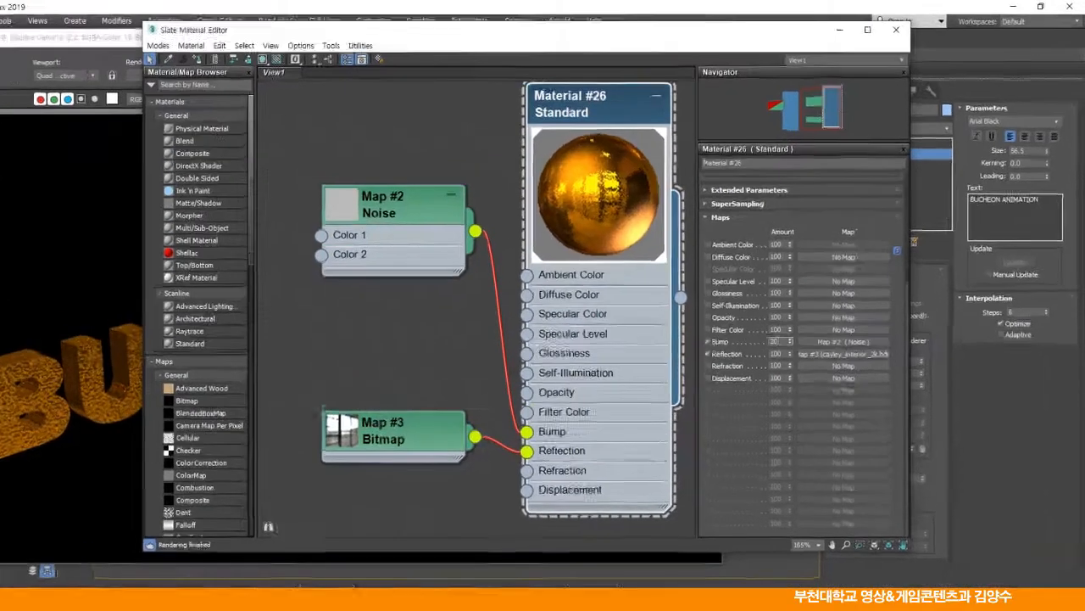
pyautogui.doubleClick(803, 312)
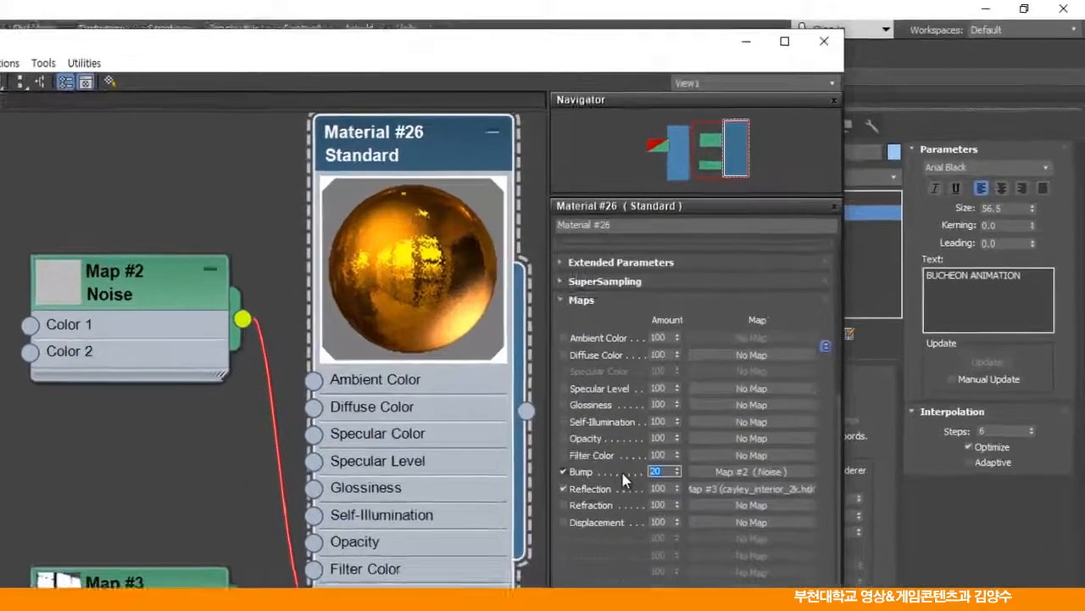
pyautogui.write('20')
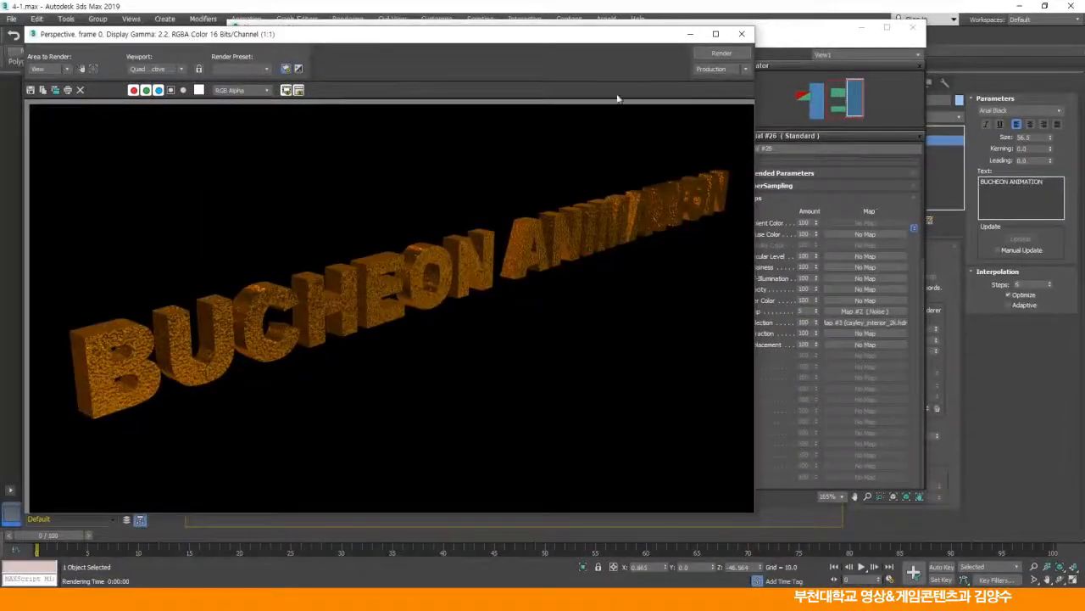
pyautogui.click(730, 57)
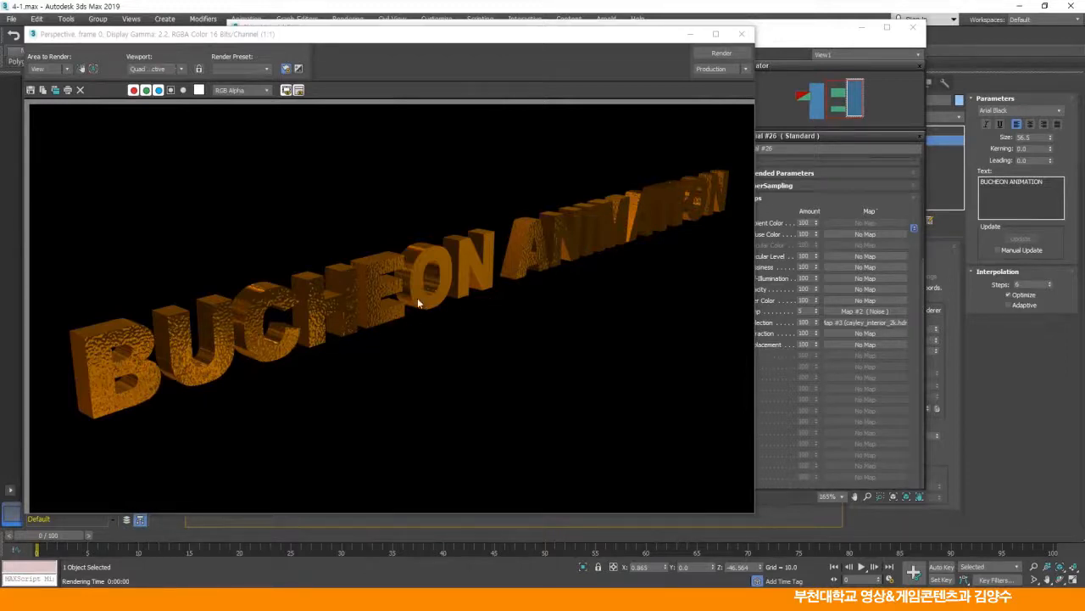
# Set Material #26's Bump map amount to 3
pyautogui.click(793, 133)
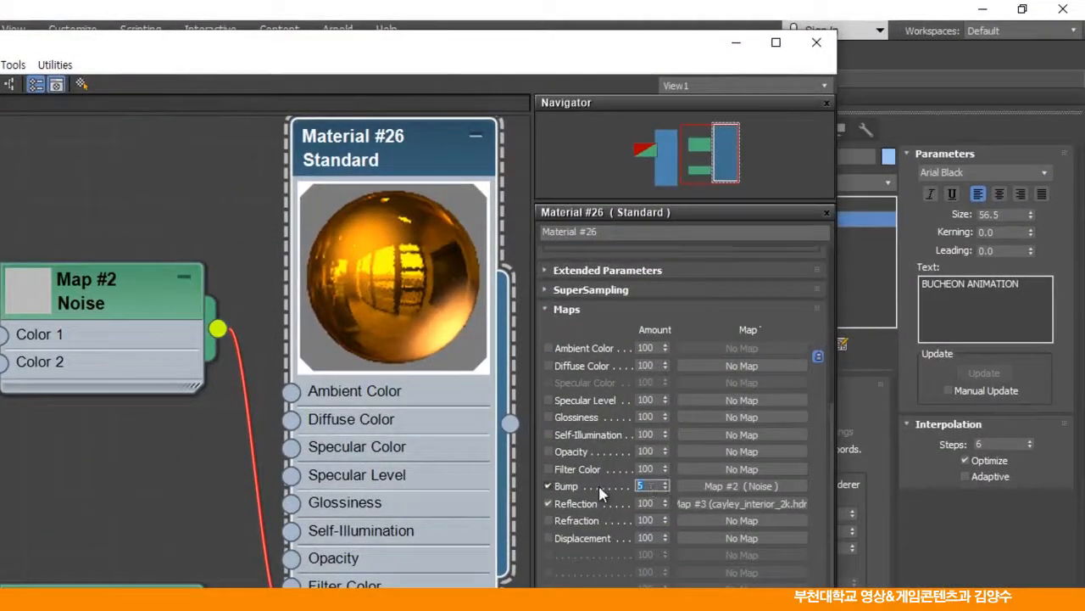
pyautogui.write('3')
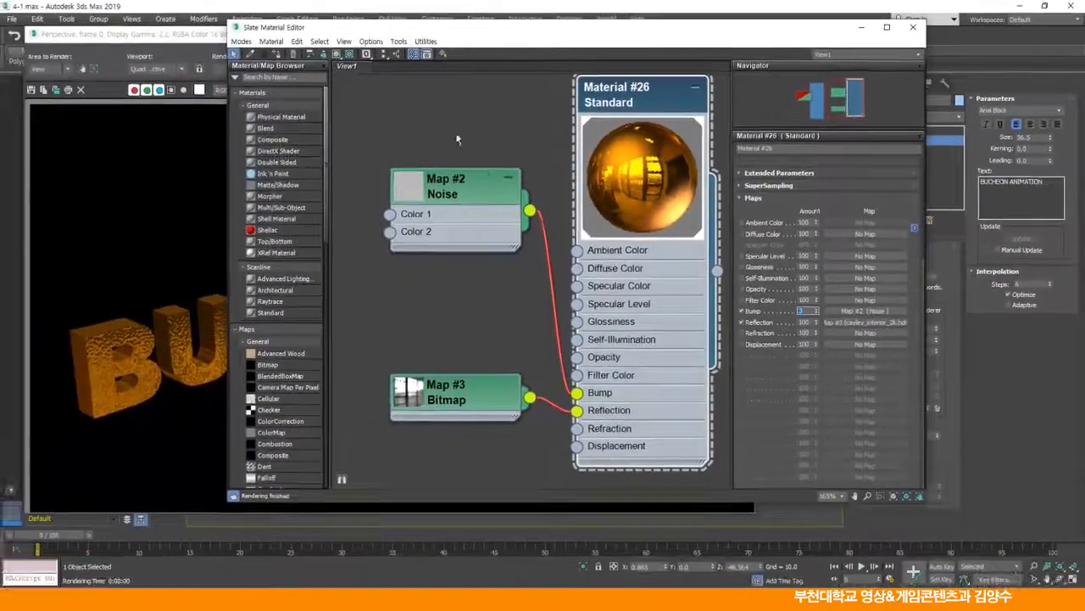
# Render the text to examine the gold material with the reduced bump, and close the render window and the material editor
pyautogui.click(193, 36)
pyautogui.click(722, 54)
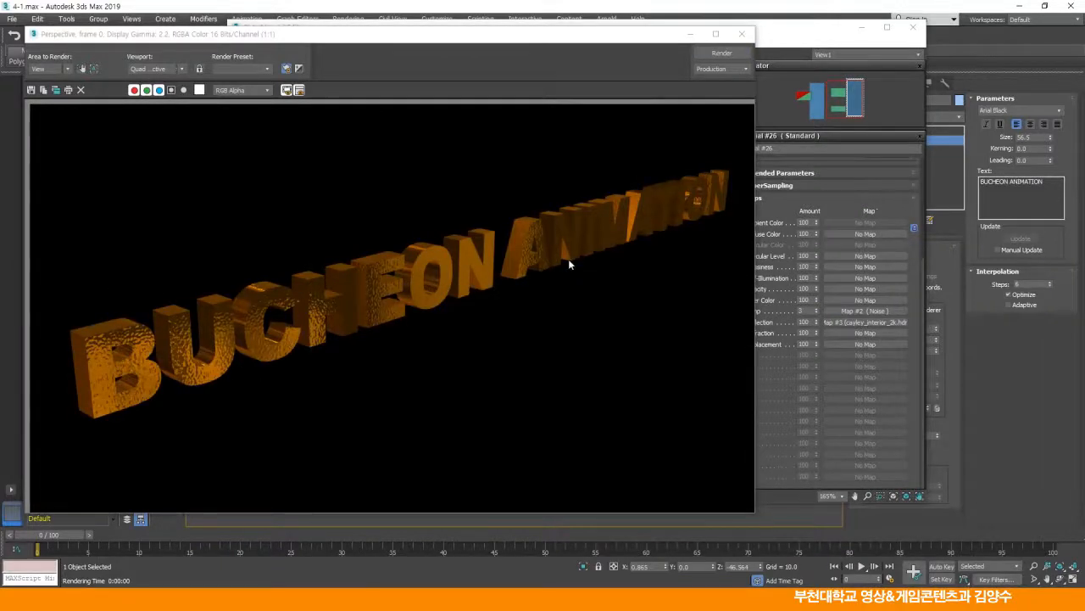
pyautogui.click(742, 34)
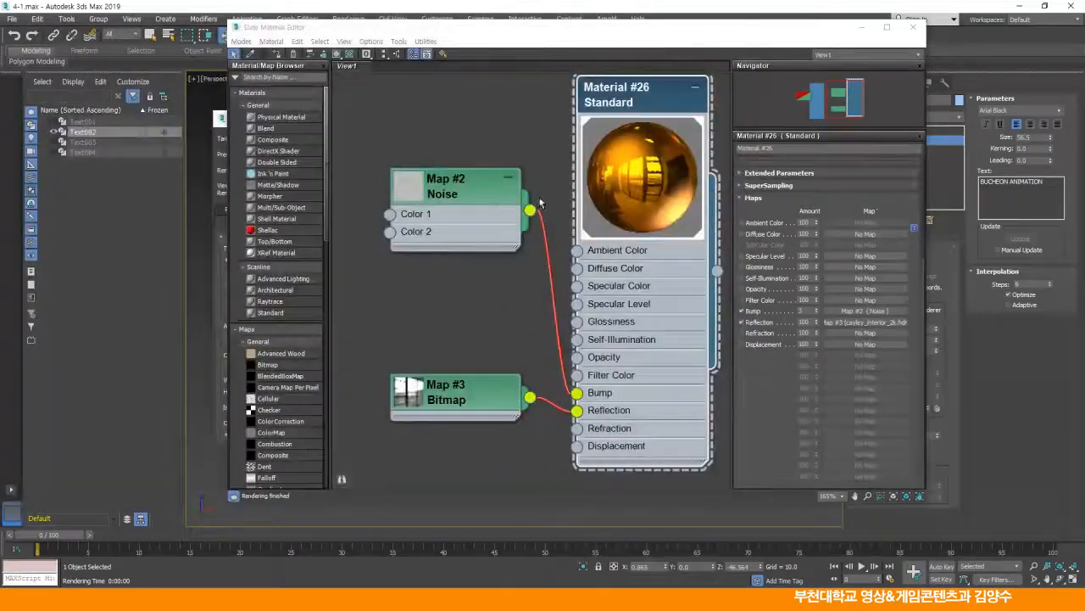
pyautogui.click(913, 27)
# Delete the extruded BUCHEON ANIMATION text from the scene
pyautogui.click(390, 118)
pyautogui.scroll(-1, 582, 261)
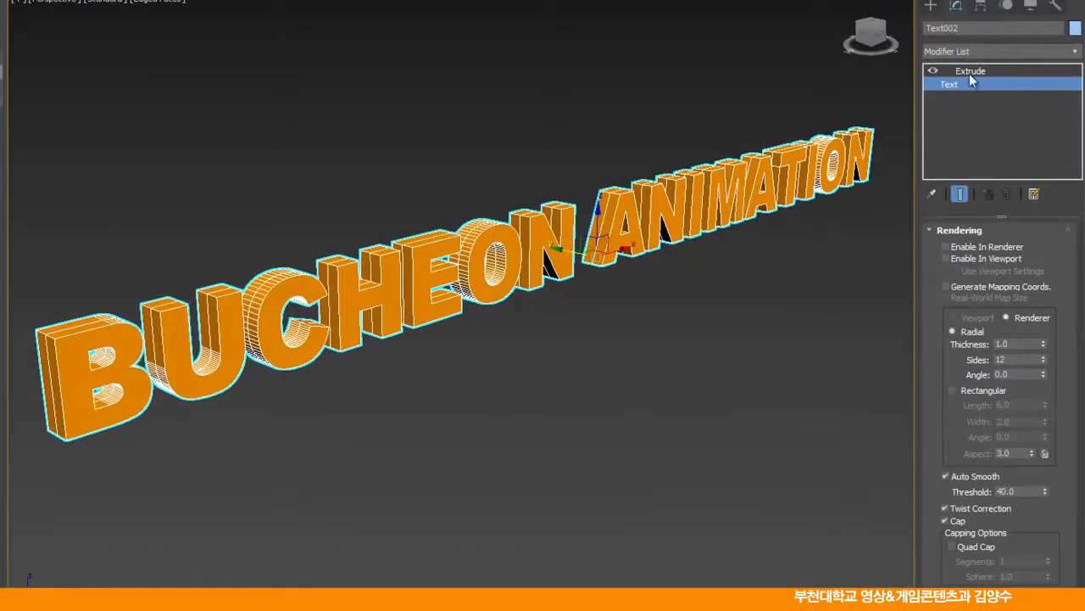
pyautogui.click(970, 72)
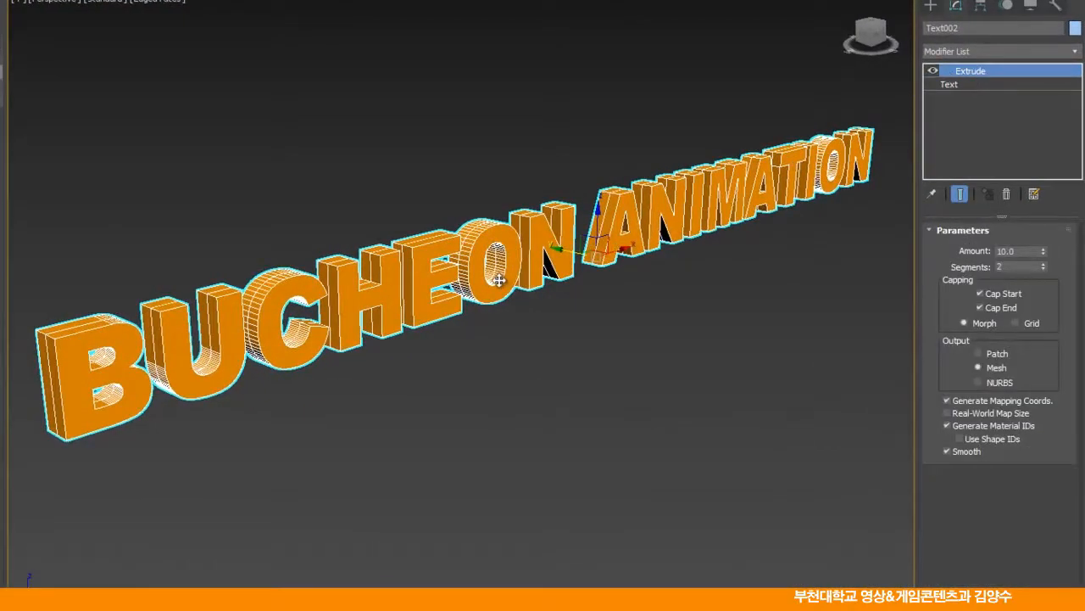
pyautogui.keyDown('alt'); pyautogui.moveTo(504, 324); pyautogui.dragTo(486, 315, button='middle'); pyautogui.keyUp('alt')
pyautogui.press('Delete')
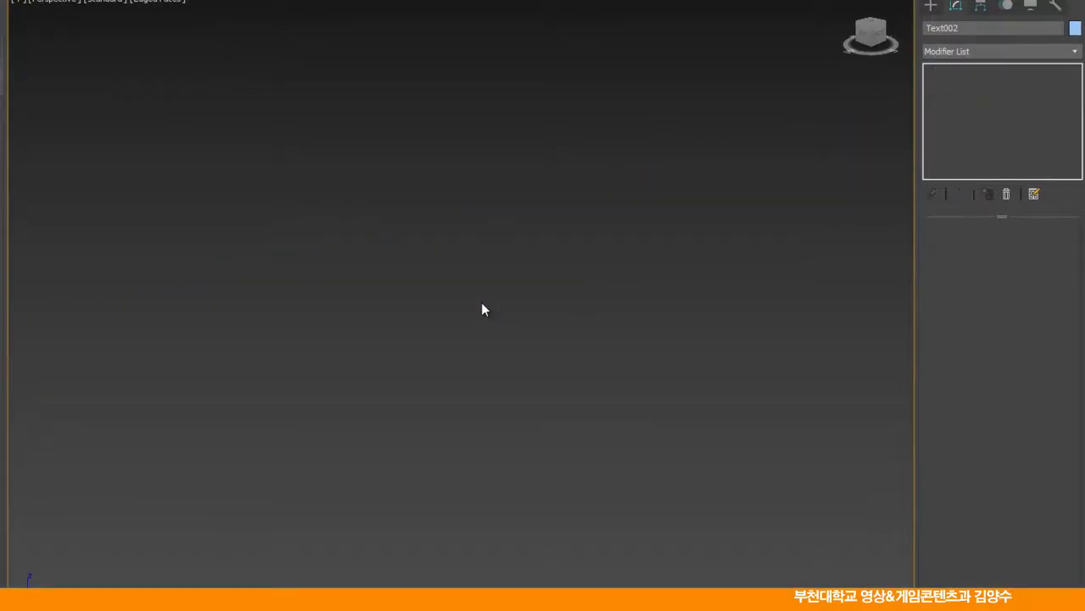
# Unhide all hidden objects, and delete the thick uppermost BUCHEON text and the lowest BUCHEON outline
pyautogui.rightClick(474, 277)
pyautogui.click(503, 208)
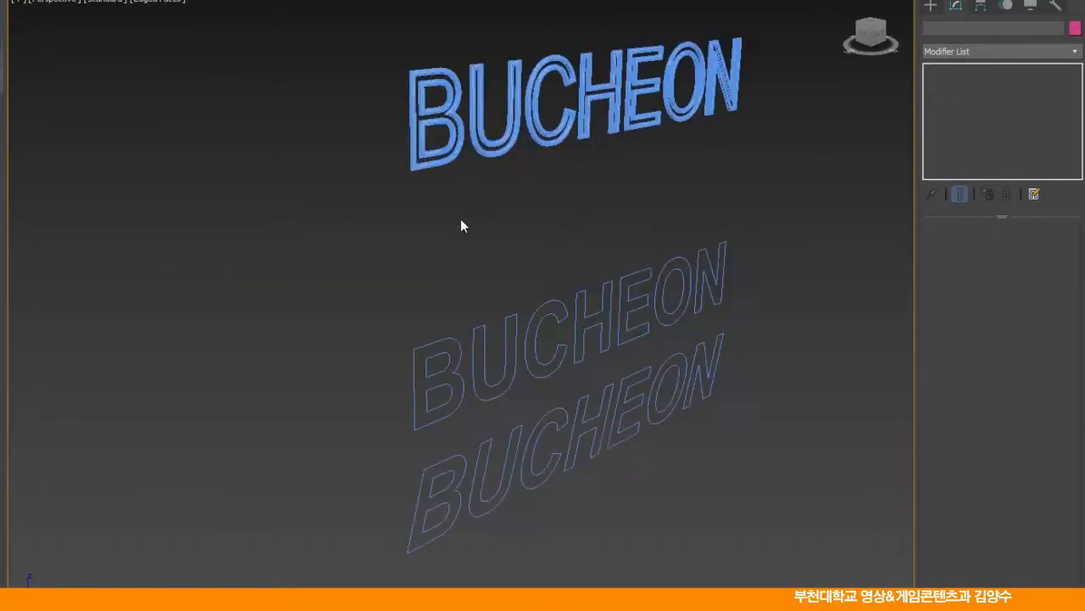
pyautogui.moveTo(559, 282); pyautogui.dragTo(483, 299, button='middle')
pyautogui.click(477, 168)
pyautogui.press('Delete')
pyautogui.click(549, 443)
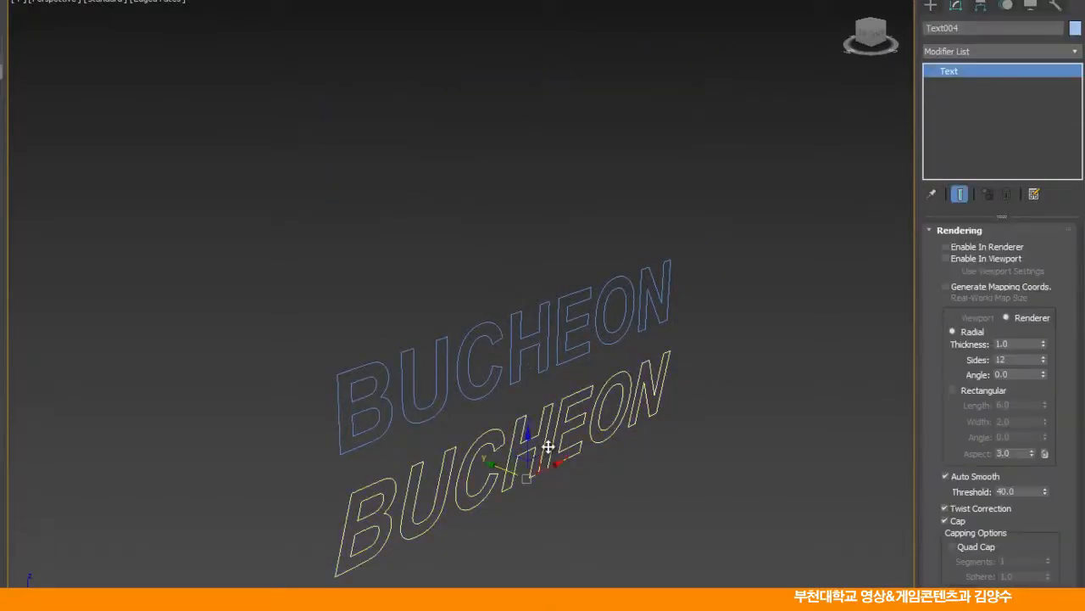
pyautogui.press('Delete')
# Change the remaining BUCHEON text outline to read BUCHEON VFX, working in a maximized Front view
pyautogui.click(490, 386)
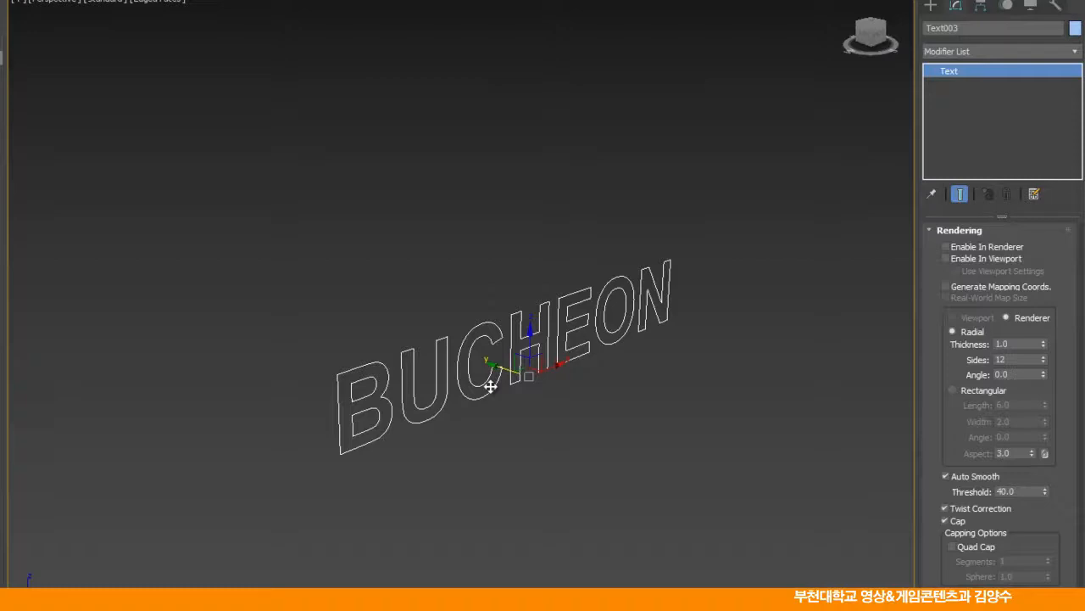
pyautogui.hotkey('alt', 'w')
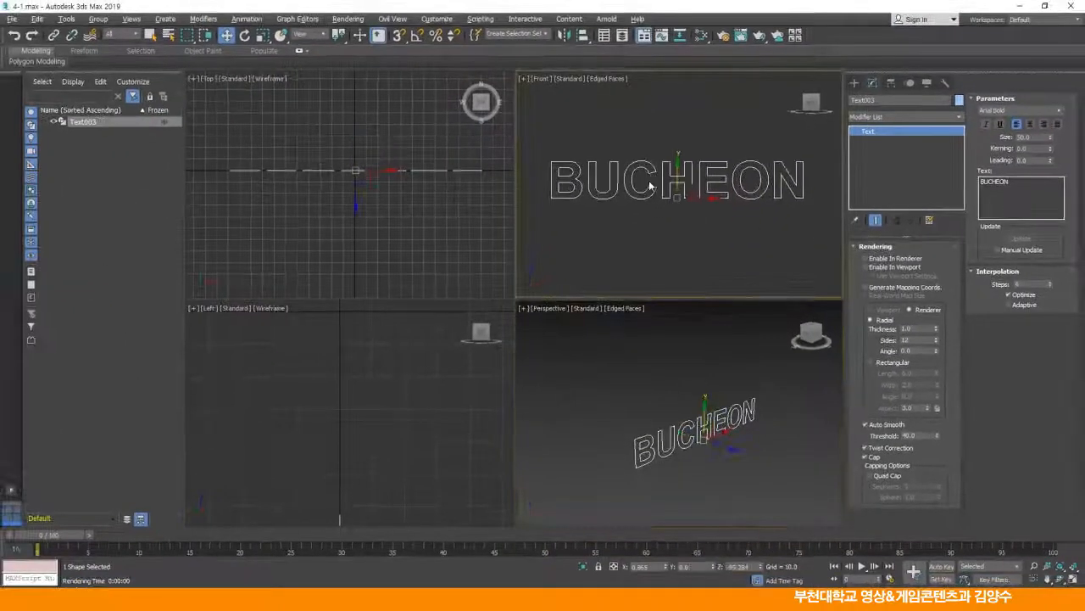
pyautogui.moveTo(431, 195); pyautogui.dragTo(428, 206, button='middle')
pyautogui.moveTo(705, 208); pyautogui.dragTo(675, 217, button='middle')
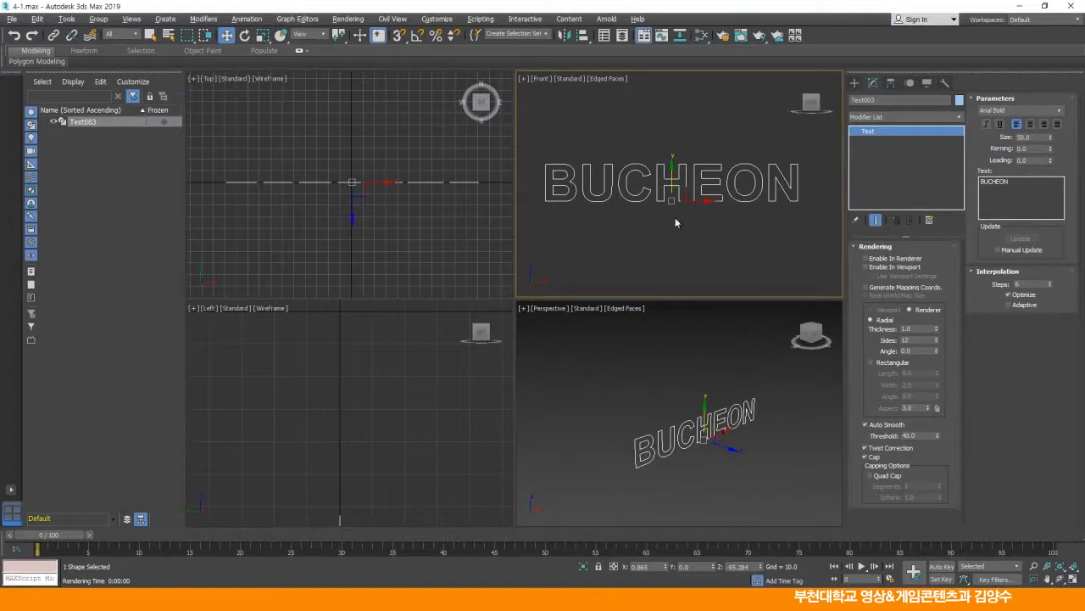
pyautogui.hotkey('alt', 'w')
pyautogui.moveTo(609, 292); pyautogui.dragTo(603, 277, button='middle')
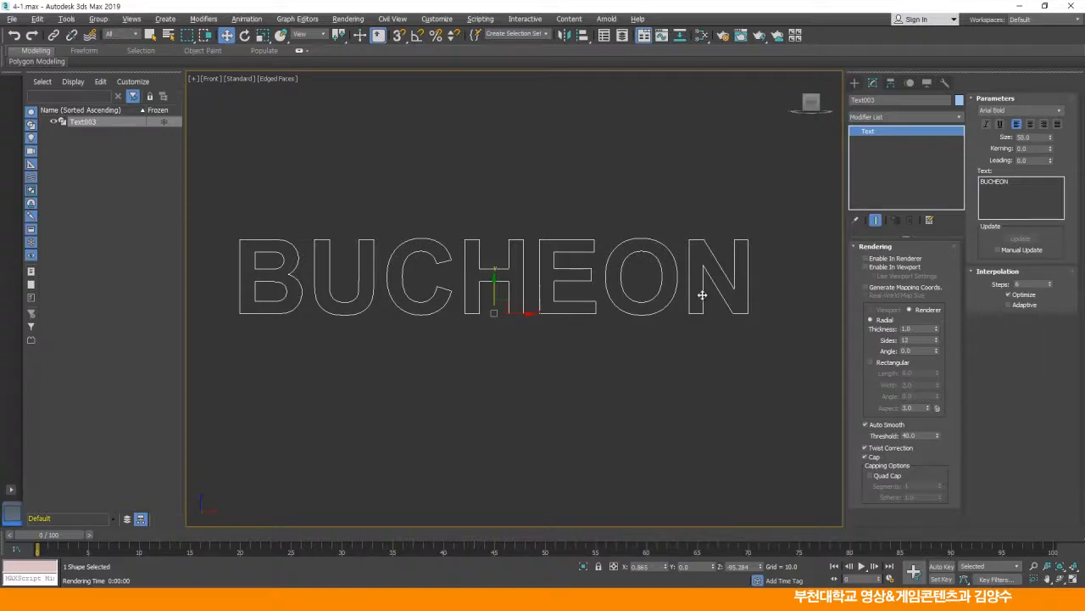
pyautogui.click(1011, 213)
pyautogui.write('VFX')
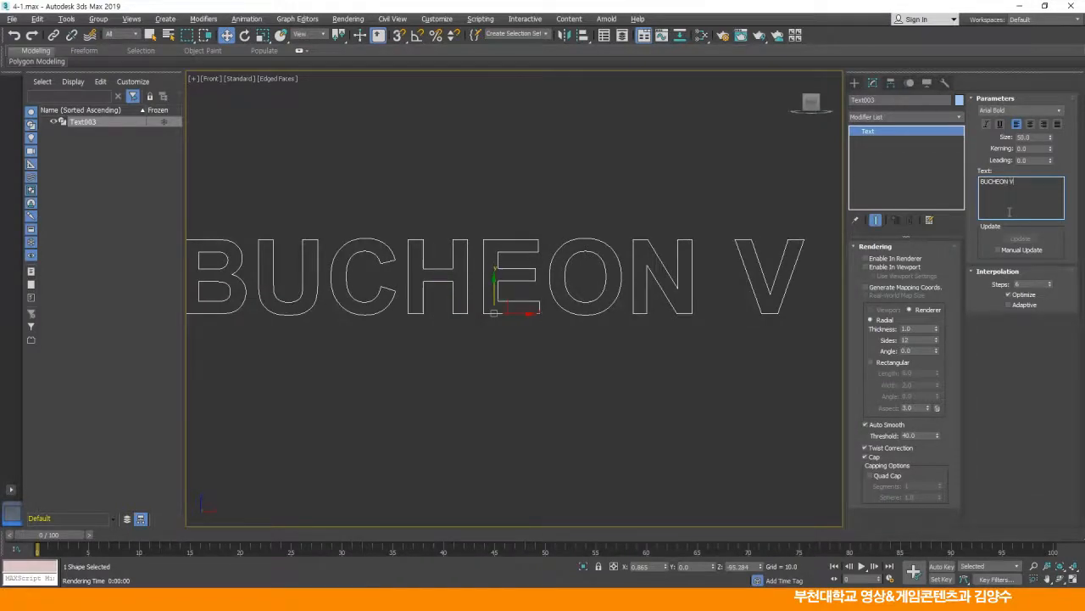
pyautogui.scroll(-5, 696, 268)
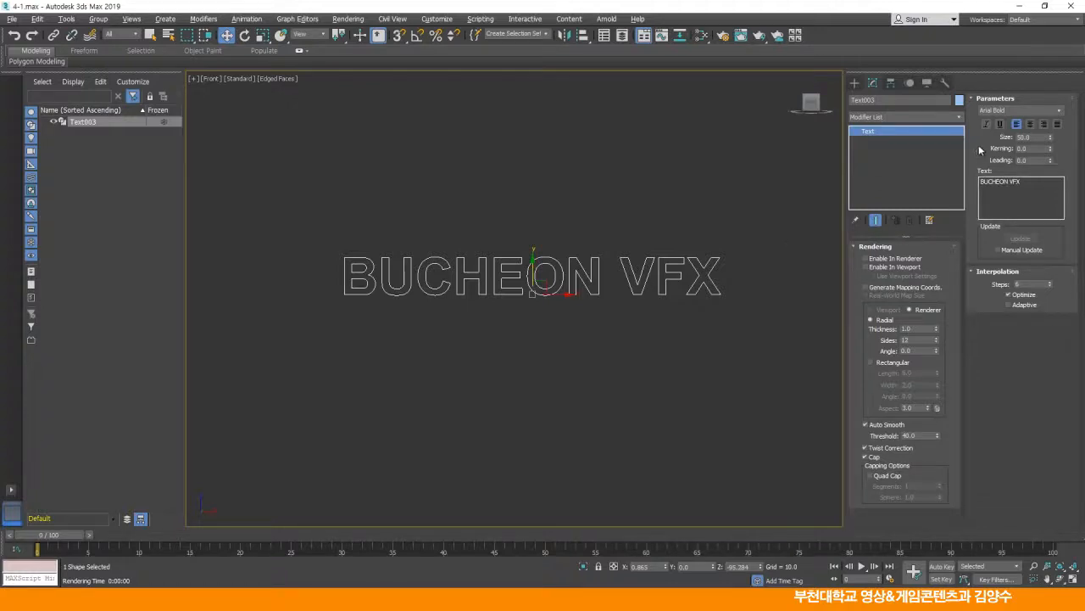
# Set the font of the BUCHEON VFX text to Arial Black
pyautogui.click(1057, 110)
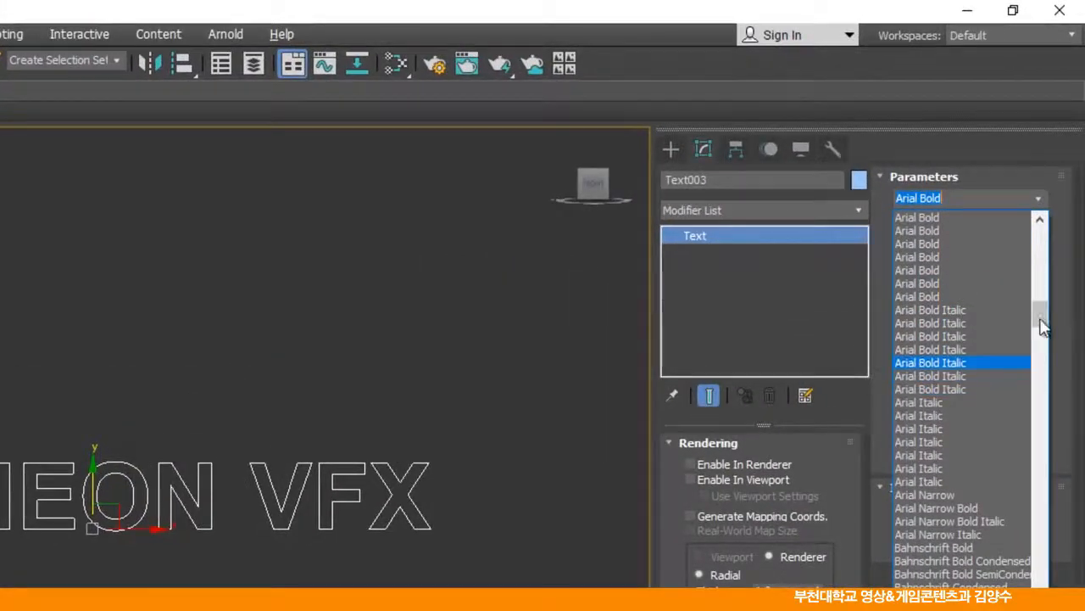
pyautogui.scroll(5, 1043, 344)
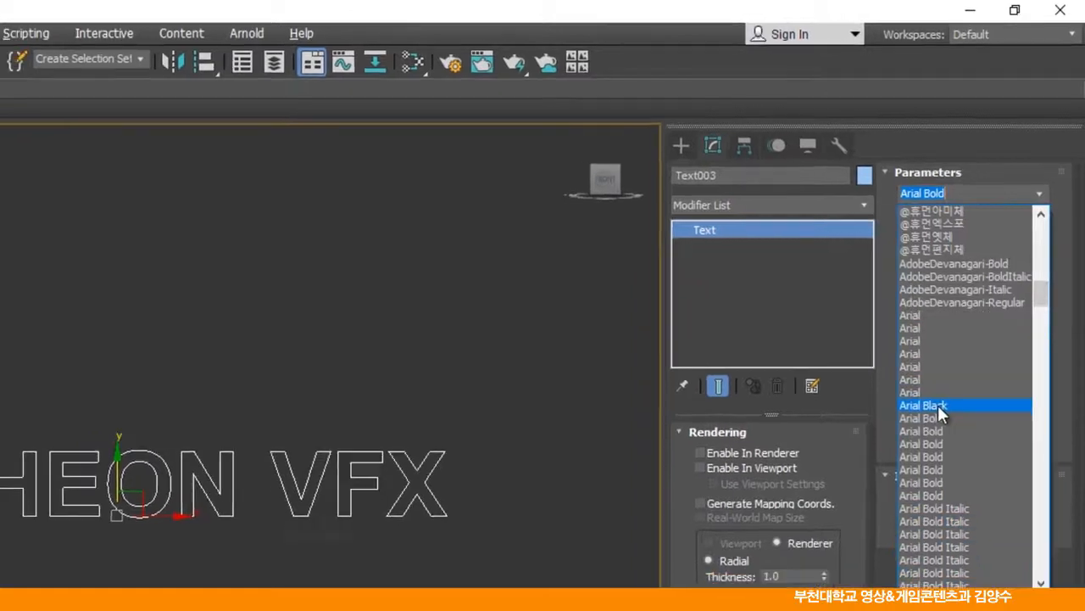
pyautogui.click(935, 411)
pyautogui.moveTo(315, 587); pyautogui.dragTo(418, 579, button='middle')
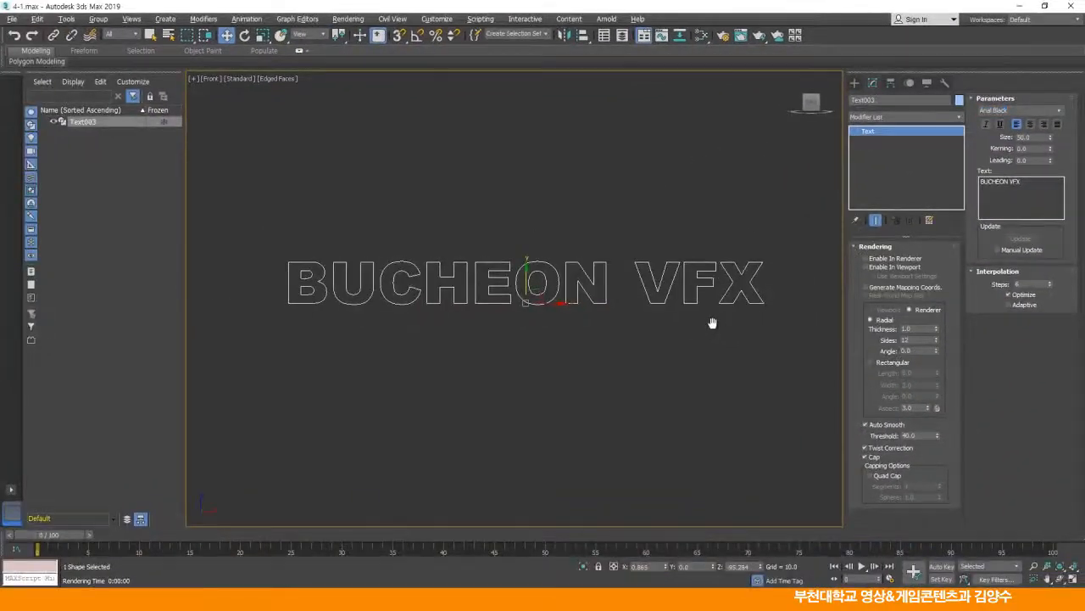
pyautogui.moveTo(712, 323); pyautogui.dragTo(709, 330, button='middle')
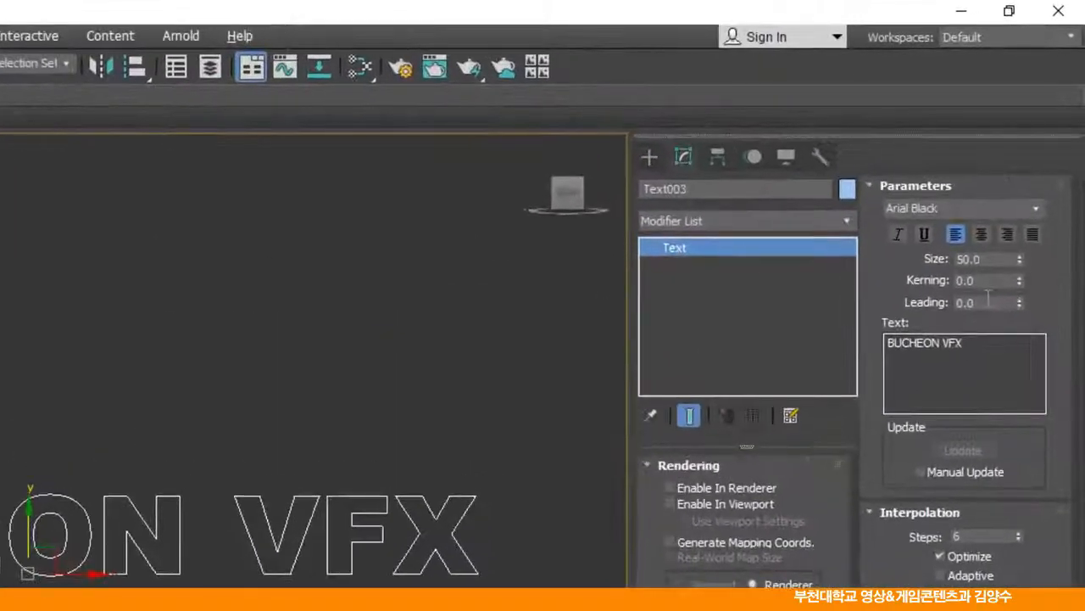
pyautogui.click(986, 282)
pyautogui.click(982, 304)
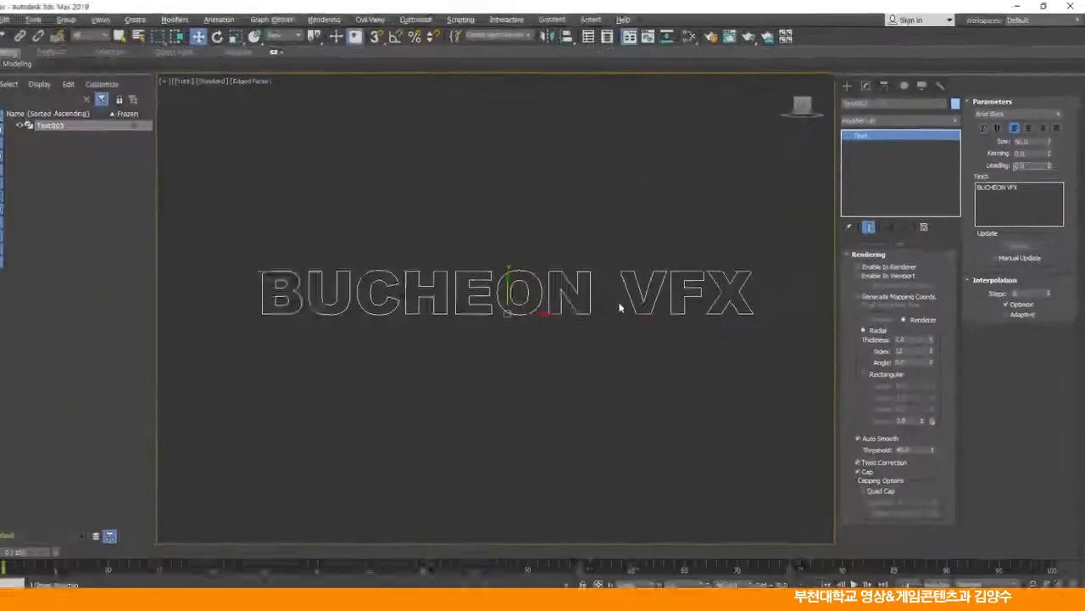
pyautogui.moveTo(223, 562); pyautogui.dragTo(226, 549, button='middle')
pyautogui.moveTo(406, 322)
pyautogui.mouseDown(button='middle')
pyautogui.moveTo(434, 332)
pyautogui.moveTo(398, 325)
pyautogui.mouseUp(button='middle')
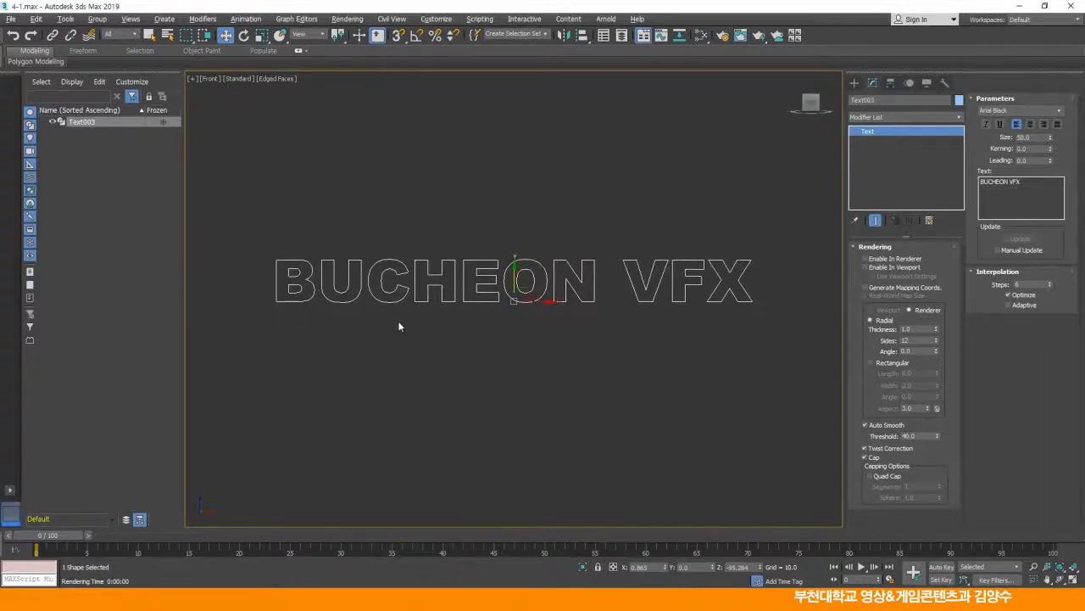
pyautogui.scroll(-1, 424, 335)
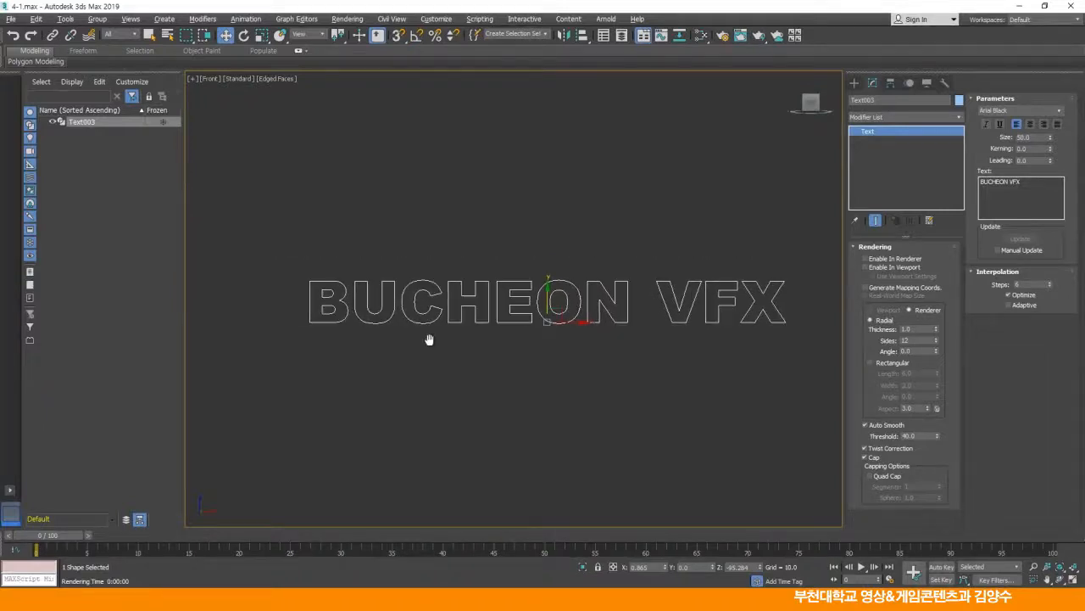
# Apply a Bevel modifier to the BUCHEON VFX text, with the Perspective view maximized
pyautogui.hotkey('alt', 'w')
pyautogui.scroll(3, 628, 429)
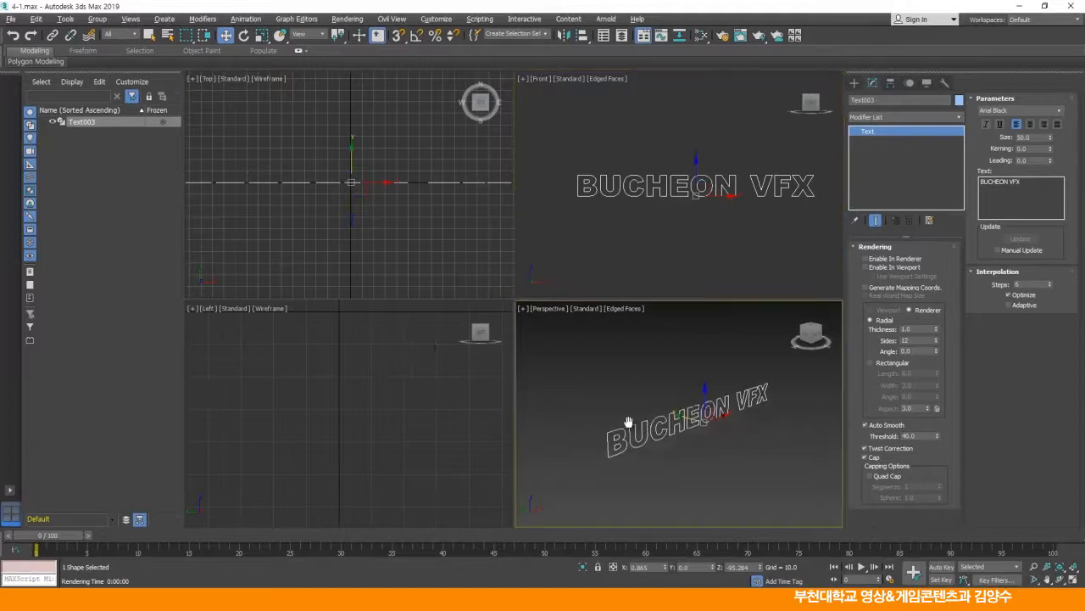
pyautogui.hotkey('alt', 'w')
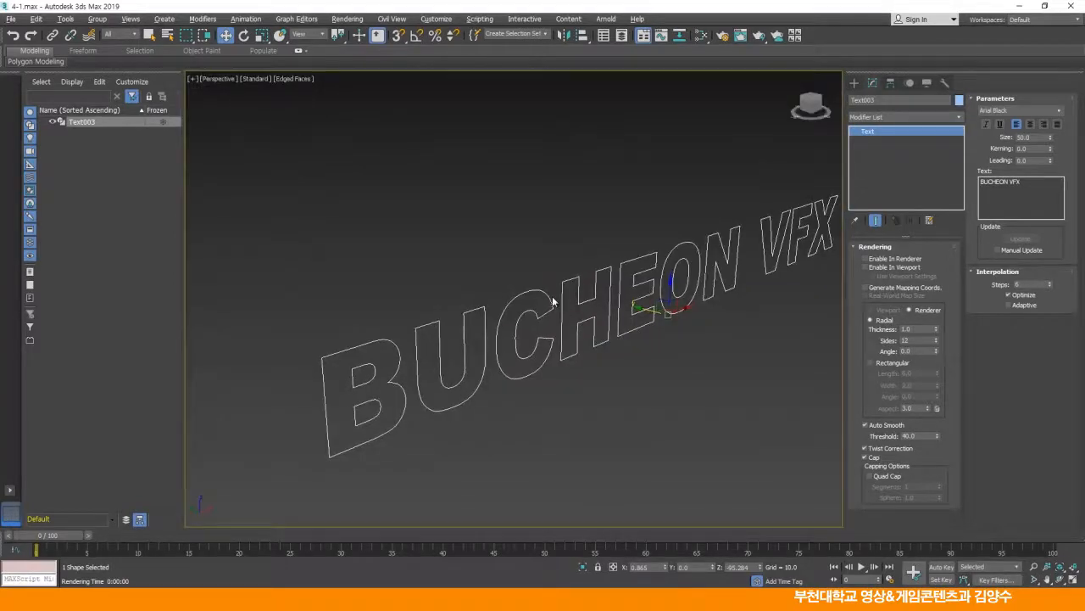
pyautogui.scroll(4, 548, 311)
pyautogui.keyDown('alt'); pyautogui.moveTo(547, 310); pyautogui.dragTo(494, 317, button='middle'); pyautogui.keyUp('alt')
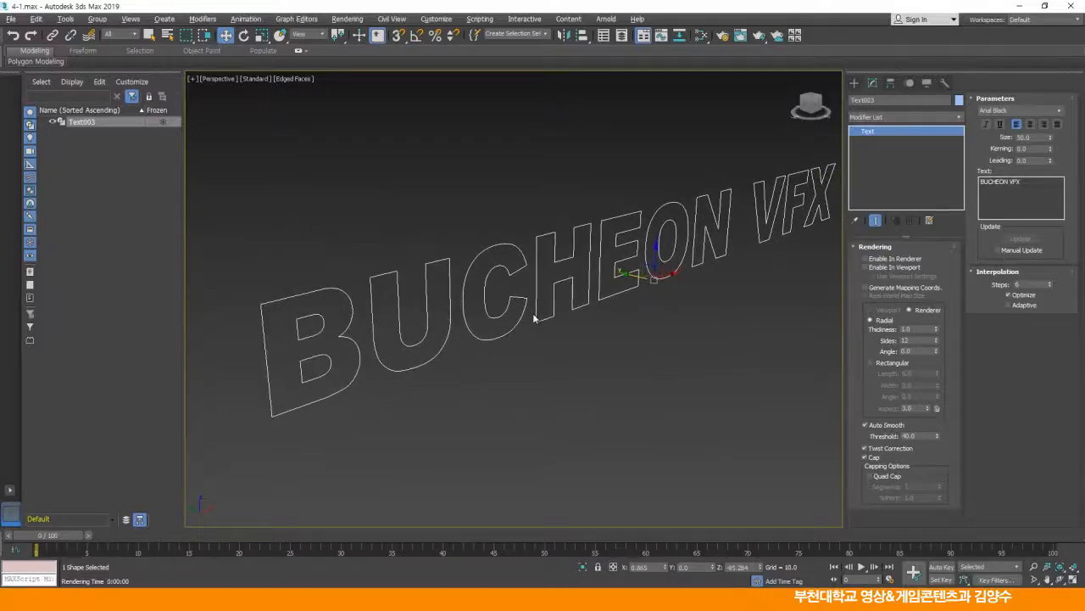
pyautogui.click(959, 116)
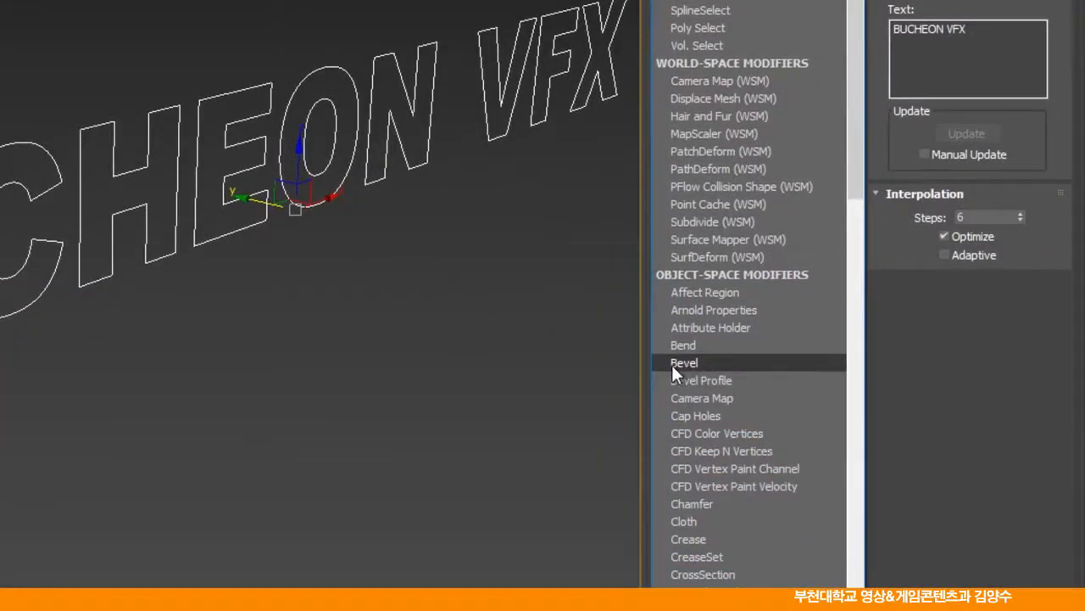
pyautogui.click(689, 363)
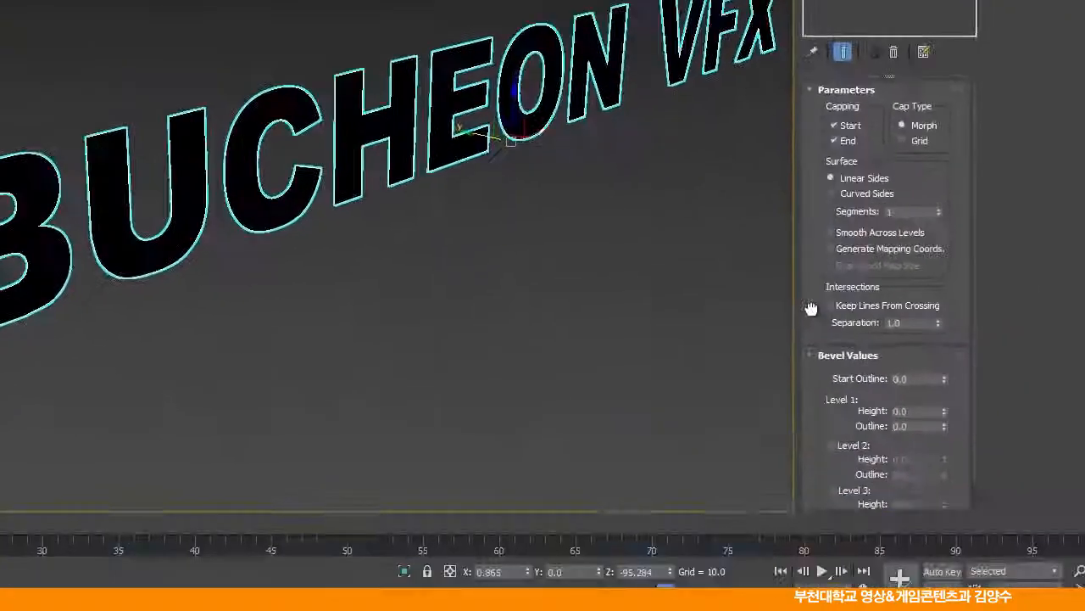
# Enable Level 2 and Level 3 in the Bevel modifier's values
pyautogui.moveTo(921, 508); pyautogui.dragTo(944, 362)
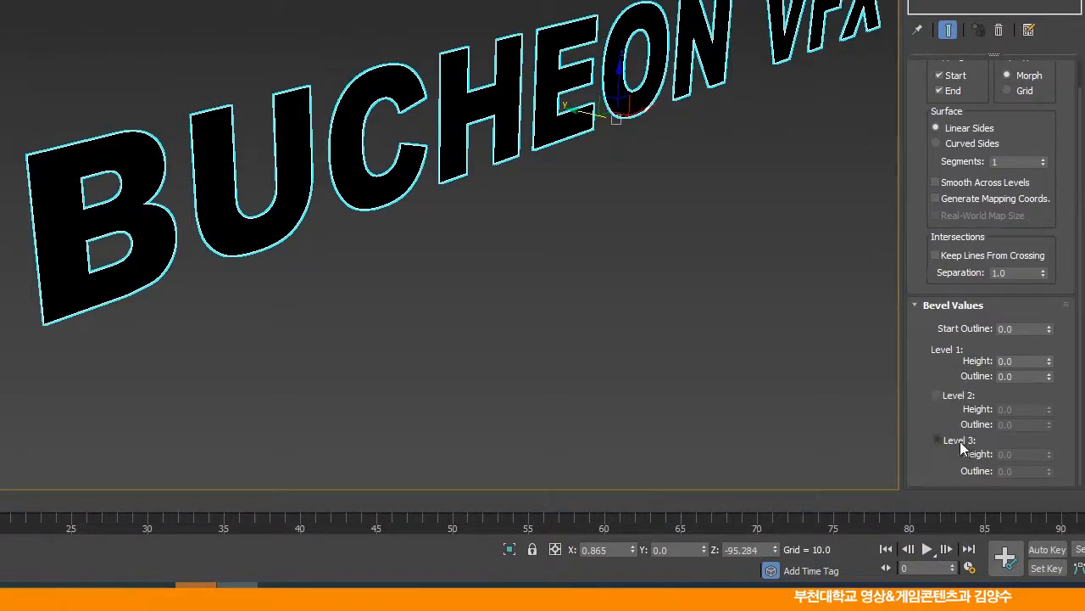
pyautogui.click(938, 394)
pyautogui.click(938, 439)
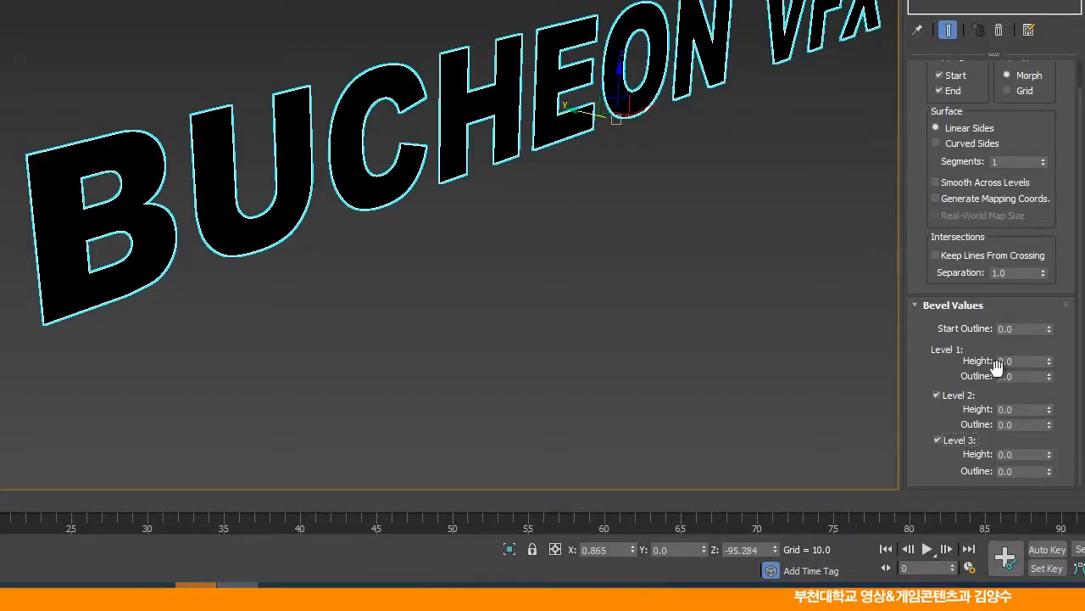
# Set both the Height and the Outline of Bevel Level 1 to 0.5
pyautogui.doubleClick(1023, 361)
pyautogui.write('.5')
pyautogui.press('Return')
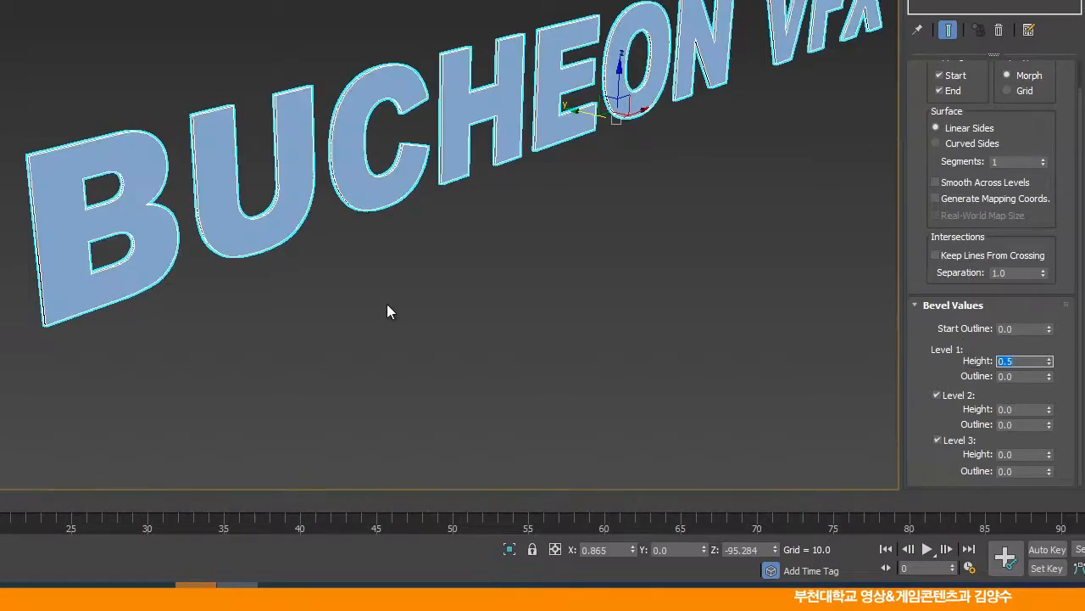
pyautogui.keyDown('alt'); pyautogui.moveTo(187, 186); pyautogui.dragTo(264, 209, button='middle'); pyautogui.keyUp('alt')
pyautogui.keyDown('alt'); pyautogui.moveTo(593, 292); pyautogui.dragTo(590, 326, button='middle'); pyautogui.keyUp('alt')
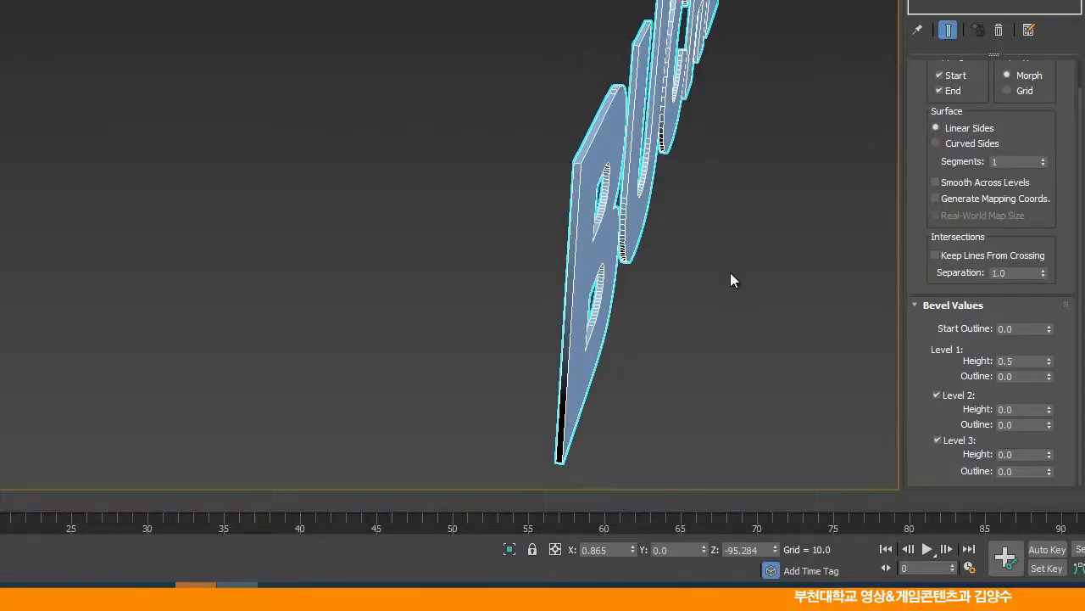
pyautogui.doubleClick(1030, 376)
pyautogui.write('0.5')
pyautogui.press('Return')
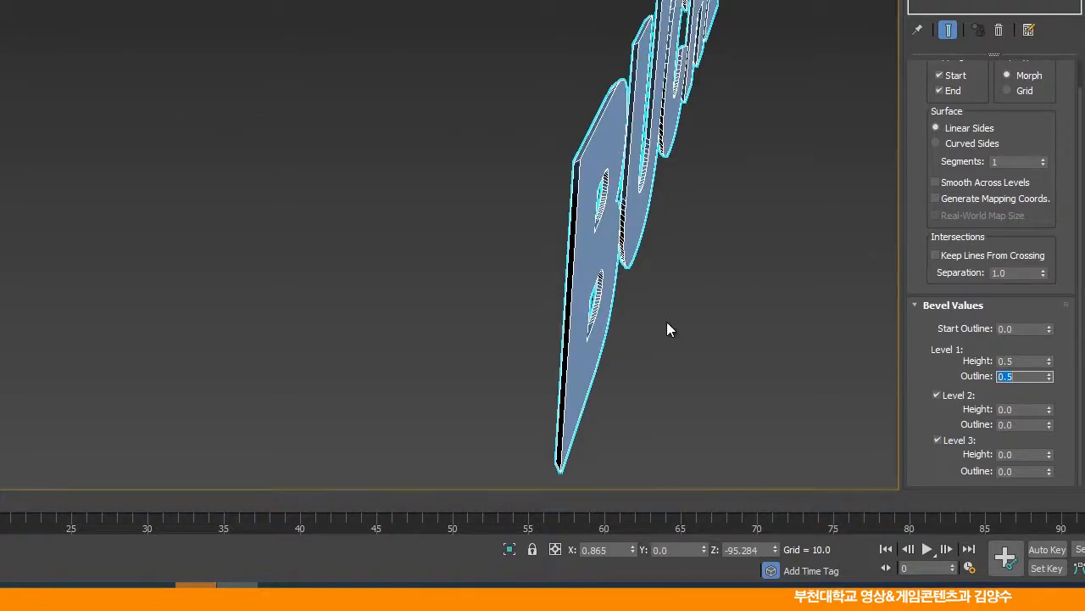
# Set the Height of Bevel Level 2 to 10 to give the text its depth
pyautogui.keyDown('alt'); pyautogui.moveTo(657, 321); pyautogui.dragTo(506, 249, button='middle'); pyautogui.keyUp('alt')
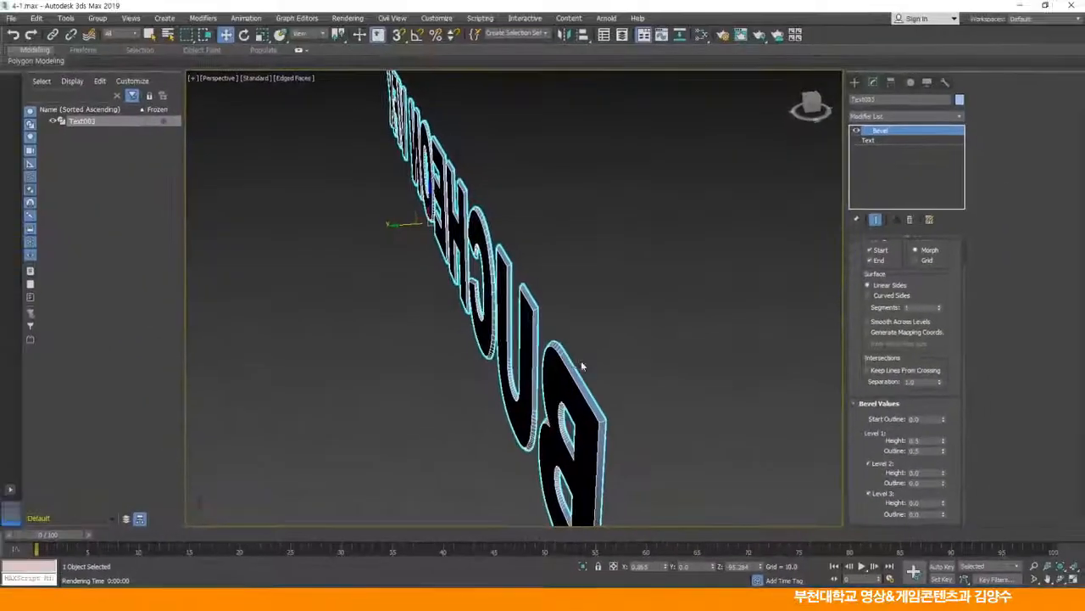
pyautogui.scroll(3, 586, 348)
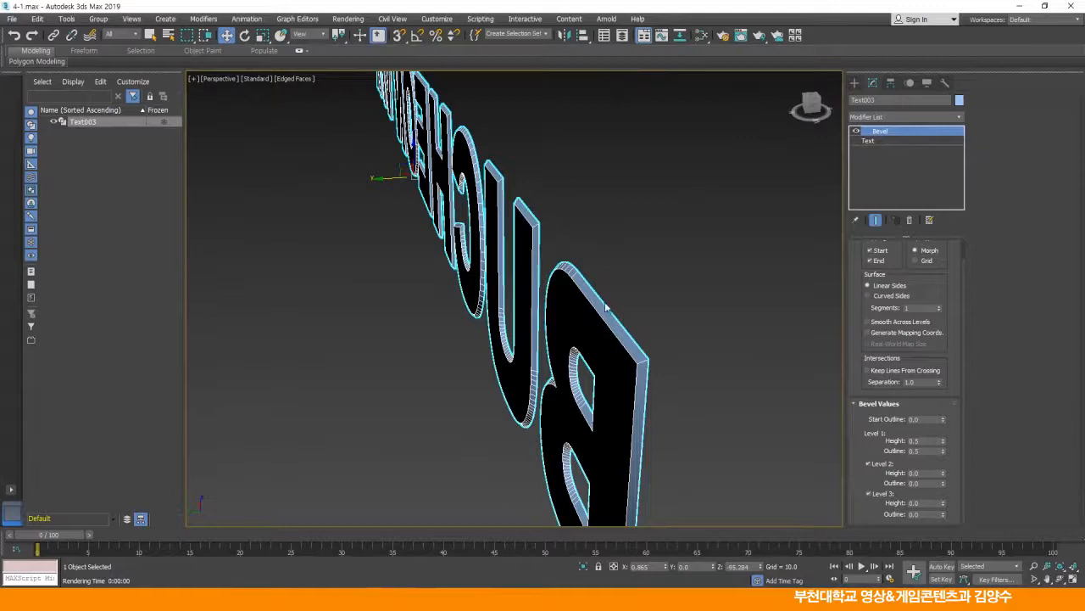
pyautogui.moveTo(644, 386); pyautogui.dragTo(643, 356, button='middle')
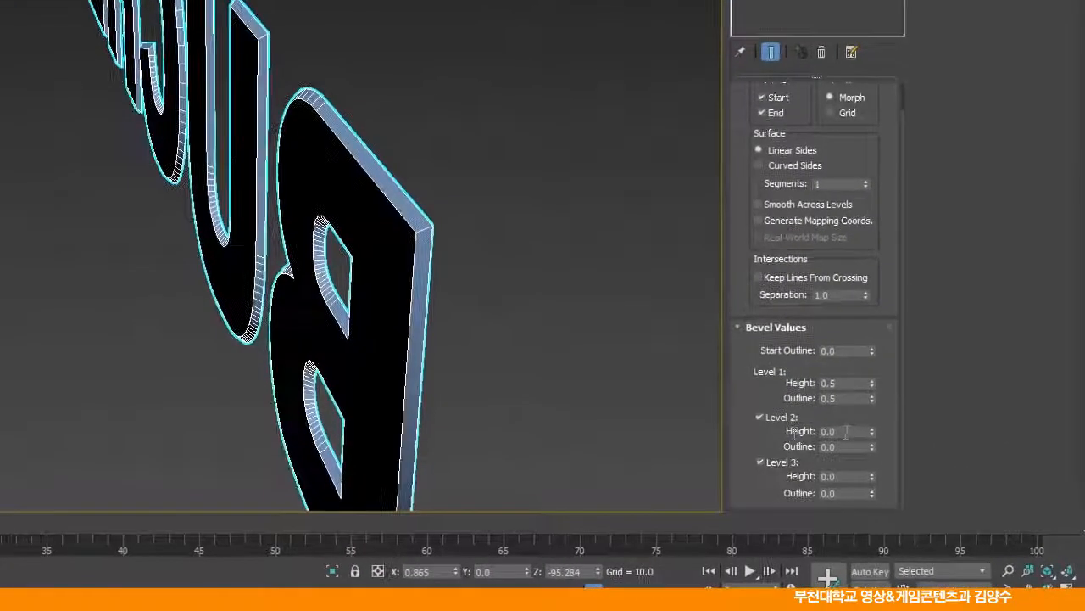
pyautogui.click(912, 472)
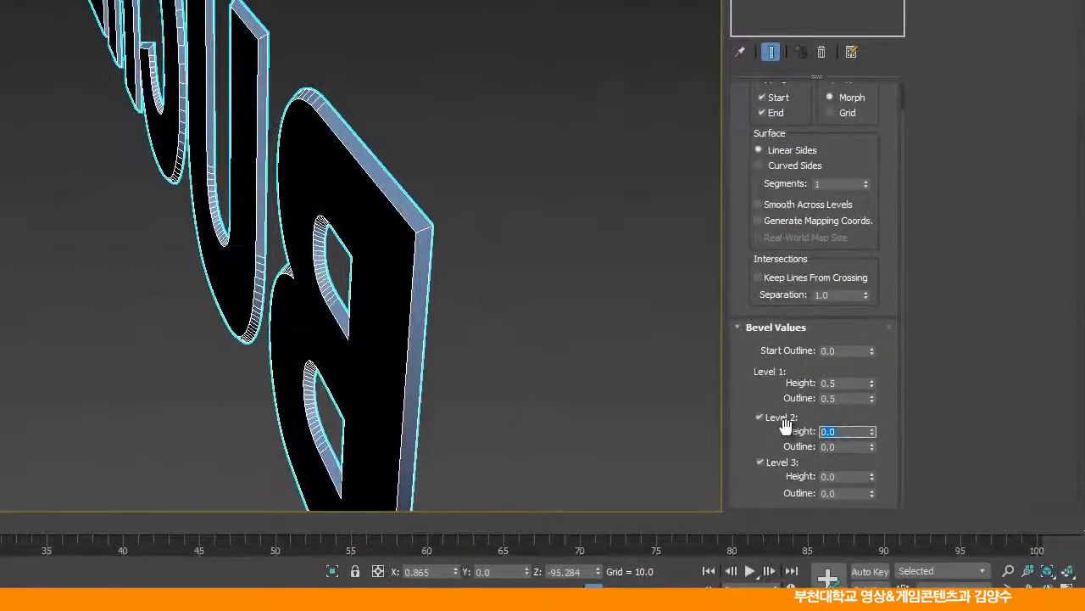
pyautogui.write('10')
pyautogui.press('Return')
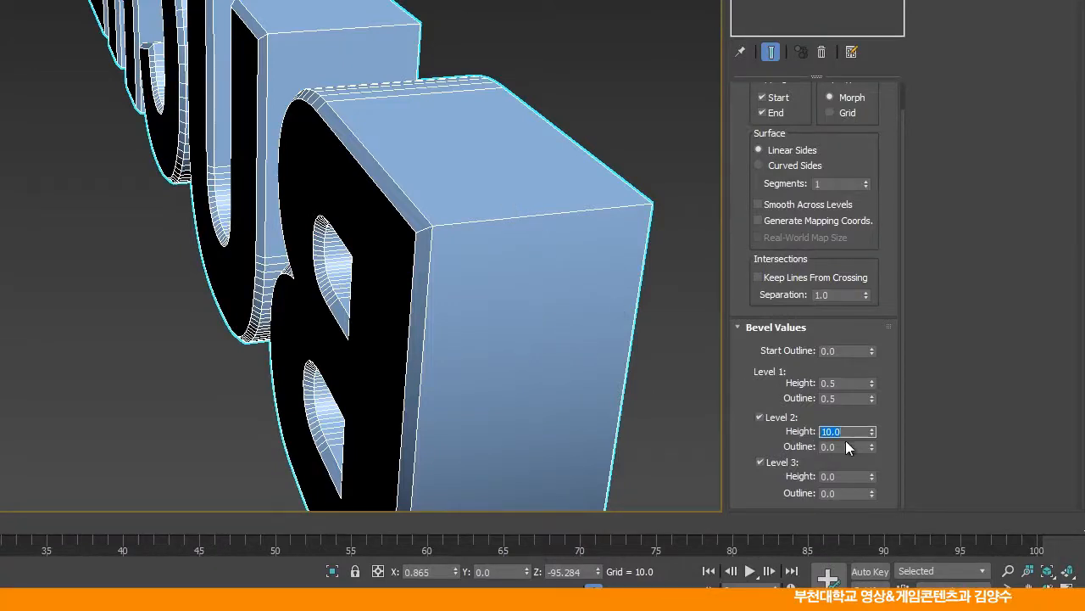
# Set the Height of Bevel Level 2 to 5, and Level 3's Height to 0.5 and Outline to -0.5
pyautogui.write('5')
pyautogui.press('Return')
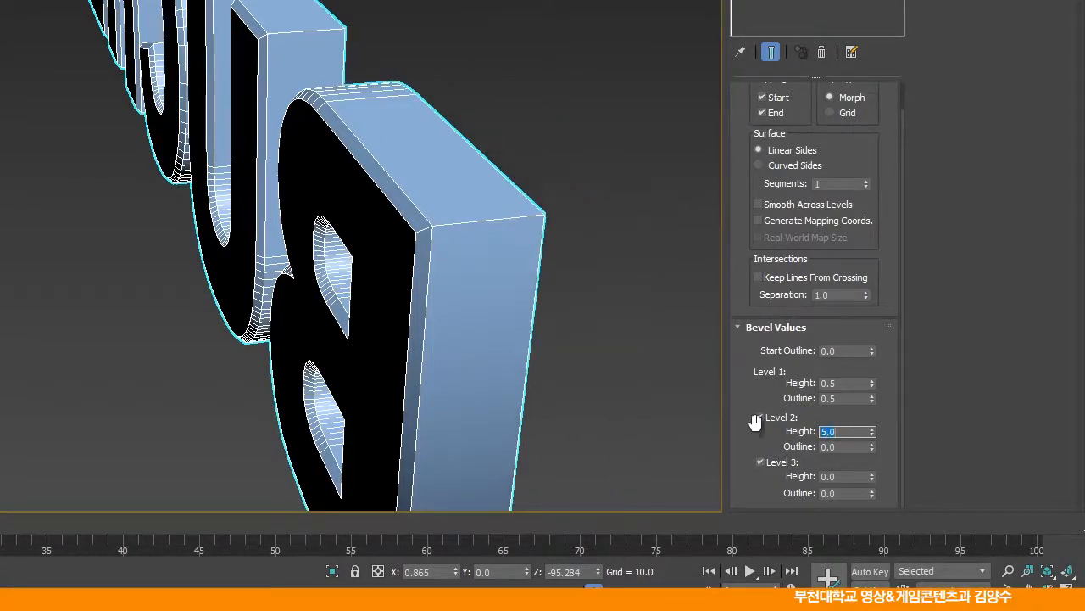
pyautogui.moveTo(666, 388); pyautogui.dragTo(532, 305, button='middle')
pyautogui.keyDown('alt'); pyautogui.moveTo(580, 365); pyautogui.dragTo(441, 201, button='middle'); pyautogui.keyUp('alt')
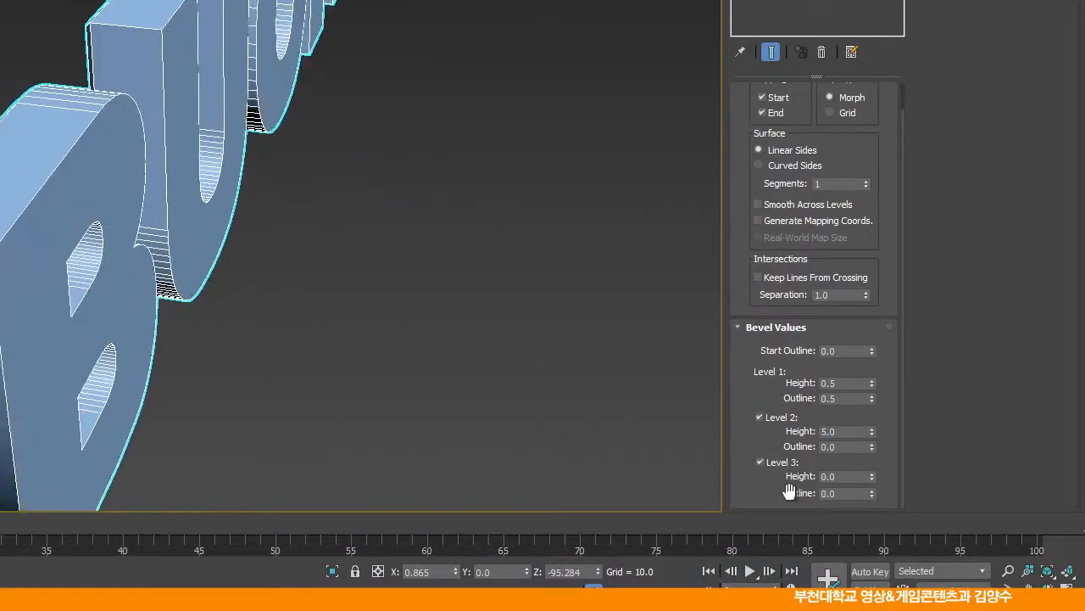
pyautogui.doubleClick(846, 476)
pyautogui.write('0.5')
pyautogui.press('Return')
pyautogui.doubleClick(844, 493)
pyautogui.write('-.')
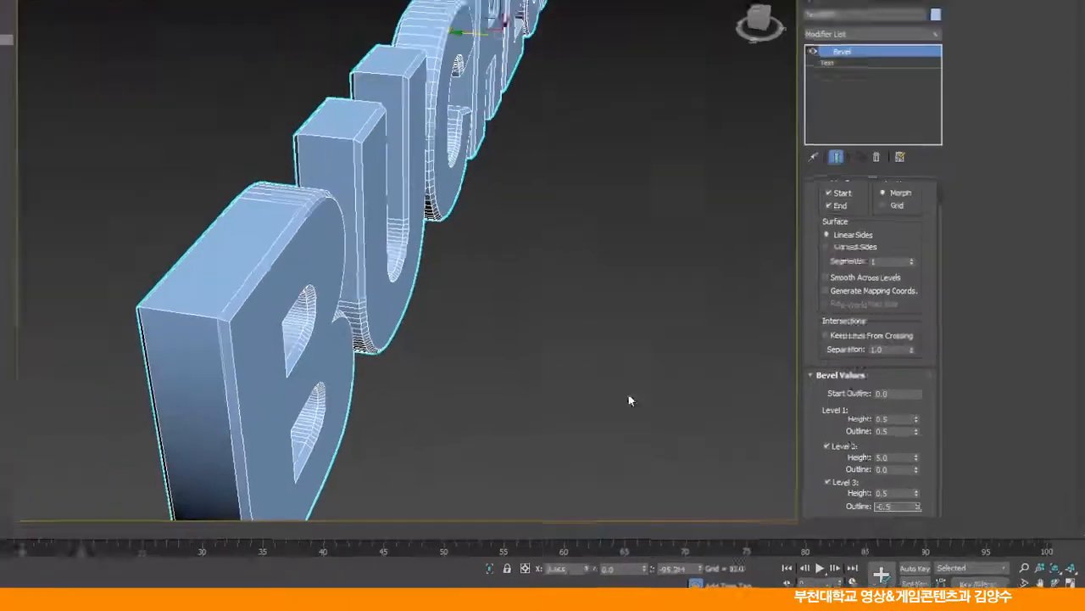
# Render the beveled text in the Perspective view with the Scanline Renderer, and close the rendered image
pyautogui.scroll(-5, 428, 305)
pyautogui.moveTo(424, 300); pyautogui.dragTo(416, 311, button='middle')
pyautogui.keyDown('alt'); pyautogui.moveTo(639, 398); pyautogui.dragTo(580, 383, button='middle'); pyautogui.keyUp('alt')
pyautogui.scroll(4, 585, 362)
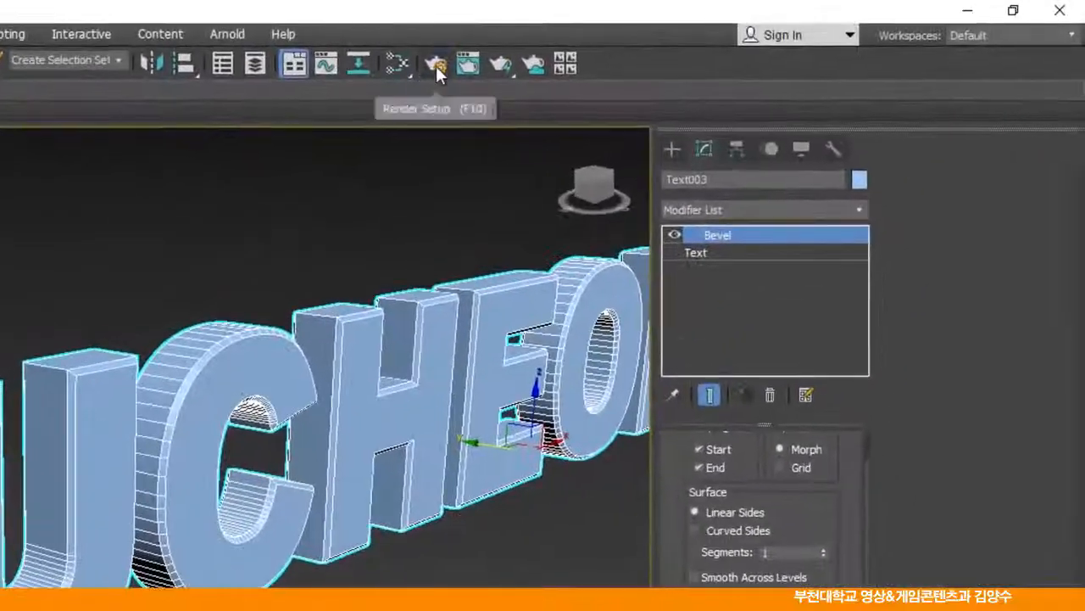
pyautogui.click(560, 52)
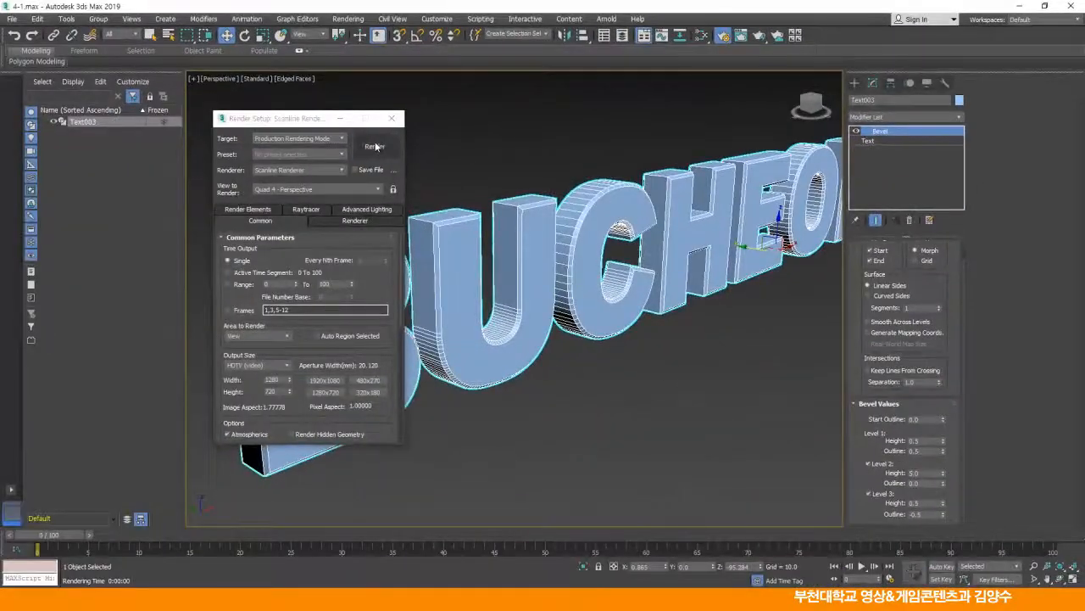
pyautogui.click(354, 150)
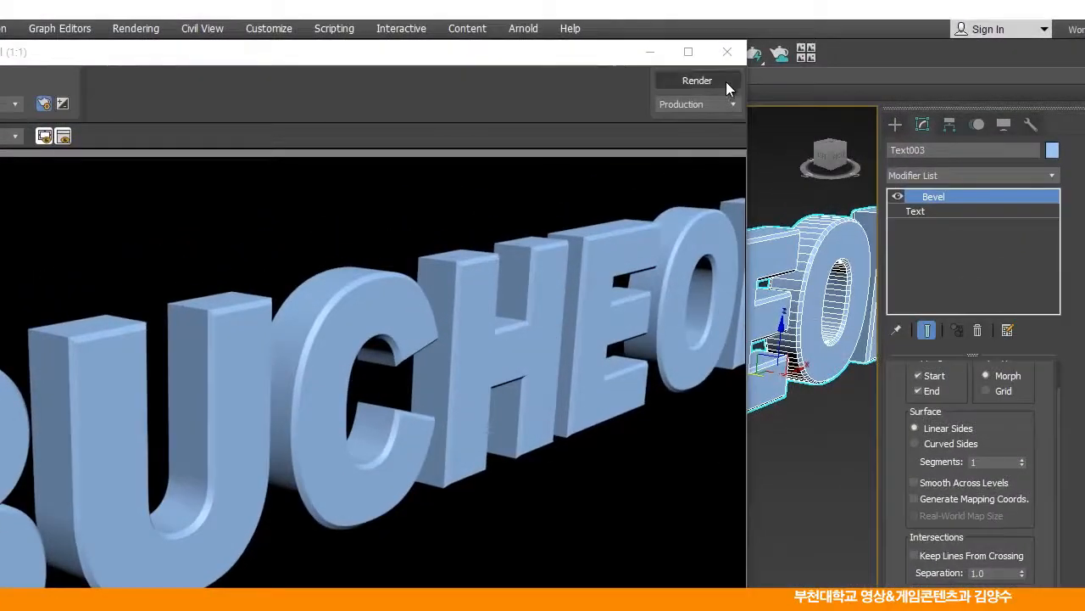
pyautogui.click(728, 52)
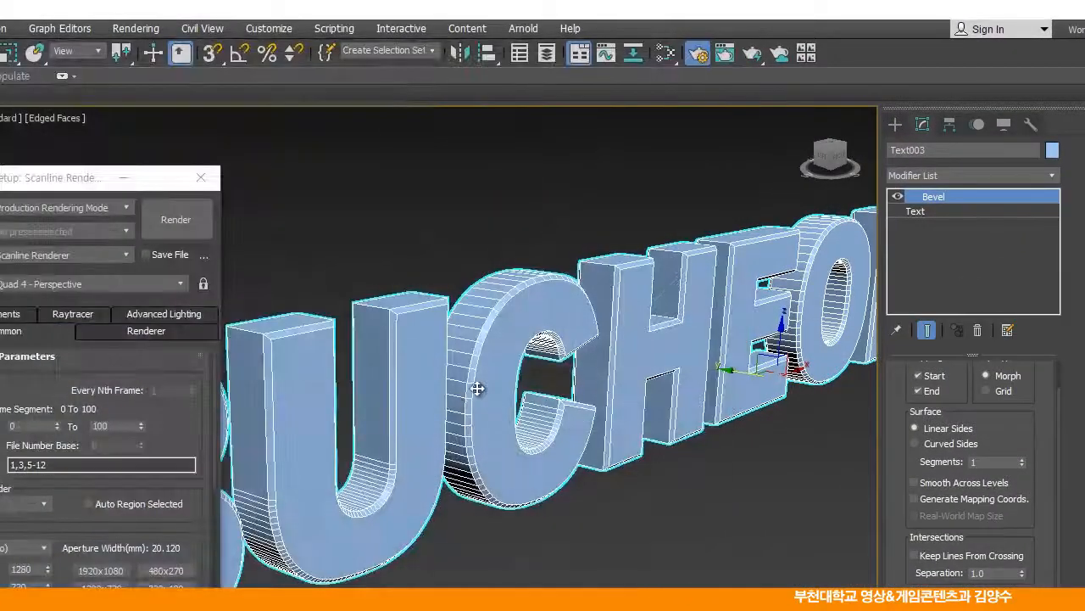
# Assign the gold Material #26 to the selected BUCHEON VFX text
pyautogui.keyDown('alt'); pyautogui.moveTo(475, 412); pyautogui.dragTo(502, 437, button='middle'); pyautogui.keyUp('alt')
pyautogui.keyDown('alt'); pyautogui.moveTo(632, 439); pyautogui.dragTo(557, 416, button='middle'); pyautogui.keyUp('alt')
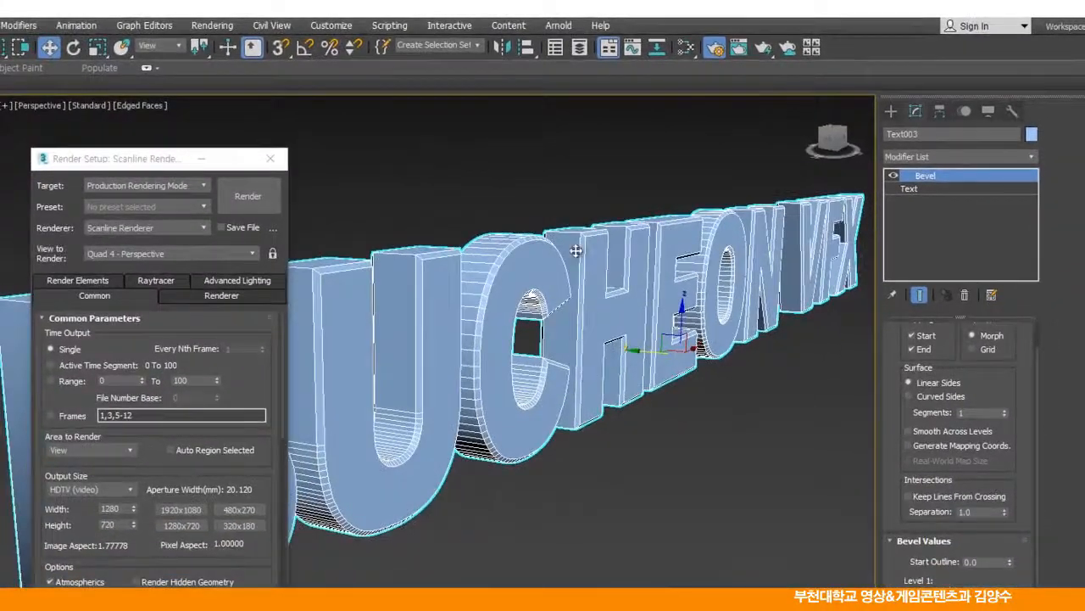
pyautogui.click(715, 48)
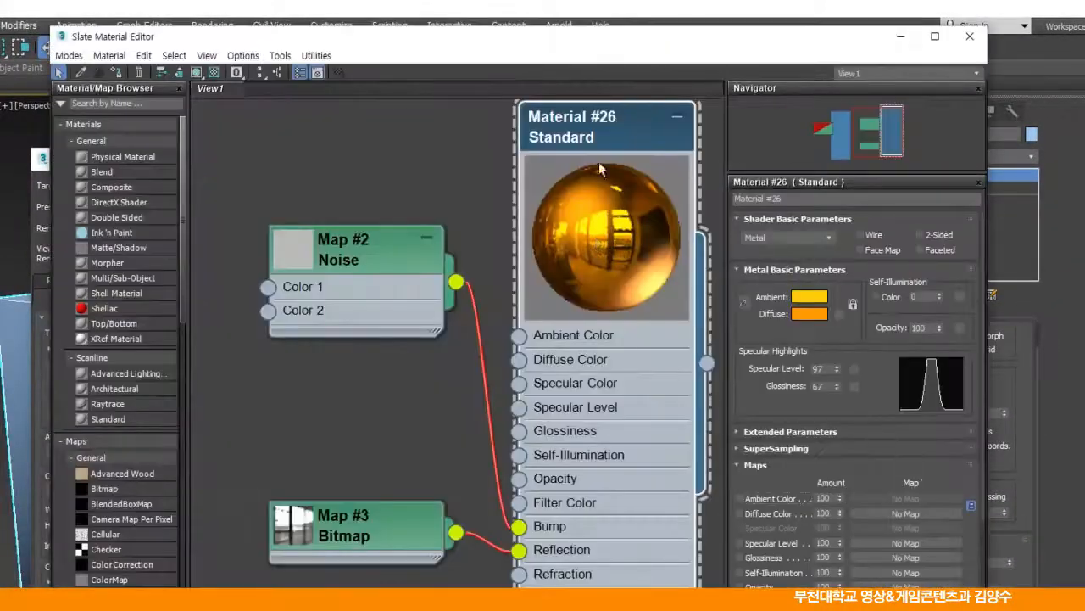
pyautogui.click(117, 72)
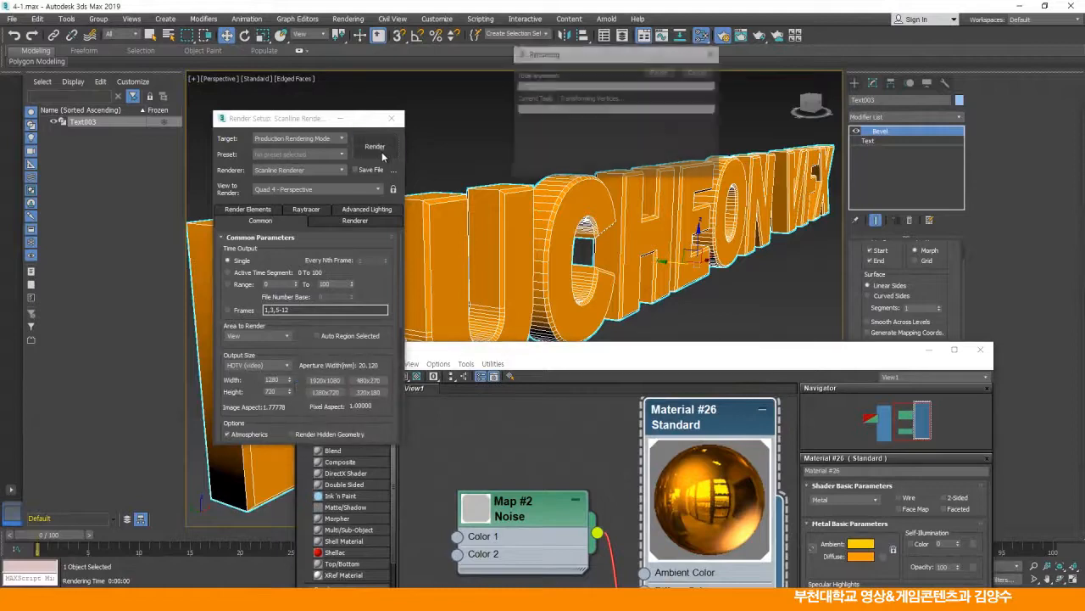
# Render the gold text, and close the rendered image, the Slate Material Editor and the Render Setup
pyautogui.click(380, 149)
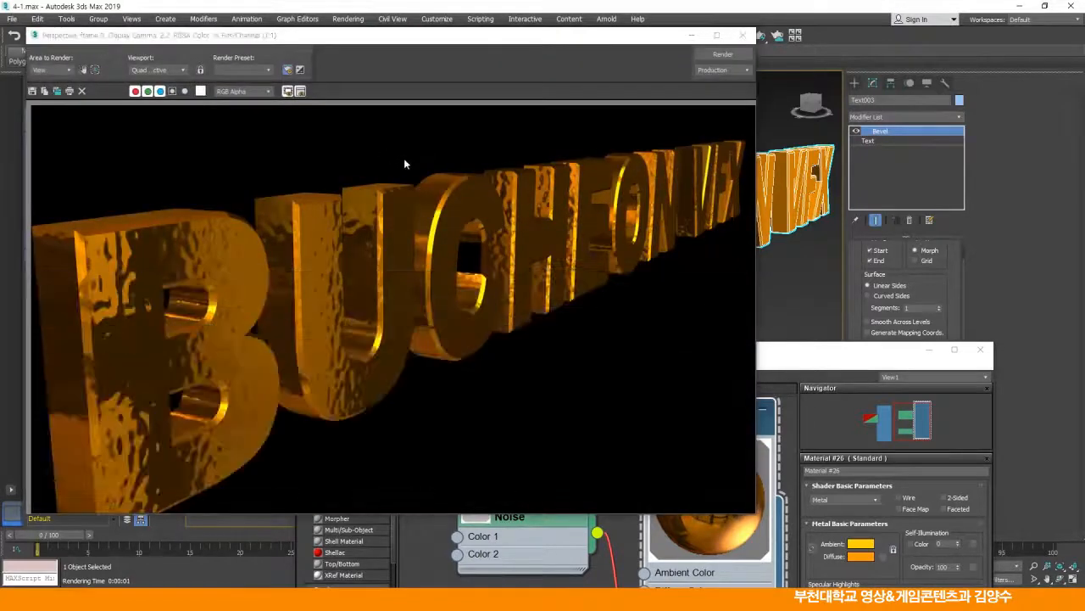
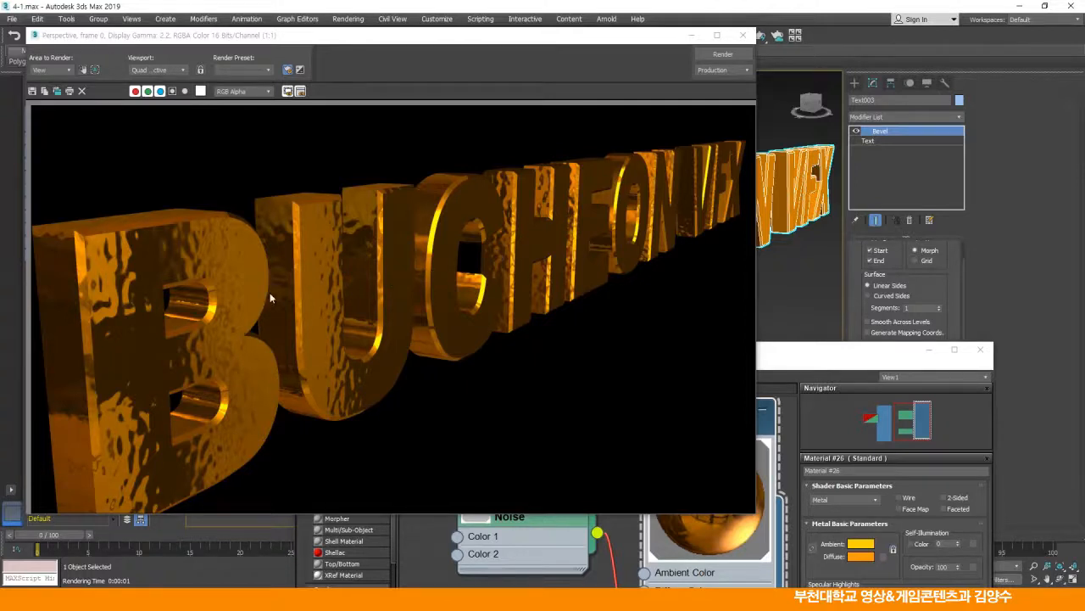
pyautogui.click(743, 34)
pyautogui.moveTo(662, 354); pyautogui.dragTo(401, 95)
pyautogui.click(770, 97)
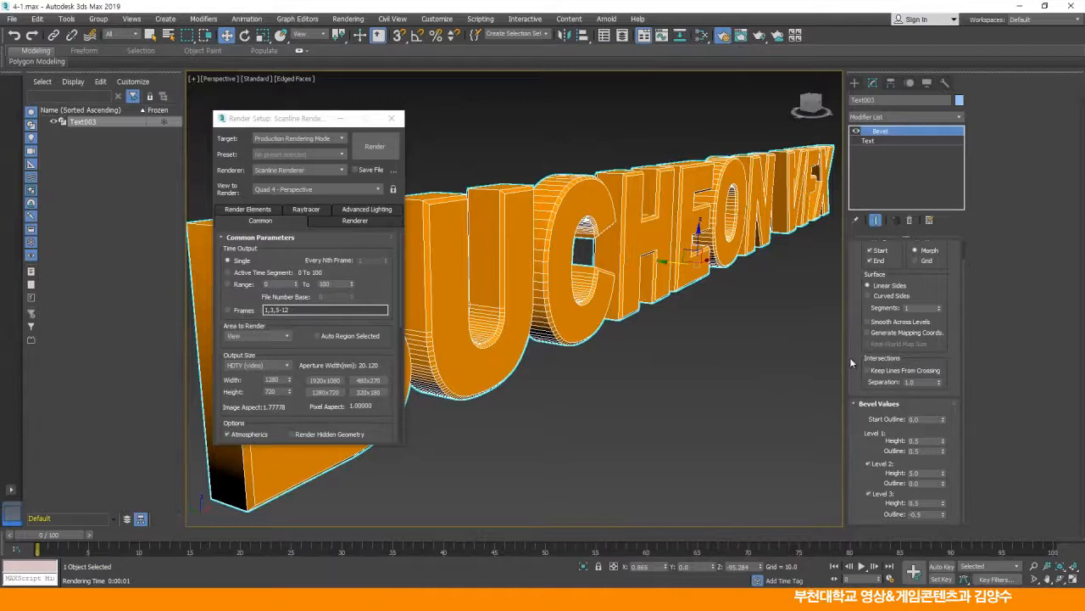
pyautogui.scroll(2, 848, 404)
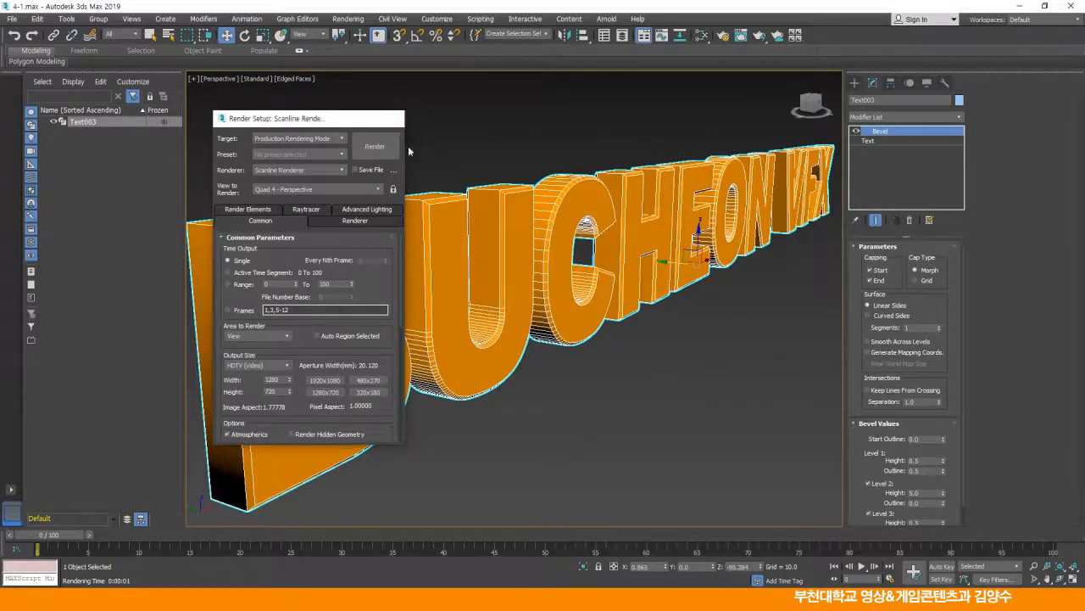
pyautogui.click(391, 117)
pyautogui.scroll(-3, 579, 296)
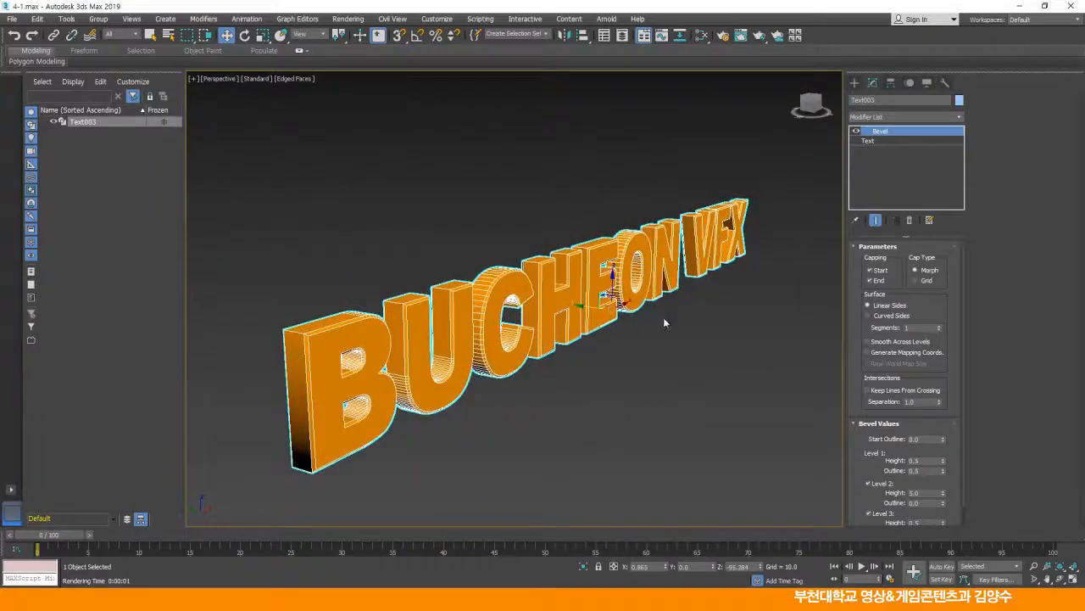
# Return to the four-viewport layout, fit the text in all views, and hide the grids in the Top and Left views
pyautogui.hotkey('alt', 'w')
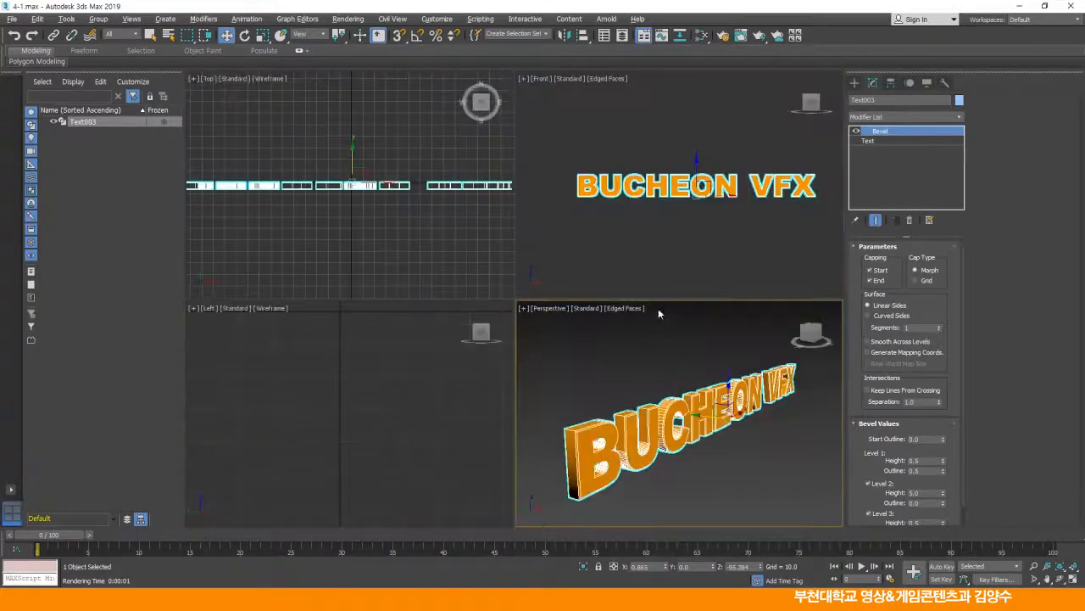
pyautogui.rightClick(443, 236)
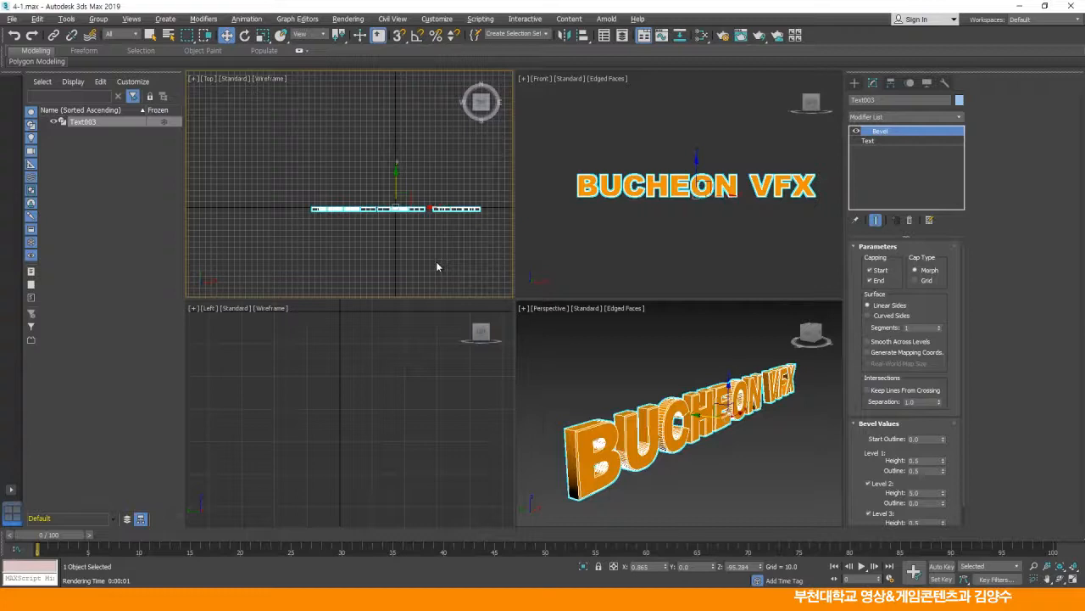
pyautogui.hotkey('ctrl', 'shift', 'z')
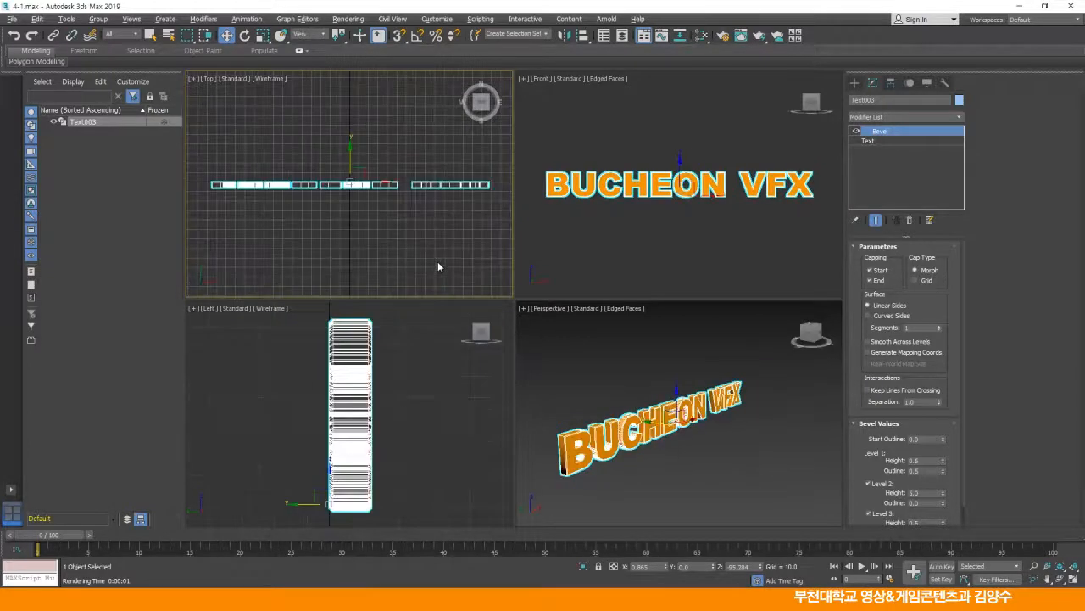
pyautogui.keyDown('alt'); pyautogui.moveTo(624, 382); pyautogui.dragTo(673, 407, button='middle'); pyautogui.keyUp('alt')
pyautogui.click(439, 227)
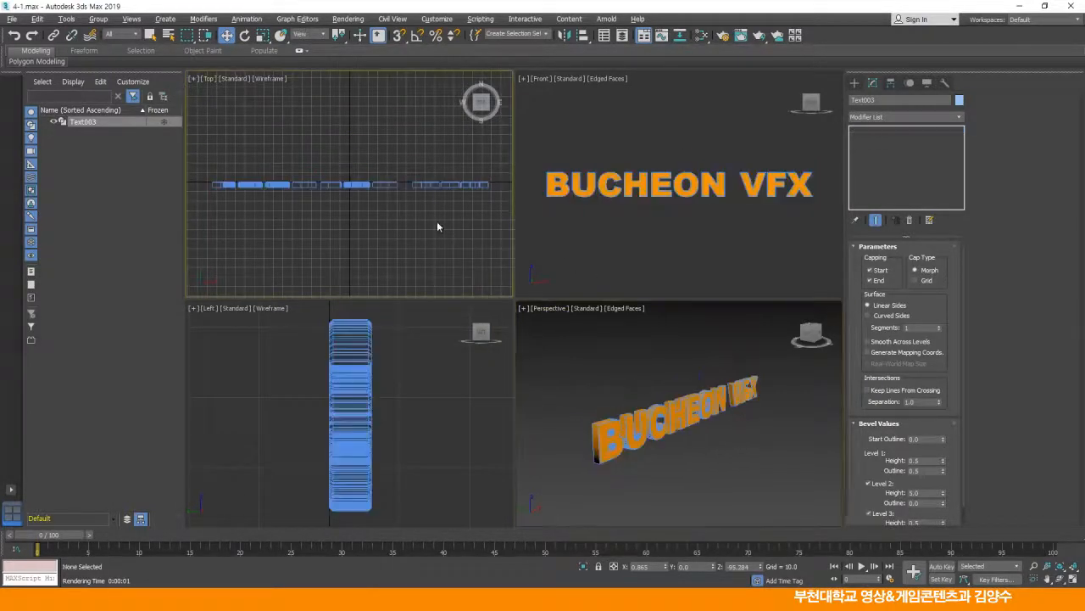
pyautogui.press('g')
pyautogui.rightClick(429, 339)
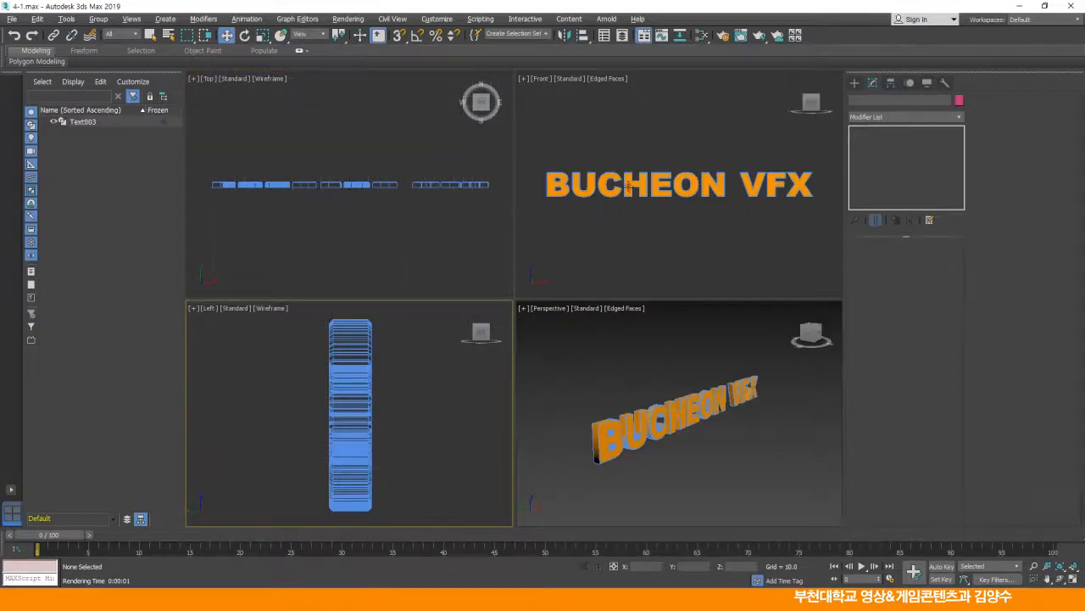
# Add a Bend modifier above the Bevel on the BUCHEON VFX text and expand its Gizmo and Center sub-levels
pyautogui.click(712, 191)
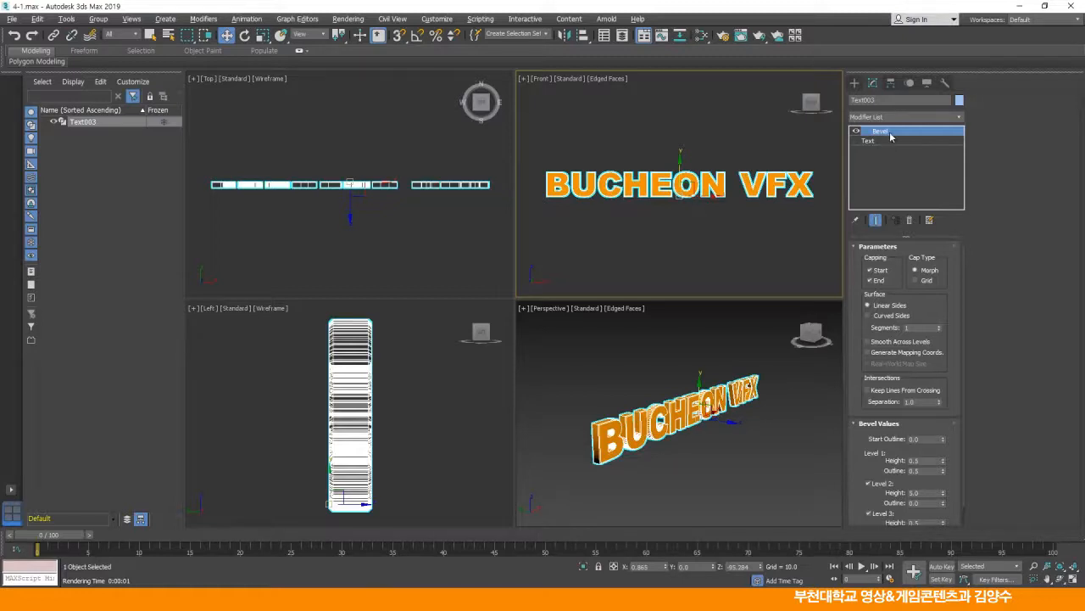
pyautogui.click(959, 121)
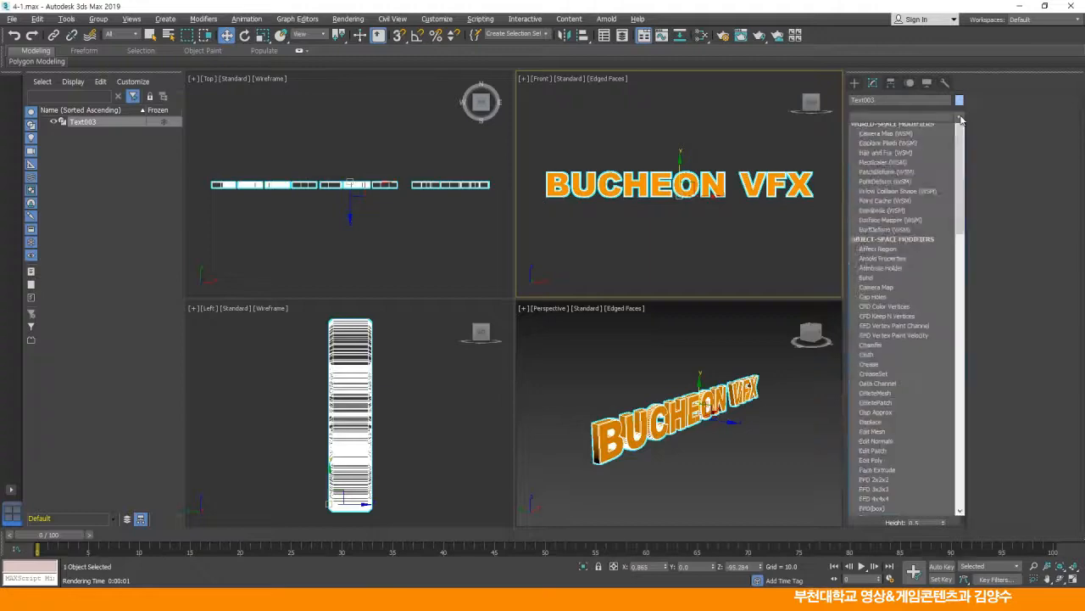
pyautogui.scroll(-5, 908, 254)
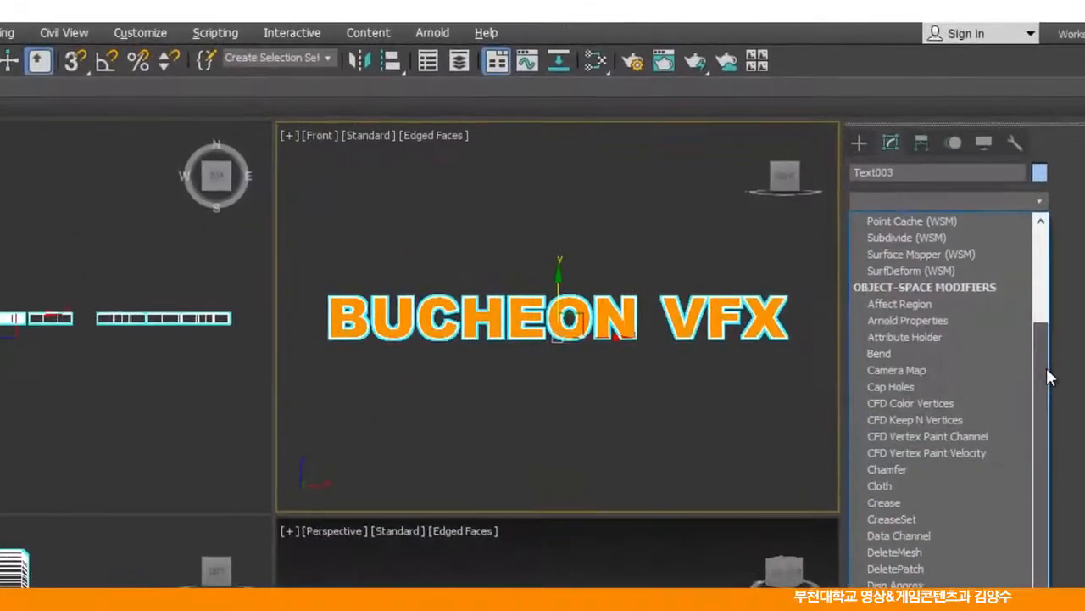
pyautogui.scroll(2, 1049, 373)
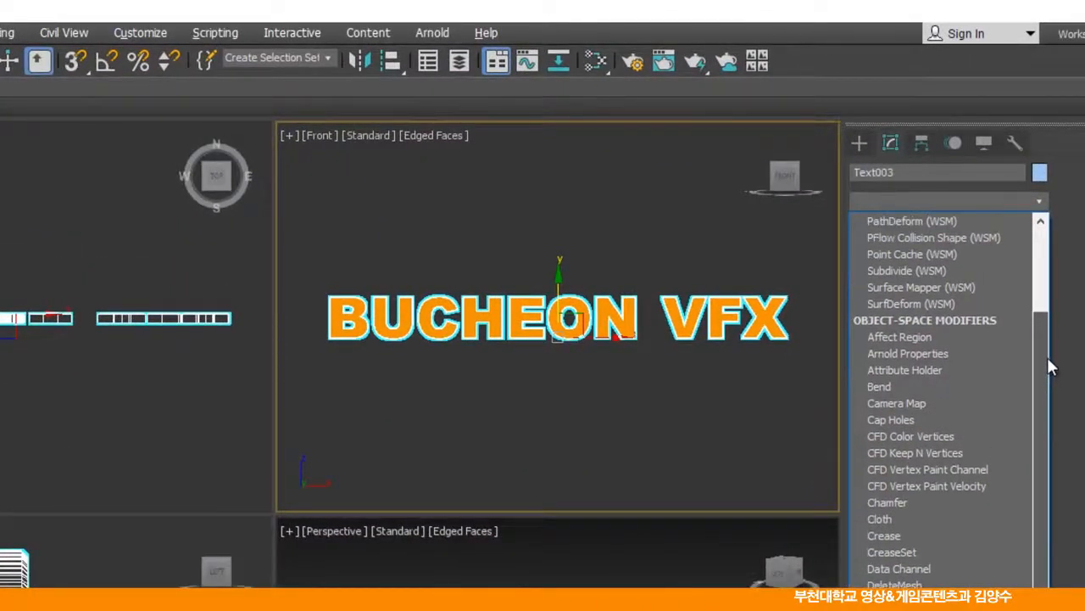
pyautogui.click(891, 384)
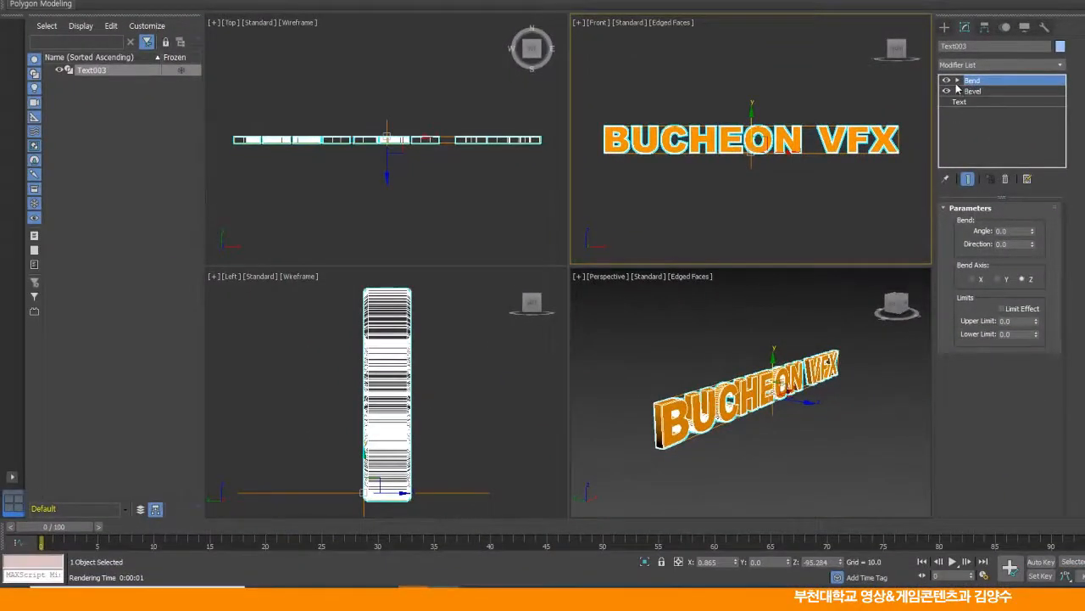
pyautogui.click(958, 81)
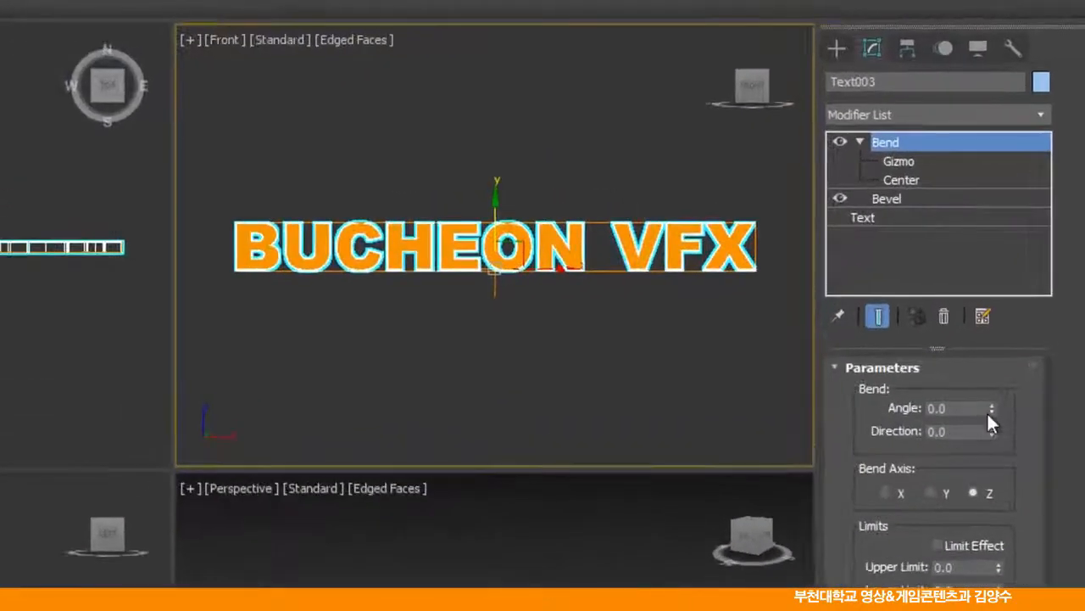
# Set the Bend Angle to 50 and the Bend Axis to X
pyautogui.moveTo(991, 411); pyautogui.dragTo(988, 383)
pyautogui.doubleClick(946, 408)
pyautogui.write('50')
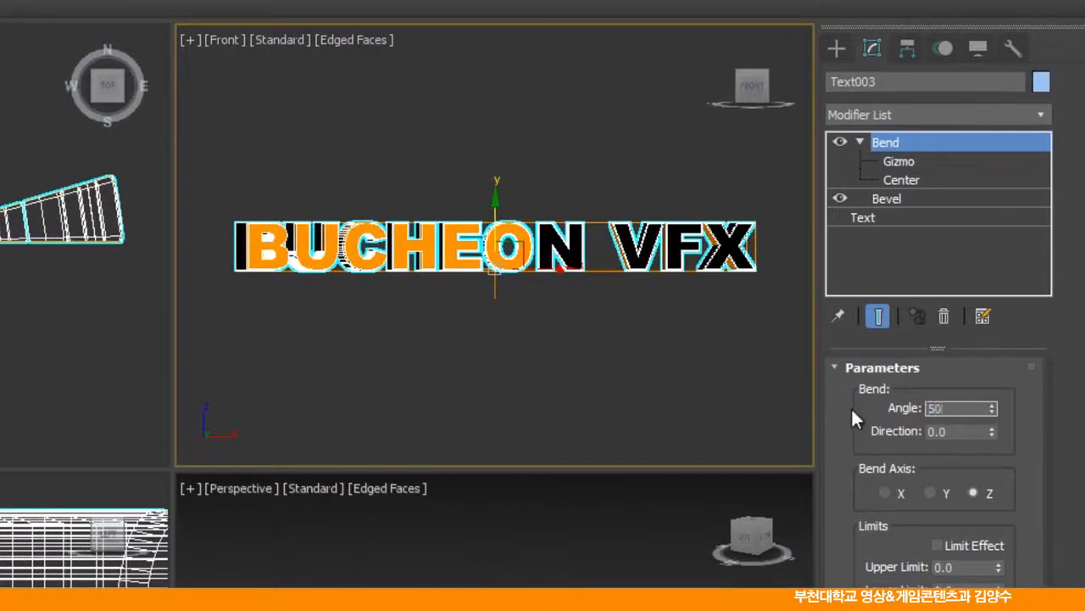
pyautogui.press('Return')
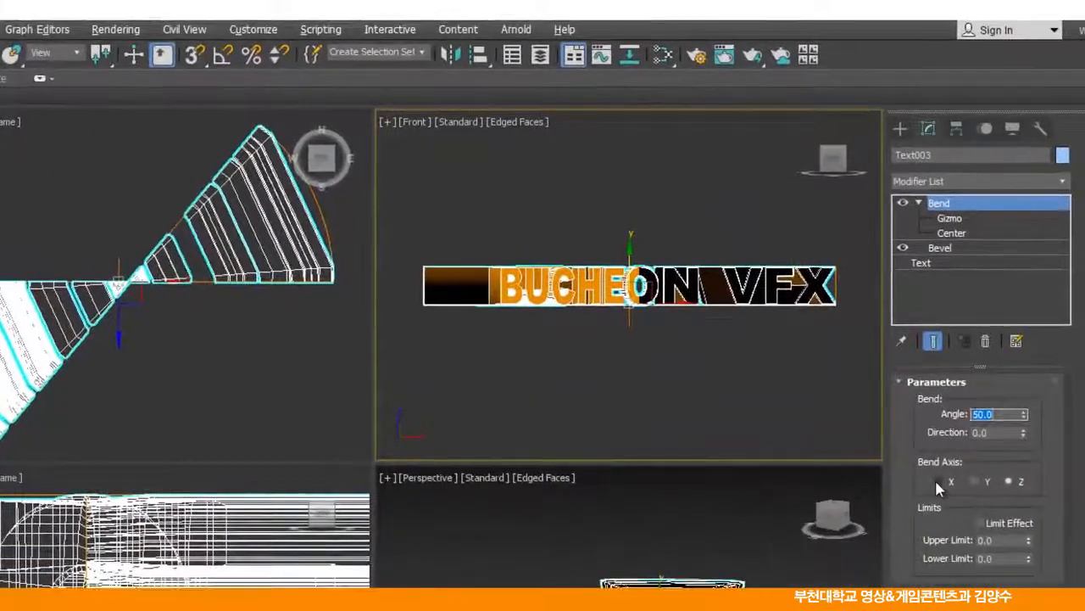
pyautogui.click(938, 481)
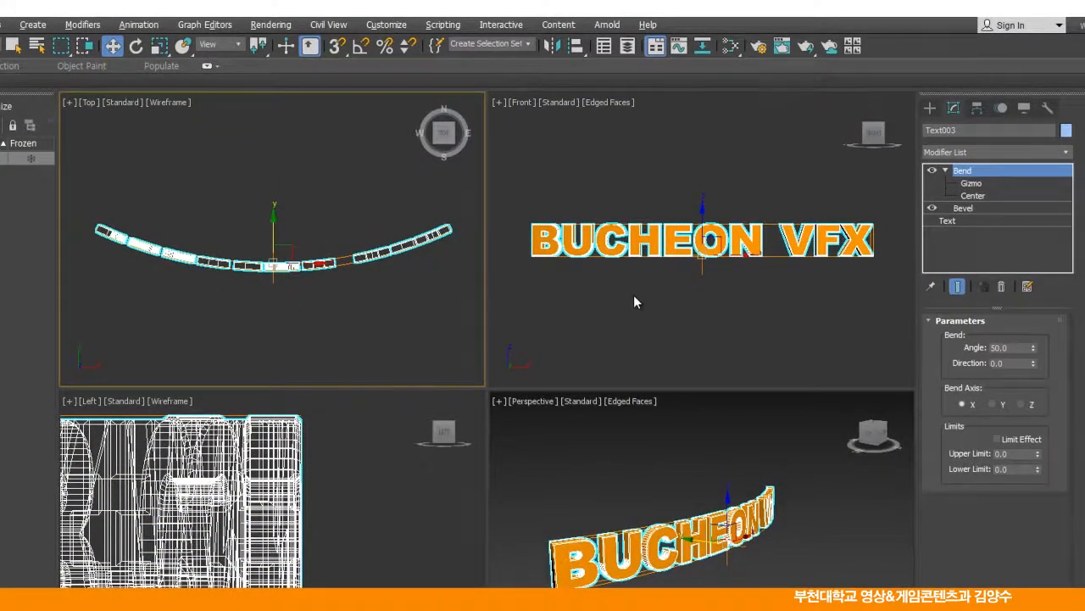
# Set the Bend Angle to 100
pyautogui.click(1022, 348)
pyautogui.write('100')
pyautogui.press('Return')
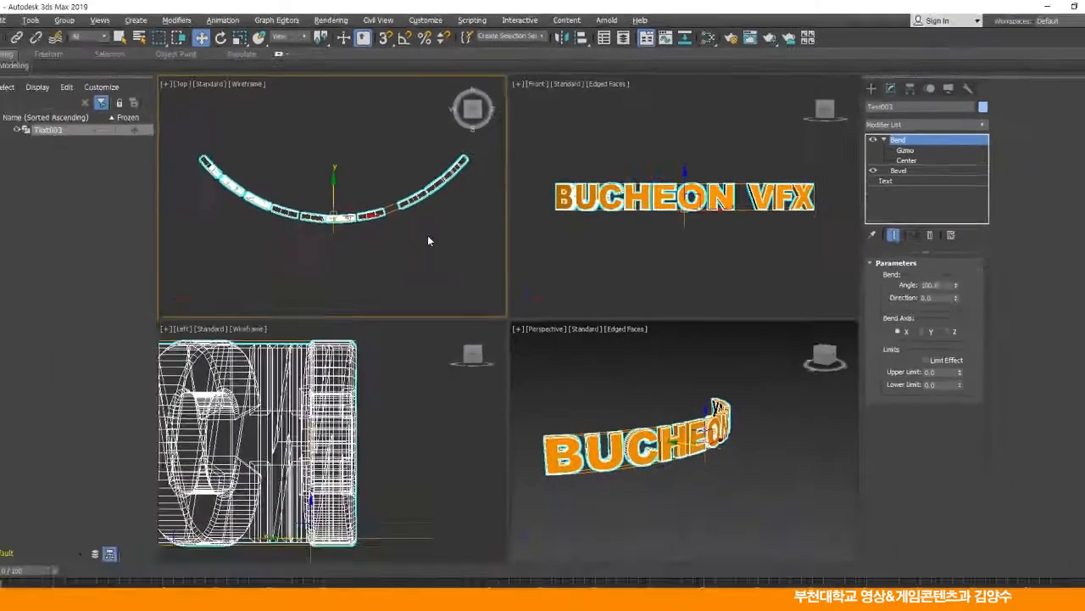
# Examine the curved text in all four views and from several angles in the maximized Perspective view
pyautogui.scroll(-5, 263, 574)
pyautogui.moveTo(261, 577); pyautogui.dragTo(375, 579, button='middle')
pyautogui.moveTo(730, 209); pyautogui.dragTo(730, 222, button='middle')
pyautogui.moveTo(689, 466)
pyautogui.mouseDown(button='middle')
pyautogui.moveTo(701, 458)
pyautogui.moveTo(694, 463)
pyautogui.mouseUp(button='middle')
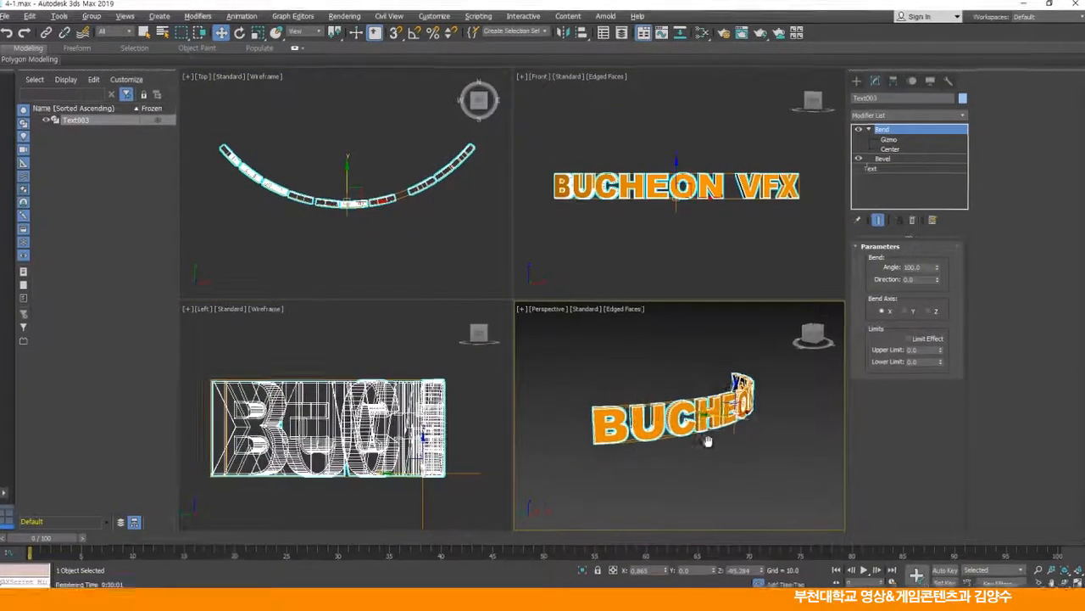
pyautogui.hotkey('alt', 'w')
pyautogui.keyDown('alt'); pyautogui.moveTo(677, 414); pyautogui.dragTo(584, 471, button='middle'); pyautogui.keyUp('alt')
pyautogui.keyDown('alt'); pyautogui.moveTo(564, 541); pyautogui.dragTo(676, 438, button='middle'); pyautogui.keyUp('alt')
pyautogui.scroll(4, 631, 415)
pyautogui.scroll(-4, 676, 439)
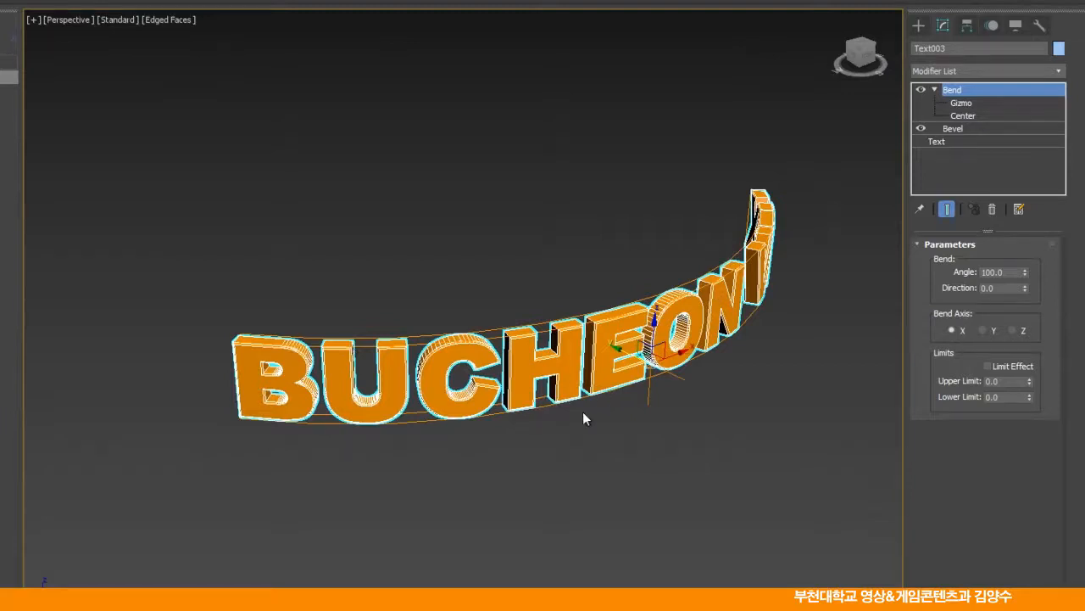
pyautogui.keyDown('alt'); pyautogui.moveTo(588, 438); pyautogui.dragTo(611, 438, button='middle'); pyautogui.keyUp('alt')
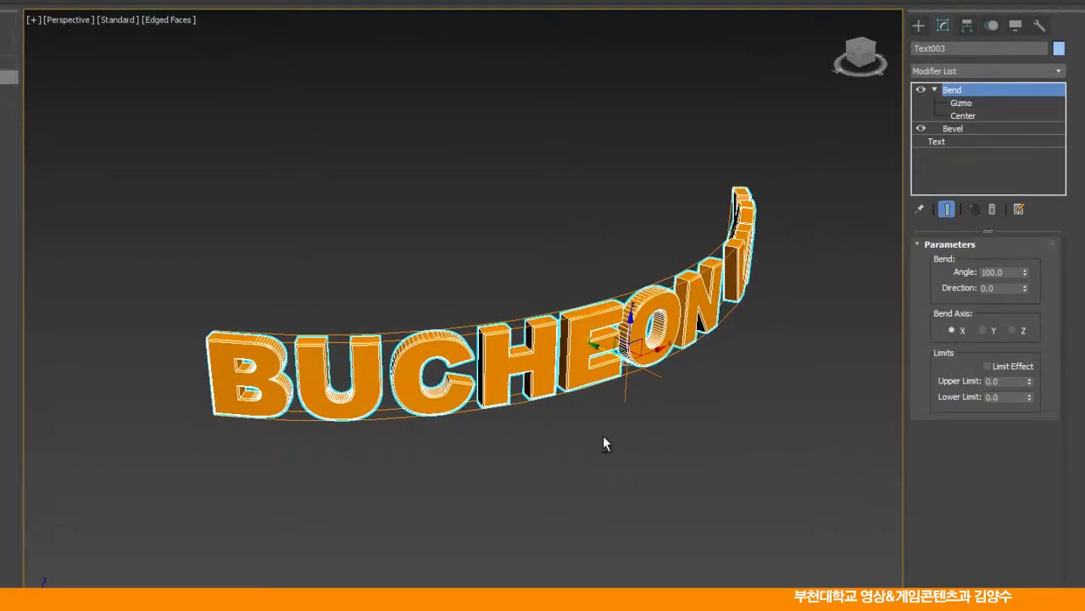
pyautogui.hotkey('alt', 'w')
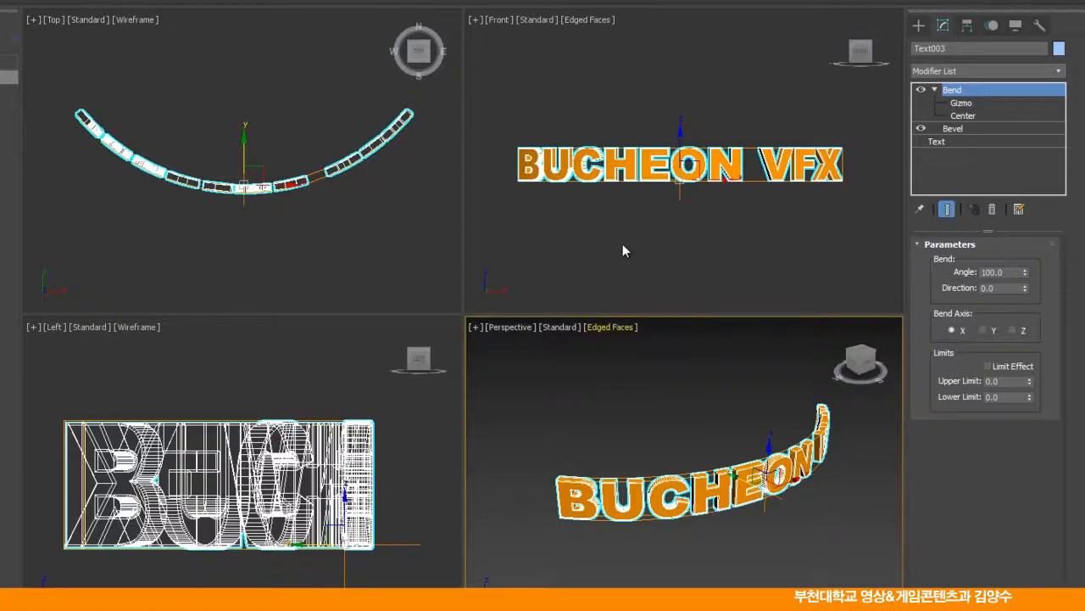
# Set the Bend Angle to 150
pyautogui.doubleClick(1010, 272)
pyautogui.write('10')
pyautogui.press('Return')
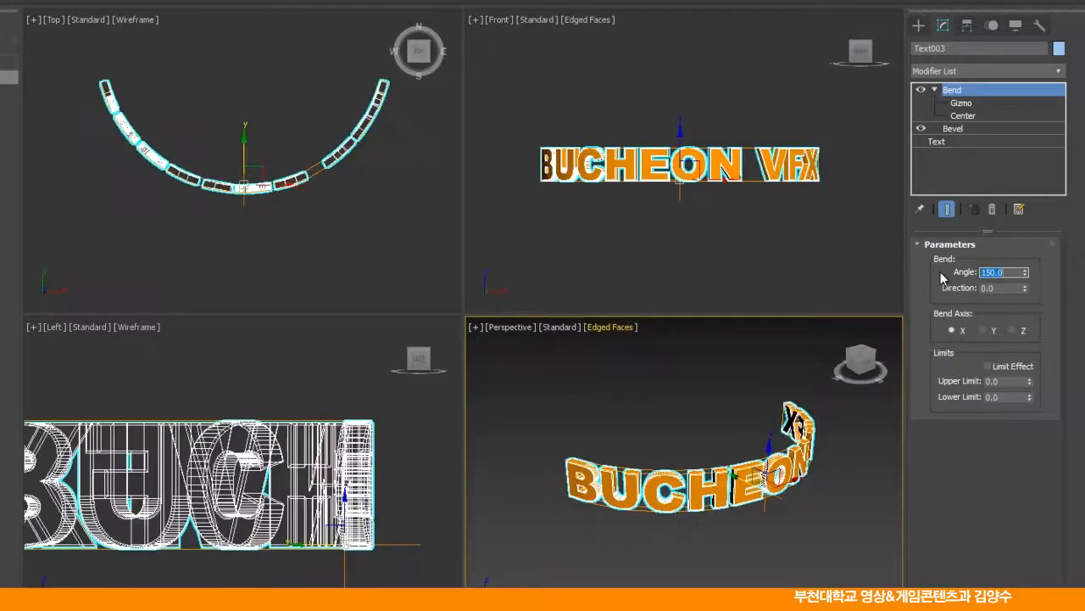
# Orbit the Perspective view to show the bent text from below and render it, closing the render windows after checking the result
pyautogui.click(251, 174)
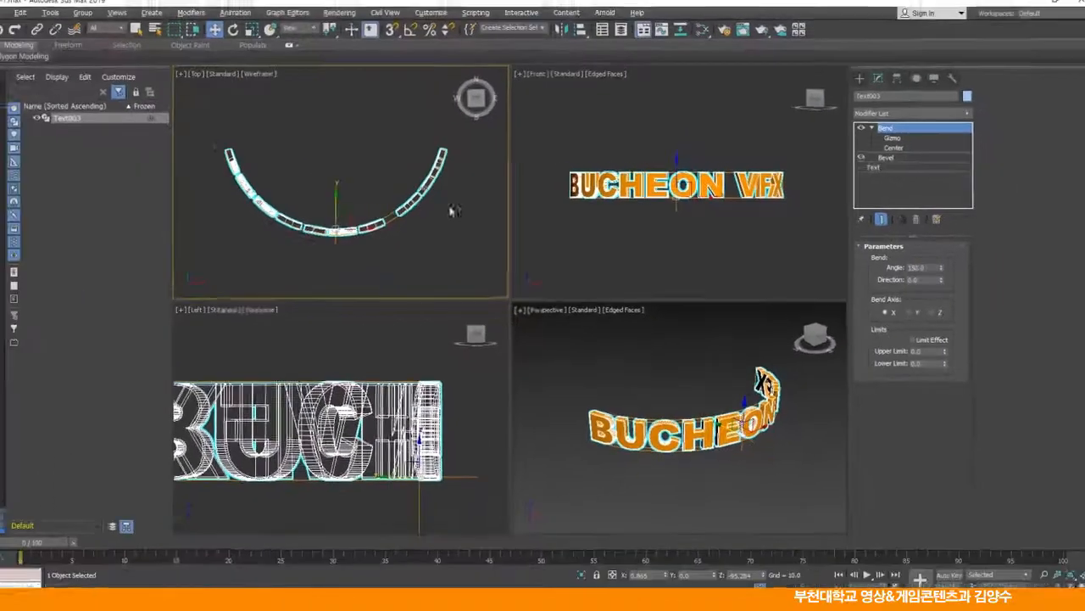
pyautogui.moveTo(785, 461); pyautogui.dragTo(671, 411, button='middle')
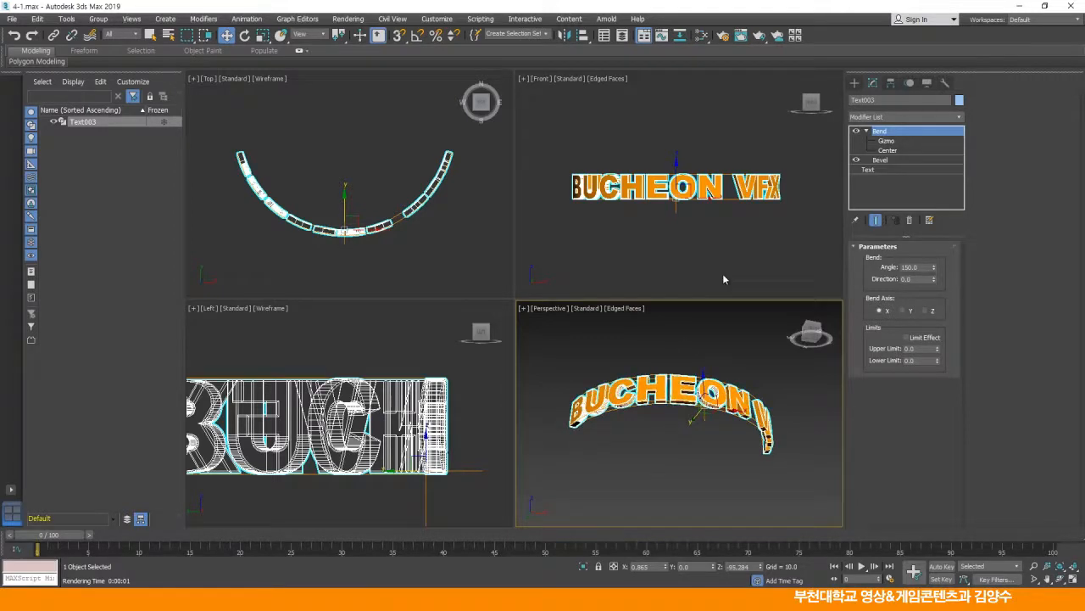
pyautogui.moveTo(685, 389)
pyautogui.keyDown('alt'); pyautogui.mouseDown(button='middle')
pyautogui.moveTo(710, 384)
pyautogui.moveTo(693, 373)
pyautogui.mouseUp(button='middle'); pyautogui.keyUp('alt')
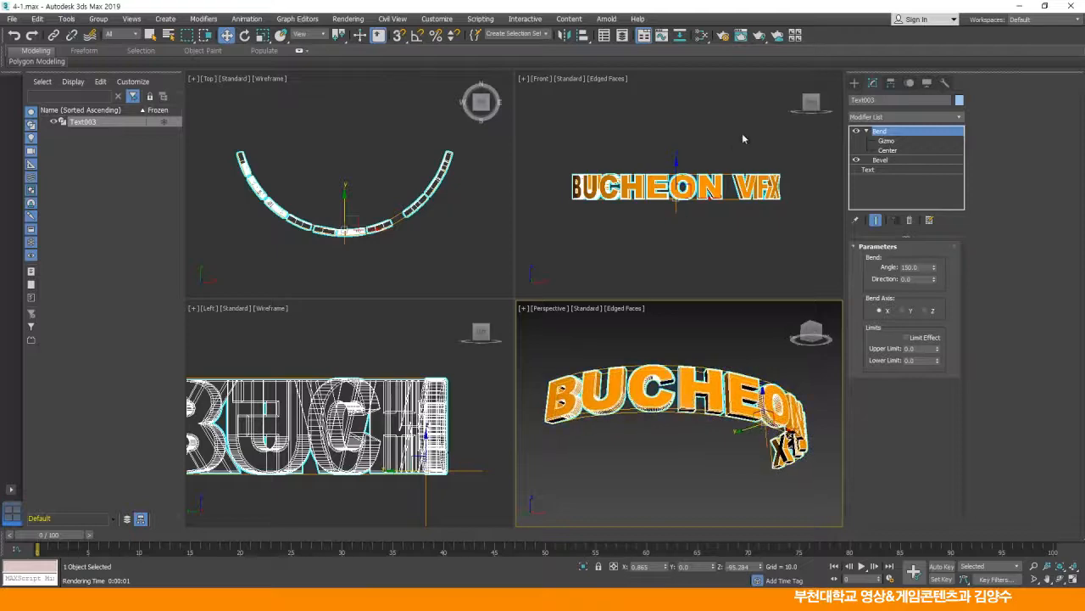
pyautogui.click(722, 35)
pyautogui.click(374, 146)
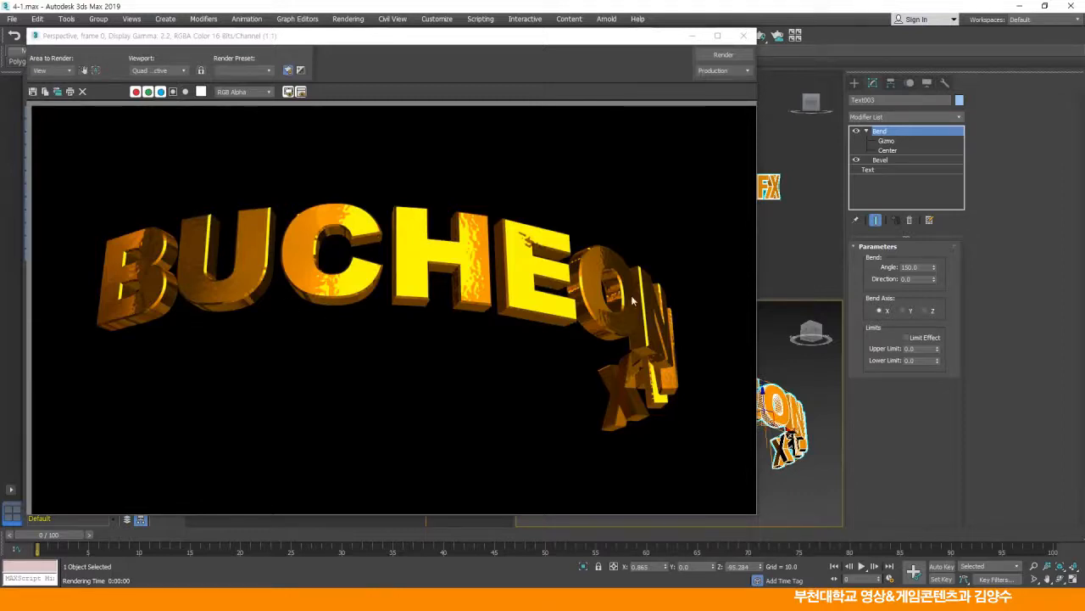
pyautogui.click(744, 36)
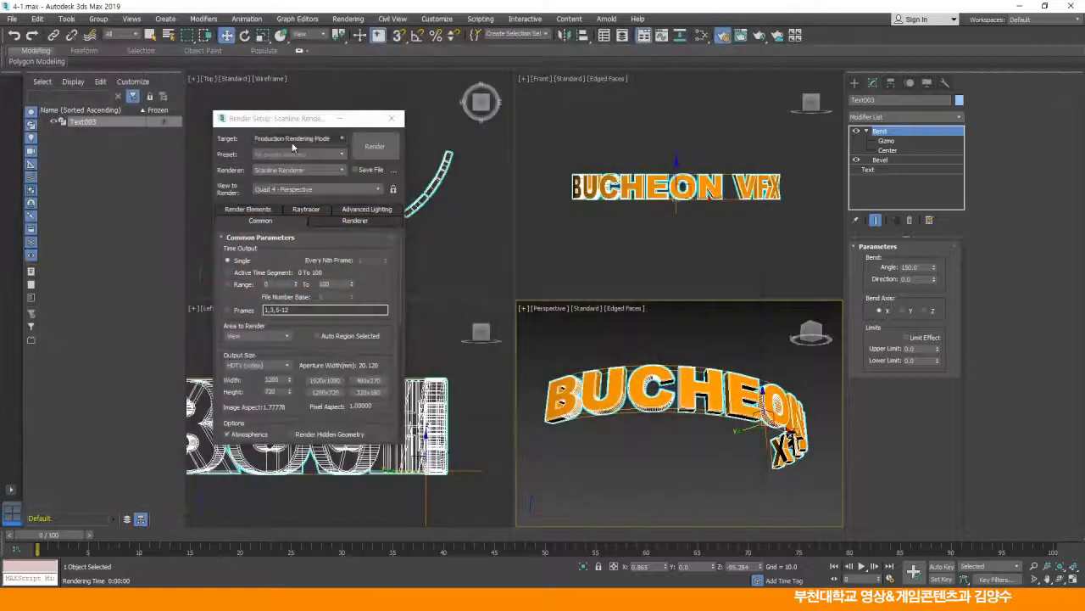
pyautogui.click(391, 118)
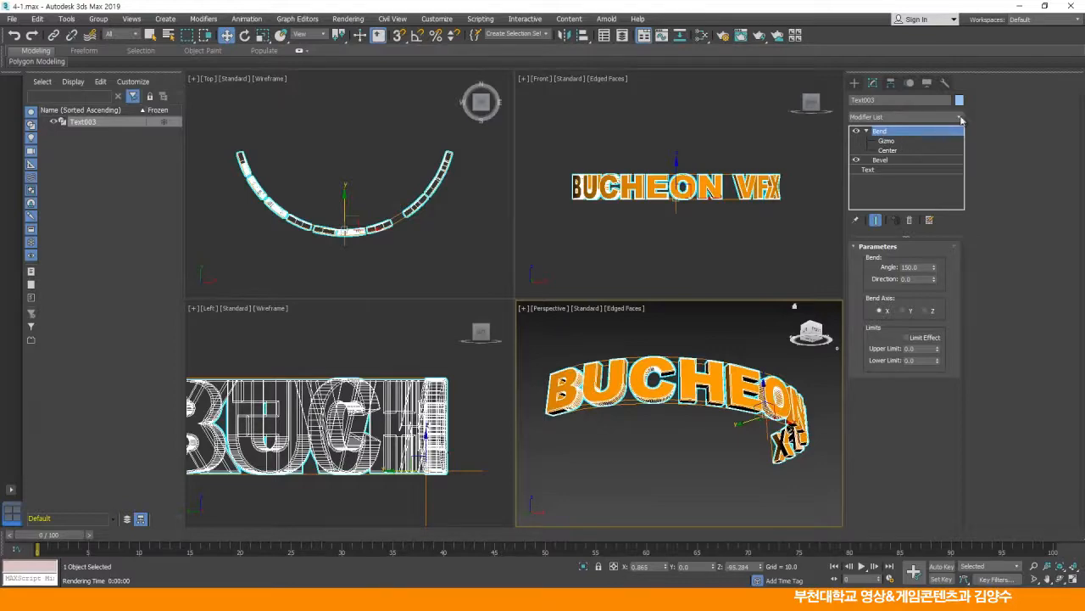
# Add a Twist modifier to the bent text with an Angle of 14 and the Twist Axis on X
pyautogui.click(960, 118)
pyautogui.scroll(-10, 962, 235)
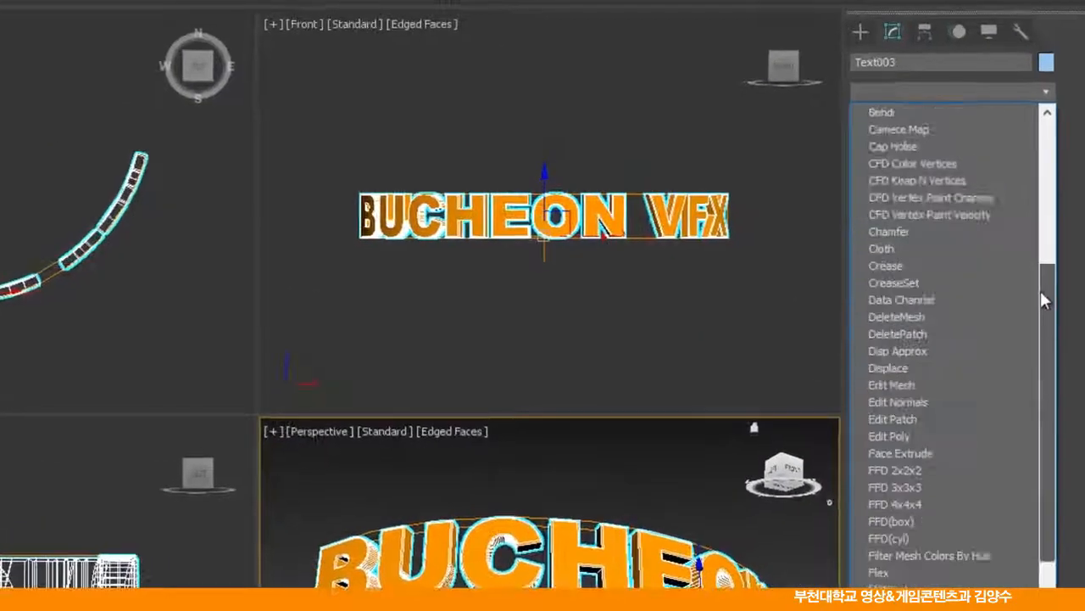
pyautogui.scroll(-18, 1043, 298)
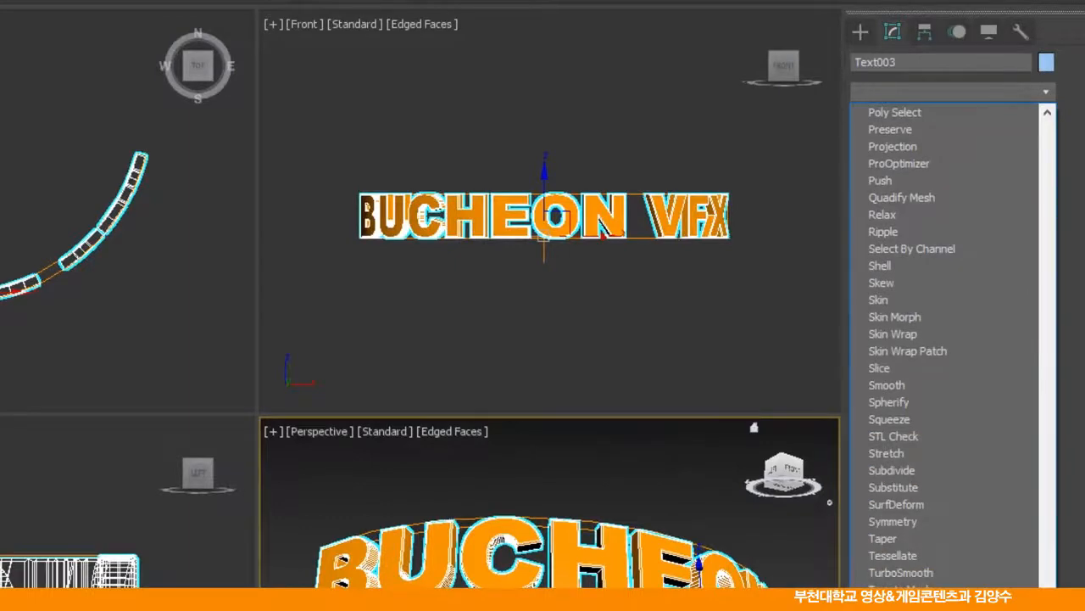
pyautogui.click(940, 554)
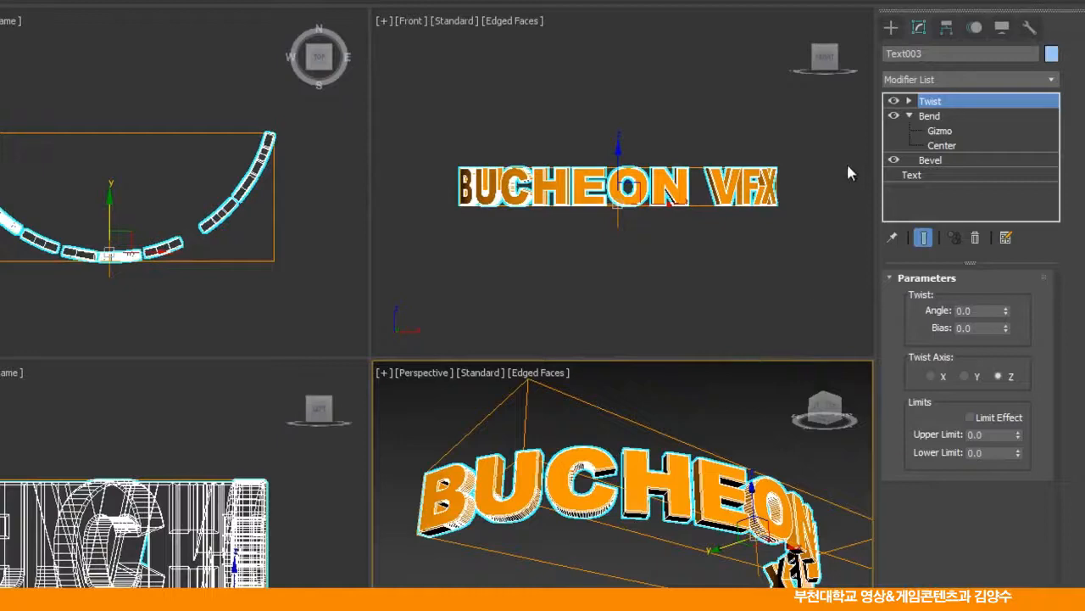
pyautogui.moveTo(1008, 314); pyautogui.dragTo(1017, 284)
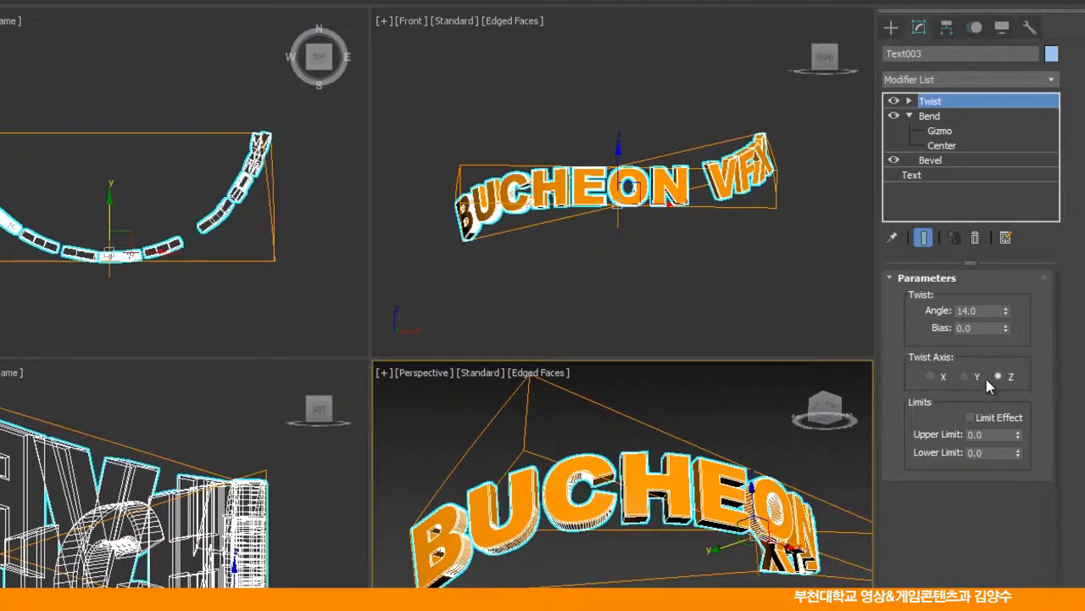
pyautogui.click(931, 377)
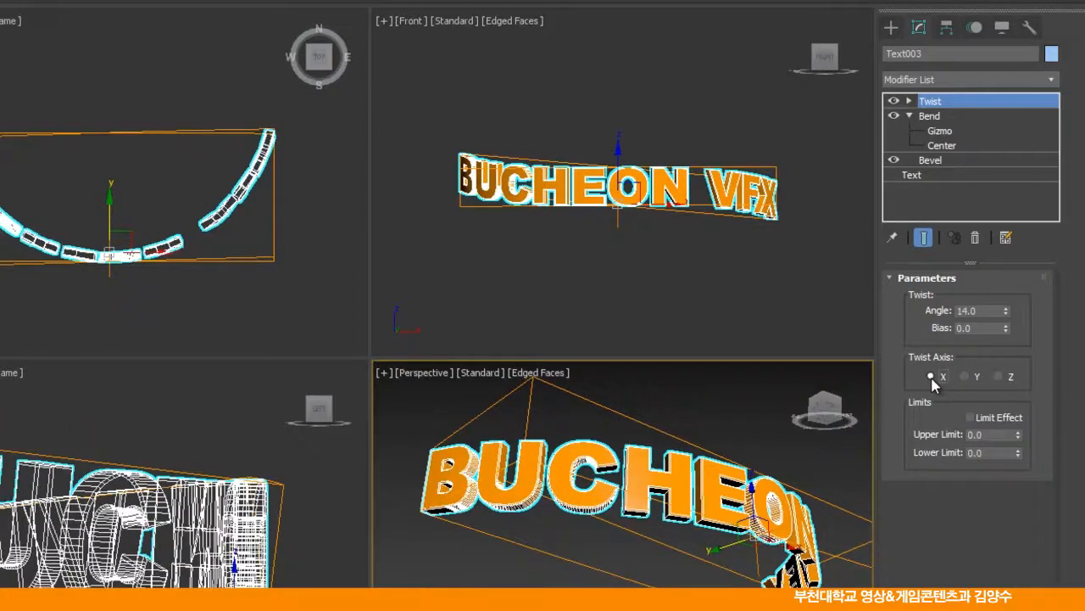
# Set the Twist Angle to 30
pyautogui.keyDown('alt'); pyautogui.moveTo(725, 488); pyautogui.dragTo(739, 513, button='middle'); pyautogui.keyUp('alt')
pyautogui.click(991, 310)
pyautogui.write('30')
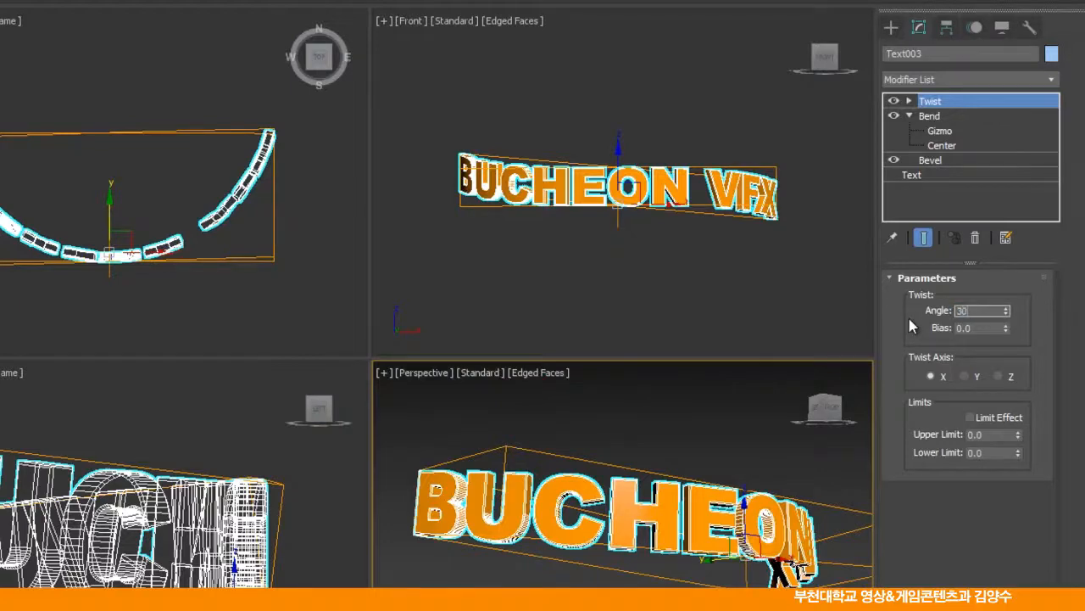
pyautogui.press('Return')
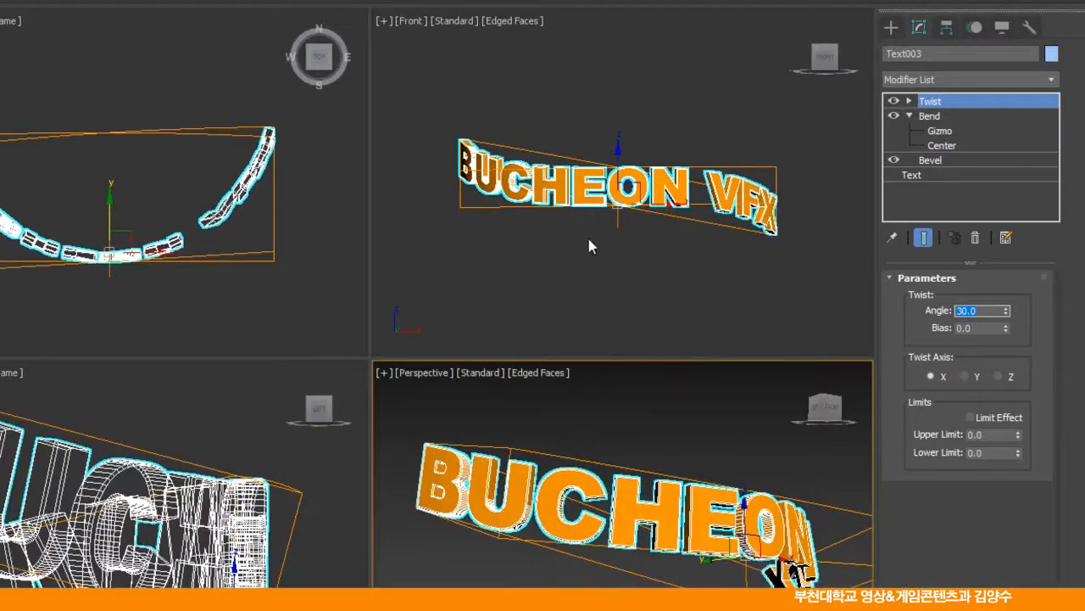
# Render the twisted text from the Left view and from the Perspective view, closing the render windows after checking
pyautogui.scroll(-5, 173, 539)
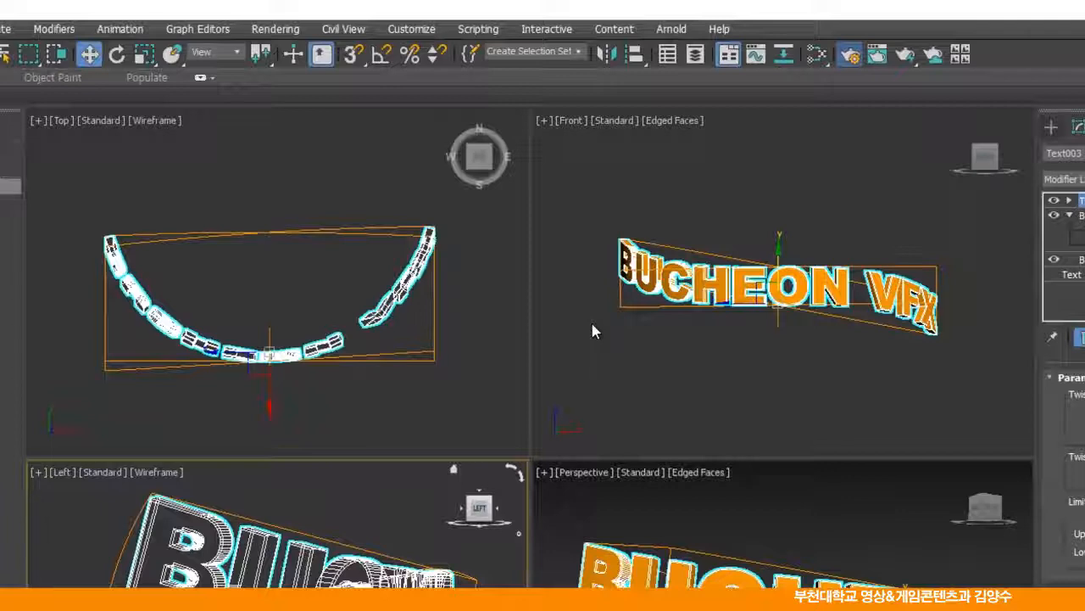
pyautogui.press('F10')
pyautogui.click(375, 147)
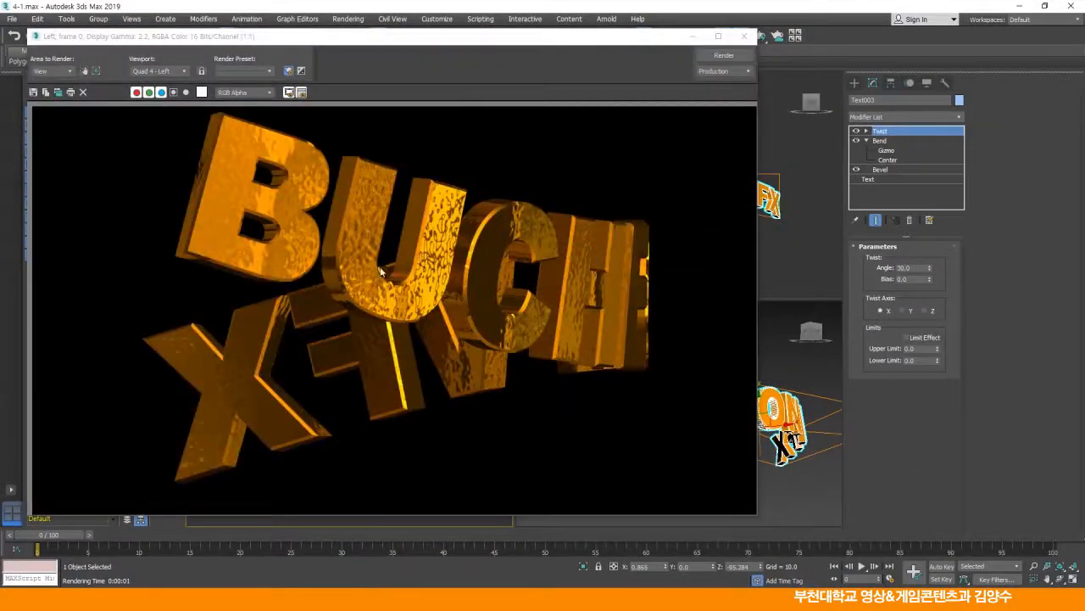
pyautogui.click(745, 36)
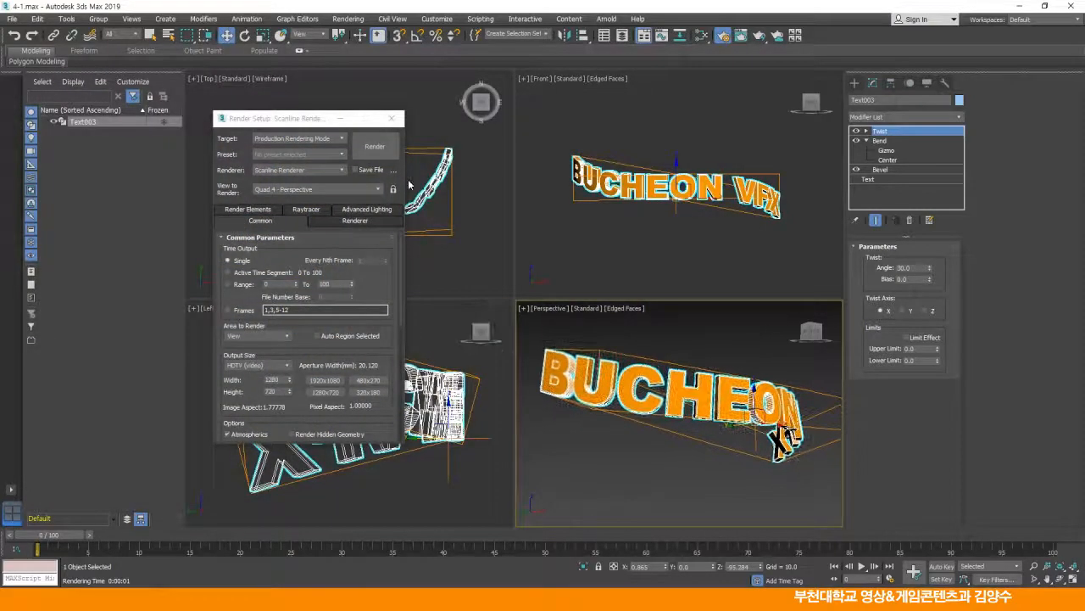
pyautogui.click(380, 149)
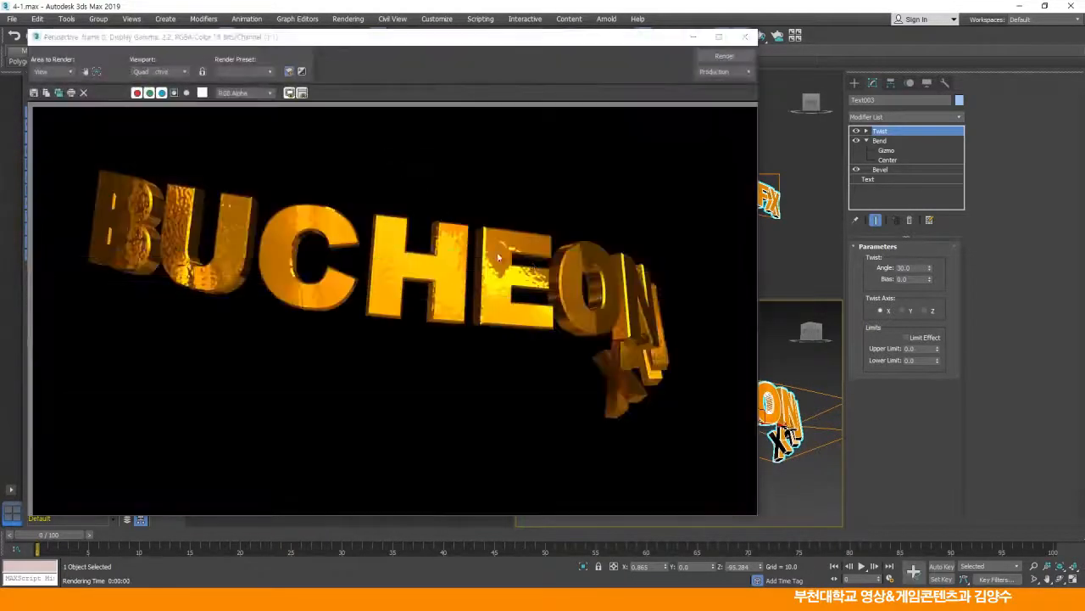
pyautogui.click(745, 36)
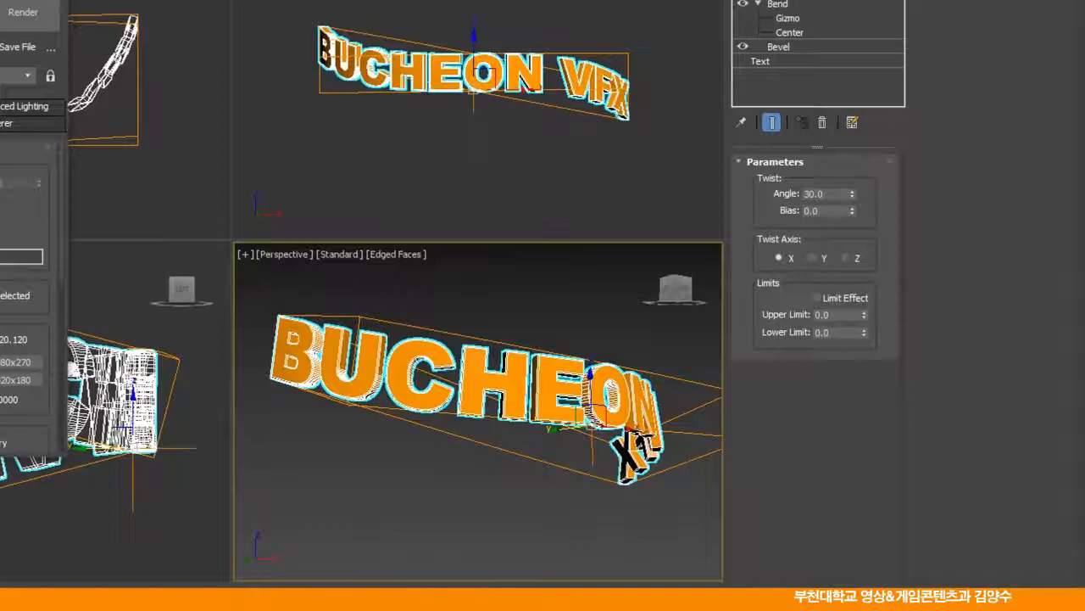
pyautogui.click(392, 119)
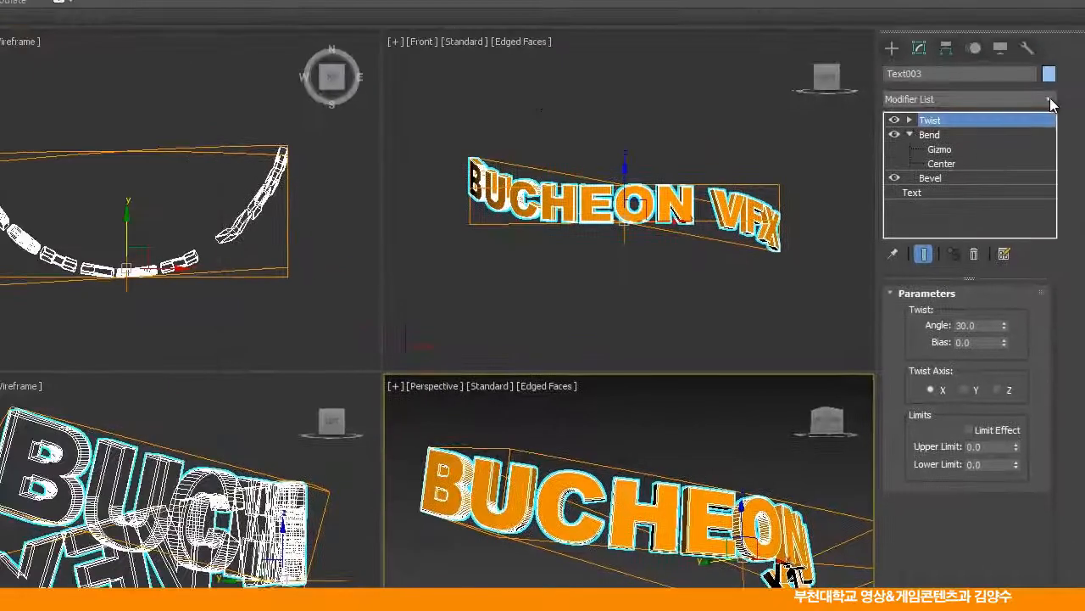
# Add a Taper modifier to the twisted text with an Amount of 0.5
pyautogui.click(1051, 100)
pyautogui.scroll(-15, 967, 340)
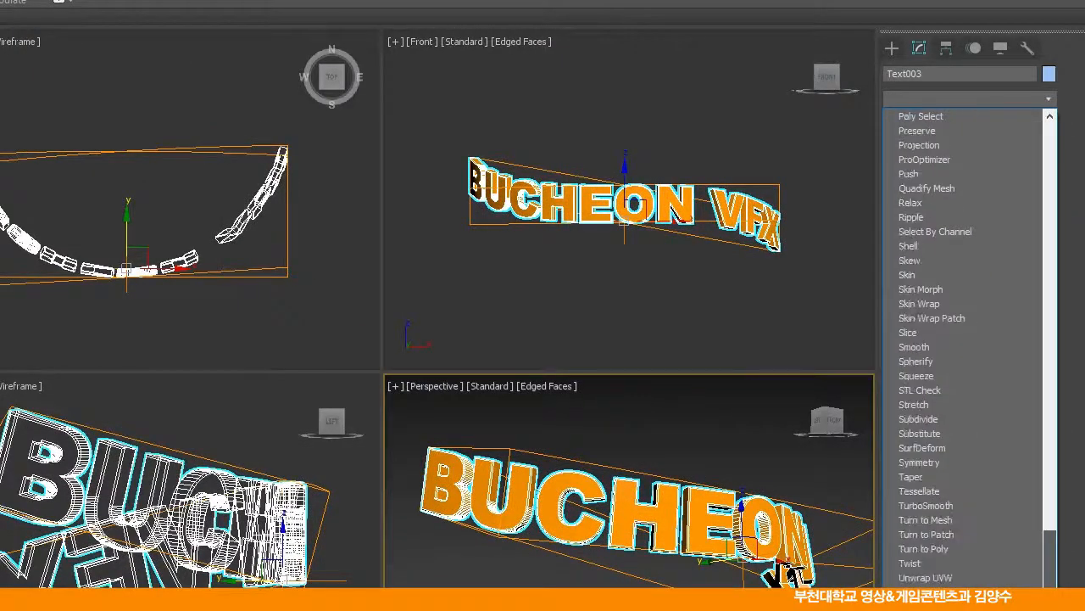
pyautogui.click(912, 478)
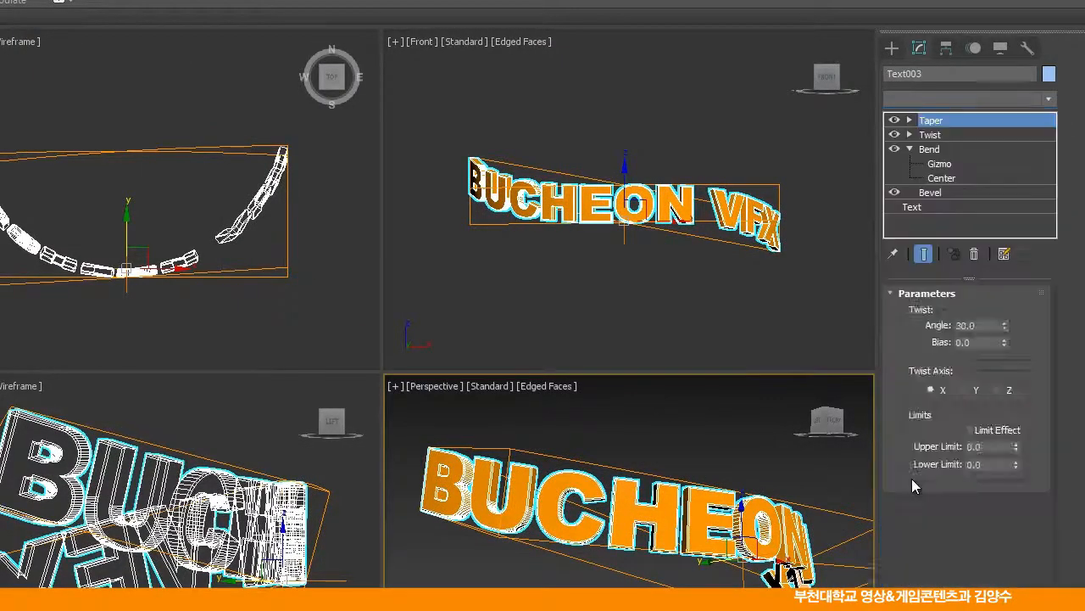
pyautogui.moveTo(1006, 326); pyautogui.dragTo(1006, 281)
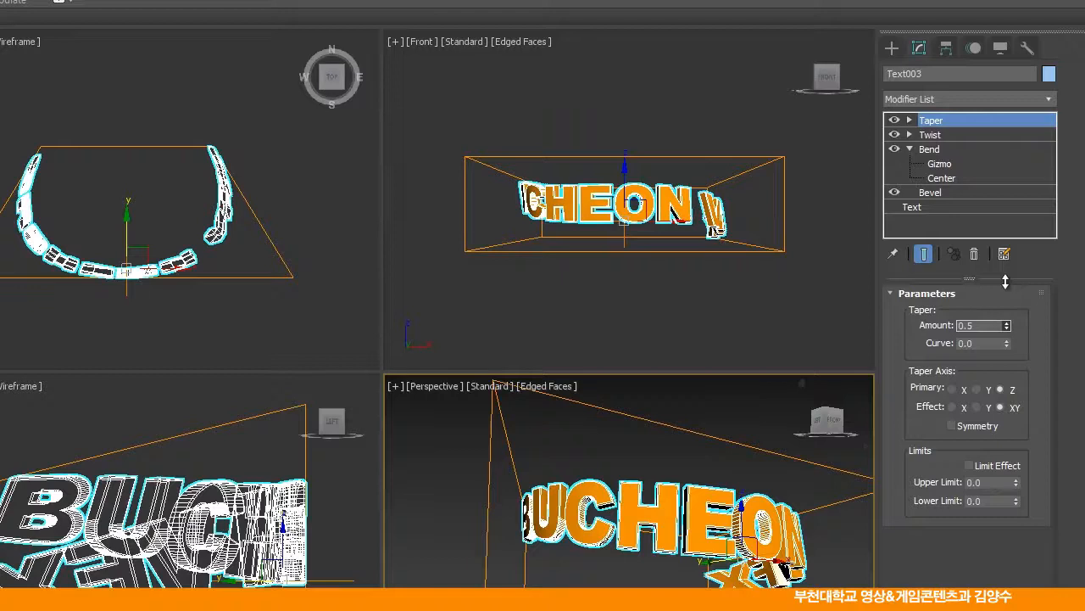
pyautogui.doubleClick(964, 325)
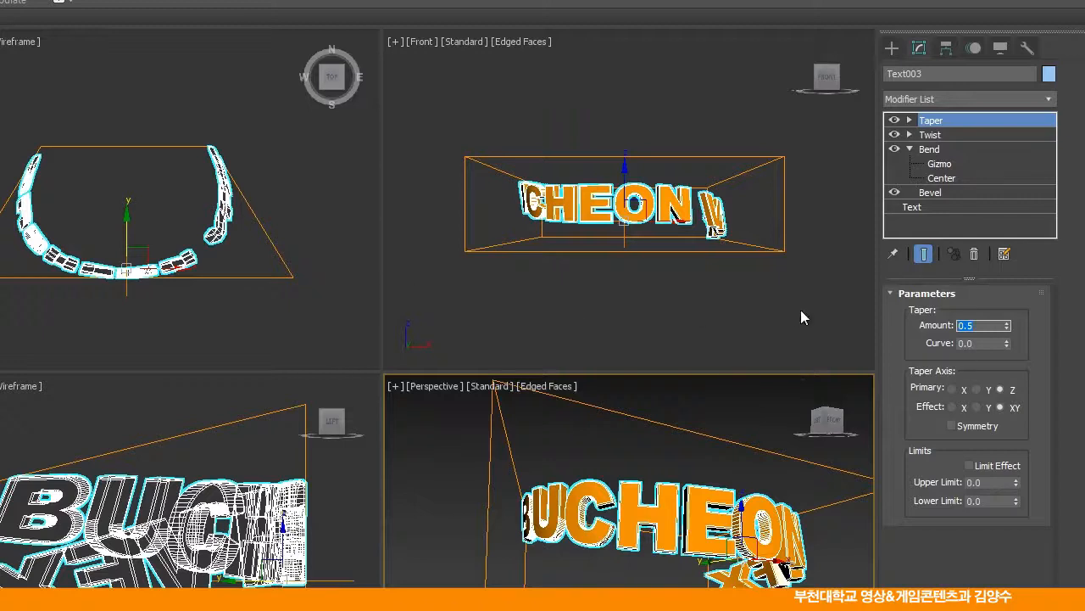
# Inspect the tapered text in the maximized Perspective view and set the primary Taper Axis to X
pyautogui.moveTo(718, 418); pyautogui.dragTo(680, 485, button='middle')
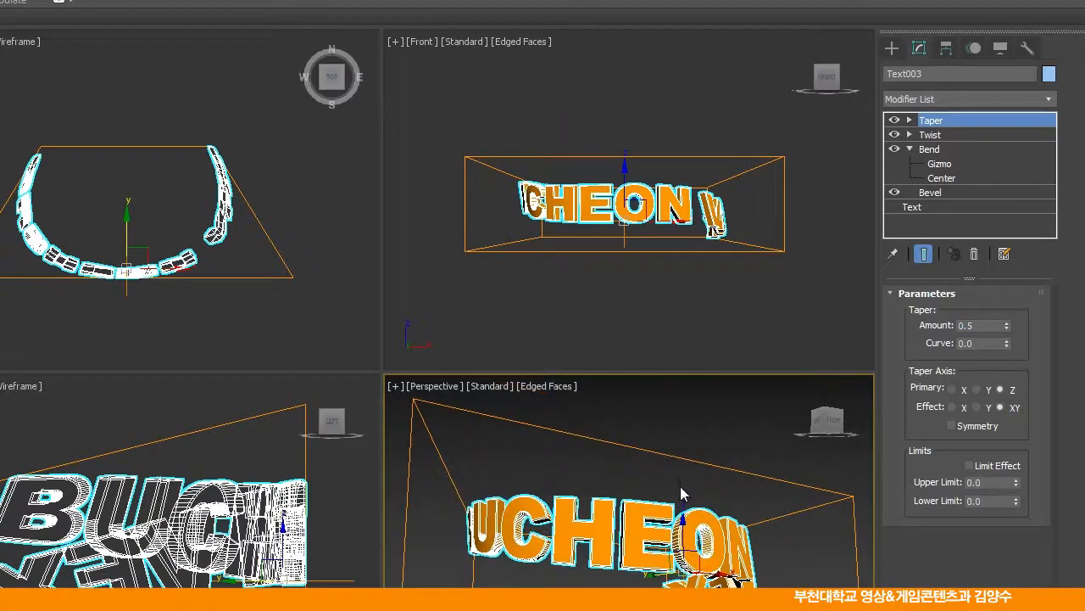
pyautogui.hotkey('alt', 'w')
pyautogui.keyDown('alt'); pyautogui.moveTo(441, 347); pyautogui.dragTo(475, 391, button='middle'); pyautogui.keyUp('alt')
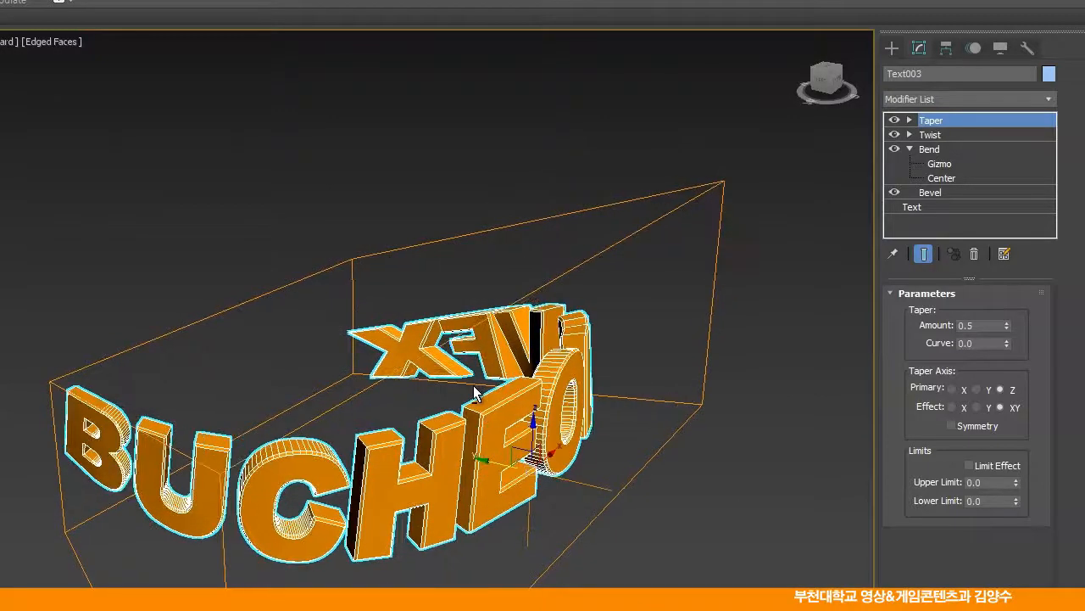
pyautogui.hotkey('alt', 'w')
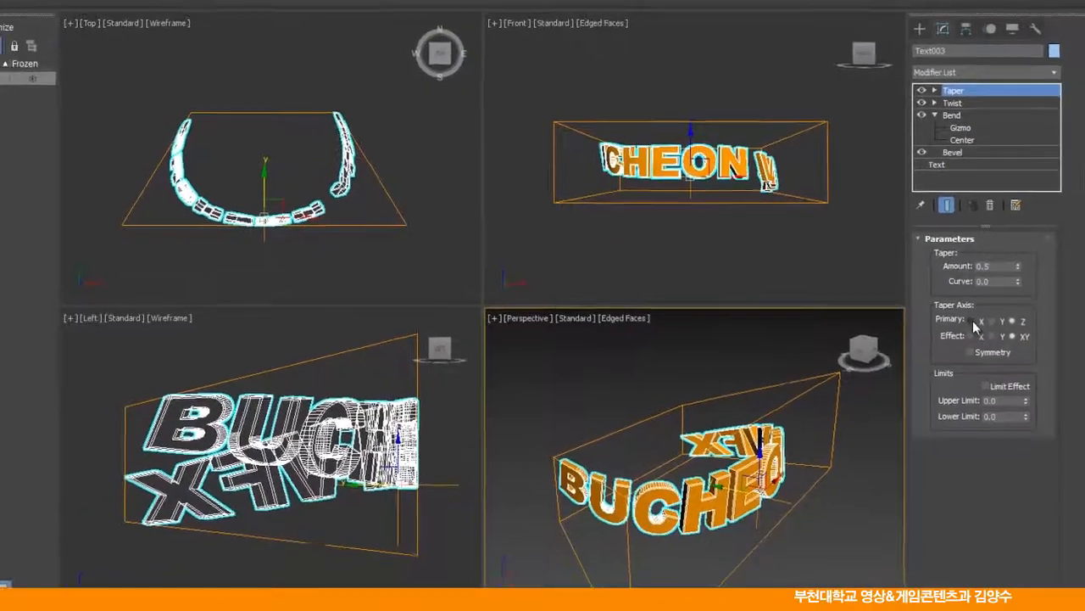
pyautogui.click(959, 374)
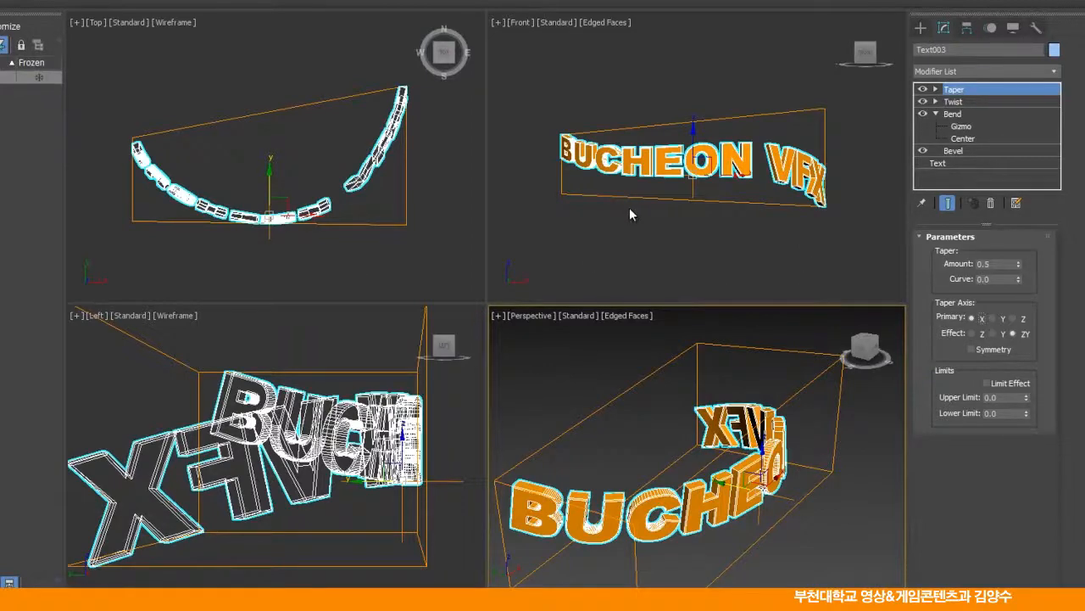
# Check the taper from the VFX end and the front, and set the Taper Amount to 0.8
pyautogui.moveTo(629, 208); pyautogui.dragTo(620, 207, button='middle')
pyautogui.moveTo(649, 407); pyautogui.dragTo(484, 359, button='middle')
pyautogui.hotkey('alt', 'w')
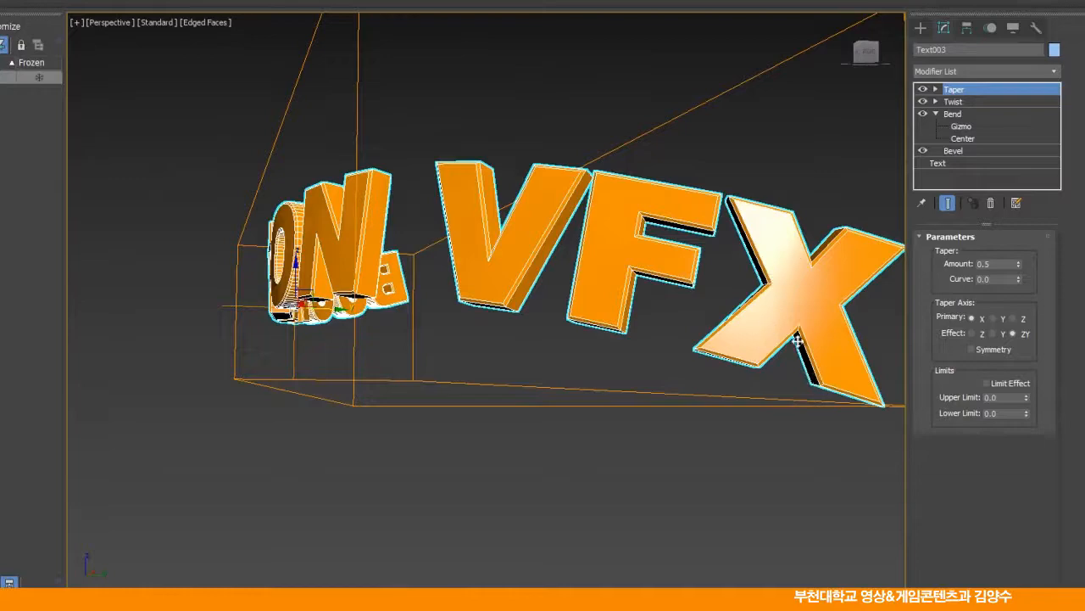
pyautogui.keyDown('alt'); pyautogui.moveTo(579, 296); pyautogui.dragTo(193, 292, button='middle'); pyautogui.keyUp('alt')
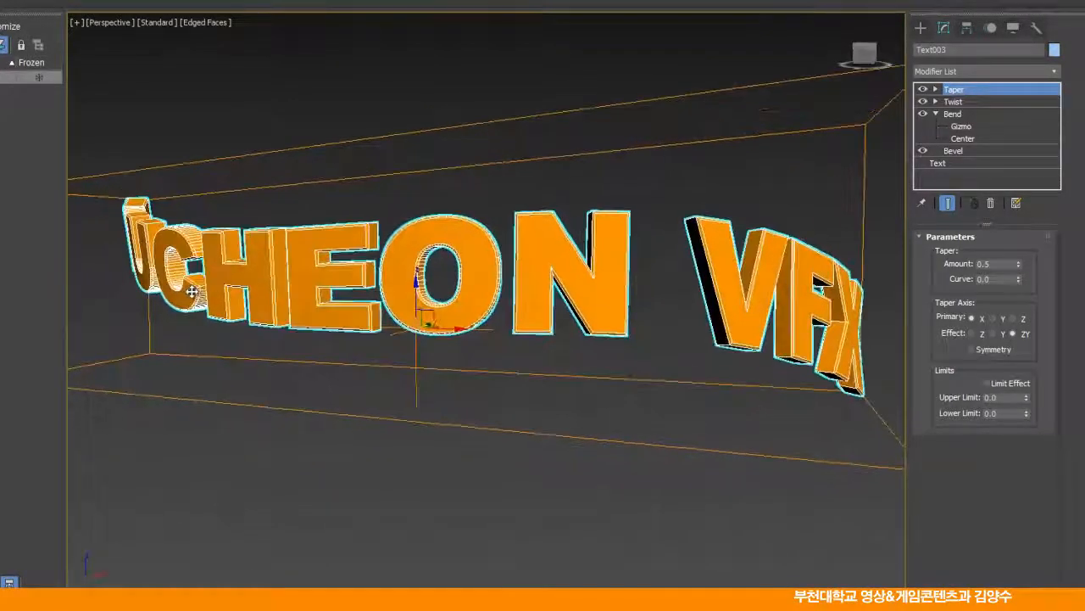
pyautogui.click(988, 264)
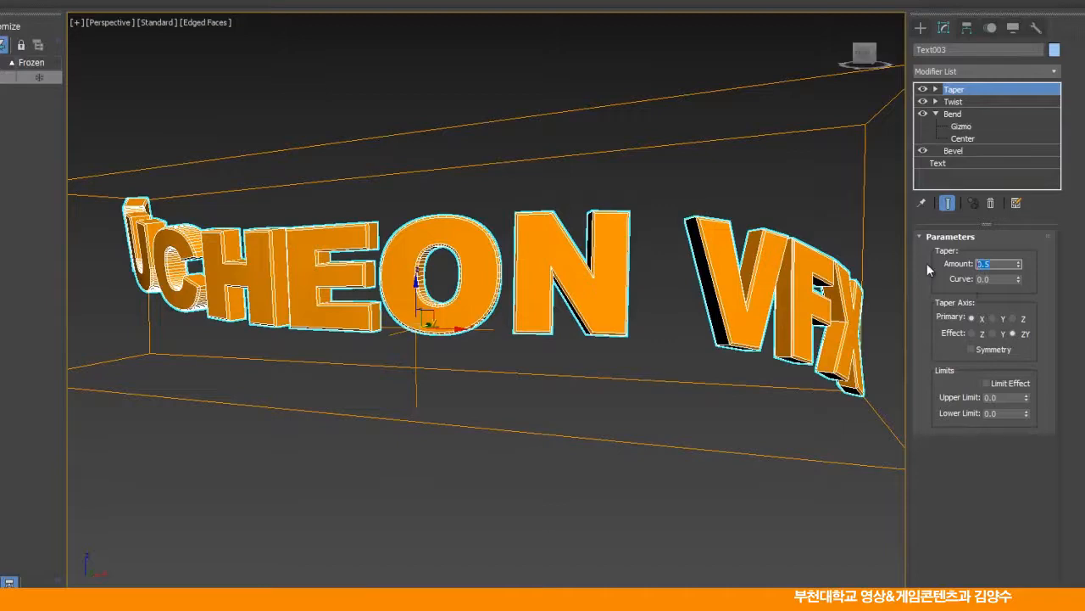
pyautogui.write('0.8')
pyautogui.press('Return')
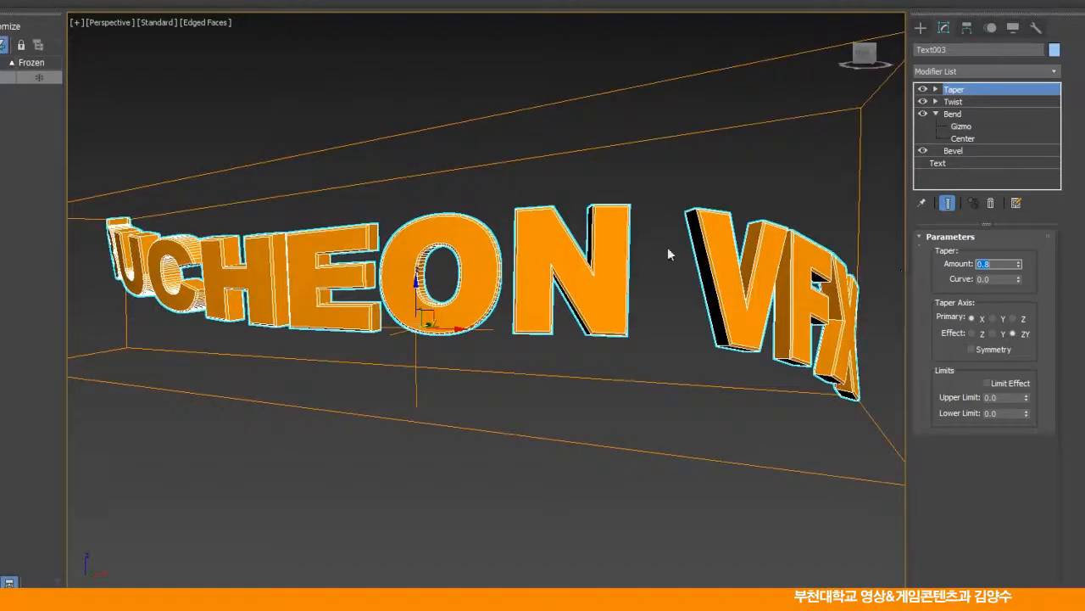
# Inspect the tapered text from other angles and try a Taper Curve of 0.3
pyautogui.keyDown('alt'); pyautogui.moveTo(662, 289); pyautogui.dragTo(541, 266, button='middle'); pyautogui.keyUp('alt')
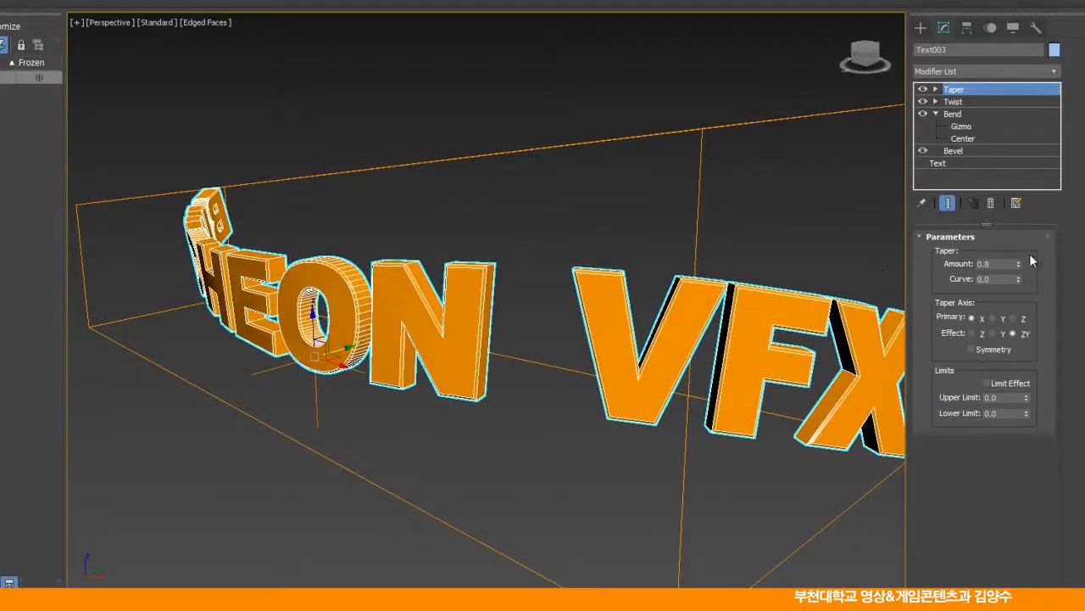
pyautogui.keyDown('alt'); pyautogui.moveTo(575, 295); pyautogui.dragTo(419, 284, button='middle'); pyautogui.keyUp('alt')
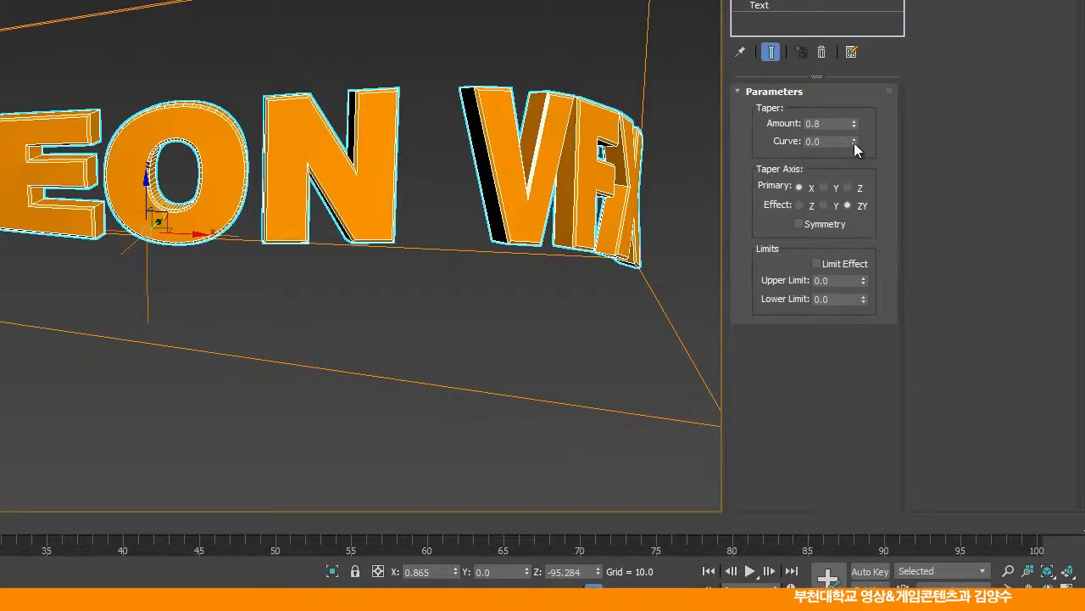
pyautogui.moveTo(855, 142); pyautogui.dragTo(857, 88)
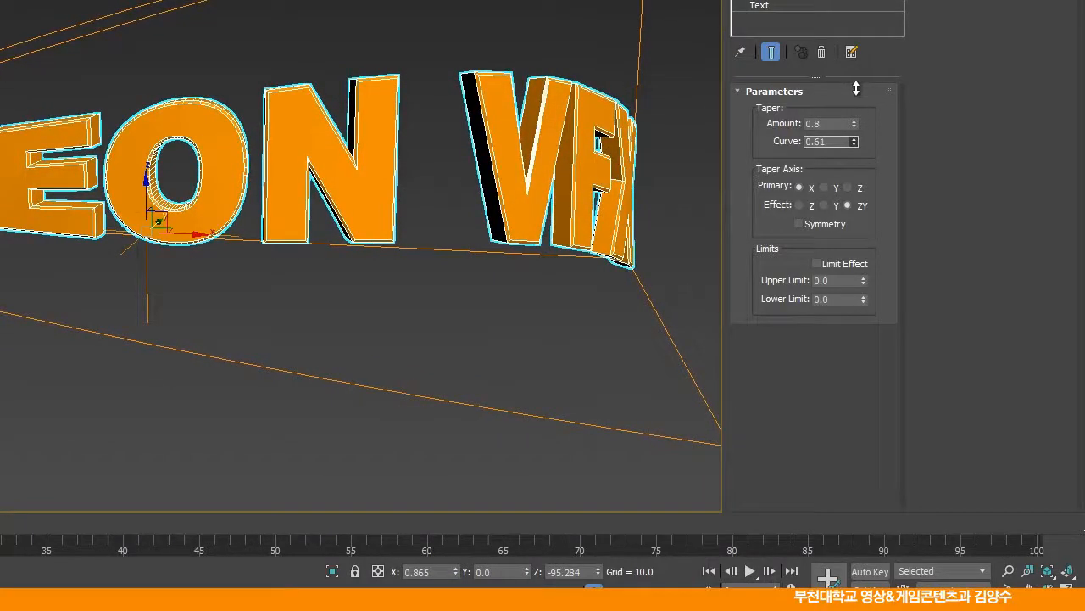
pyautogui.doubleClick(830, 141)
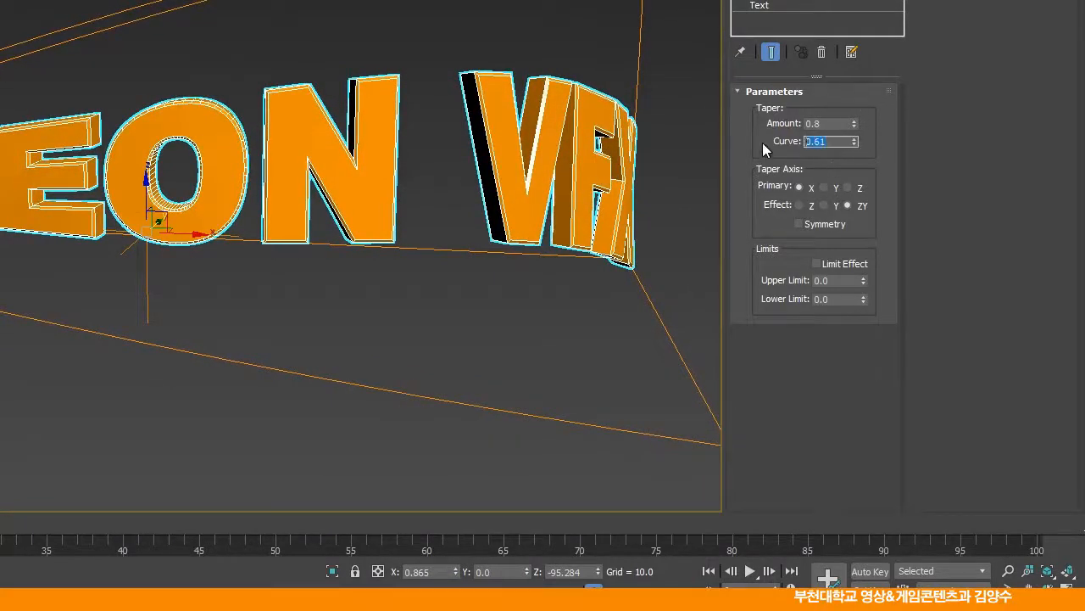
pyautogui.write('0.3')
pyautogui.press('Return')
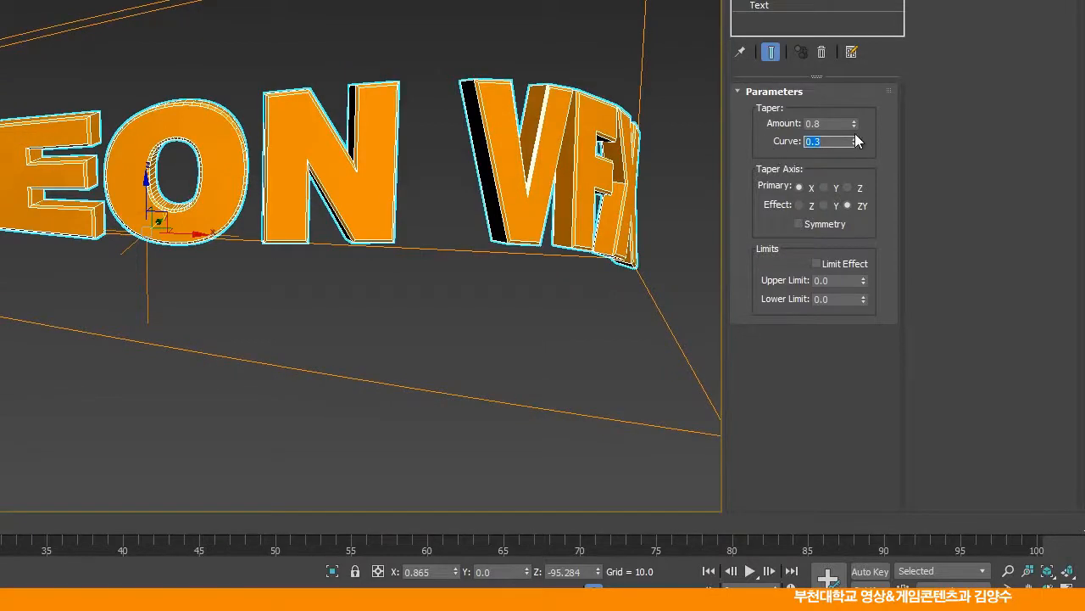
# Set the Taper Amount to 0.5 and its Curve to 0.4
pyautogui.moveTo(853, 124); pyautogui.dragTo(856, 144)
pyautogui.doubleClick(827, 123)
pyautogui.write('0.5')
pyautogui.press('Return')
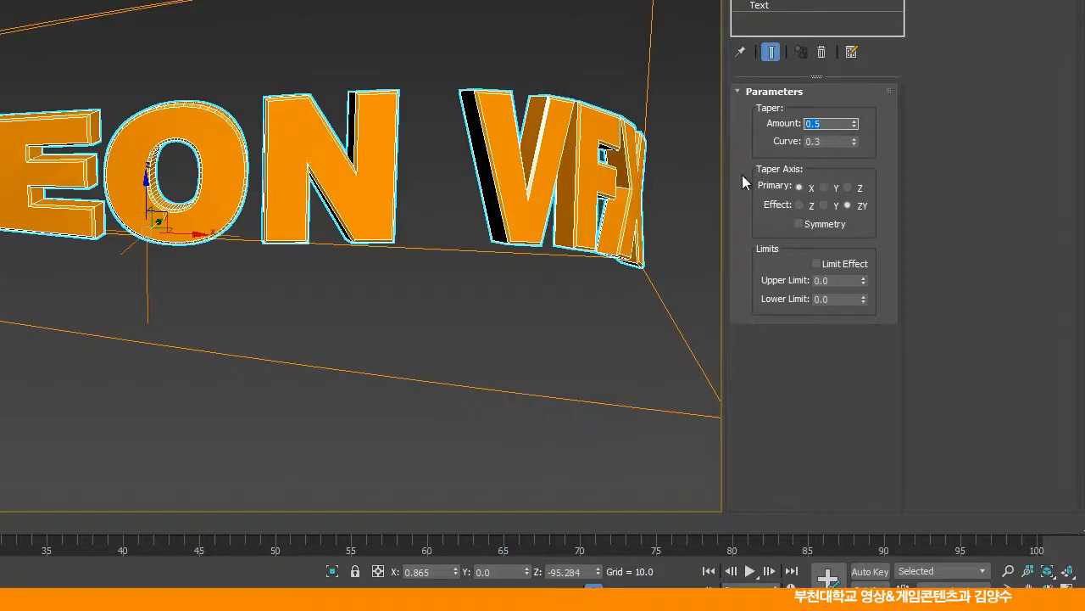
pyautogui.press('Tab')
pyautogui.write('0.4')
pyautogui.press('Return')
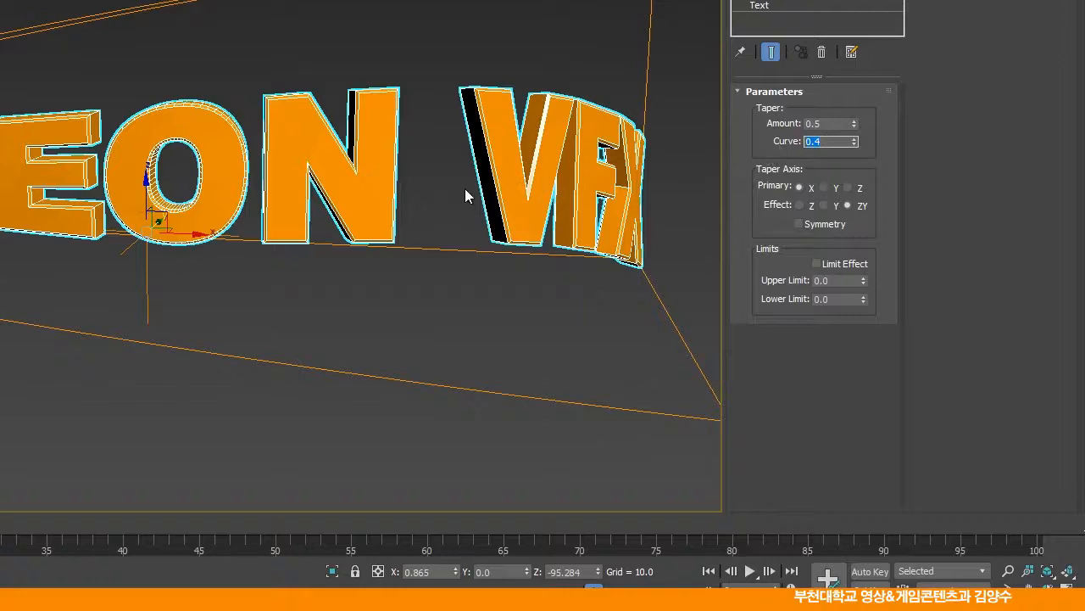
# Return to the four-view layout, render the tapered text from an angled Perspective view, and close the render windows
pyautogui.scroll(-2, 465, 195)
pyautogui.hotkey('alt', 'w')
pyautogui.keyDown('alt'); pyautogui.moveTo(547, 292); pyautogui.dragTo(532, 314, button='middle'); pyautogui.keyUp('alt')
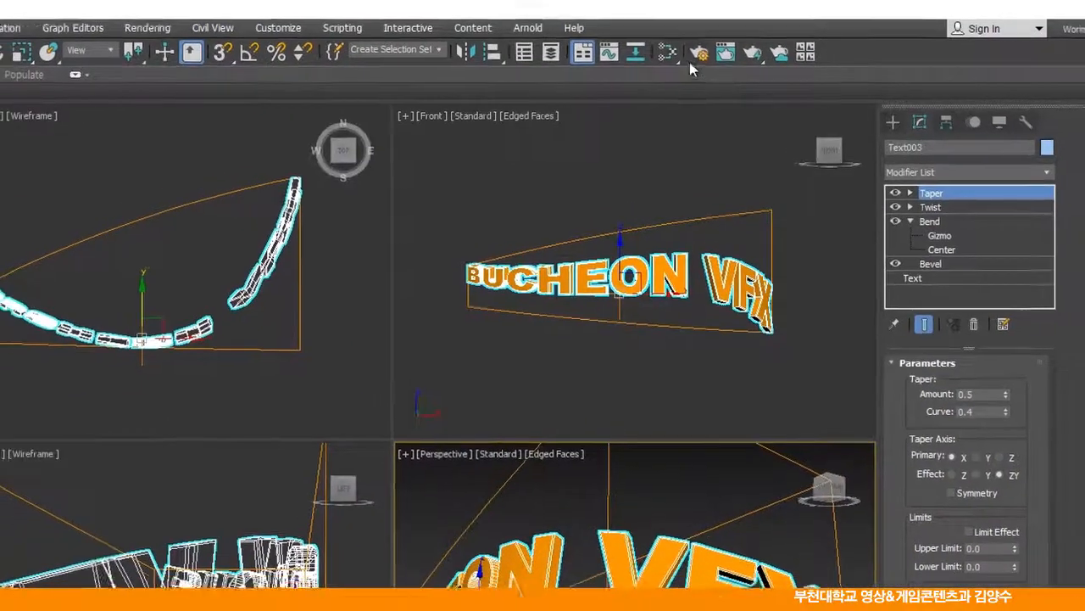
pyautogui.click(698, 56)
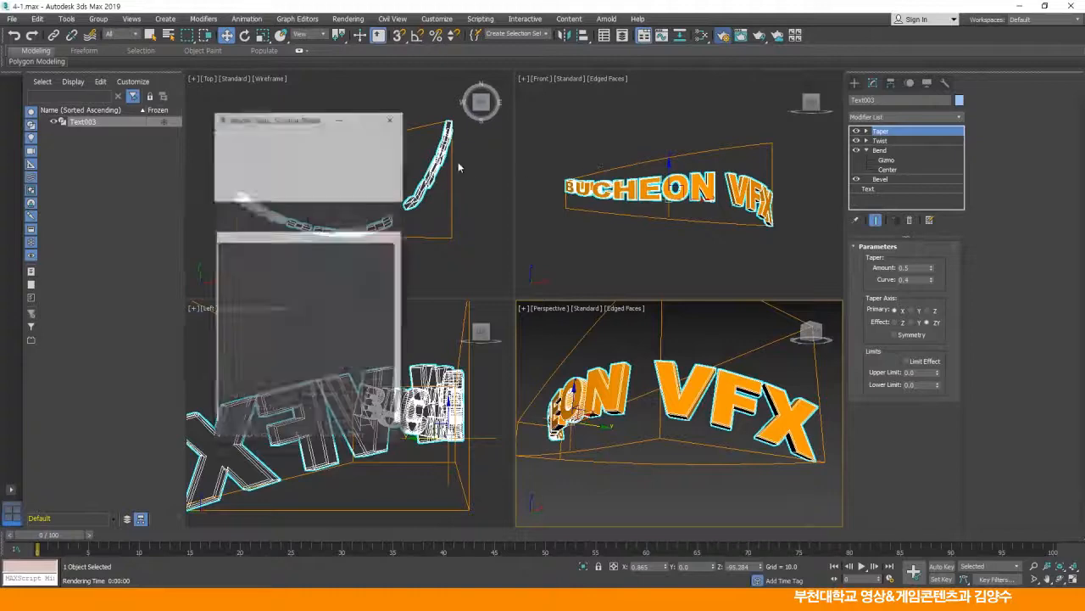
pyautogui.click(374, 146)
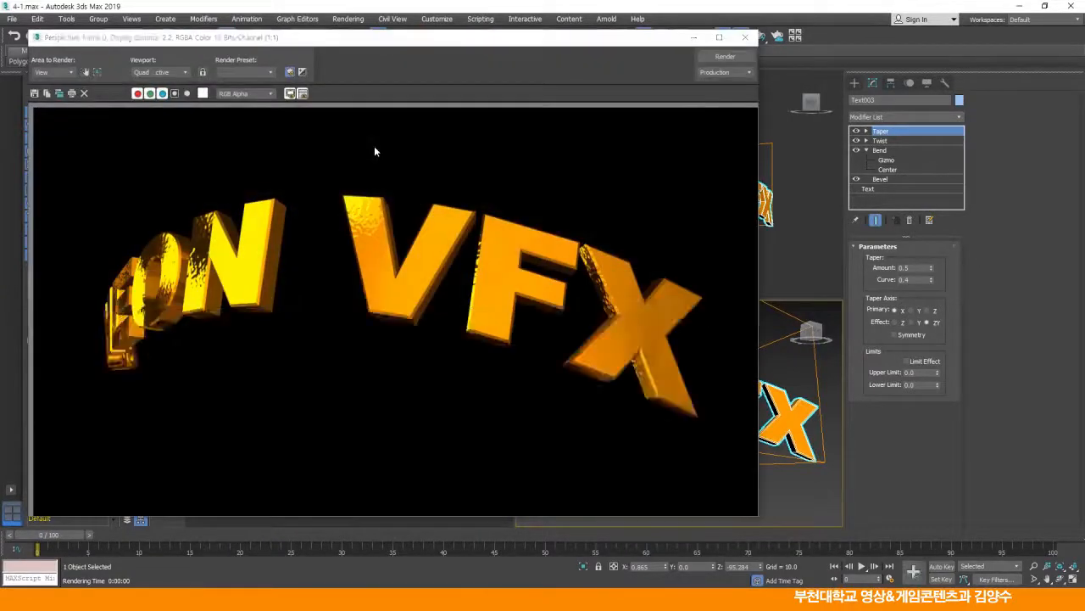
pyautogui.click(744, 38)
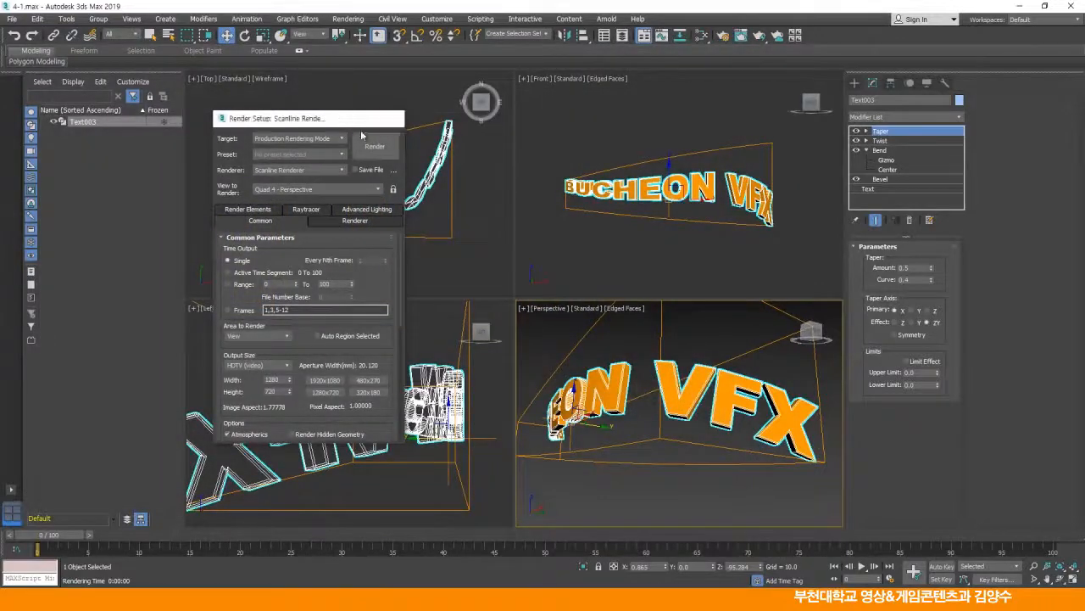
pyautogui.click(391, 118)
# Move the Taper modifier down the stack, beneath Twist and Bend, so it sits directly above Bevel
pyautogui.click(562, 234)
pyautogui.click(645, 207)
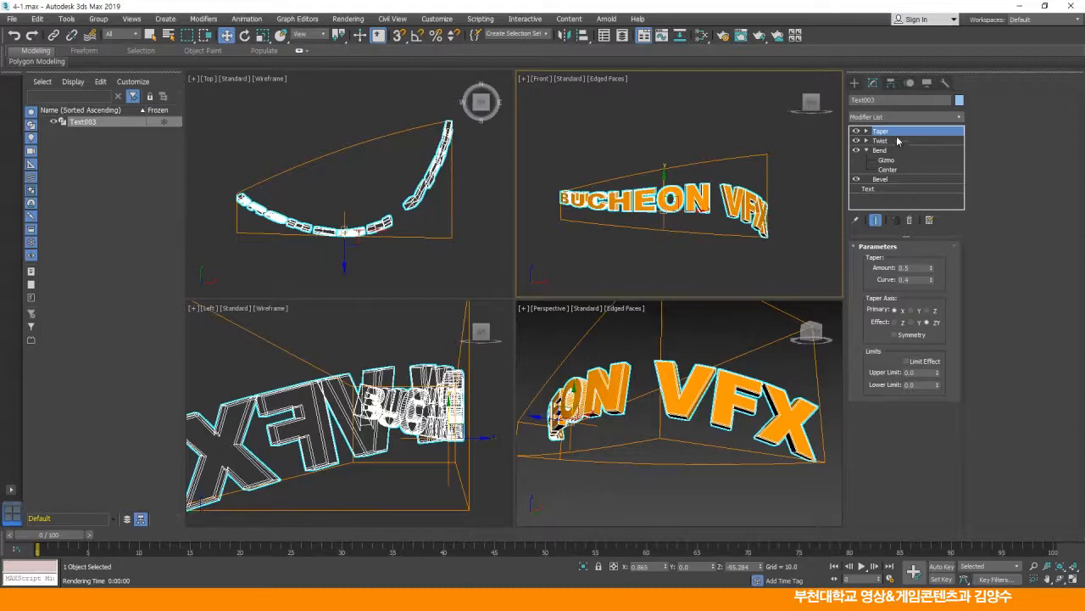
pyautogui.moveTo(896, 129); pyautogui.dragTo(894, 144)
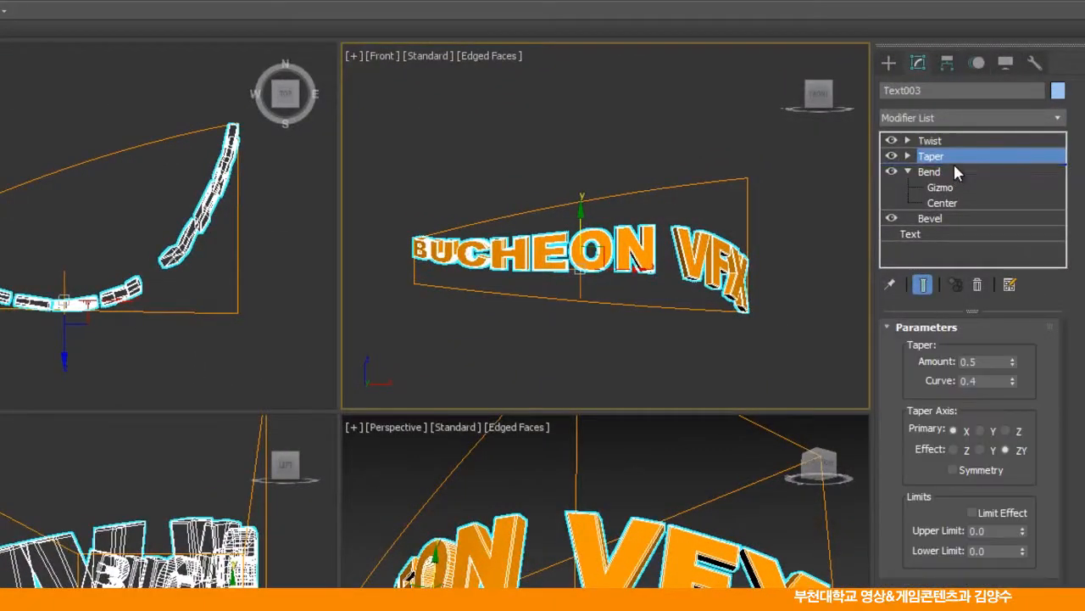
pyautogui.moveTo(953, 162); pyautogui.dragTo(952, 209)
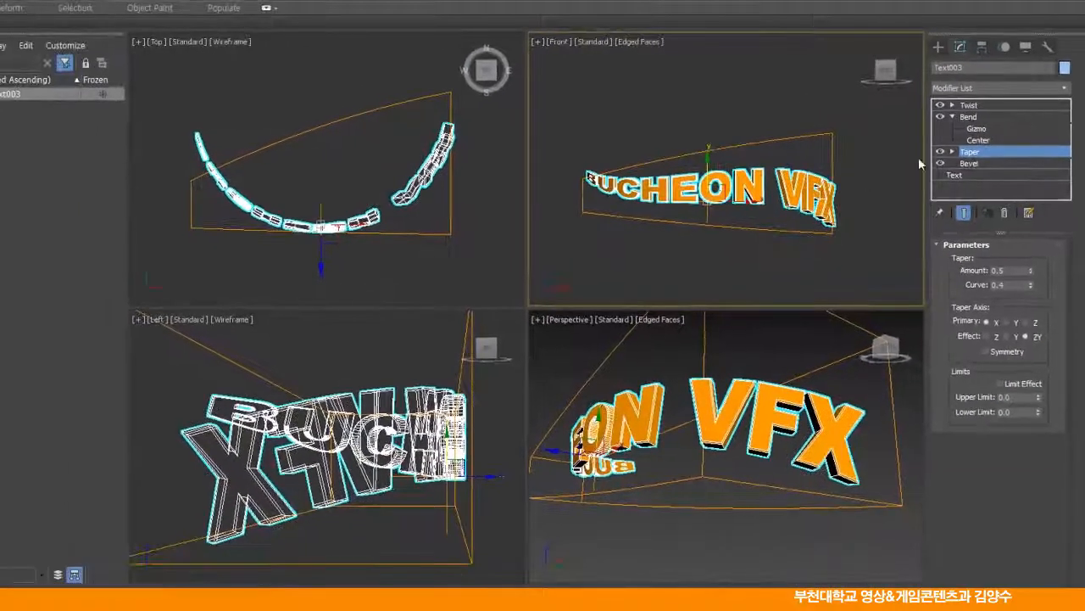
# Move the Twist modifier down the stack so it sits between Taper and Bevel
pyautogui.click(984, 105)
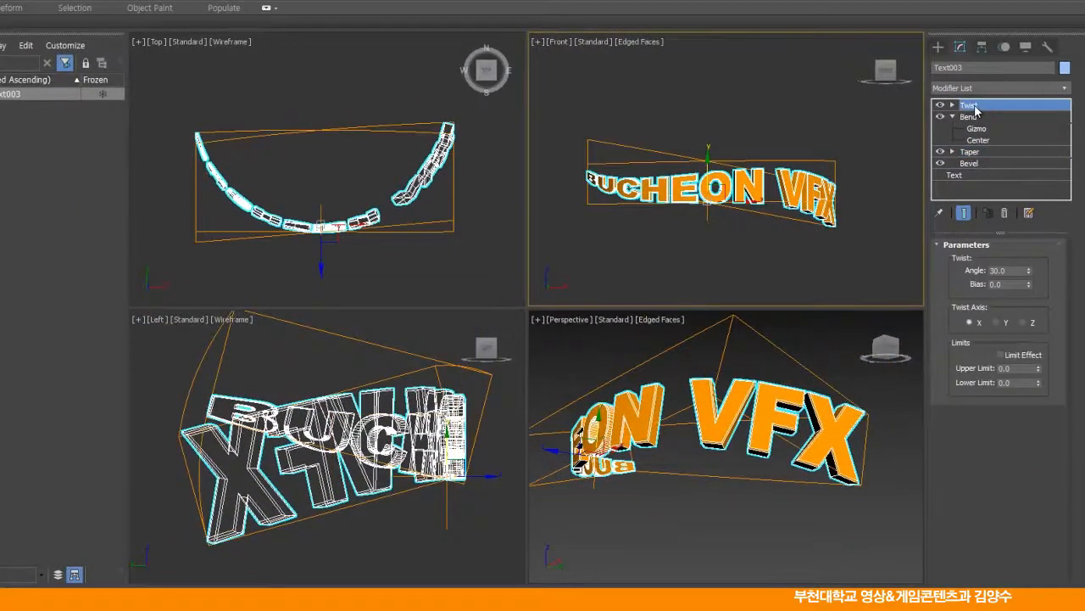
pyautogui.moveTo(975, 108); pyautogui.dragTo(968, 171)
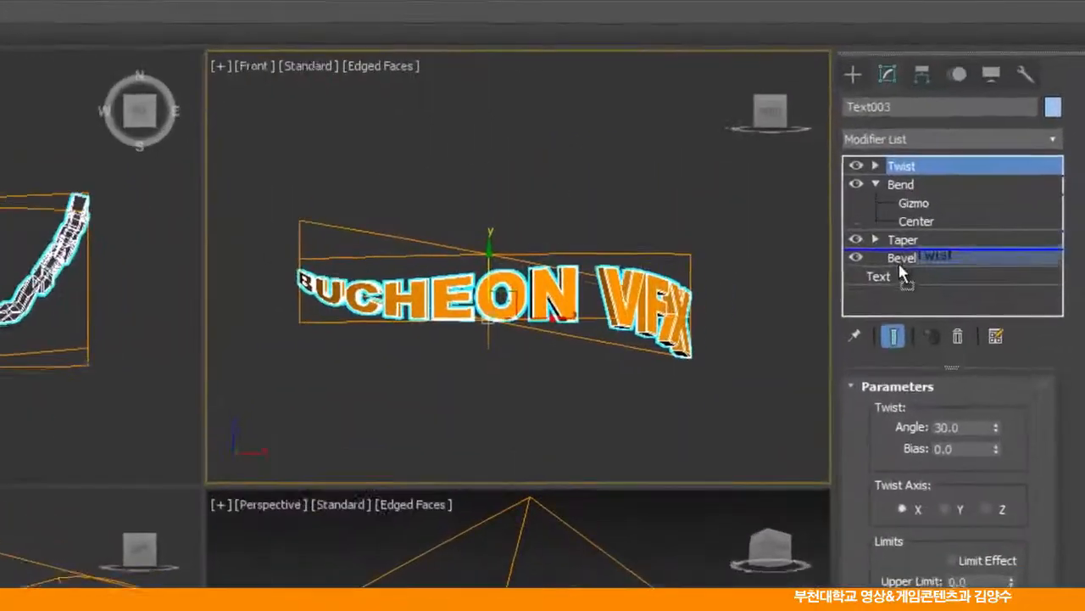
pyautogui.moveTo(901, 264); pyautogui.dragTo(897, 264)
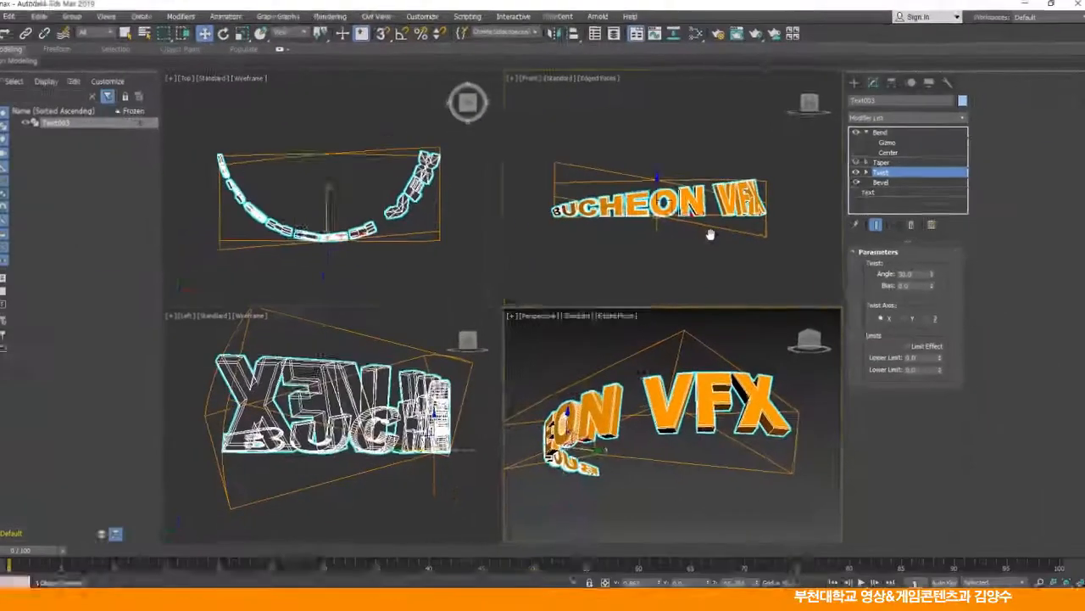
# Render the text with its reordered modifiers from the Perspective view and close the render windows
pyautogui.moveTo(711, 234); pyautogui.dragTo(706, 241, button='middle')
pyautogui.moveTo(714, 373); pyautogui.dragTo(721, 364, button='middle')
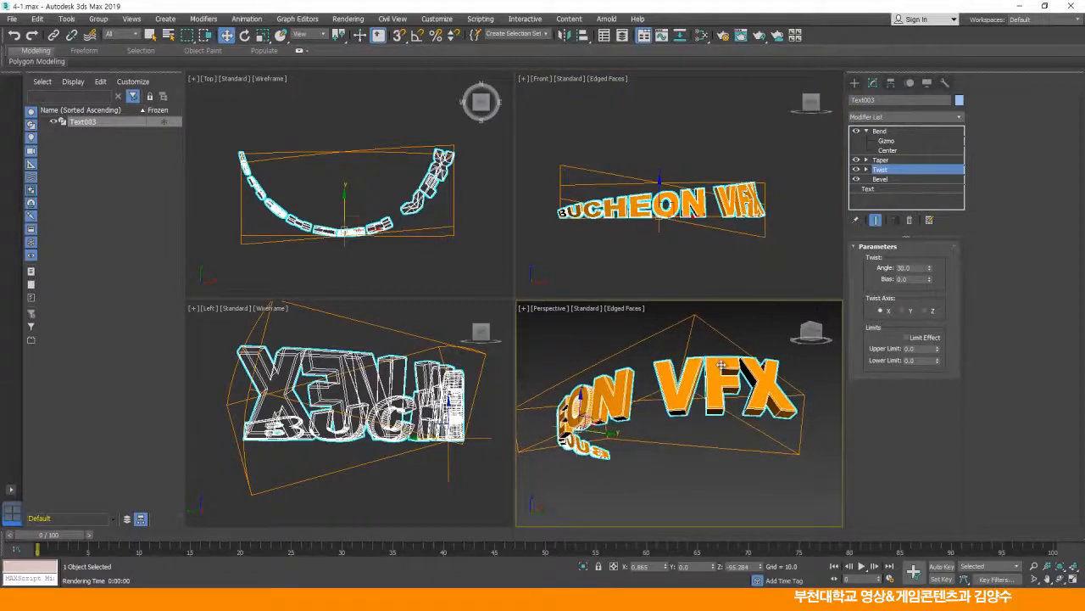
pyautogui.click(723, 37)
pyautogui.click(377, 146)
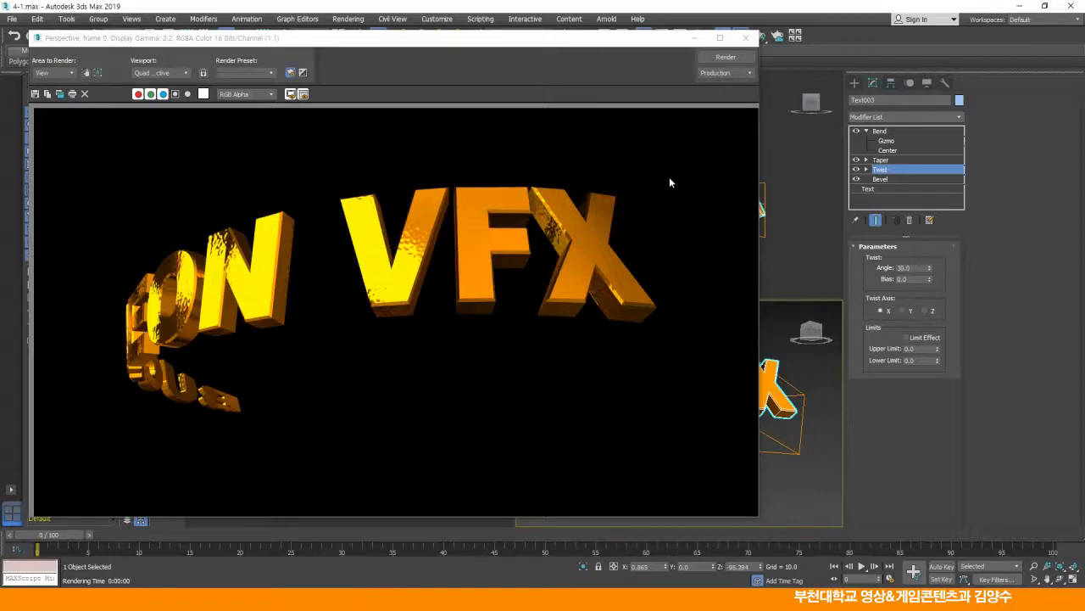
pyautogui.click(746, 37)
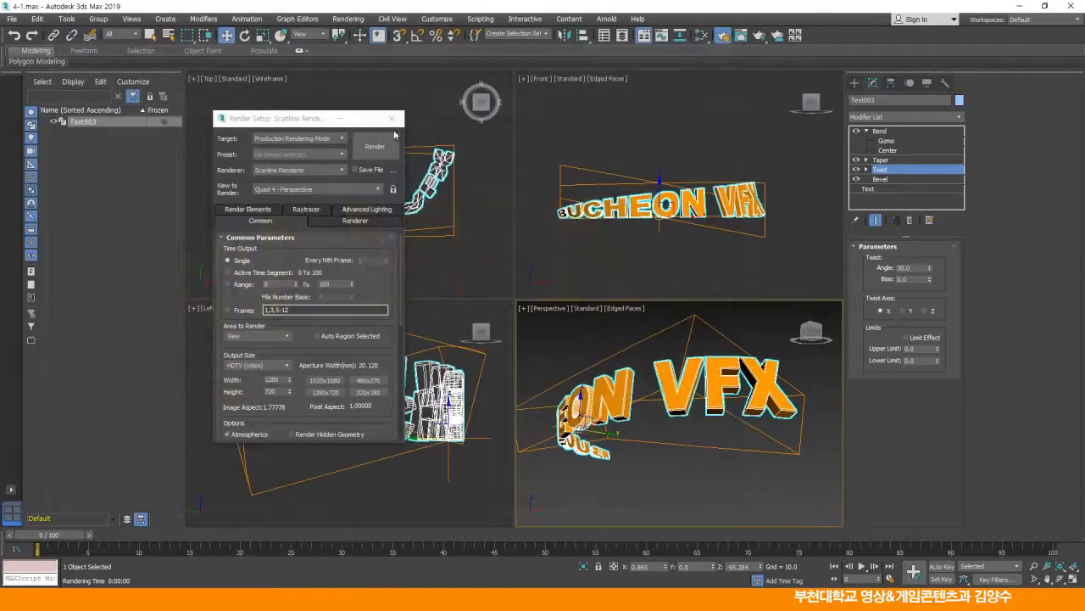
pyautogui.click(391, 117)
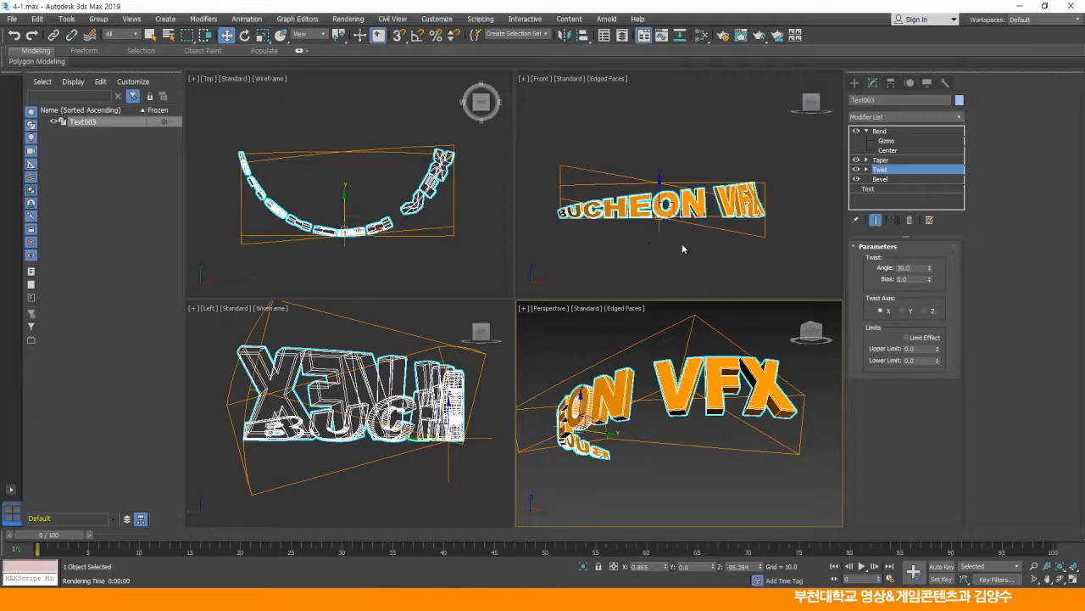
# Open the base Text level of the stack and set its Interpolation Steps to 6
pyautogui.moveTo(682, 249); pyautogui.dragTo(702, 237, button='middle')
pyautogui.click(869, 189)
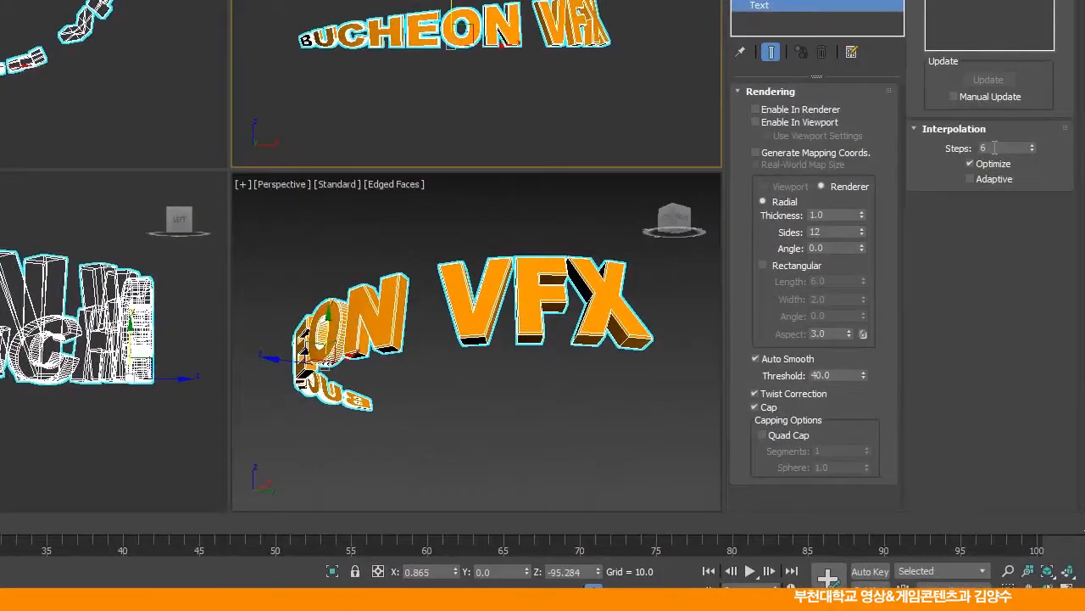
pyautogui.doubleClick(1029, 283)
pyautogui.write('56')
pyautogui.press('Return')
pyautogui.write('6')
pyautogui.press('Return')
# Maximize the Perspective view, set the text's Interpolation Steps to 3, and render it to check the curved letters
pyautogui.moveTo(597, 292)
pyautogui.keyDown('alt'); pyautogui.mouseDown(button='middle')
pyautogui.moveTo(591, 286)
pyautogui.moveTo(594, 297)
pyautogui.mouseUp(button='middle'); pyautogui.keyUp('alt')
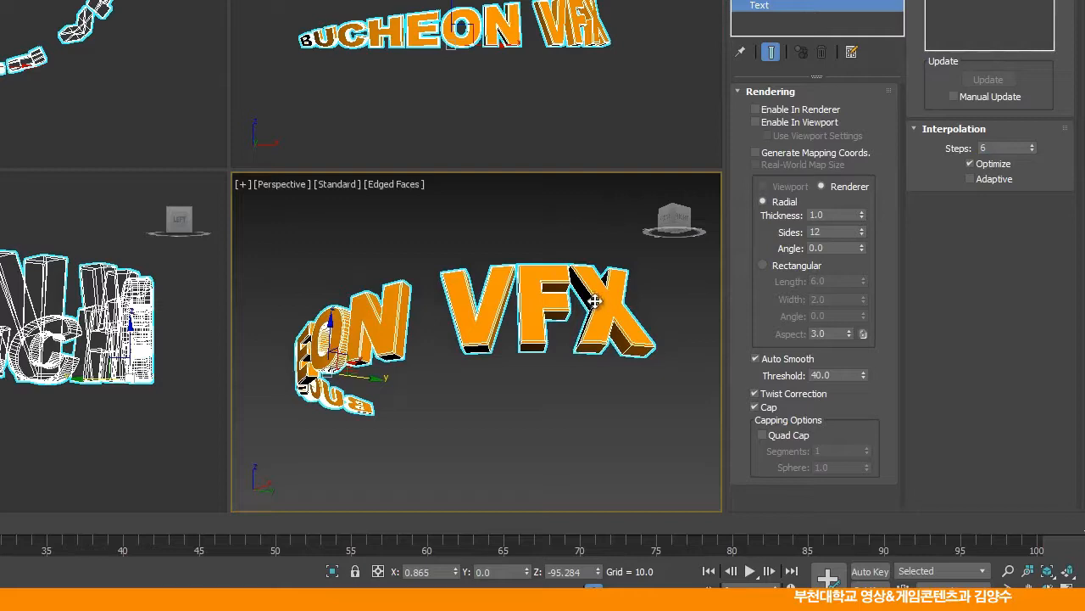
pyautogui.hotkey('alt', 'w')
pyautogui.keyDown('alt'); pyautogui.moveTo(498, 225); pyautogui.dragTo(509, 223, button='middle'); pyautogui.keyUp('alt')
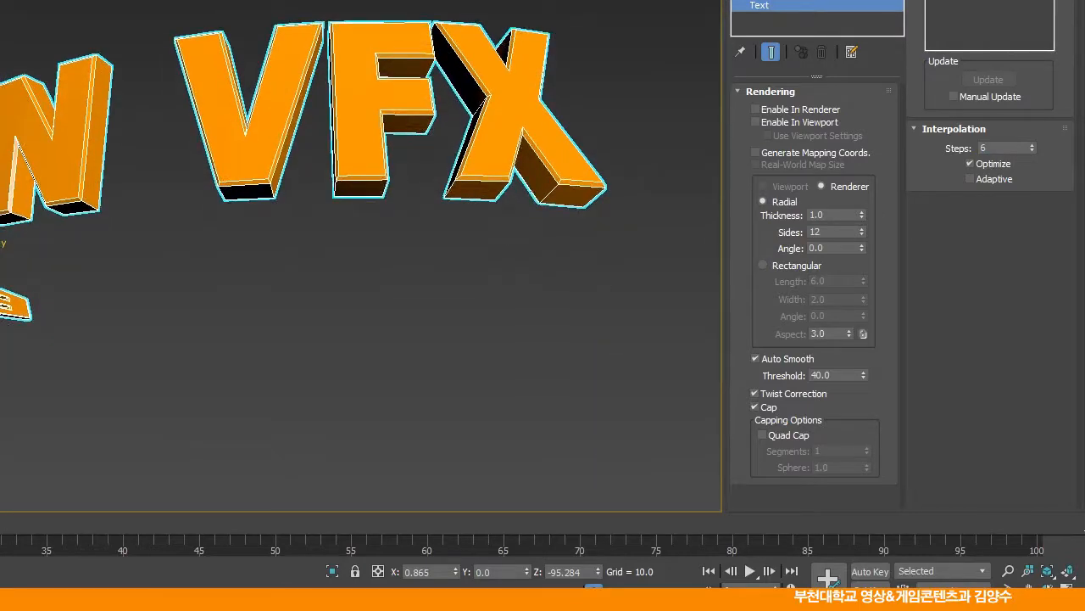
pyautogui.scroll(3, 601, 364)
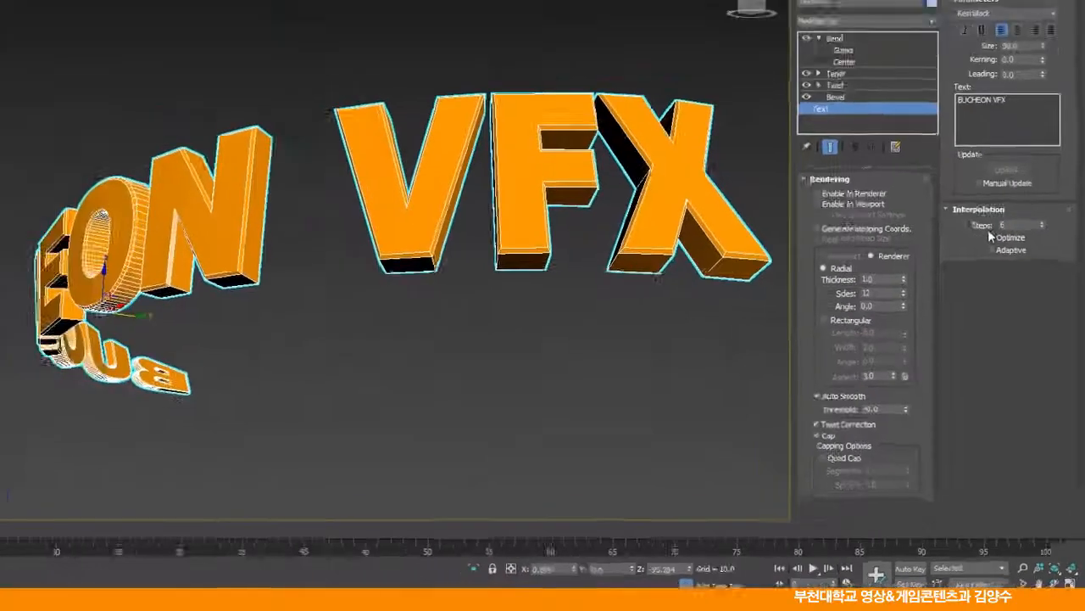
pyautogui.doubleClick(993, 226)
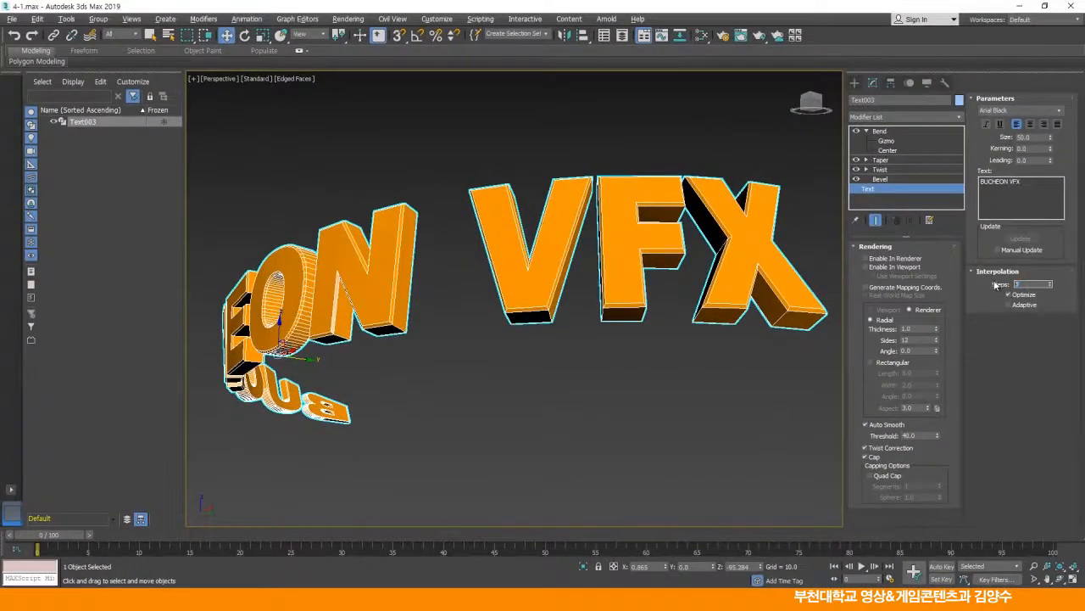
pyautogui.write('3')
pyautogui.press('Return')
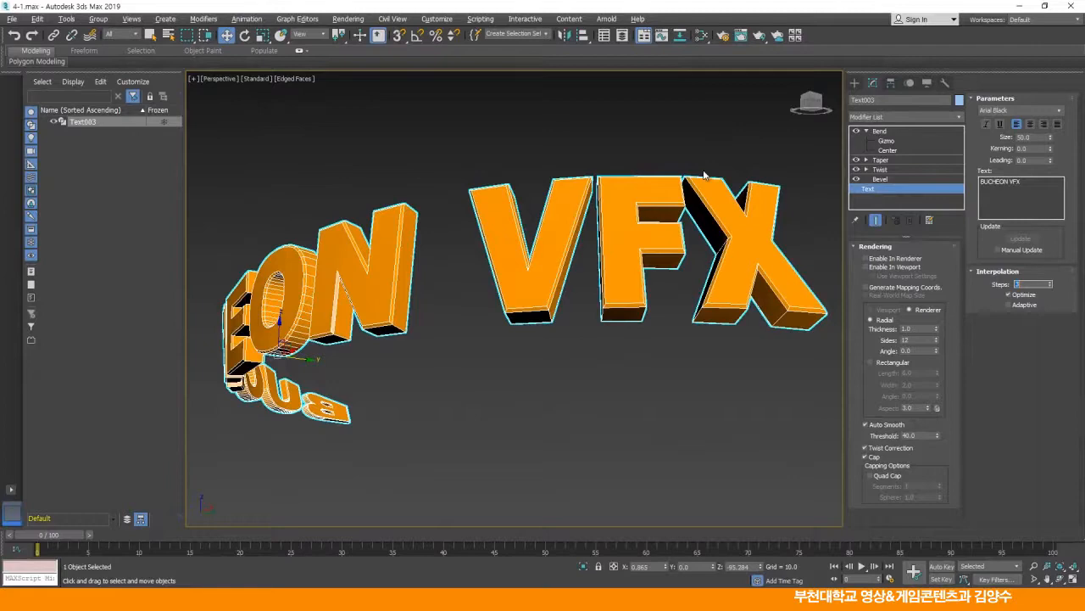
pyautogui.click(722, 37)
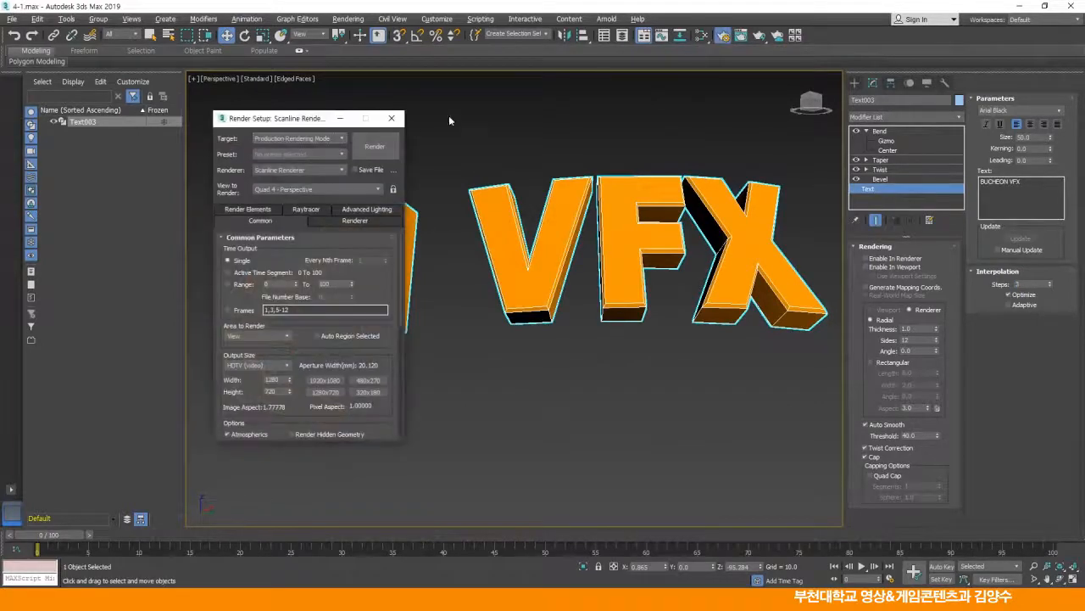
pyautogui.click(386, 148)
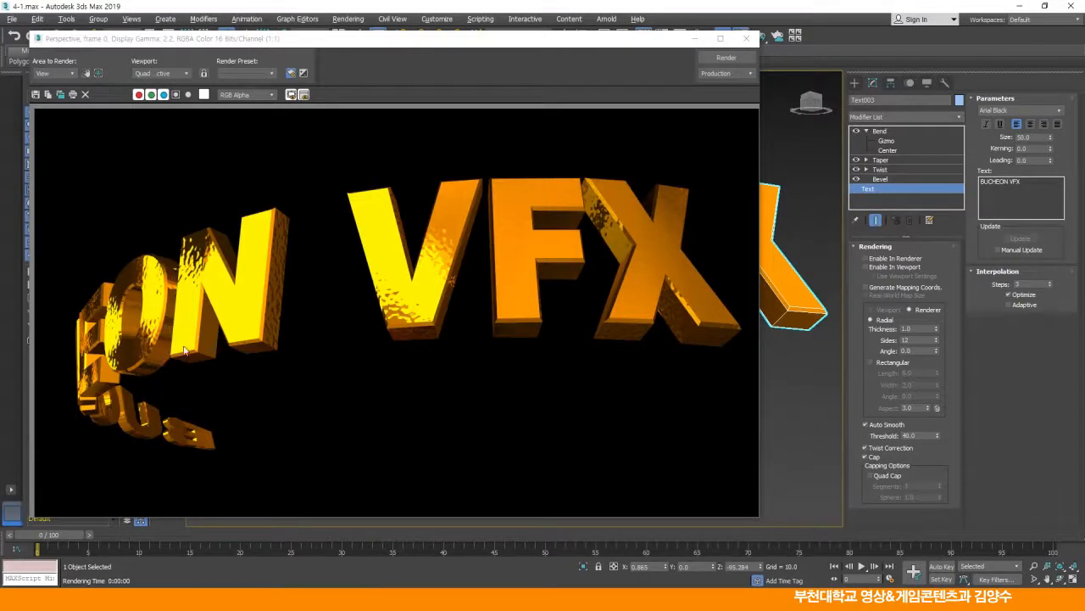
pyautogui.click(746, 38)
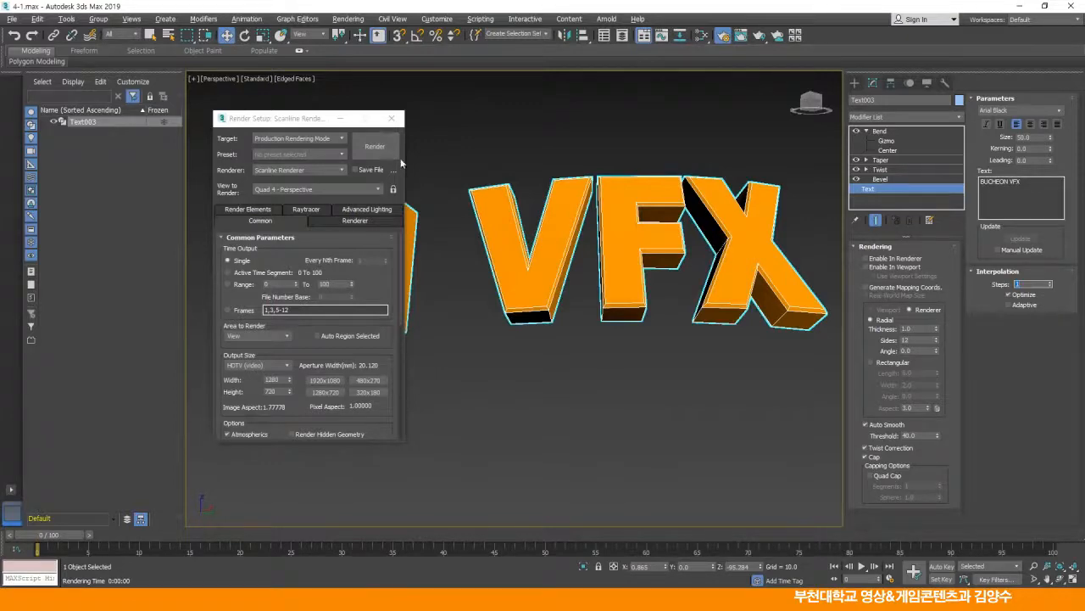
# Set the Interpolation Steps to 1 and render the text from the current view and from an orbited close-up of the O
pyautogui.click(375, 145)
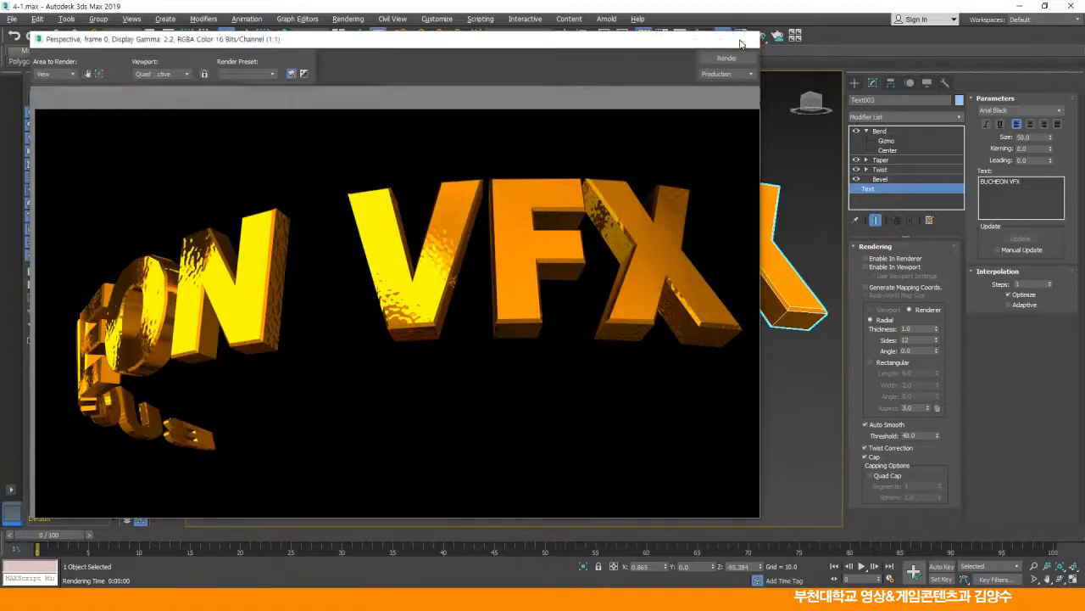
pyautogui.click(746, 39)
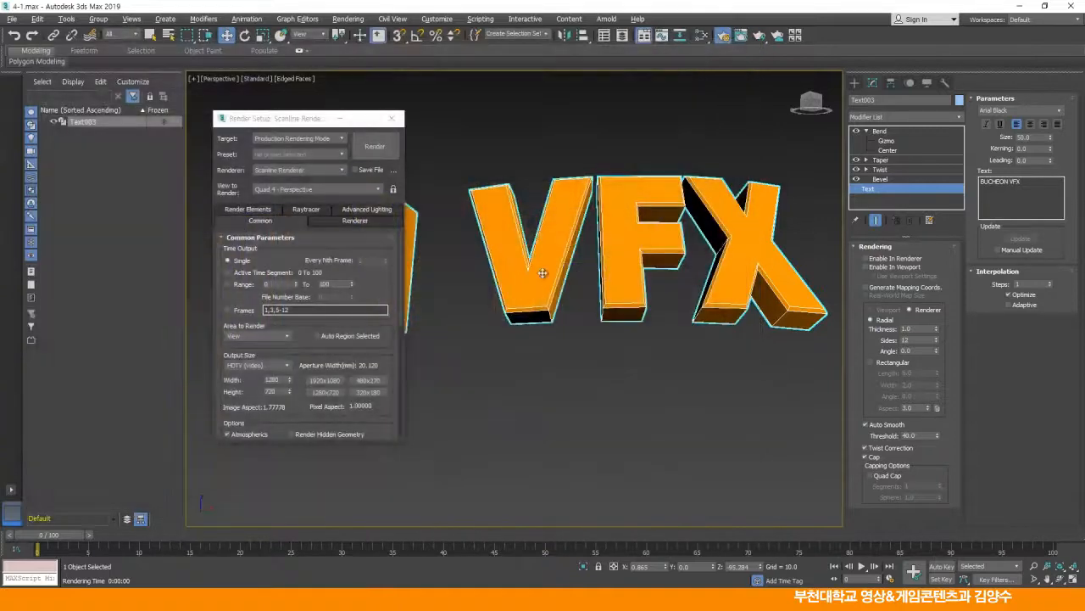
pyautogui.click(391, 118)
pyautogui.keyDown('alt'); pyautogui.moveTo(409, 182); pyautogui.dragTo(511, 261, button='middle'); pyautogui.keyUp('alt')
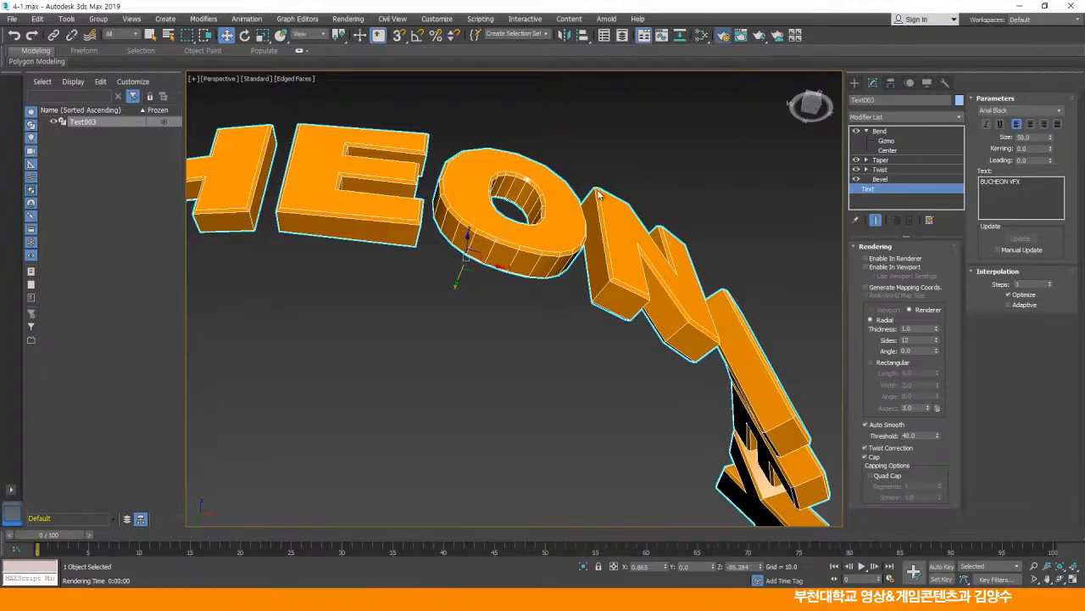
pyautogui.press('F10')
pyautogui.click(376, 145)
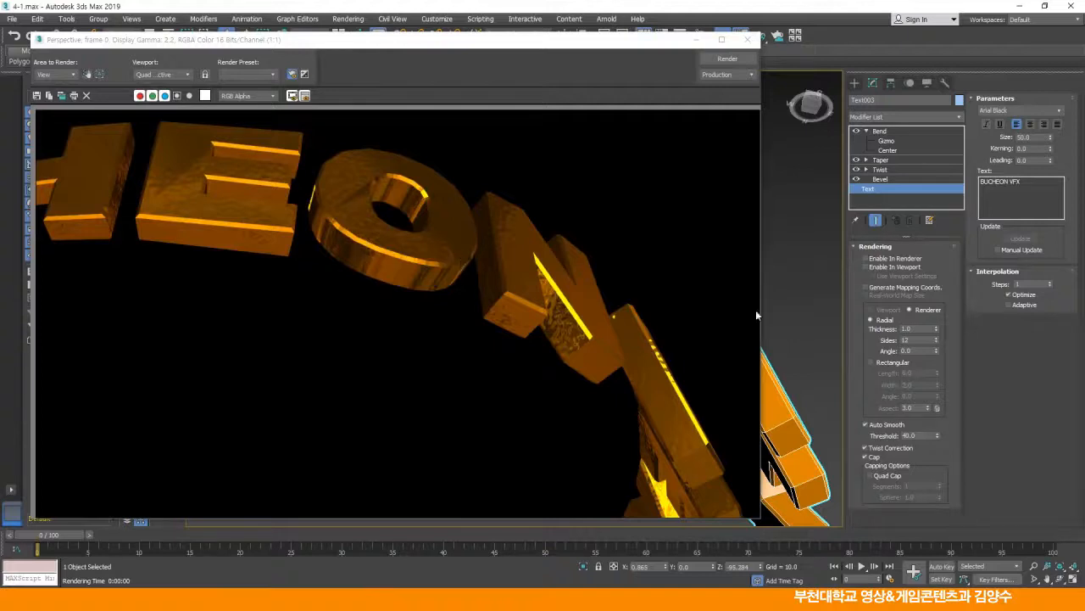
# Set the text's Interpolation Steps to 8 and render the same close-up again
pyautogui.moveTo(1033, 285); pyautogui.dragTo(997, 291)
pyautogui.write('8')
pyautogui.click(727, 59)
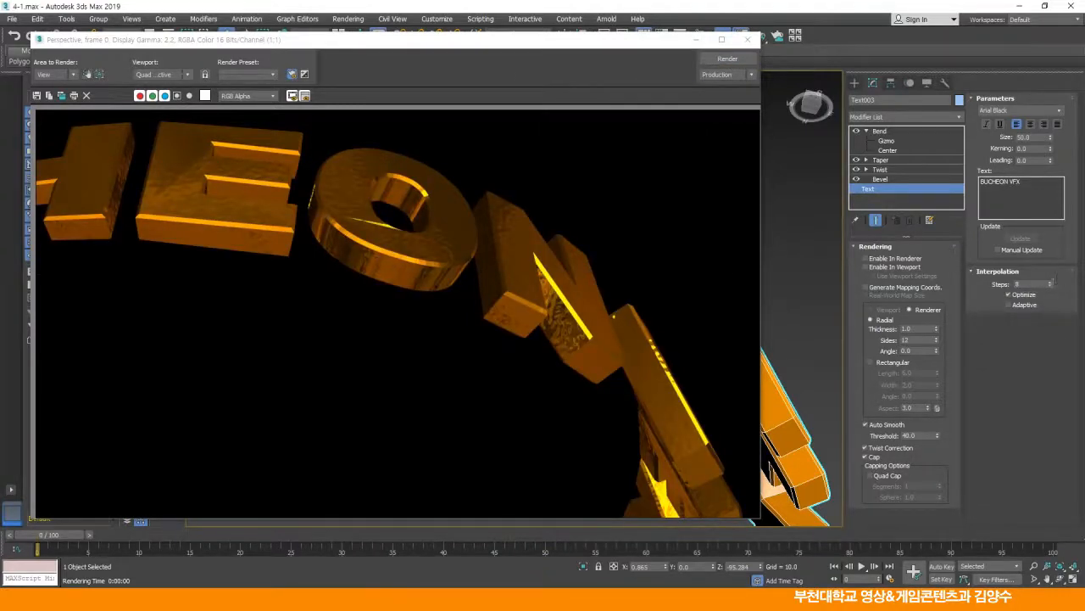
# Set the text's Interpolation Steps to 6, render the close-up again, and close the rendered frame and Render Setup windows
pyautogui.doubleClick(1038, 284)
pyautogui.write('6')
pyautogui.click(727, 59)
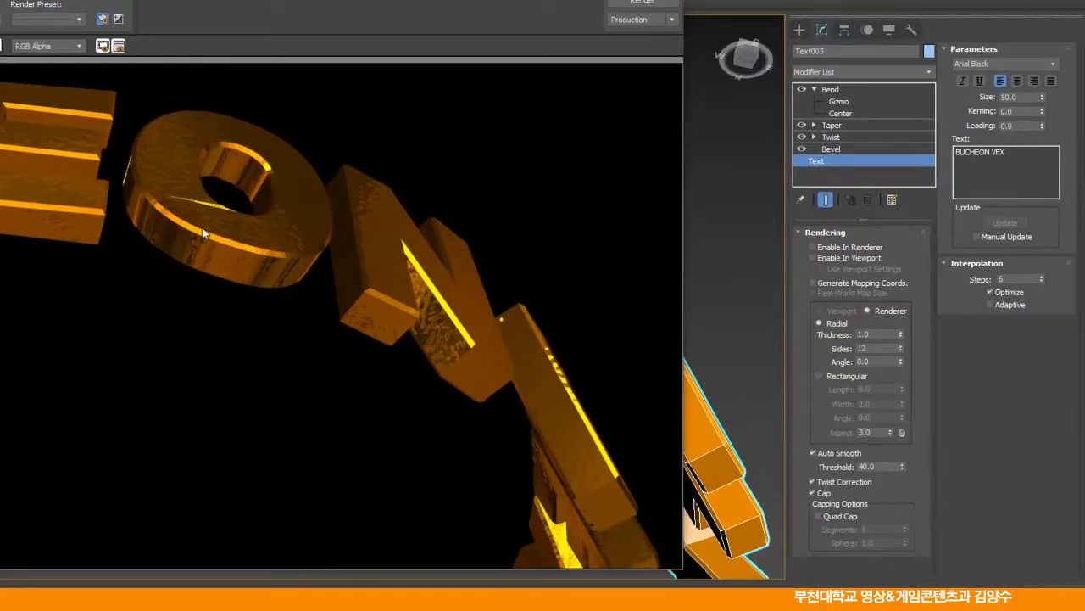
pyautogui.doubleClick(1024, 279)
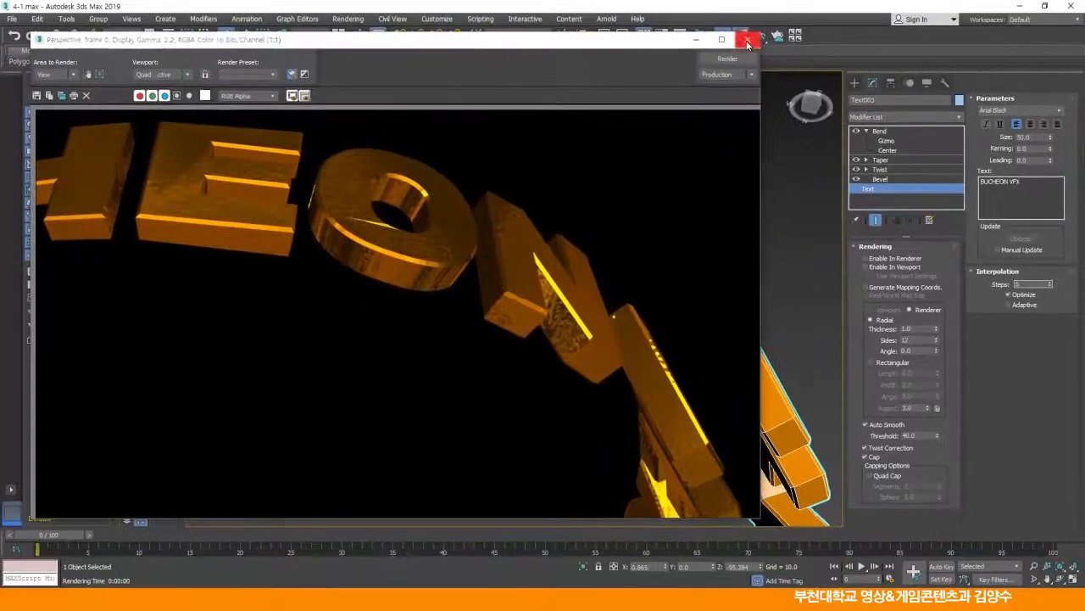
pyautogui.click(750, 39)
pyautogui.keyDown('alt'); pyautogui.moveTo(696, 312); pyautogui.dragTo(580, 286, button='middle'); pyautogui.keyUp('alt')
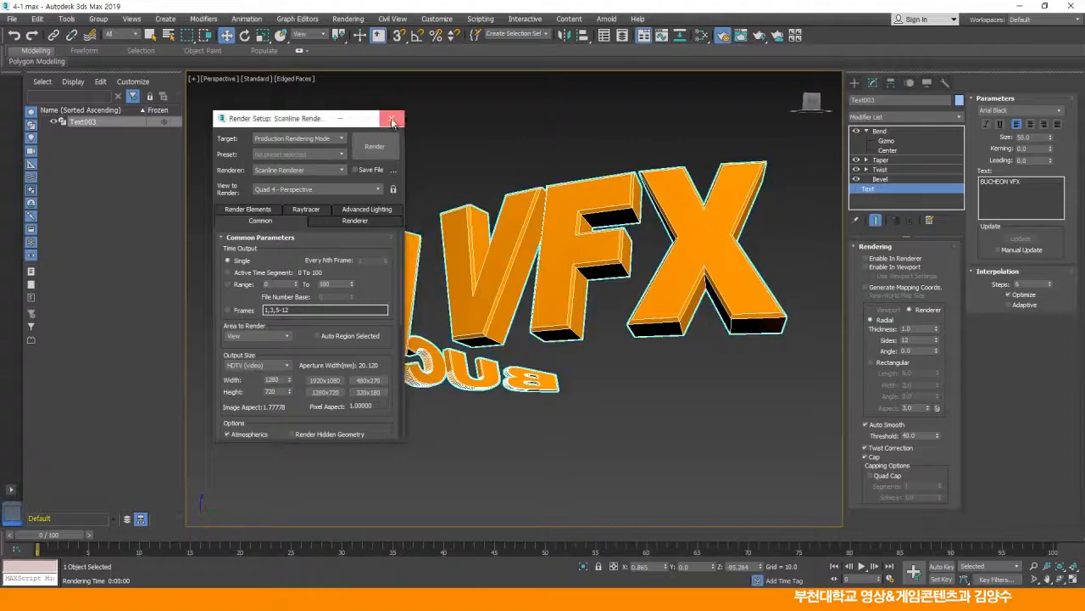
pyautogui.click(390, 118)
pyautogui.moveTo(541, 222); pyautogui.dragTo(511, 223, button='middle')
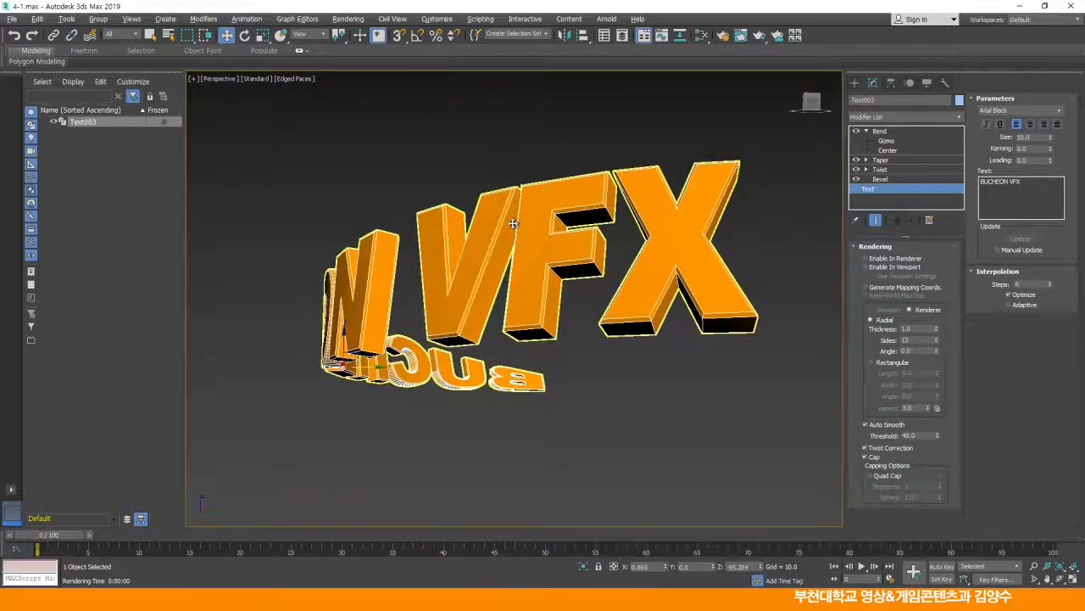
# Create a Point helper in the maximized Top view and move it to the approximate center of the text's arc
pyautogui.hotkey('alt', 'w')
pyautogui.click(357, 155)
pyautogui.moveTo(357, 156); pyautogui.dragTo(432, 261)
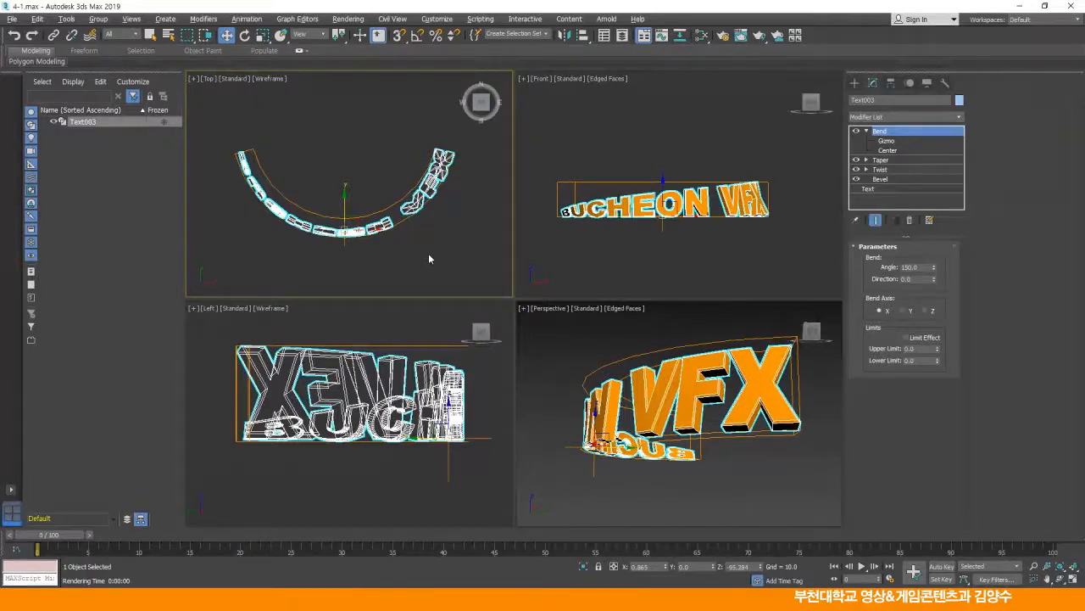
pyautogui.click(362, 163)
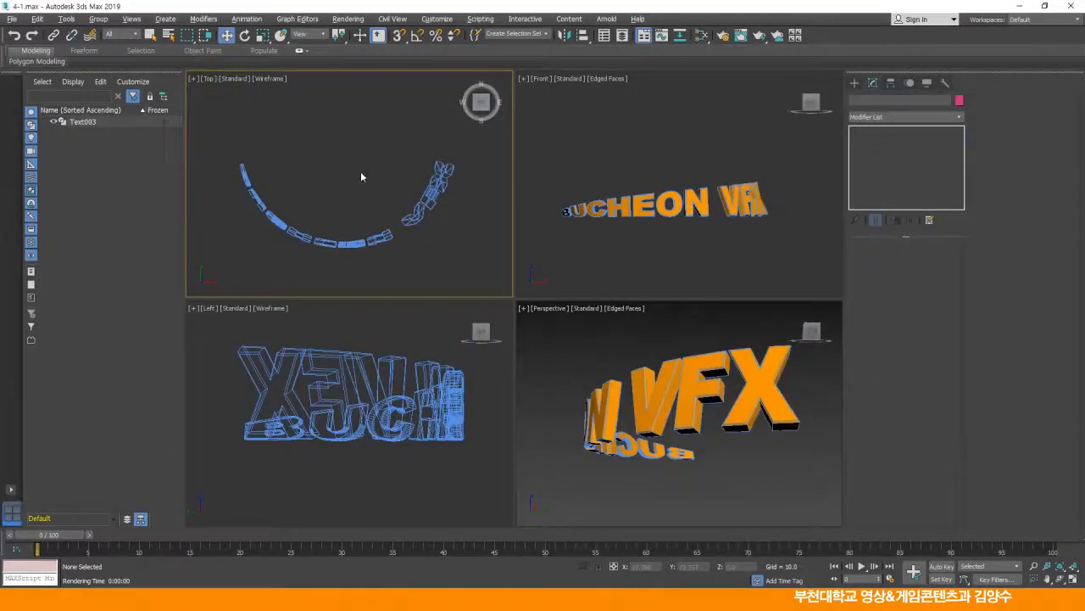
pyautogui.hotkey('alt', 'w')
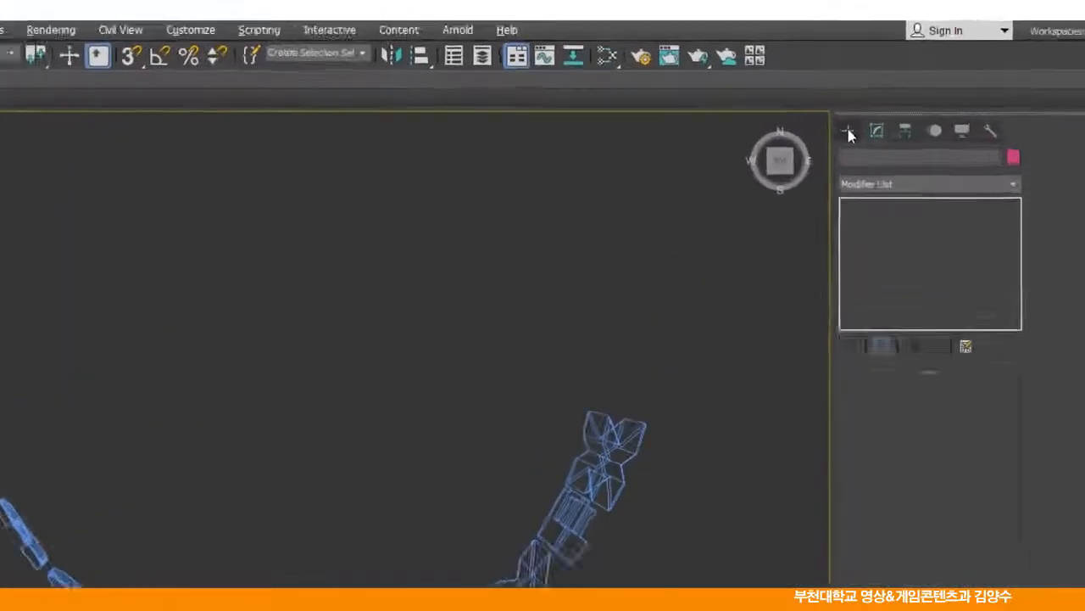
pyautogui.click(848, 134)
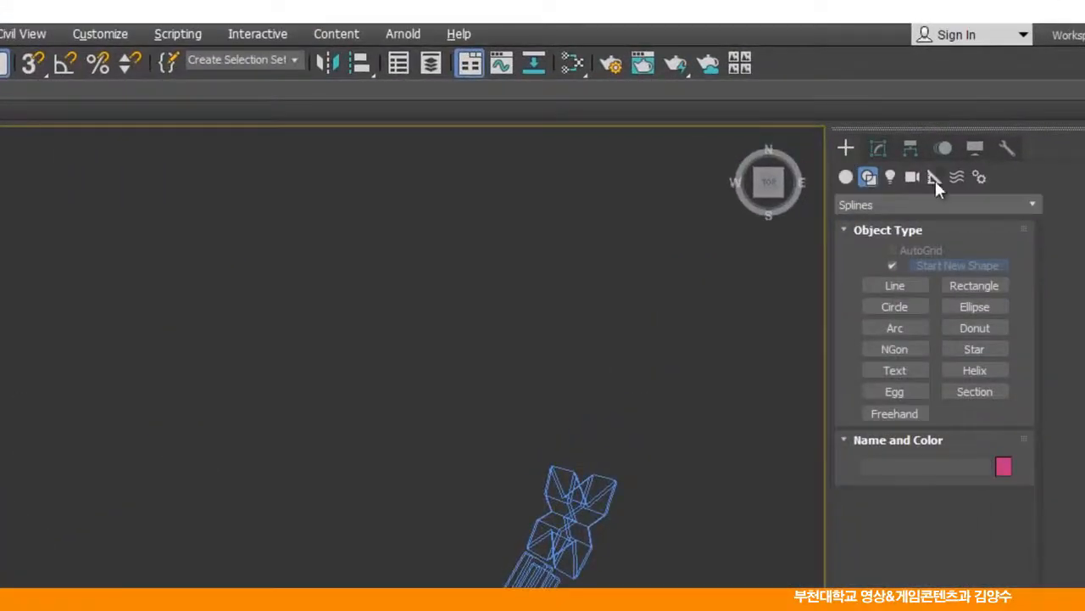
pyautogui.click(927, 159)
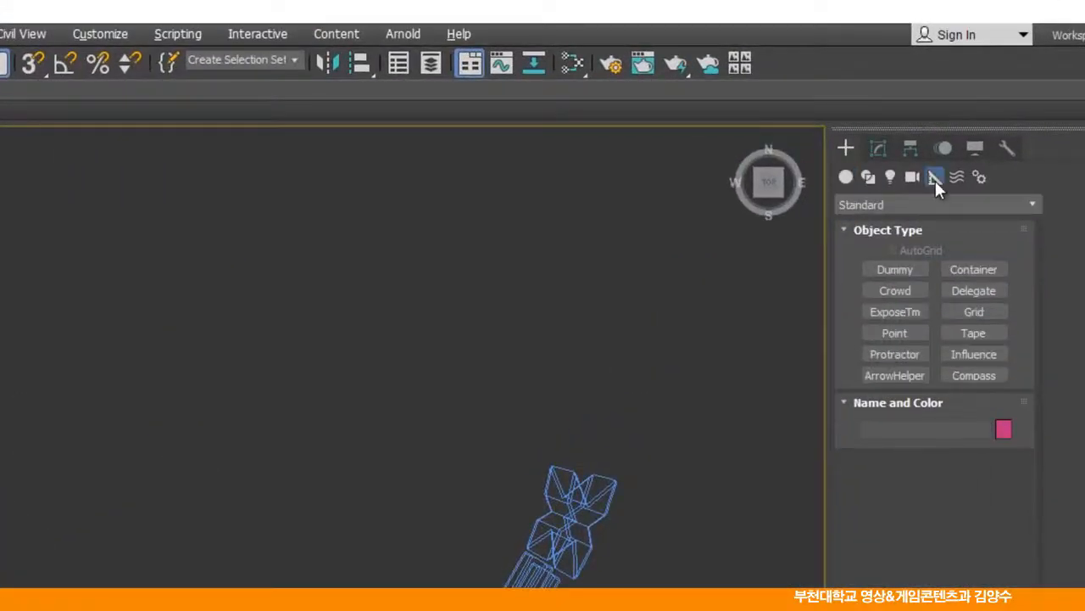
pyautogui.click(901, 330)
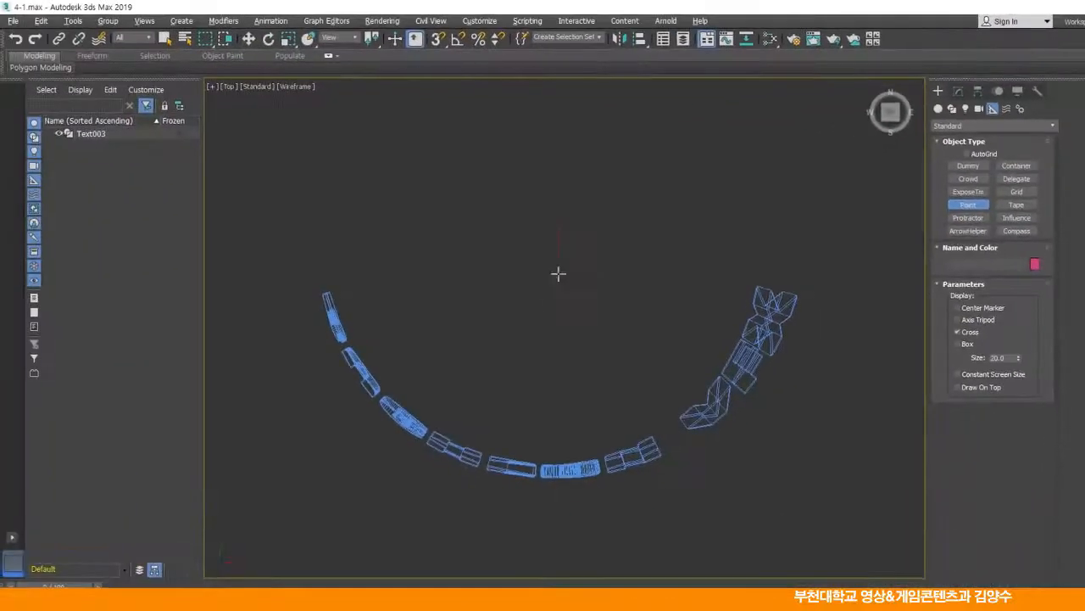
pyautogui.click(229, 444)
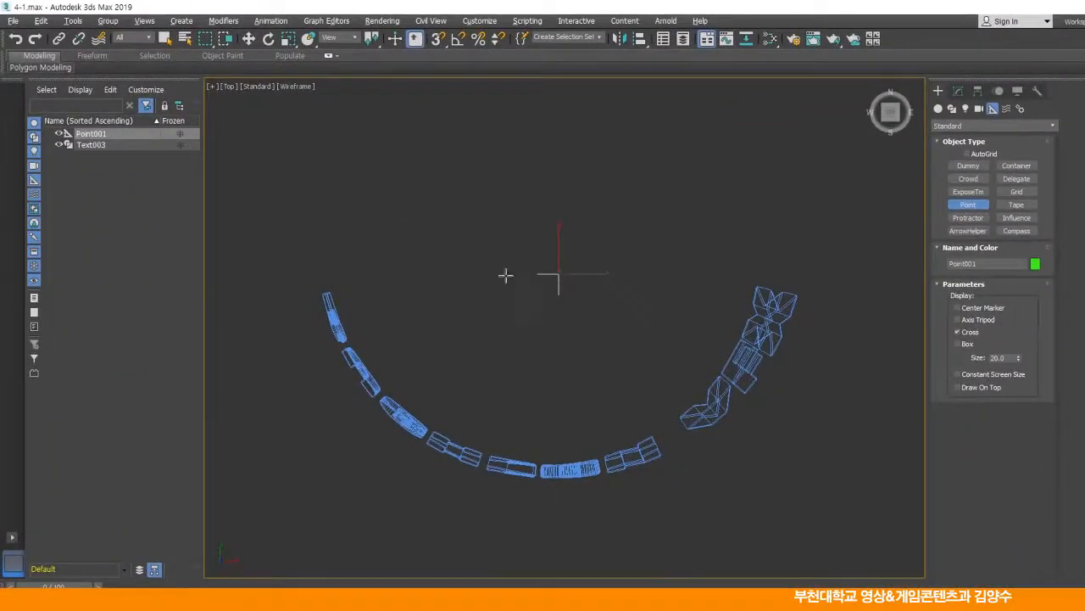
pyautogui.press('w')
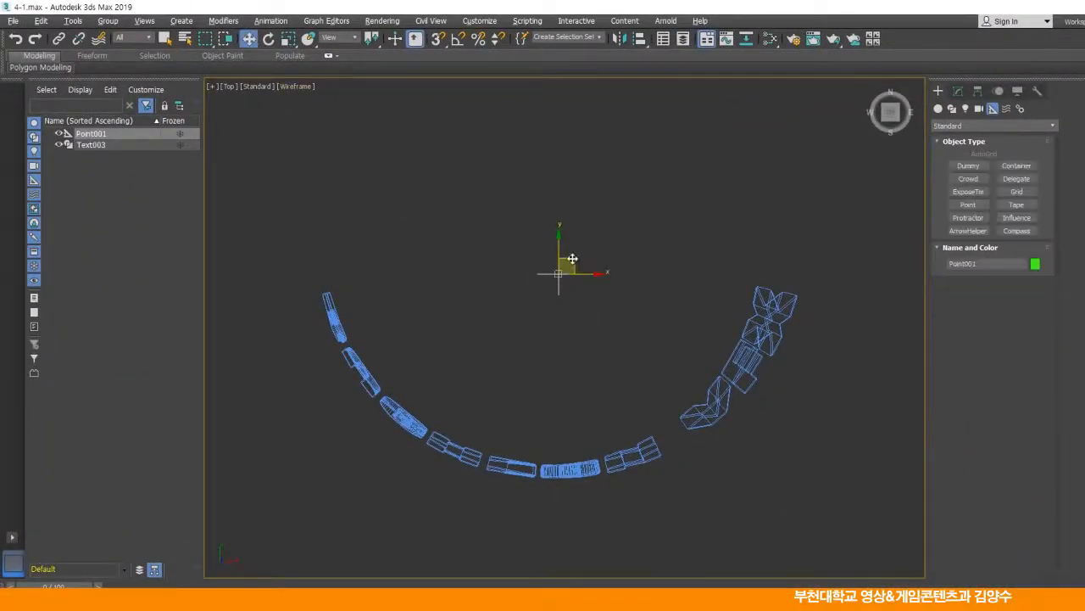
pyautogui.moveTo(573, 259); pyautogui.dragTo(577, 219)
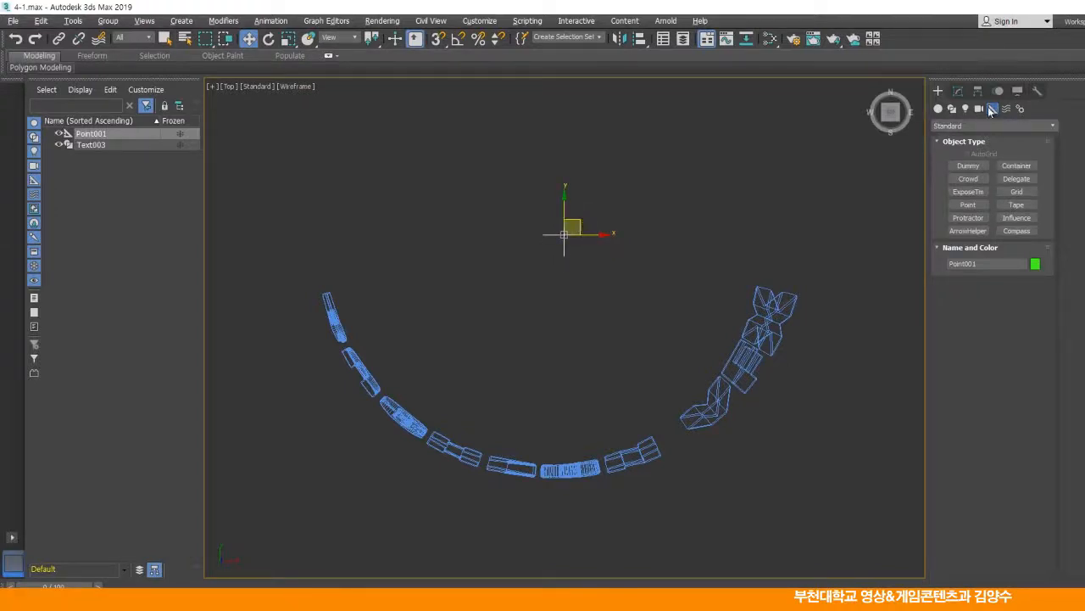
# Turn on the Point helper's Box display, set its size to 40, and deselect it
pyautogui.click(958, 91)
pyautogui.click(958, 330)
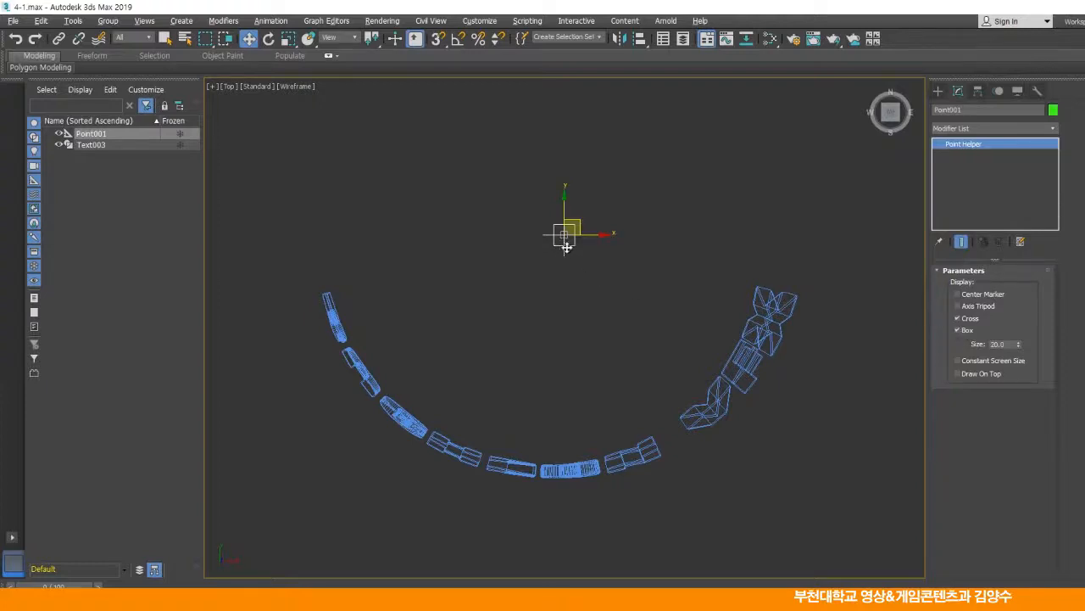
pyautogui.doubleClick(996, 344)
pyautogui.write('40')
pyautogui.press('Return')
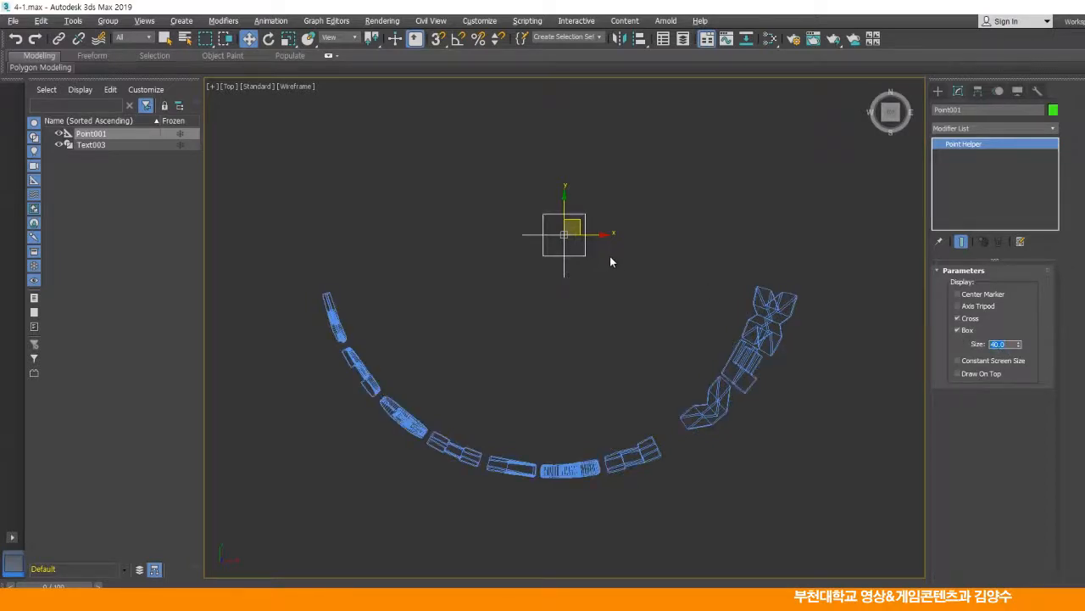
pyautogui.click(633, 255)
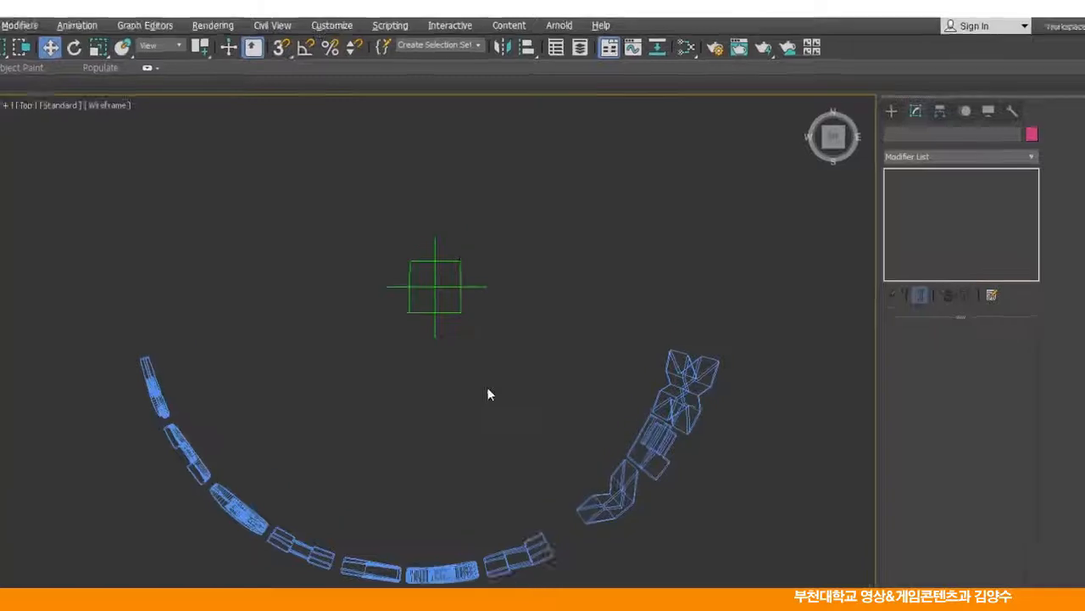
# Select the Point helper, switch the transform center so the gizmo sits on the helper, and turn on angle snap
pyautogui.moveTo(456, 394); pyautogui.dragTo(455, 392)
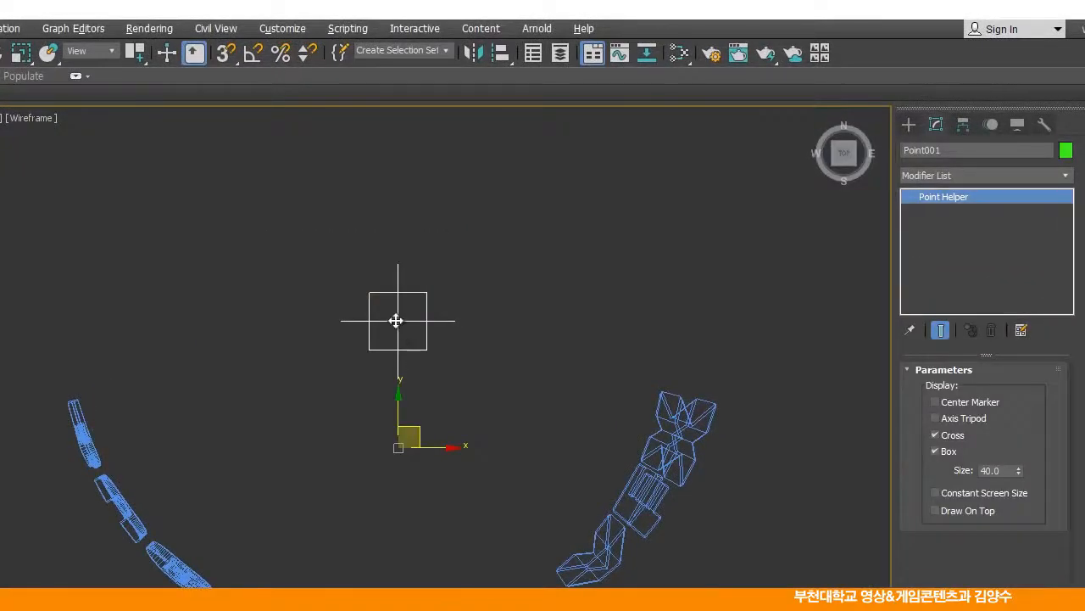
pyautogui.moveTo(136, 58); pyautogui.dragTo(133, 107)
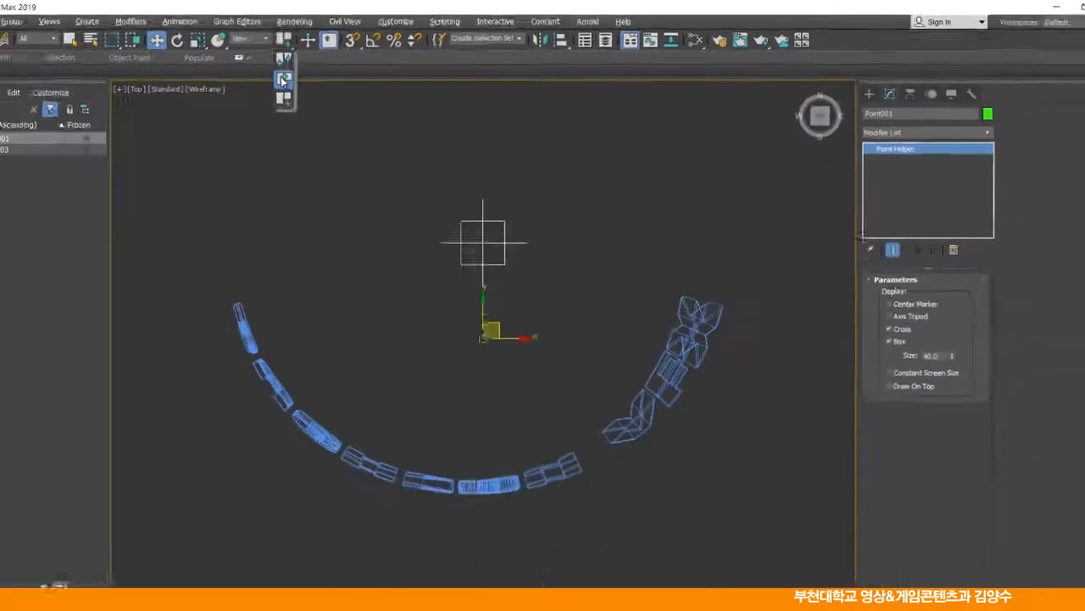
pyautogui.moveTo(282, 81); pyautogui.dragTo(283, 82)
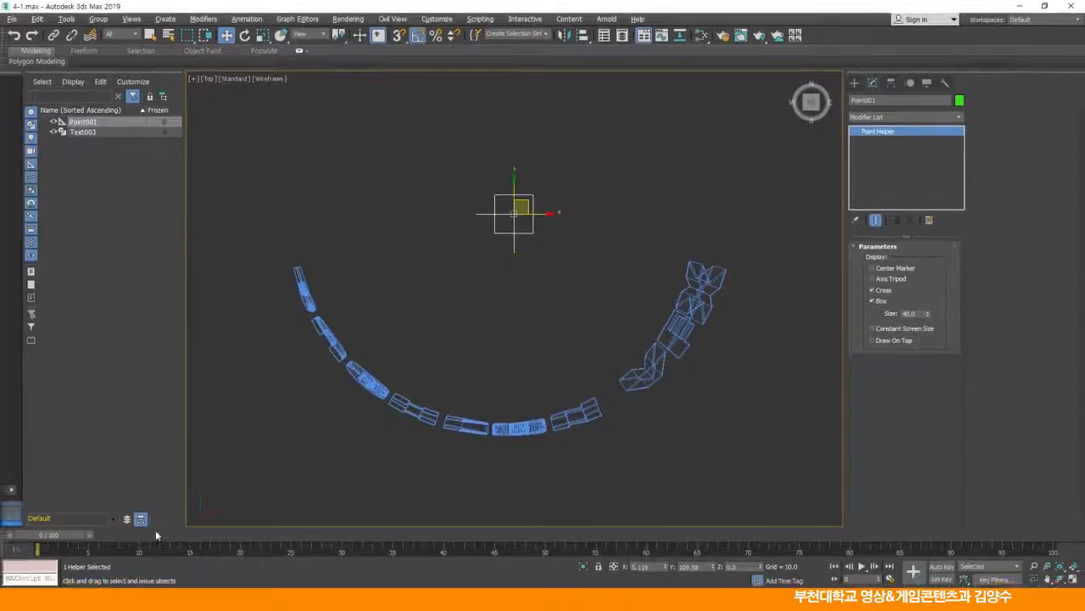
# Animate the Point helper rotating counterclockwise in the Top view from frame 0 to frame 60 with Auto Key, and return to frame 0
pyautogui.moveTo(69, 533); pyautogui.dragTo(661, 536)
pyautogui.press('w')
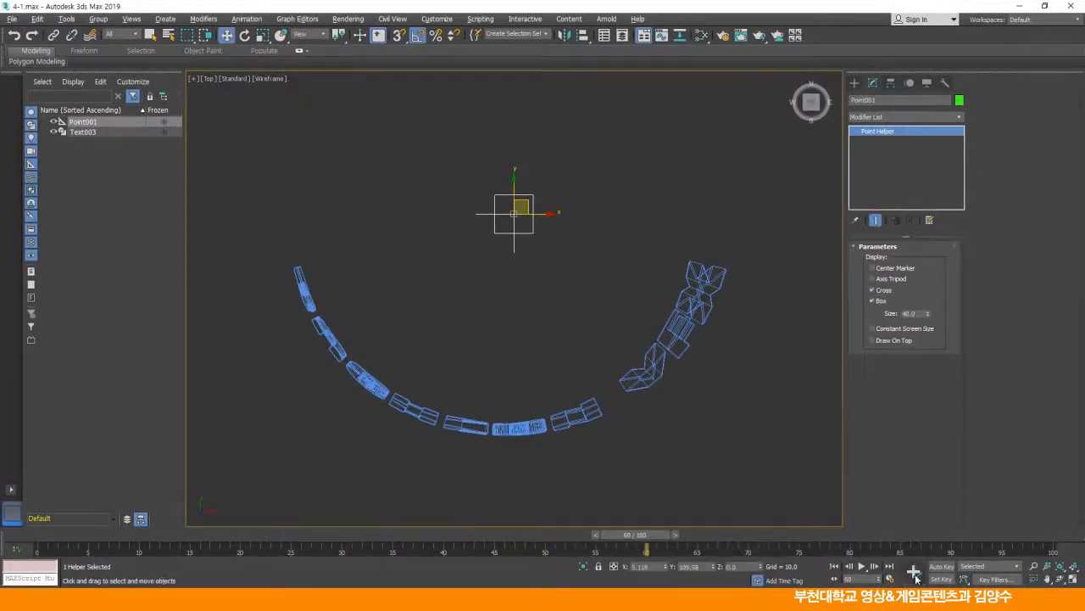
pyautogui.click(941, 567)
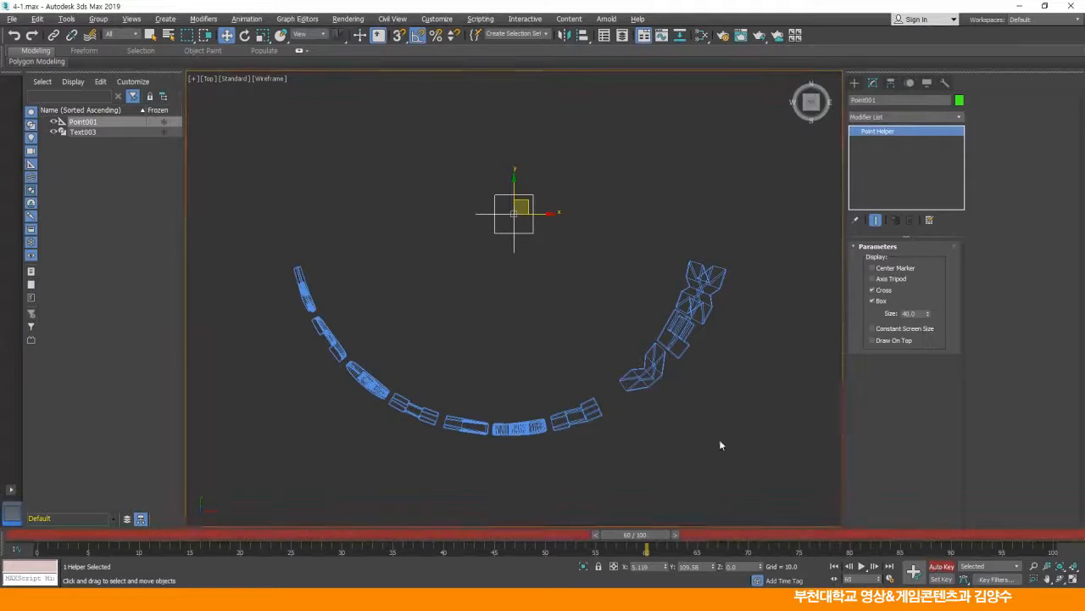
pyautogui.click(245, 35)
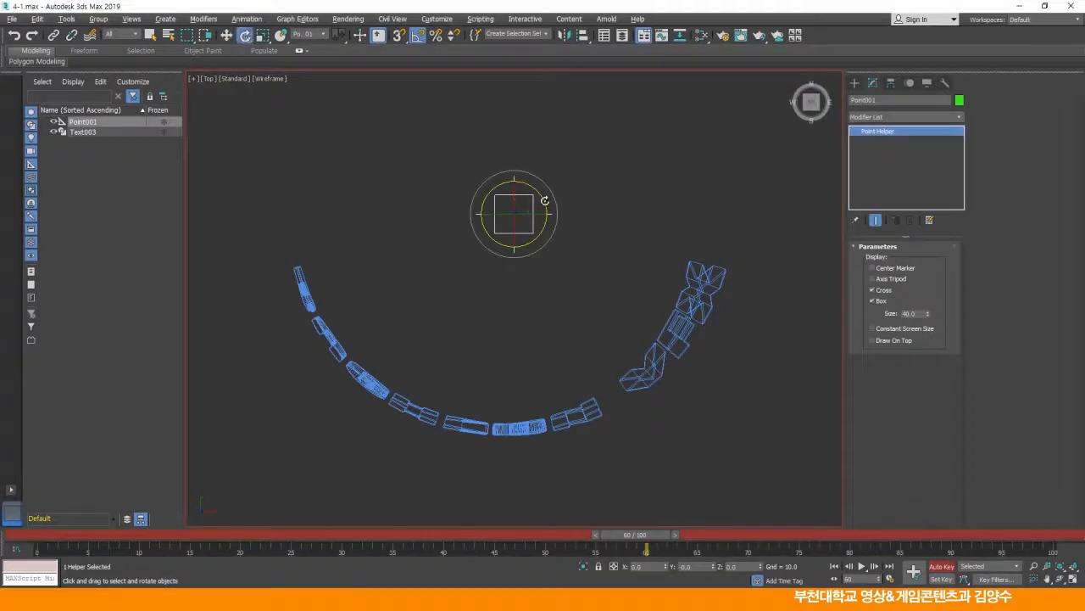
pyautogui.moveTo(547, 206)
pyautogui.mouseDown()
pyautogui.moveTo(545, 168)
pyautogui.moveTo(533, 183)
pyautogui.moveTo(526, 160)
pyautogui.mouseUp()
pyautogui.click(227, 35)
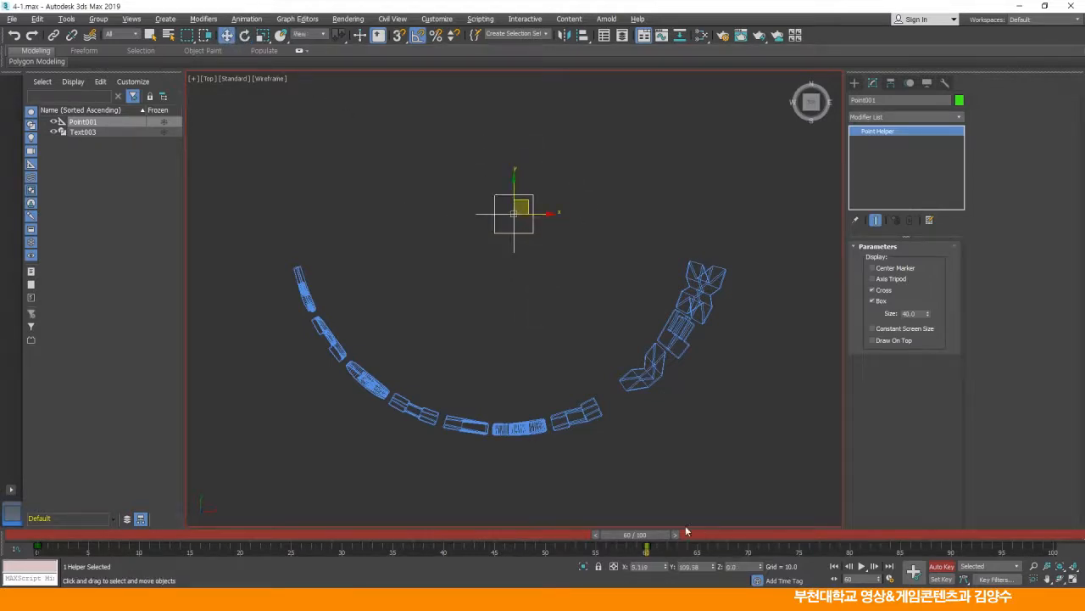
pyautogui.click(941, 565)
pyautogui.moveTo(636, 534); pyautogui.dragTo(2, 534)
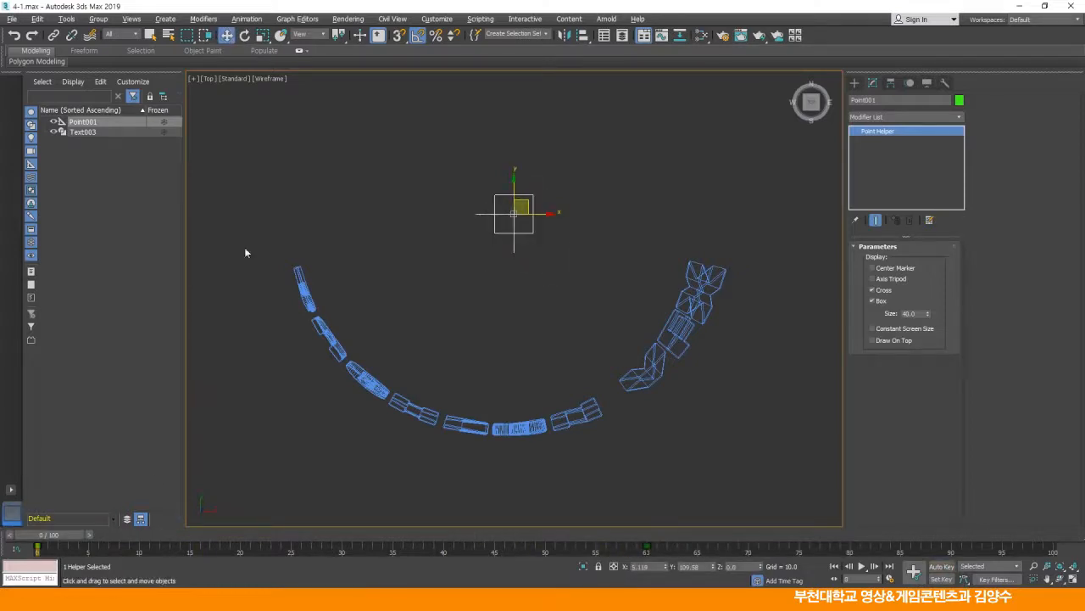
# Link the bent text to the Point helper as its child
pyautogui.click(356, 367)
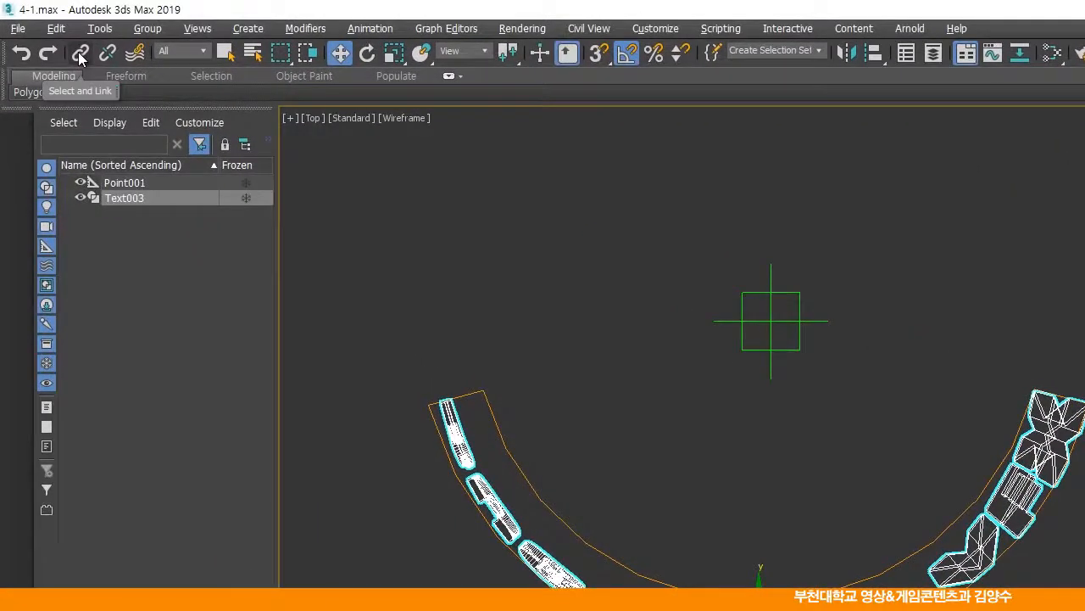
pyautogui.click(80, 54)
pyautogui.moveTo(511, 516); pyautogui.dragTo(761, 358)
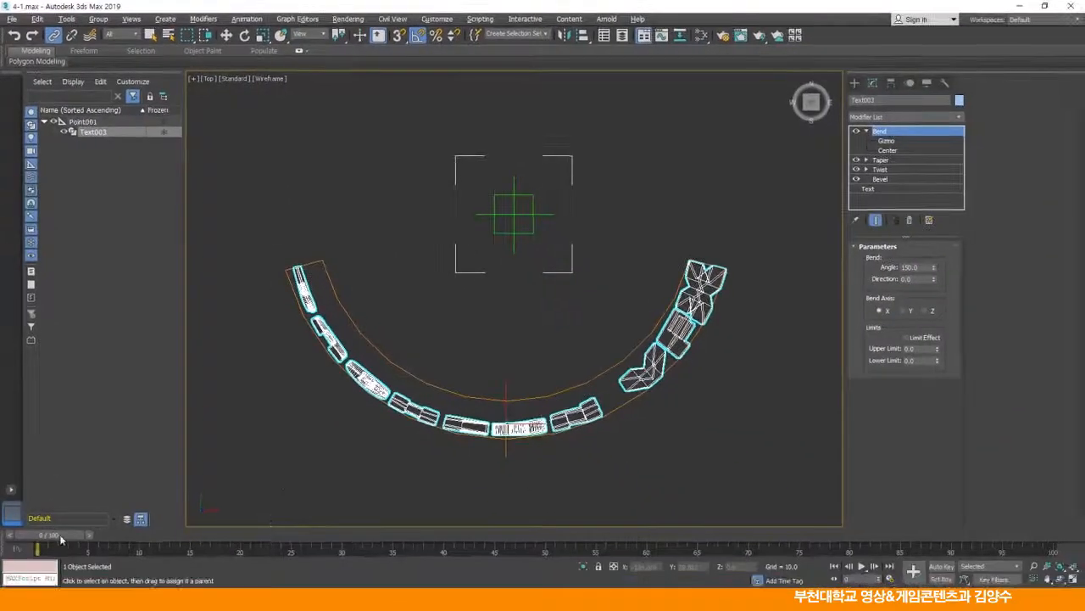
# Scrub the animation in the Top view and an orbited, maximized Perspective view to examine the text's rotation around the helper
pyautogui.moveTo(60, 539); pyautogui.dragTo(396, 516)
pyautogui.moveTo(595, 493); pyautogui.dragTo(412, 475)
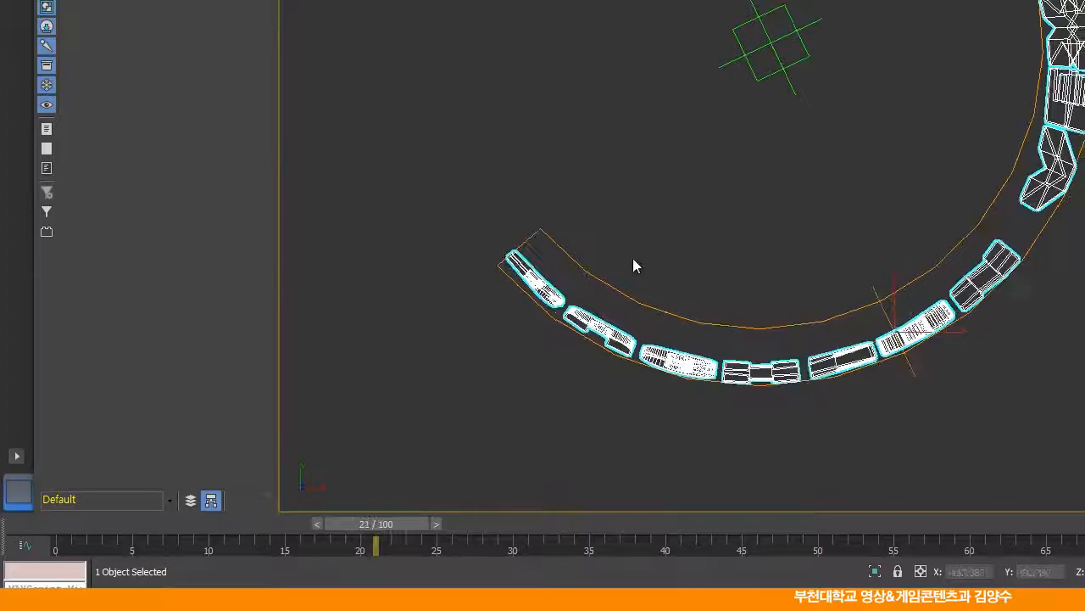
pyautogui.hotkey('alt', 'w')
pyautogui.moveTo(1046, 357); pyautogui.dragTo(975, 355, button='middle')
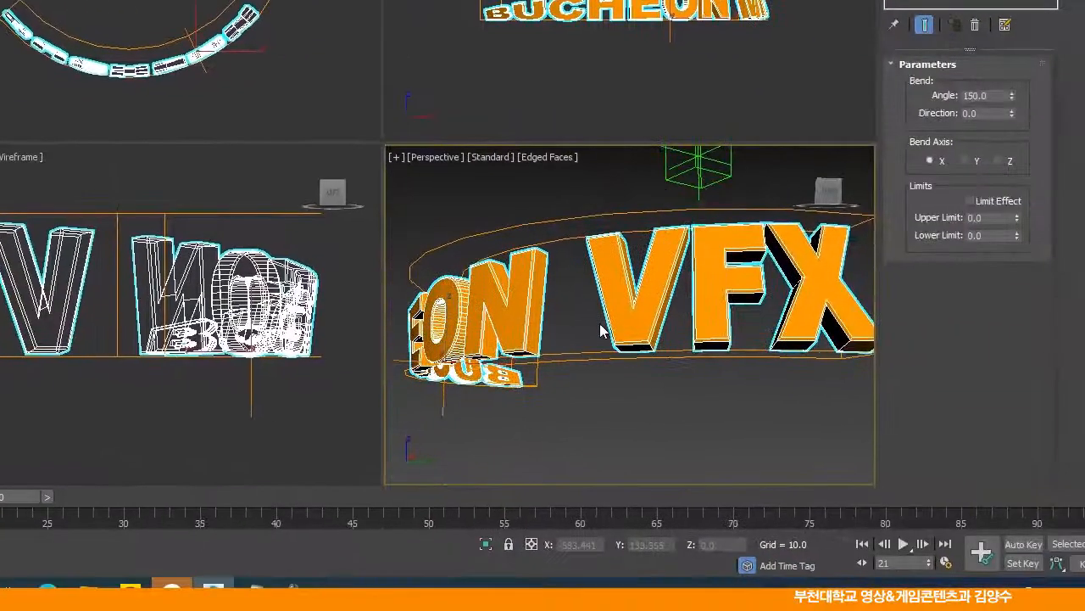
pyautogui.hotkey('alt', 'w')
pyautogui.moveTo(512, 266); pyautogui.dragTo(504, 279, button='middle')
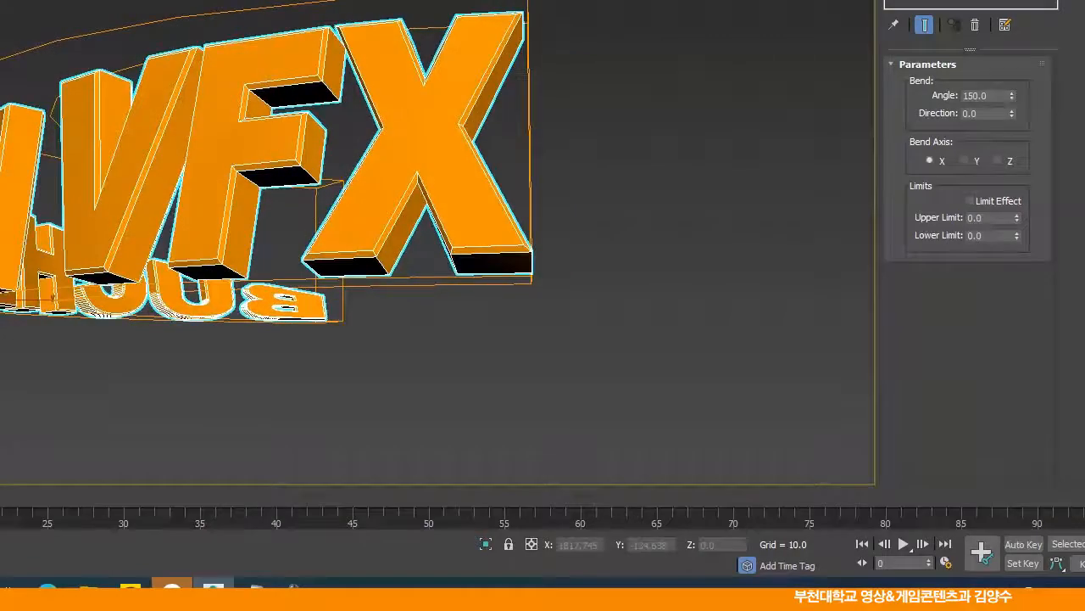
pyautogui.moveTo(26, 496); pyautogui.dragTo(246, 466)
pyautogui.scroll(2, 479, 340)
pyautogui.keyDown('alt'); pyautogui.moveTo(487, 327); pyautogui.dragTo(517, 313, button='middle'); pyautogui.keyUp('alt')
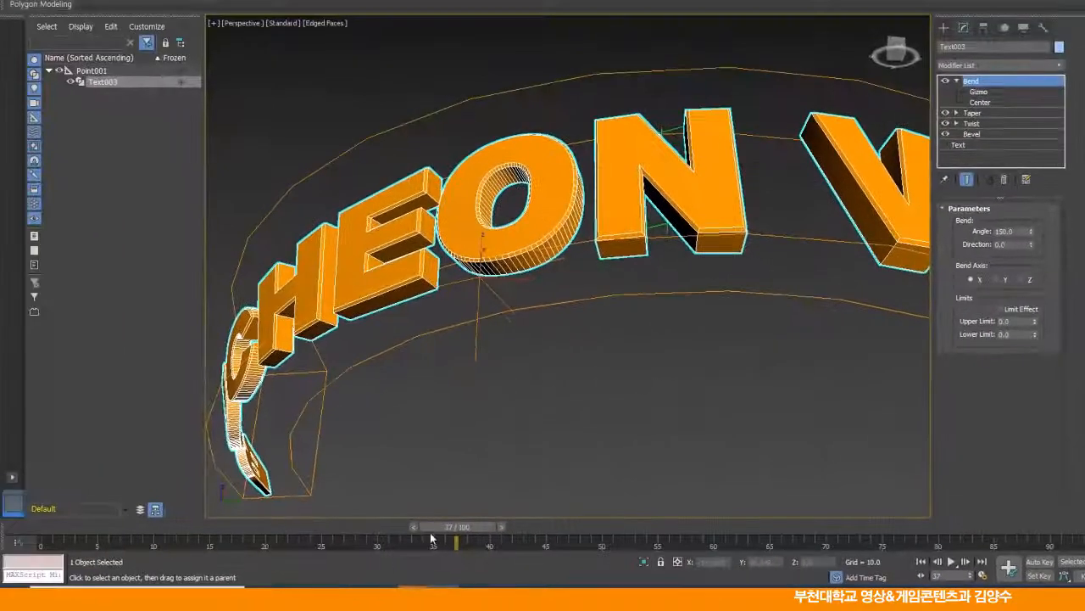
pyautogui.moveTo(386, 517); pyautogui.dragTo(0, 519)
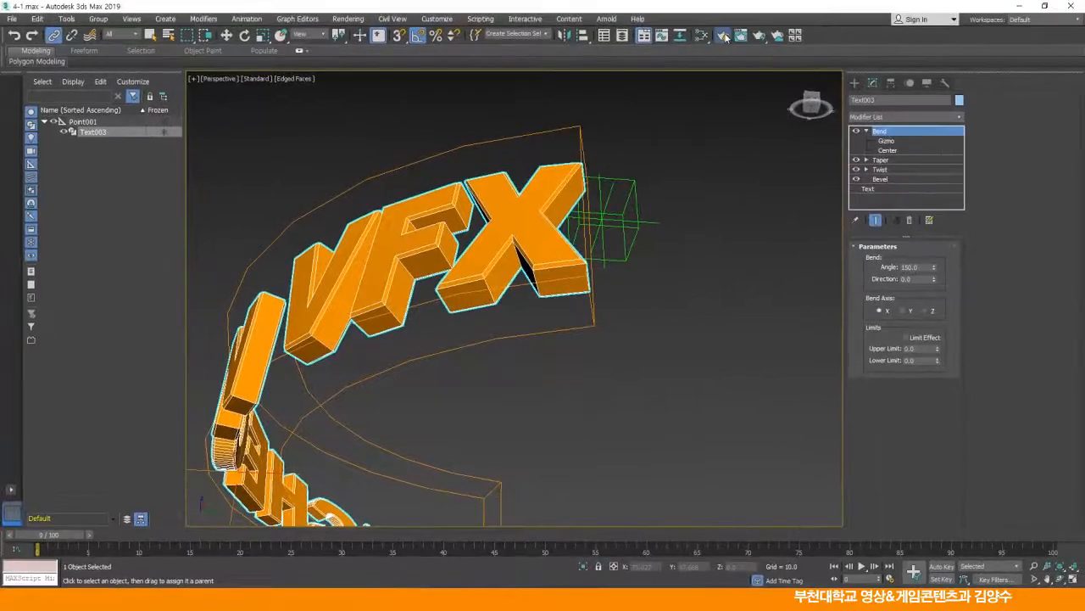
# Render the Perspective view at frame 0 and again at frame 30 to compare the gold text's reflections
pyautogui.click(722, 36)
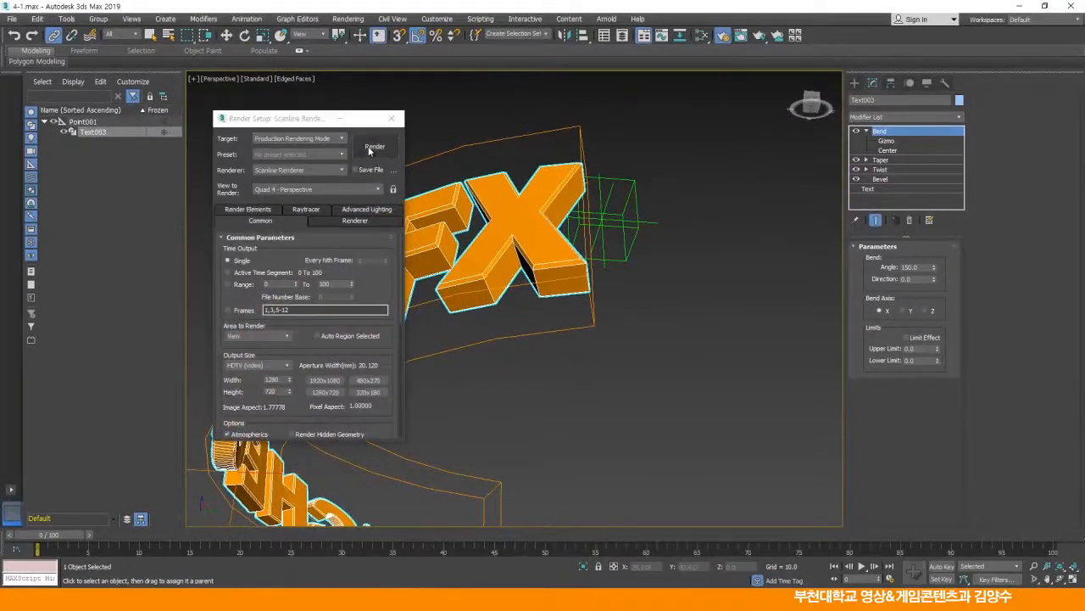
pyautogui.click(368, 148)
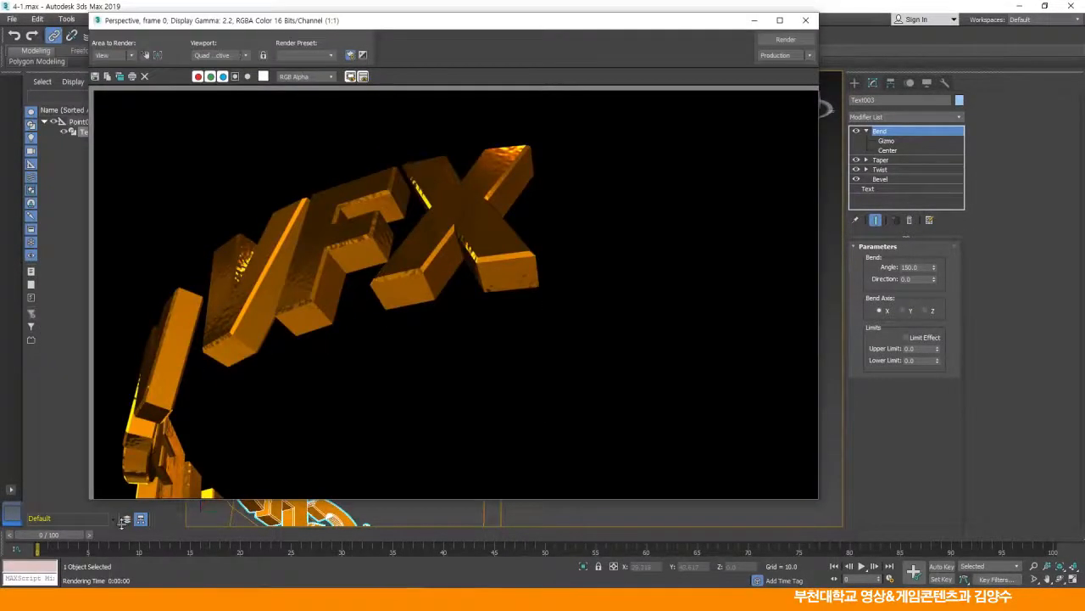
pyautogui.moveTo(56, 534); pyautogui.dragTo(353, 528)
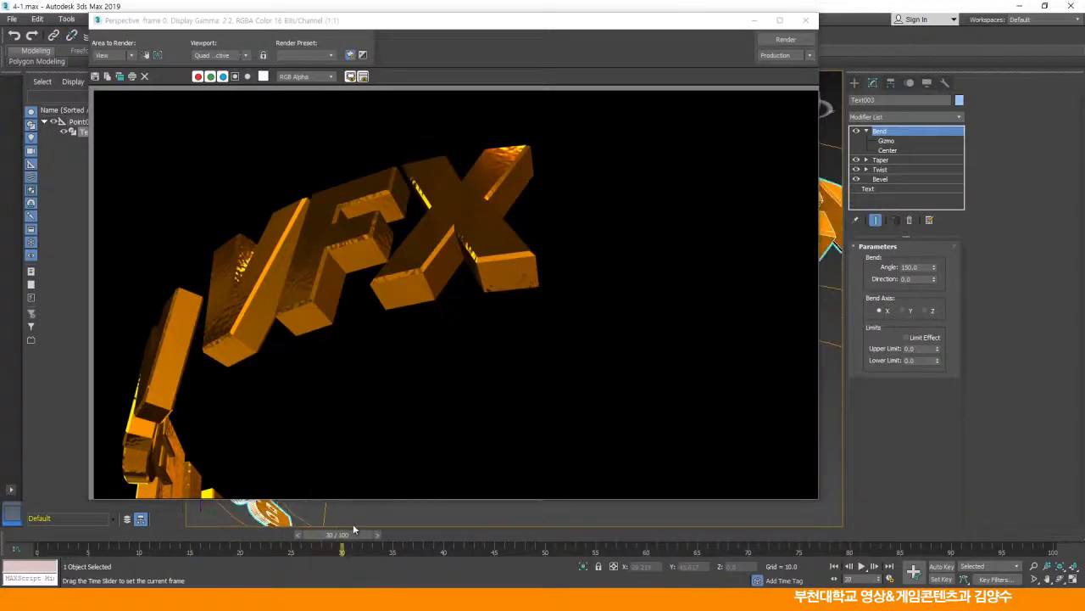
pyautogui.click(787, 40)
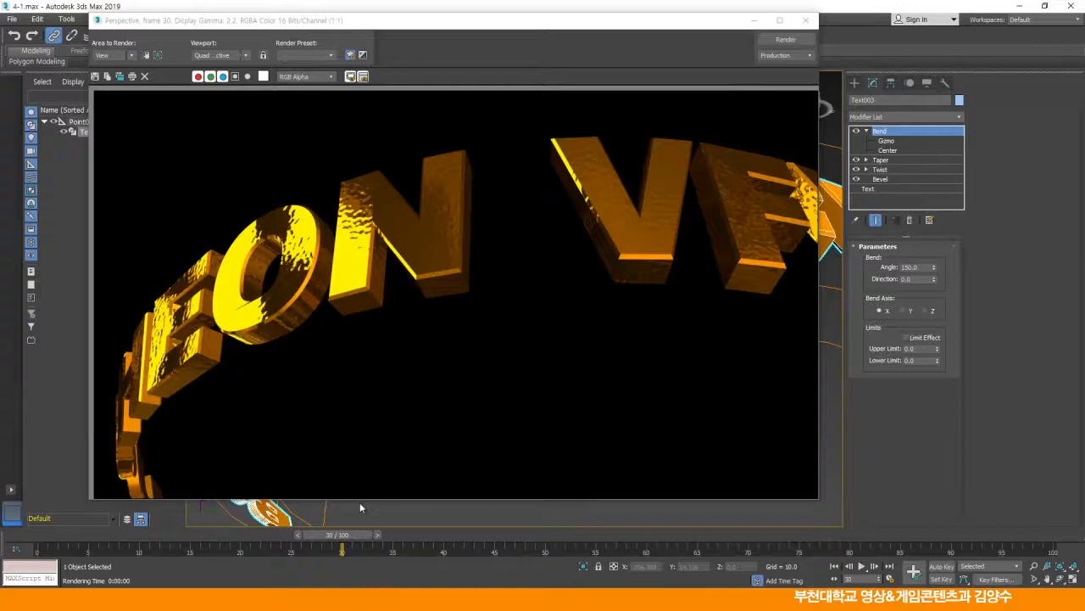
# Render the Perspective view at frame 60 to check the gold text, and close the rendered image
pyautogui.moveTo(329, 540); pyautogui.dragTo(625, 521)
pyautogui.click(786, 40)
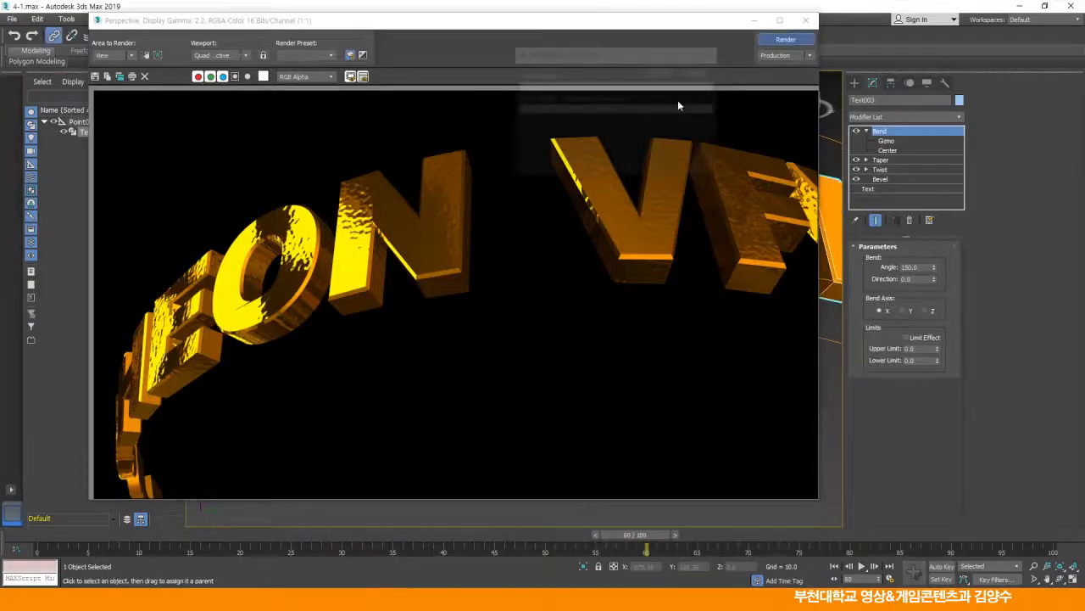
pyautogui.click(806, 21)
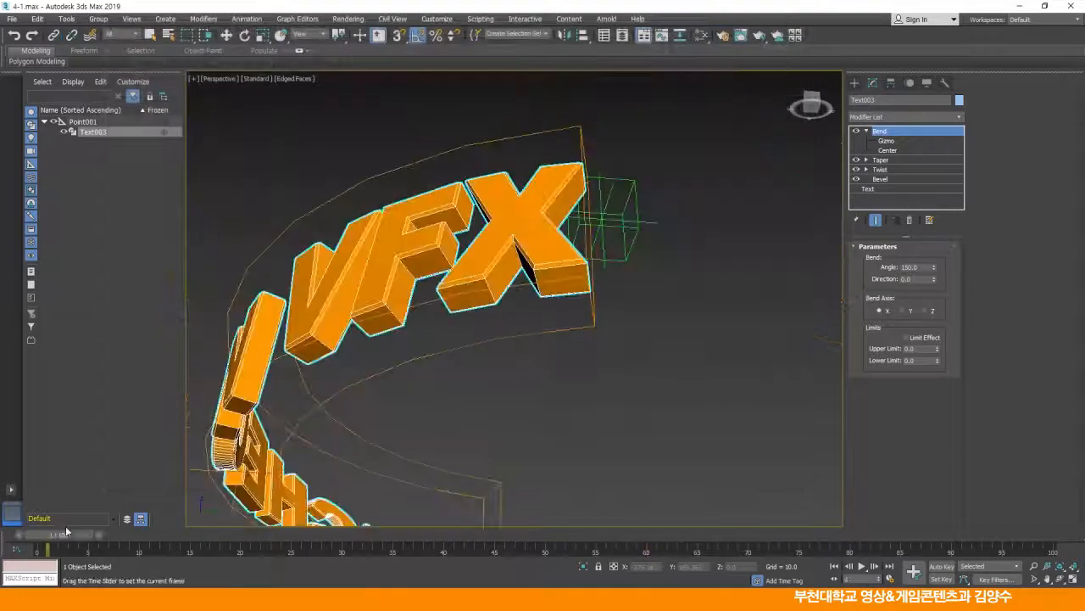
# Scrub to frame 13 and examine the whole bent text and its Point helper in the zoomed-out four-view layout
pyautogui.moveTo(65, 527); pyautogui.dragTo(189, 511)
pyautogui.hotkey('alt', 'l')
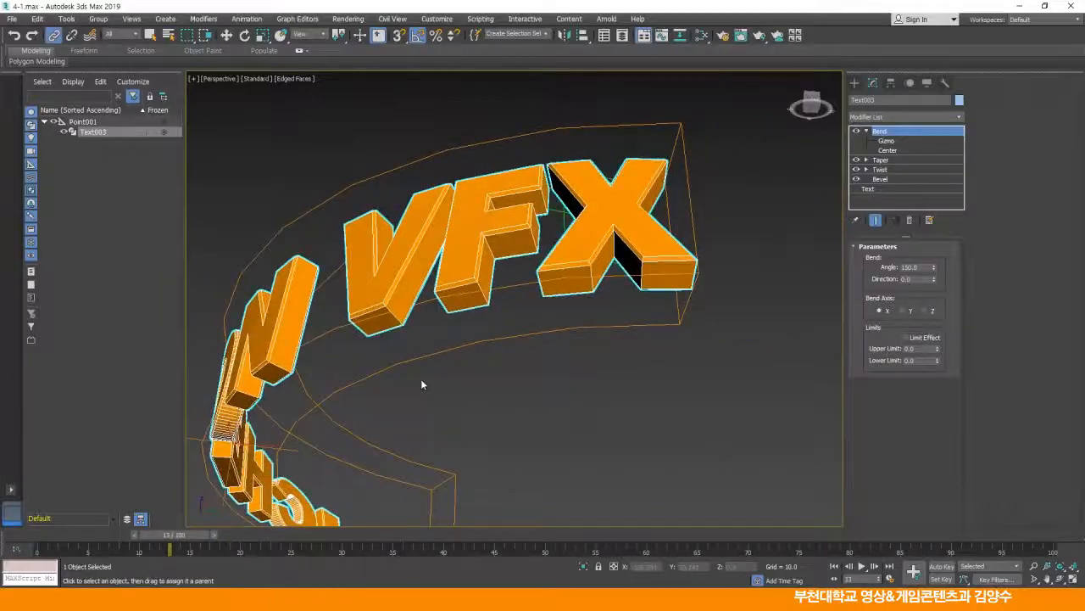
pyautogui.hotkey('alt', 'w')
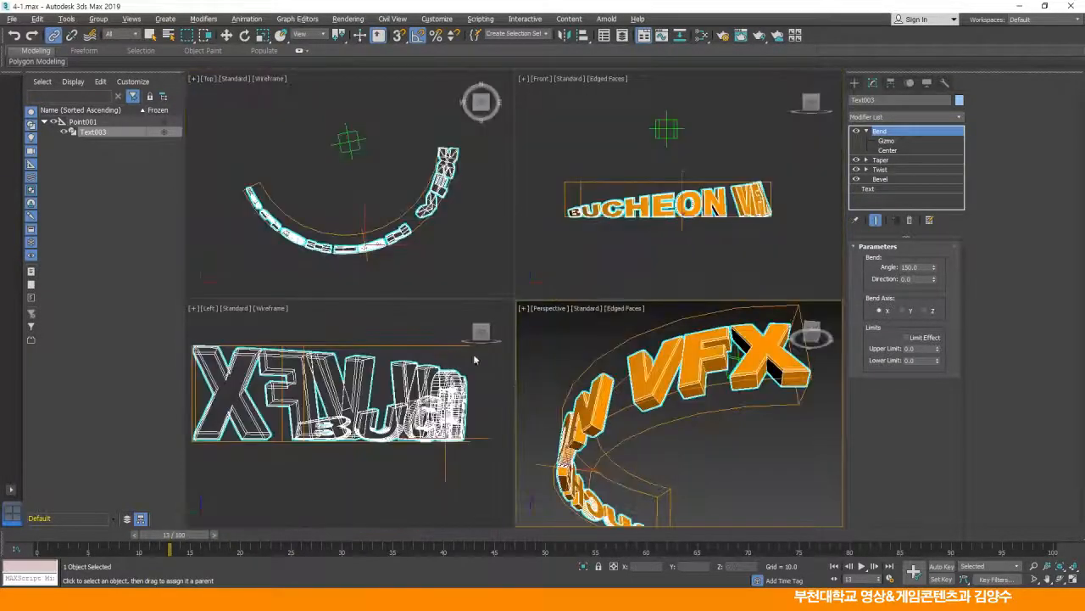
pyautogui.scroll(-3, 377, 356)
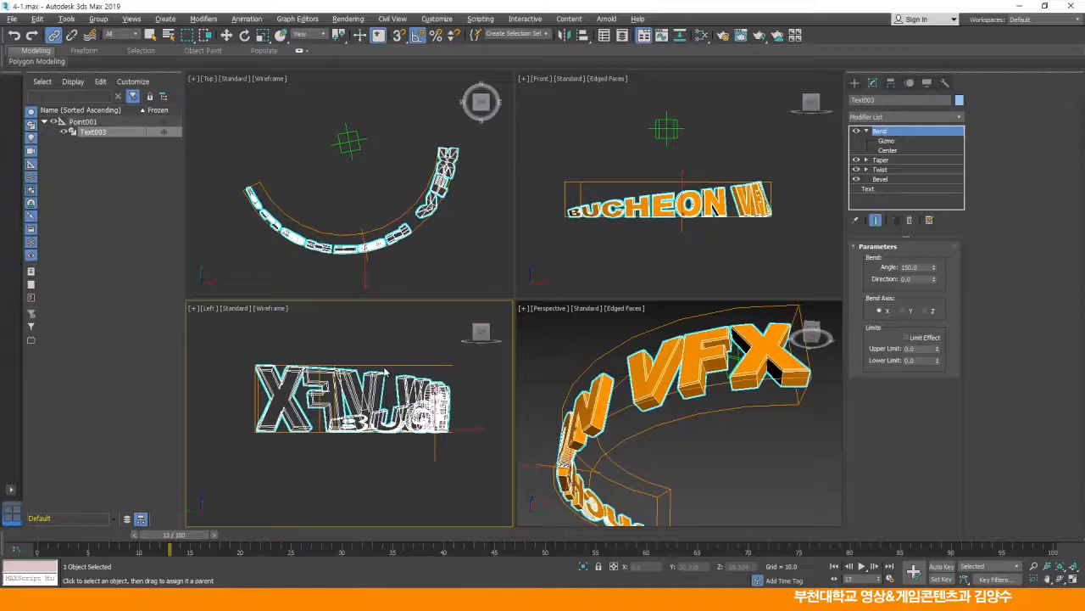
pyautogui.hotkey('shift', 'ctrl', 'z')
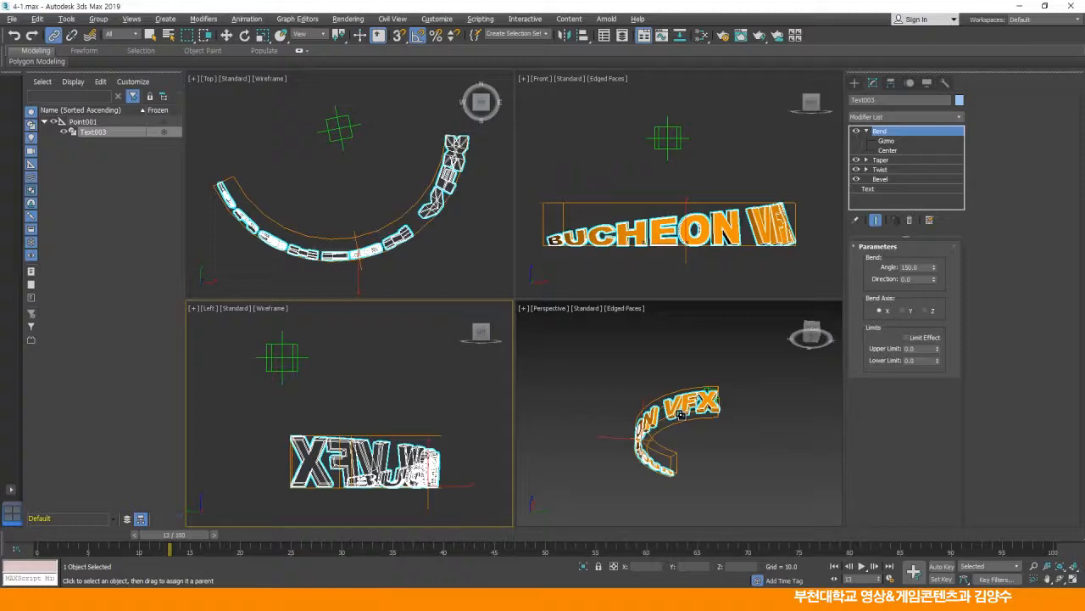
pyautogui.click(722, 439)
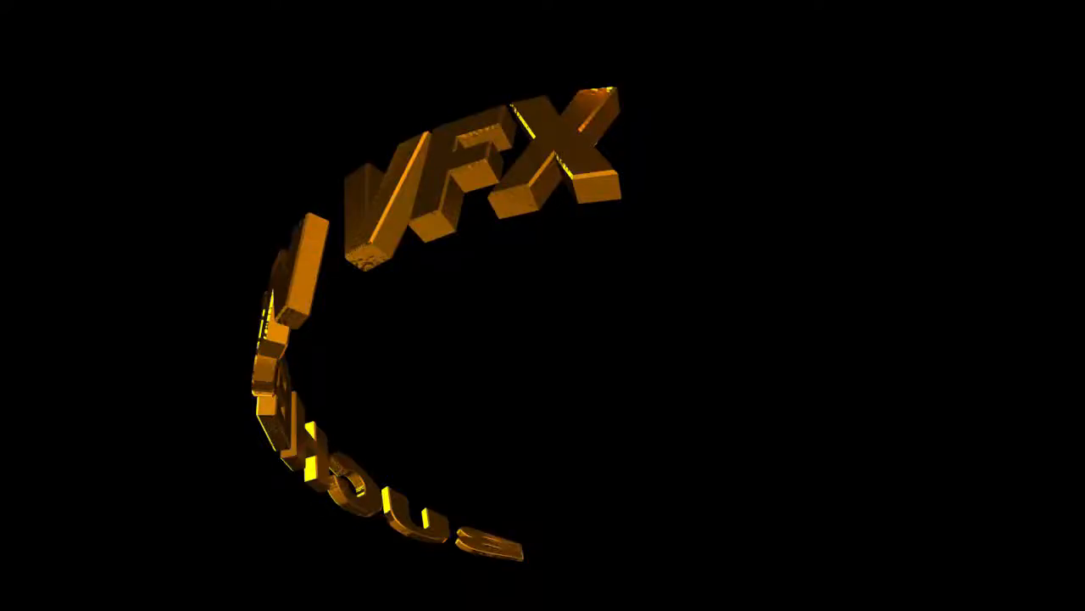